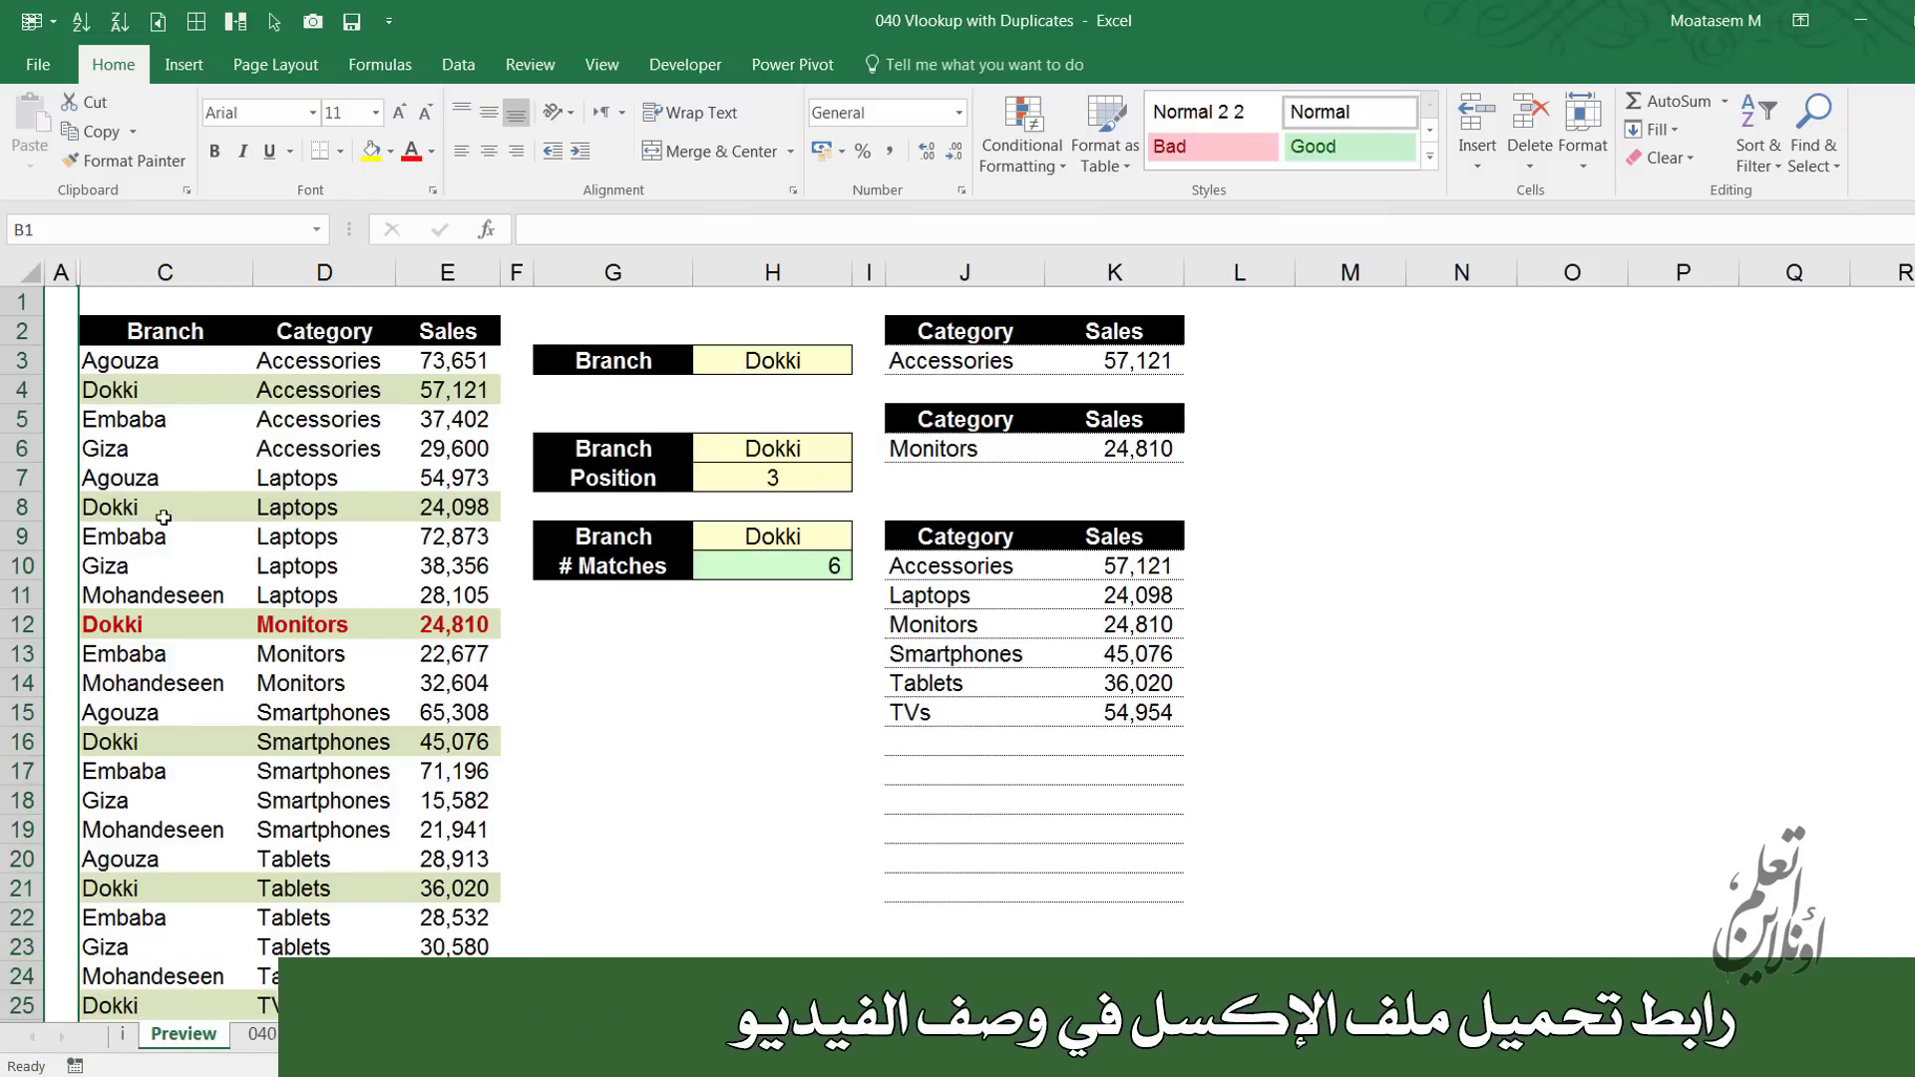
Examine the first Dokki record in the sales table and the list of all matching categories and sales in J10:K15
left_click(200, 539)
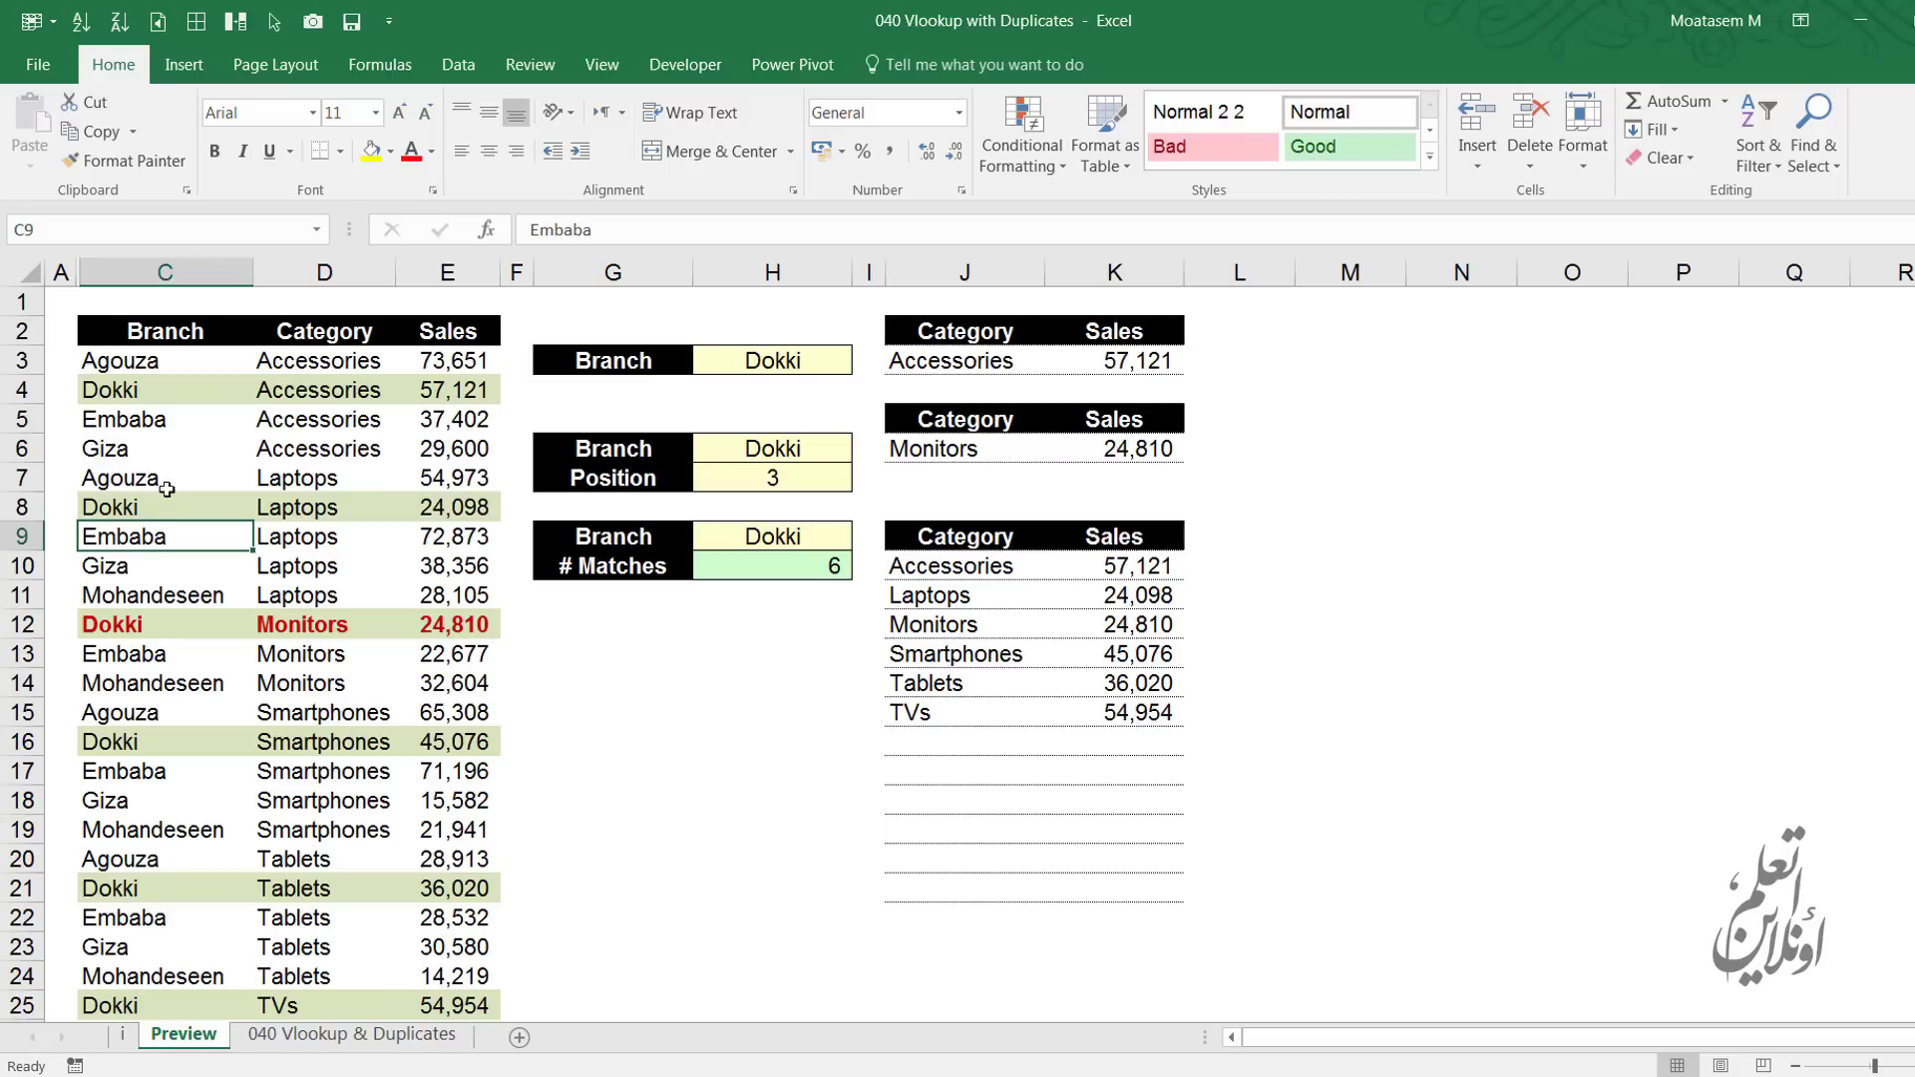
left_click_drag(174, 397, 465, 392)
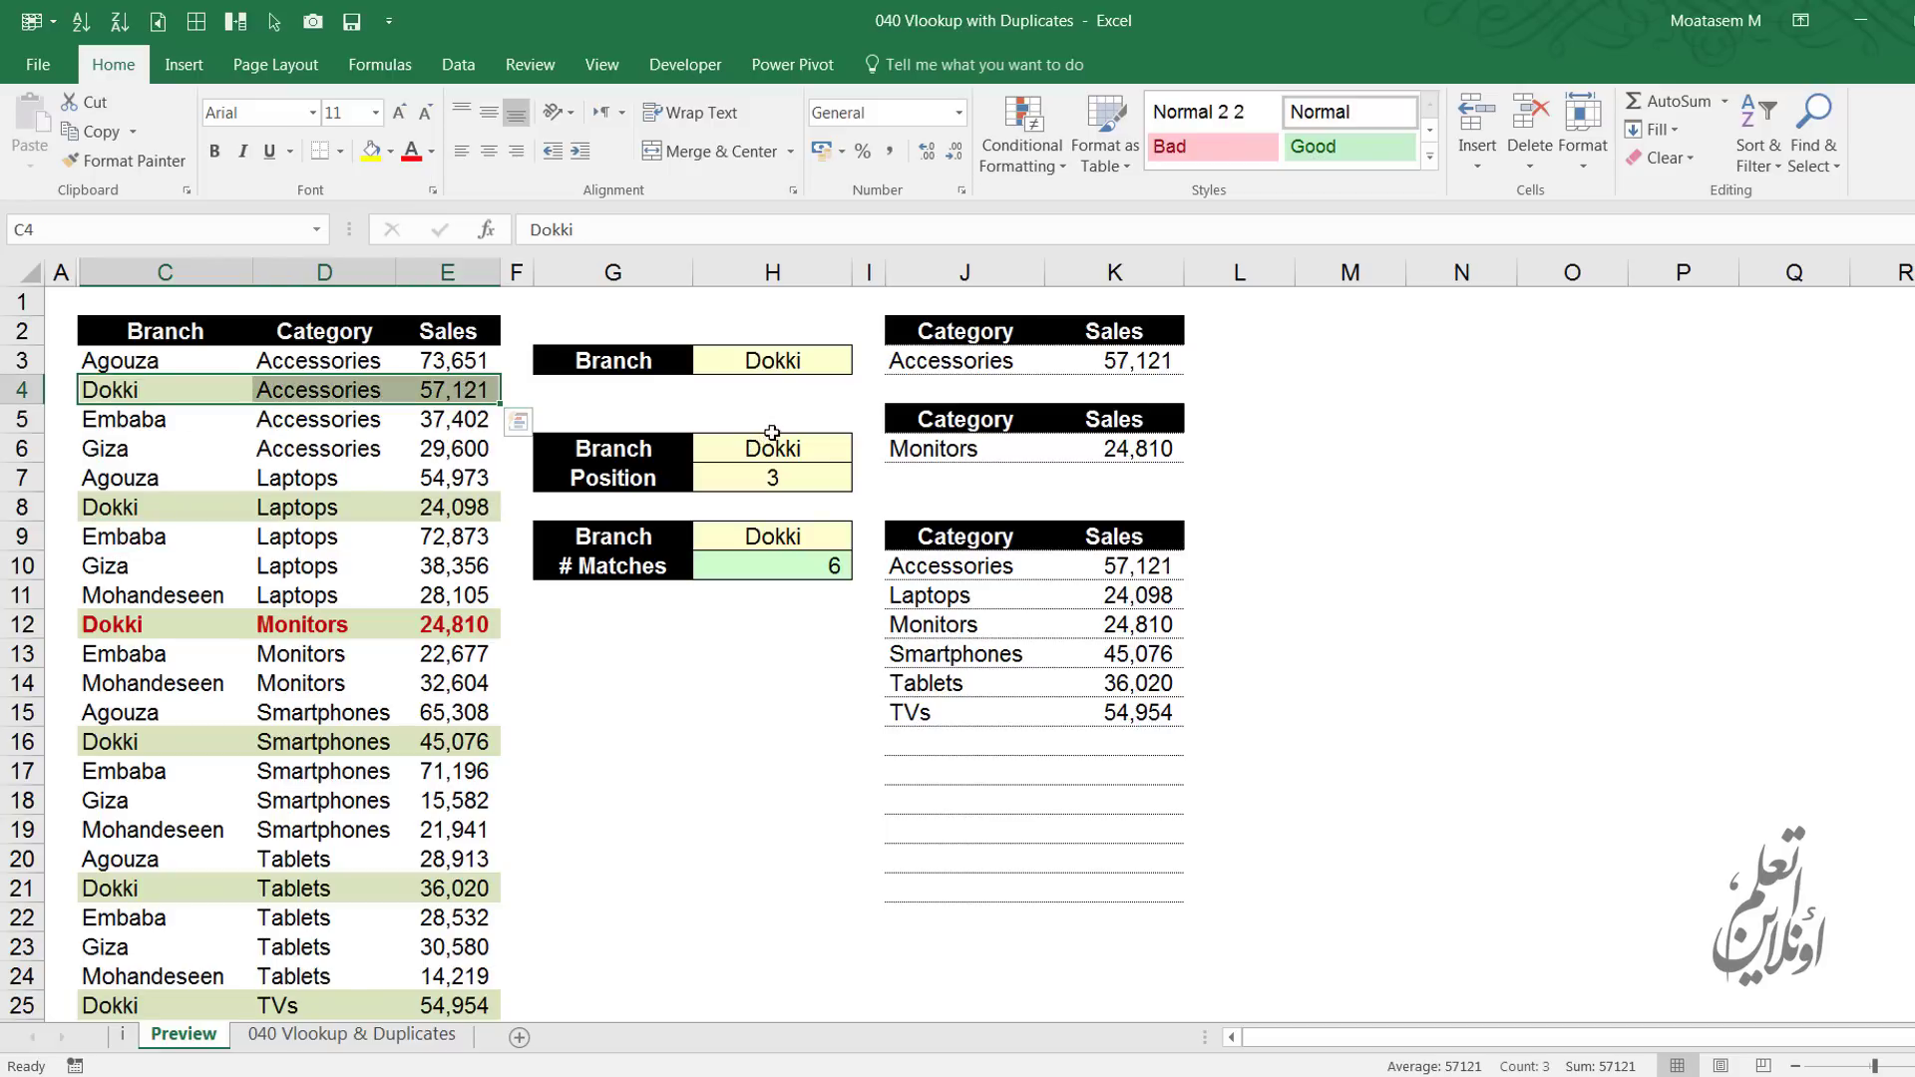
left_click_drag(950, 568, 1119, 714)
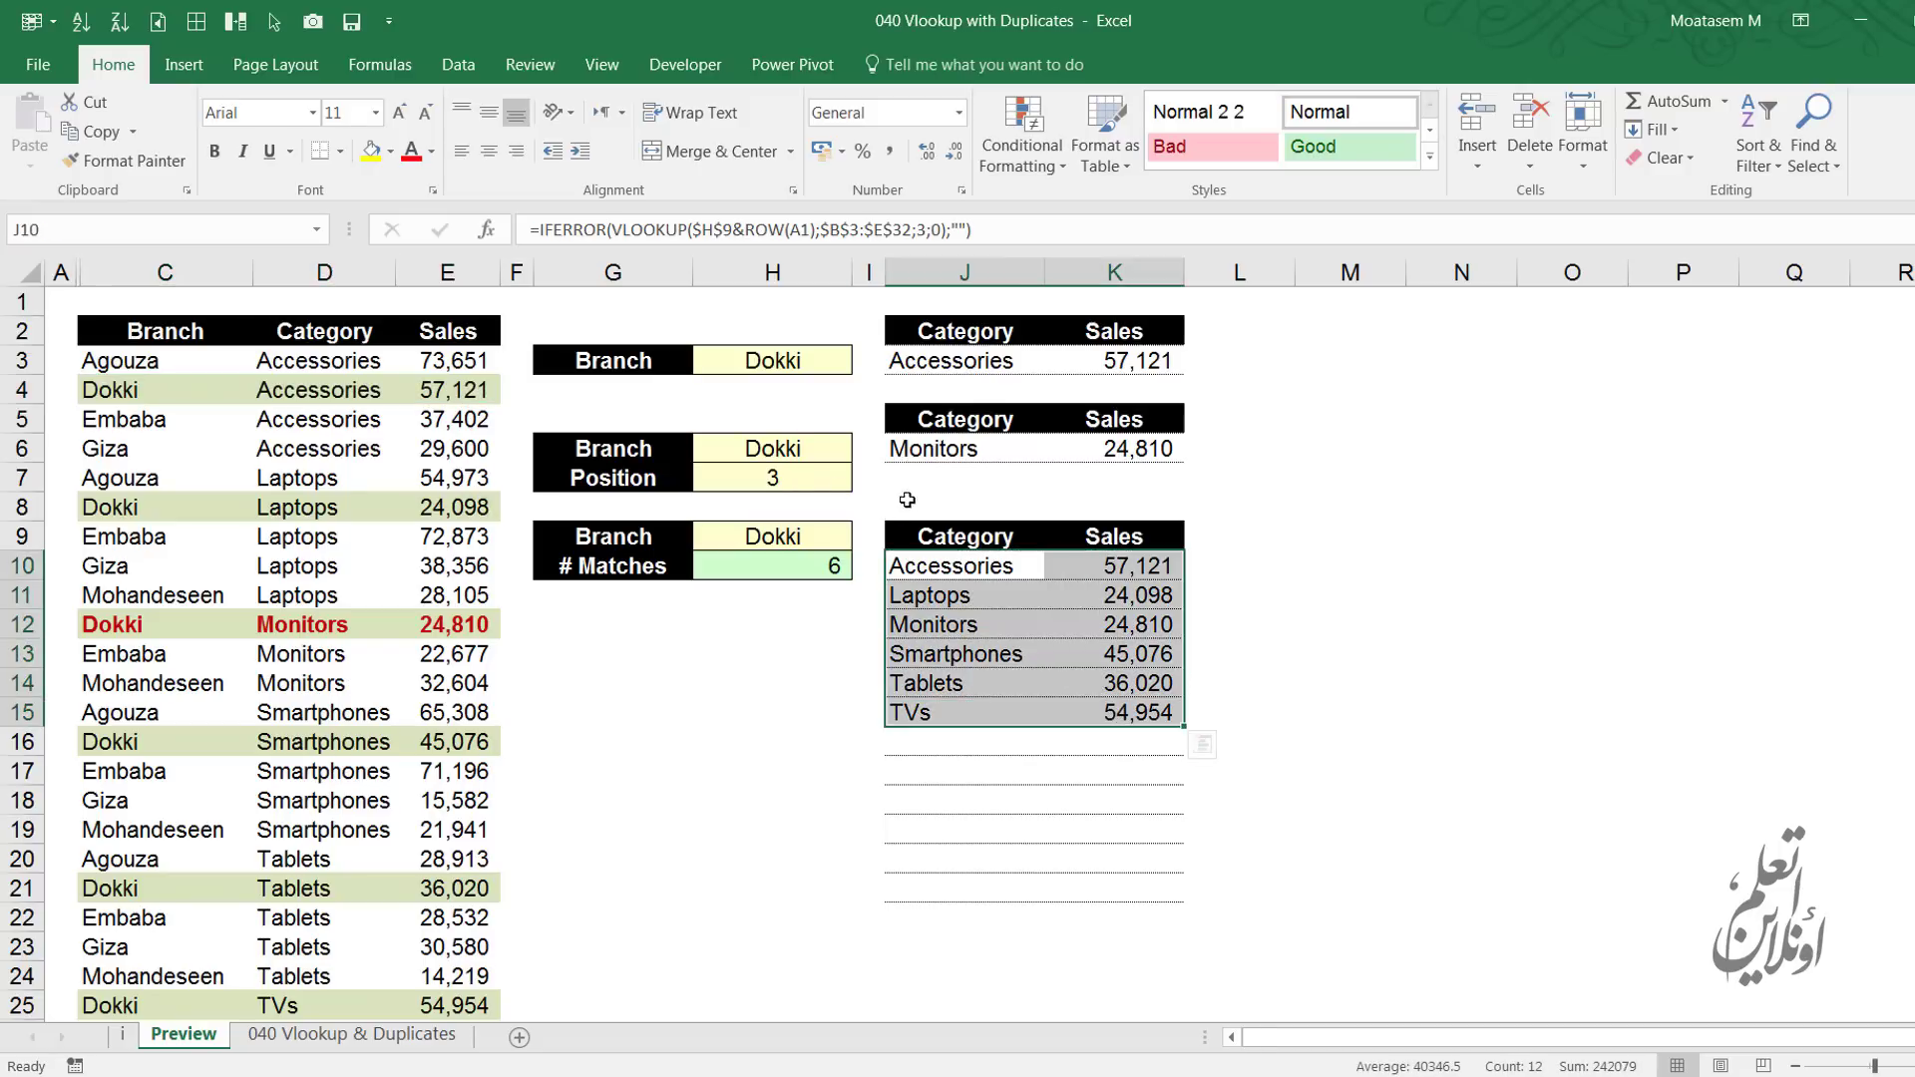
Set the Position of the branch match in H7 to 2
left_click(776, 476)
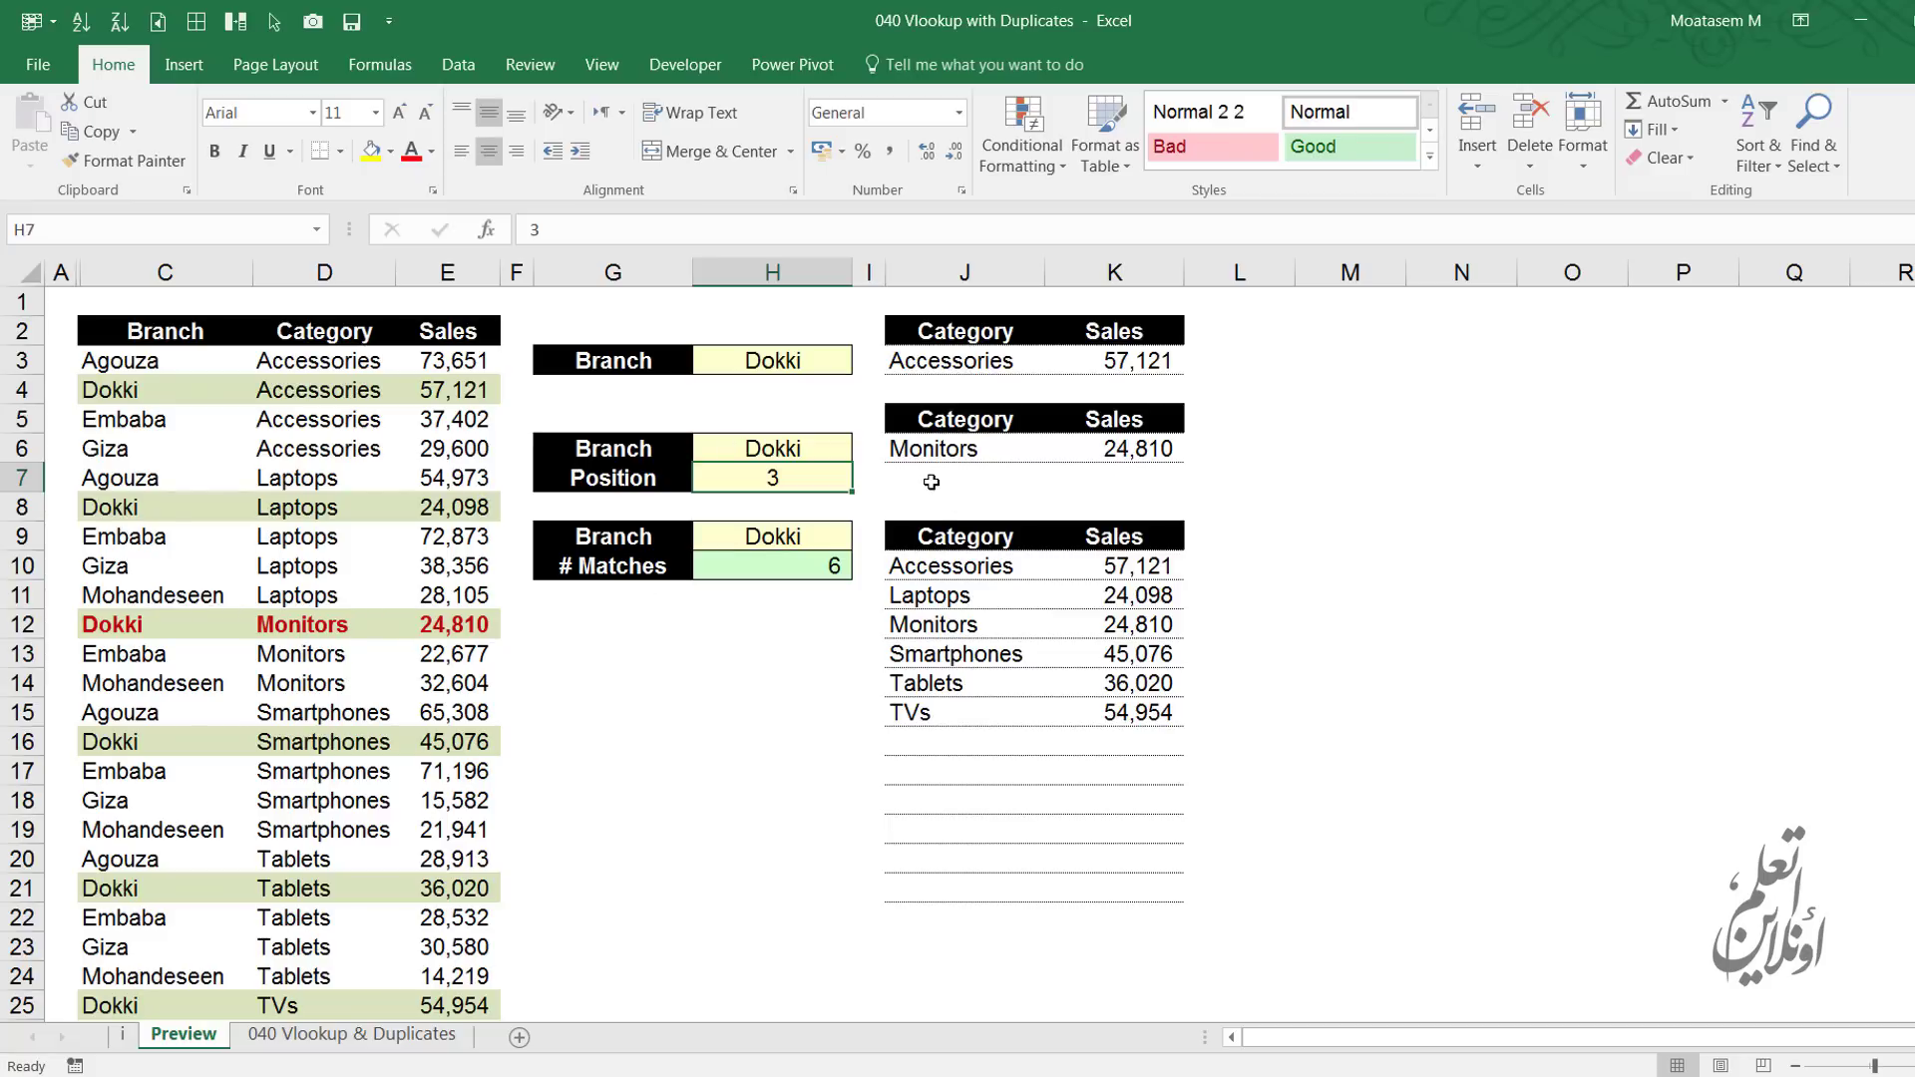
type("2")
key("Return")
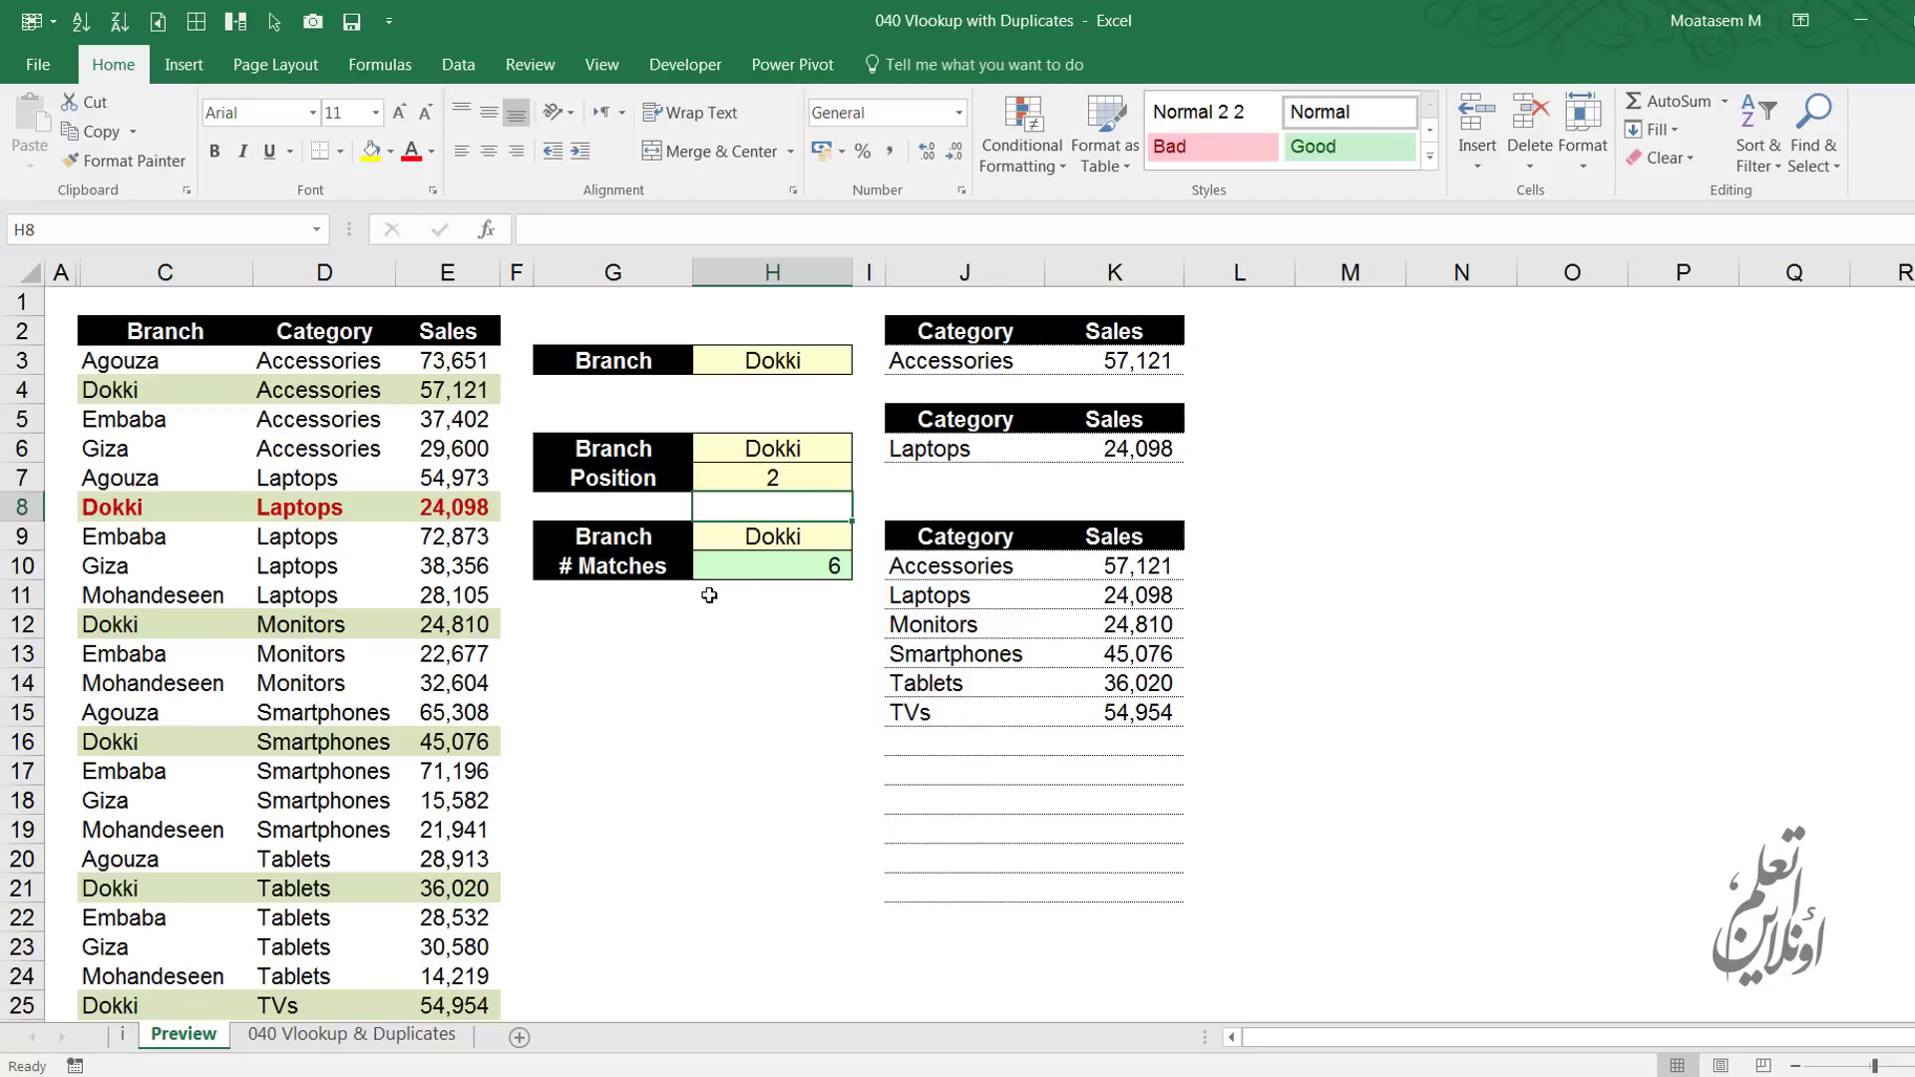
Unhide column B, which lies between columns A and C
left_click_drag(160, 272, 75, 272)
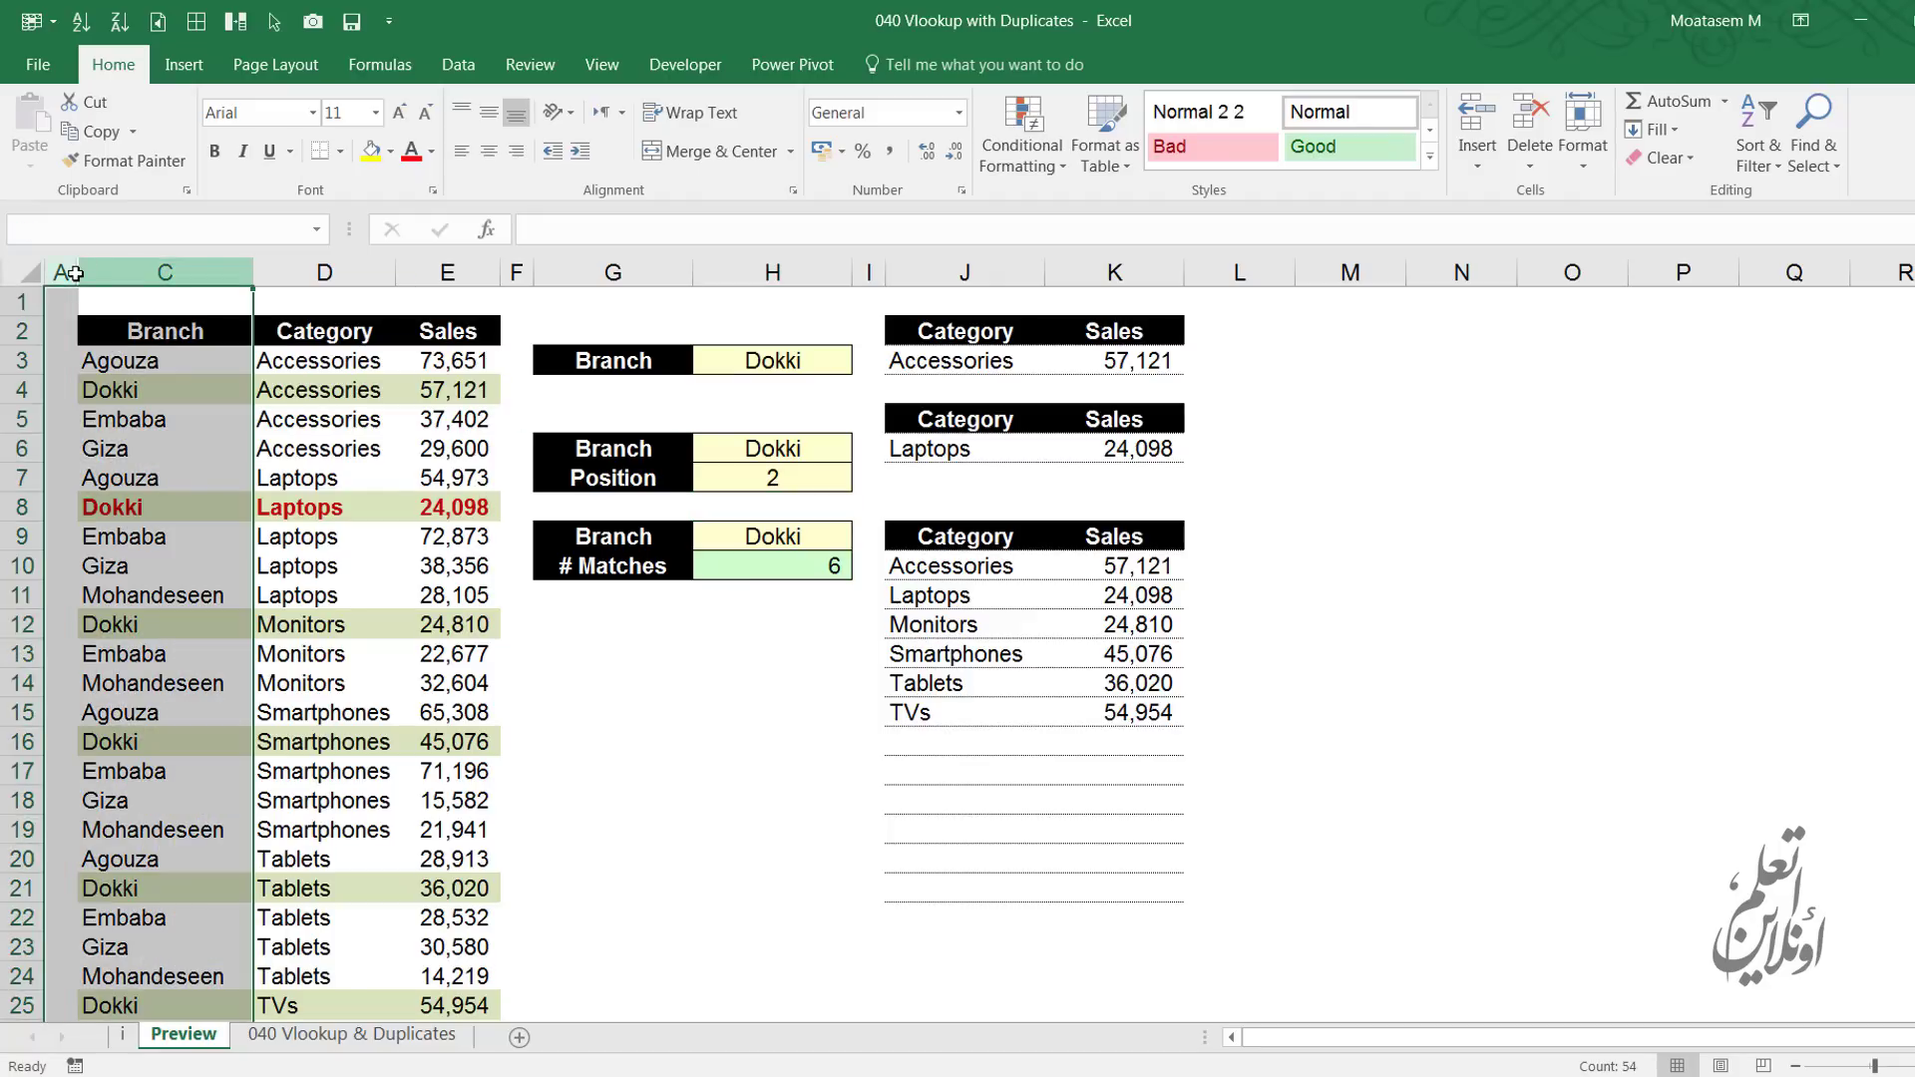
right_click(75, 273)
left_click(161, 639)
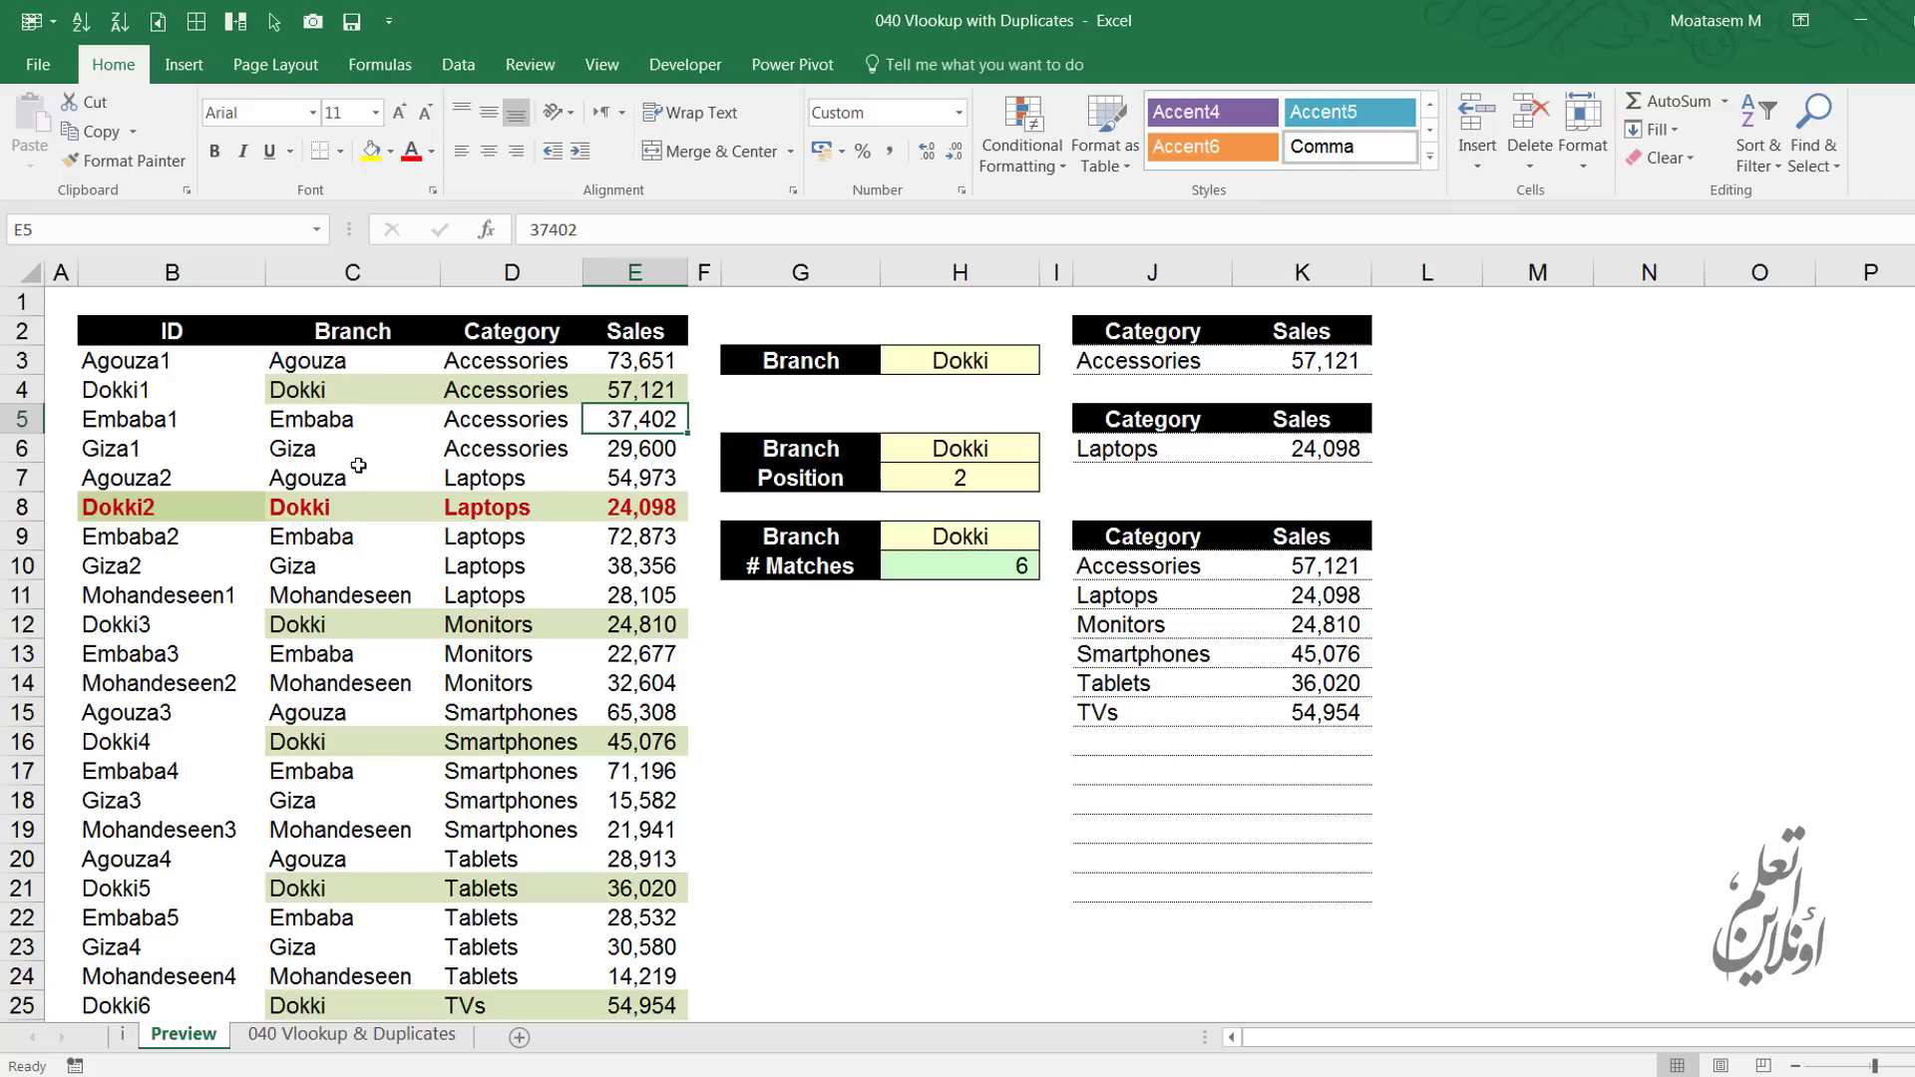
Switch to the 040 Vlookup & Duplicates sheet and select the first empty ID cell, B3
left_click(361, 1035)
key("Right")
key("Down")
key("Down")
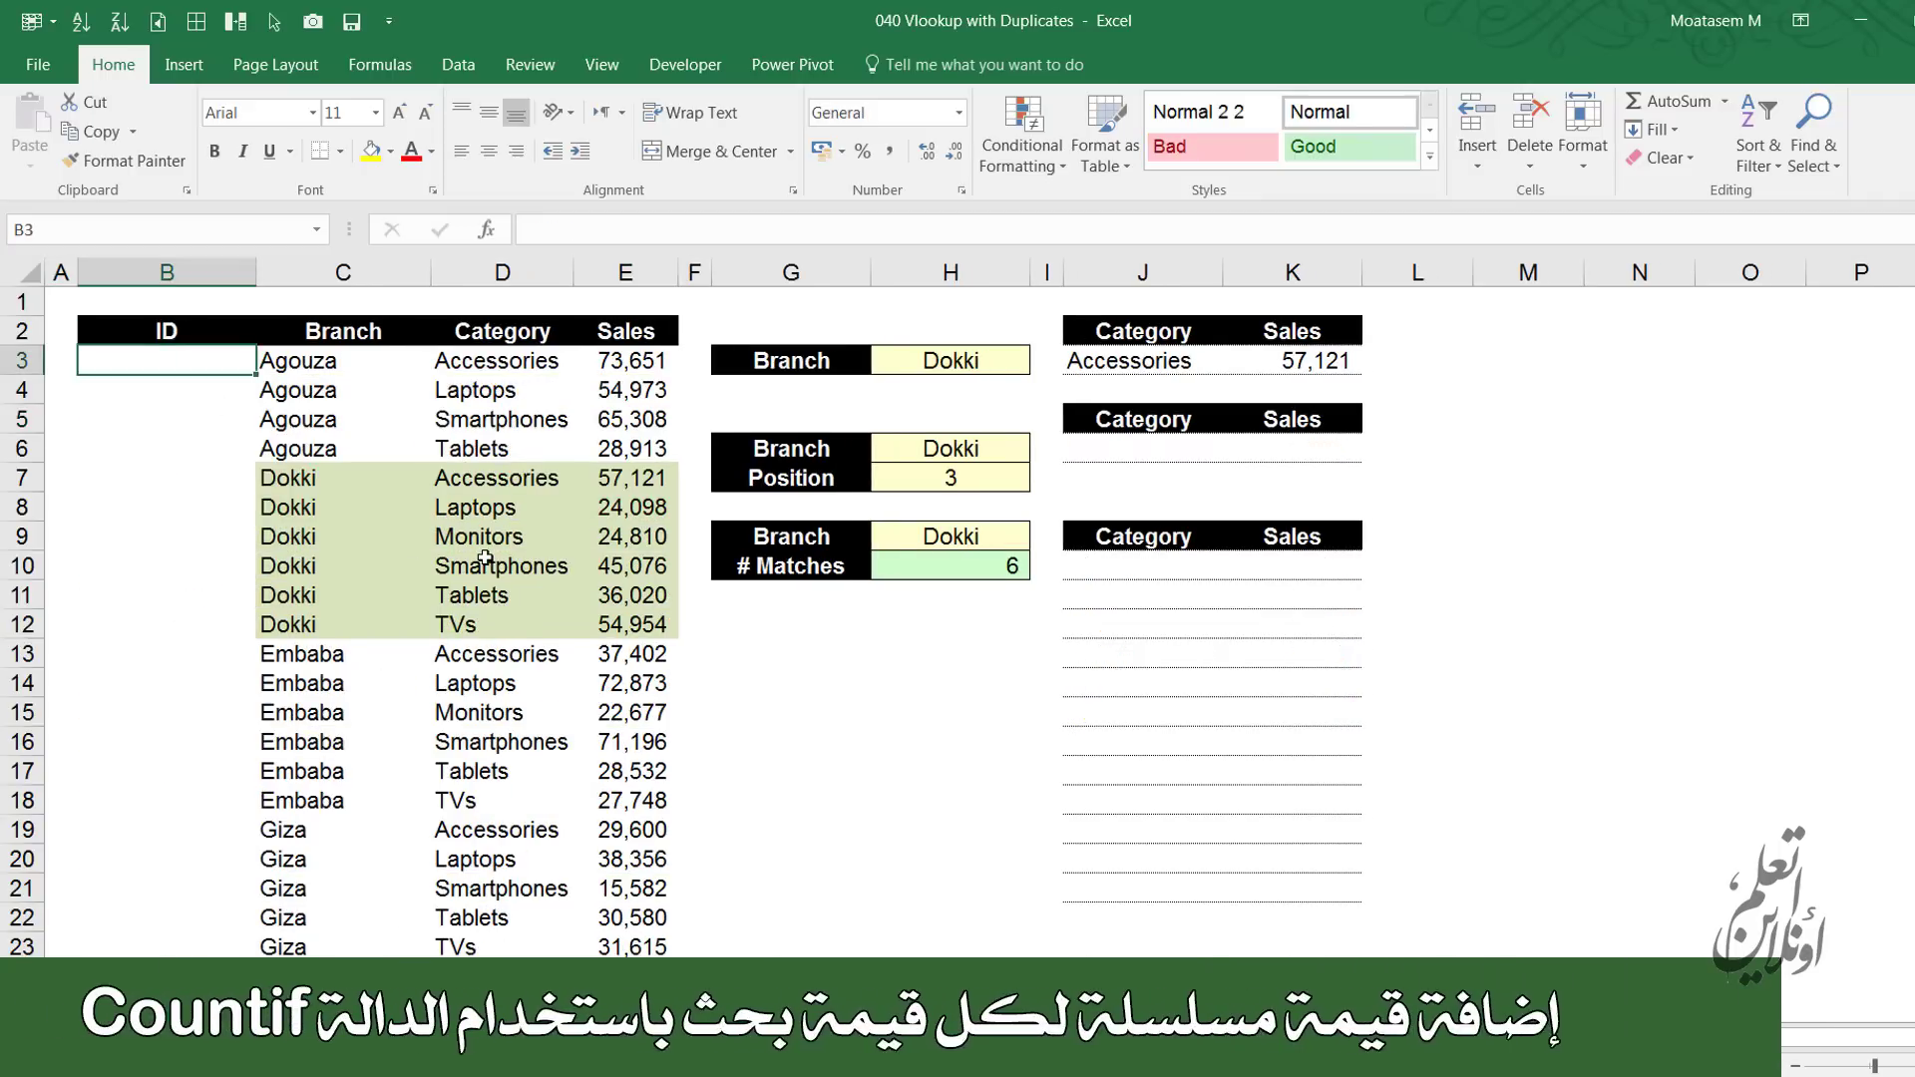
Enter =COUNTIF($C$3:$C$28;C3) in B3 to count each branch over the whole fixed Branch range
type("=")
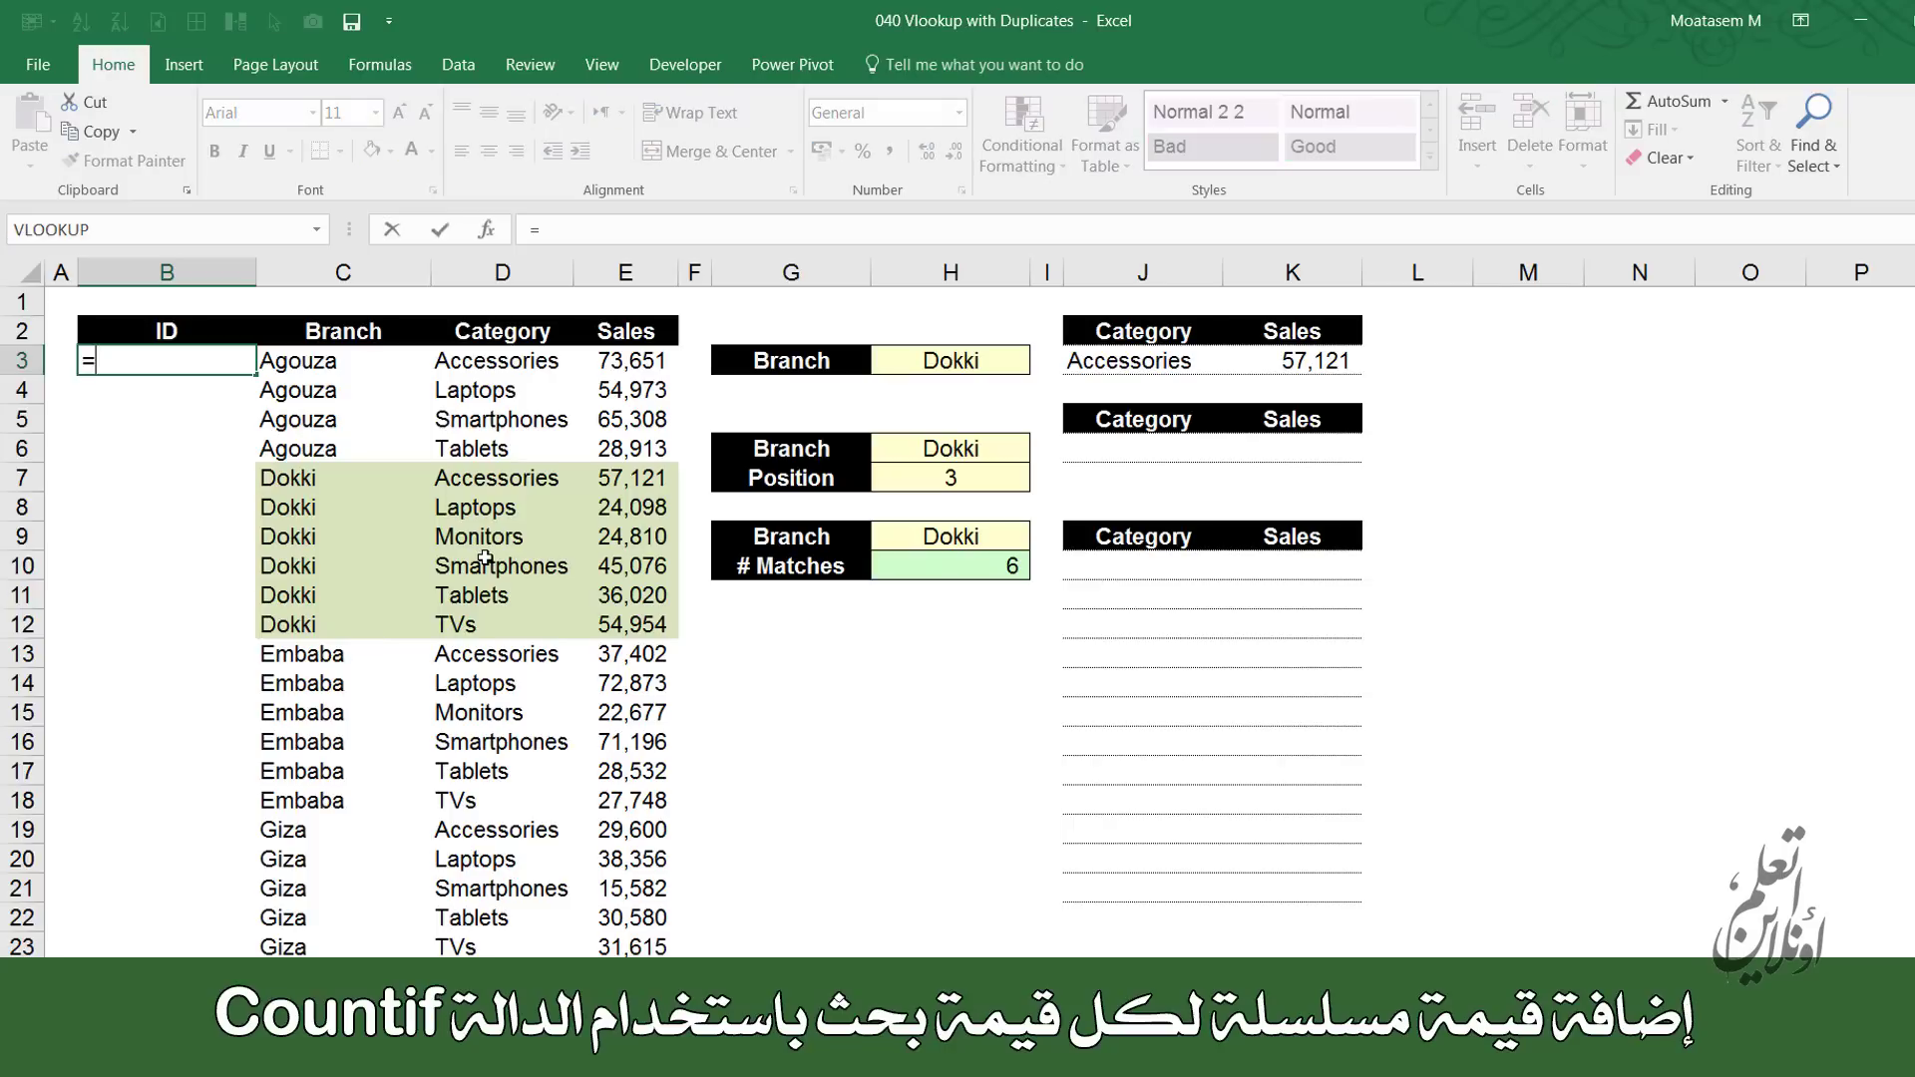
type("countif")
key("Tab")
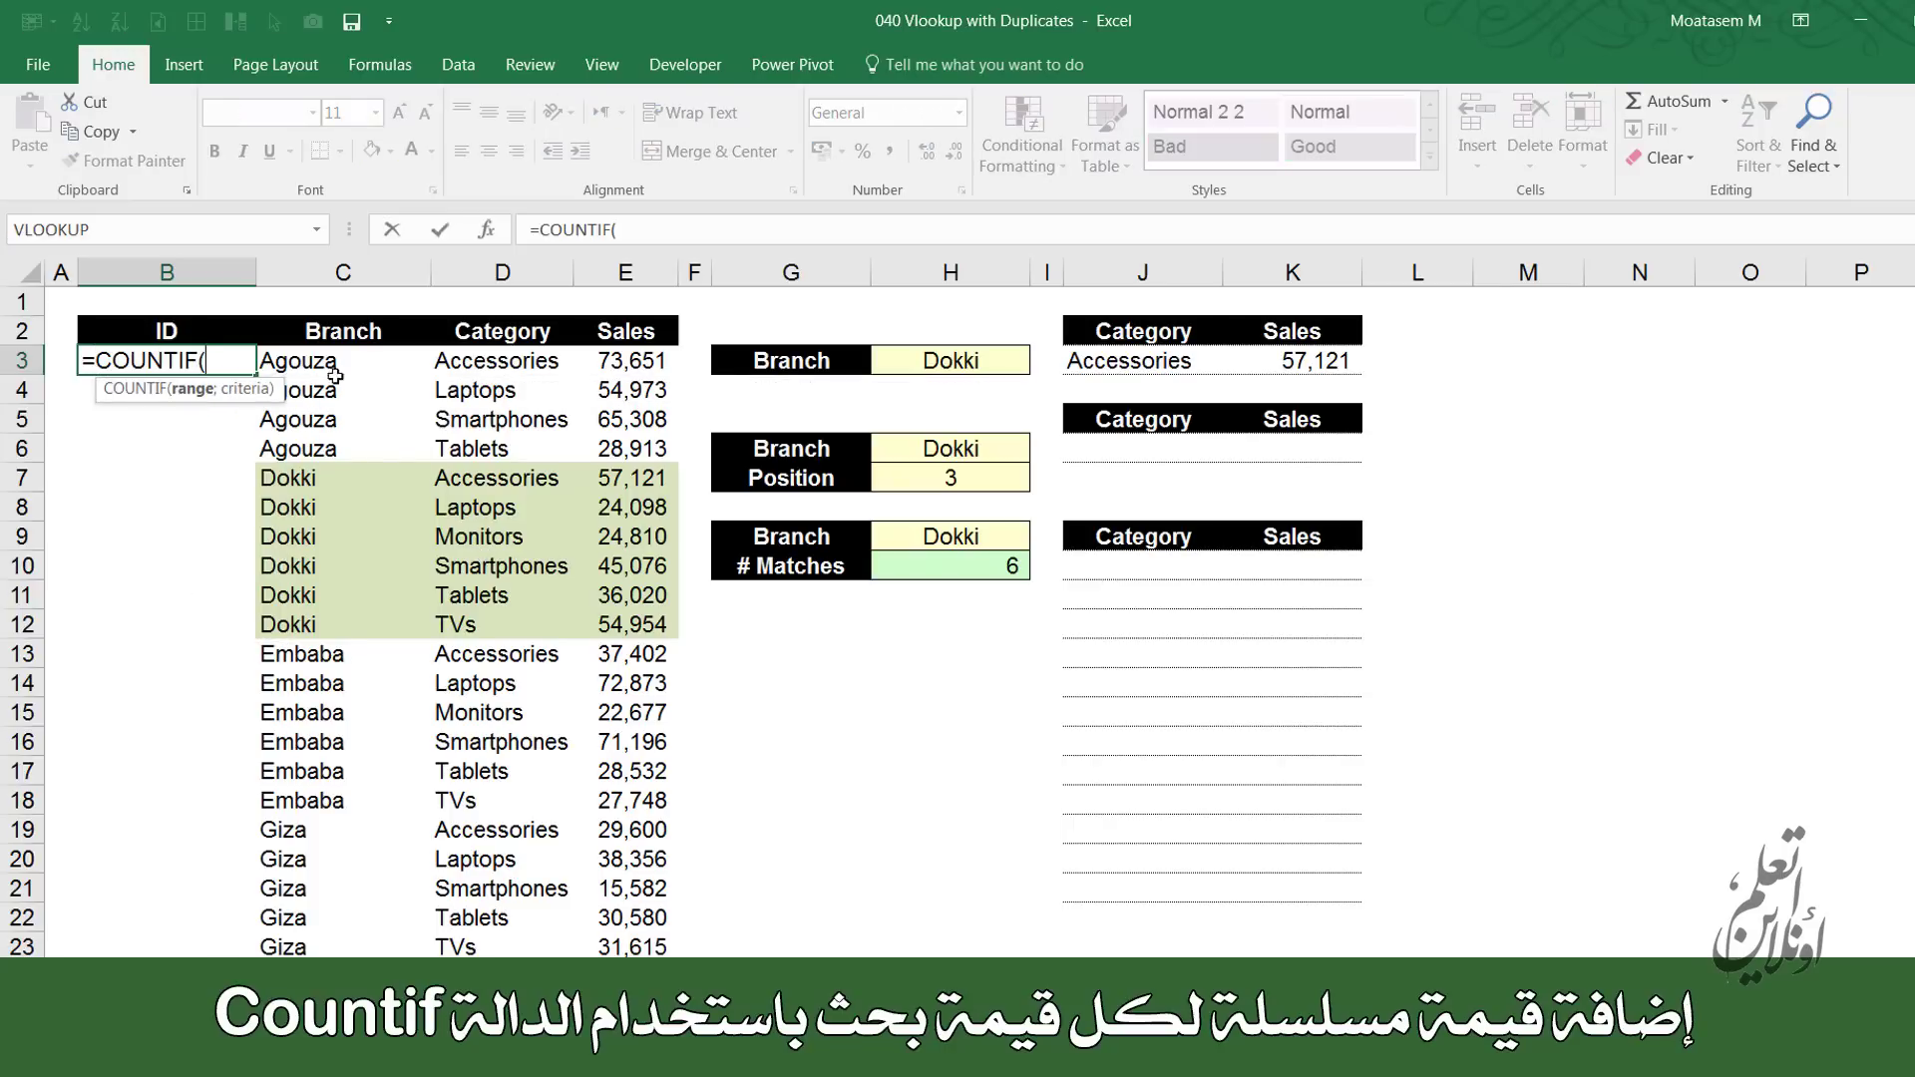
left_click(335, 361)
key("ctrl+shift+Down")
key("ctrl+shift+Down")
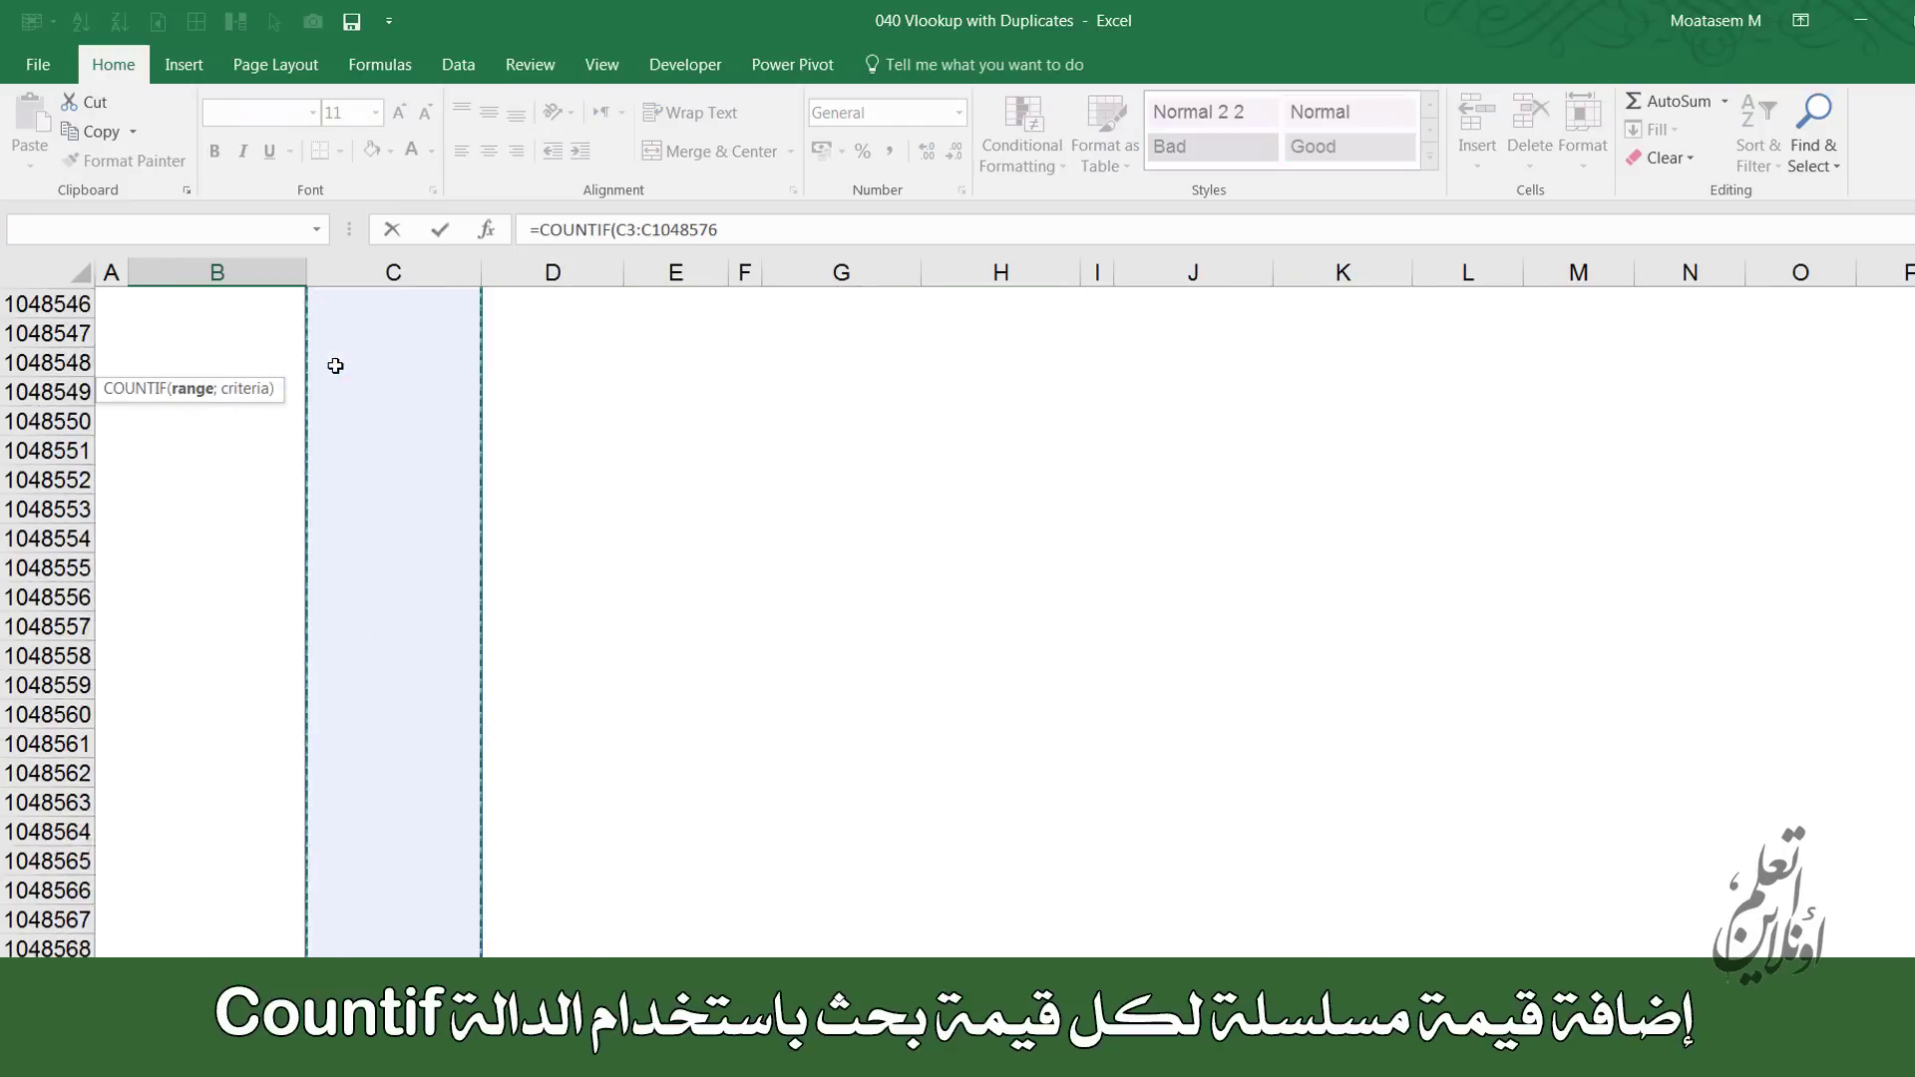
key("ctrl+shift+Up")
scroll(344, 419, "up", 9)
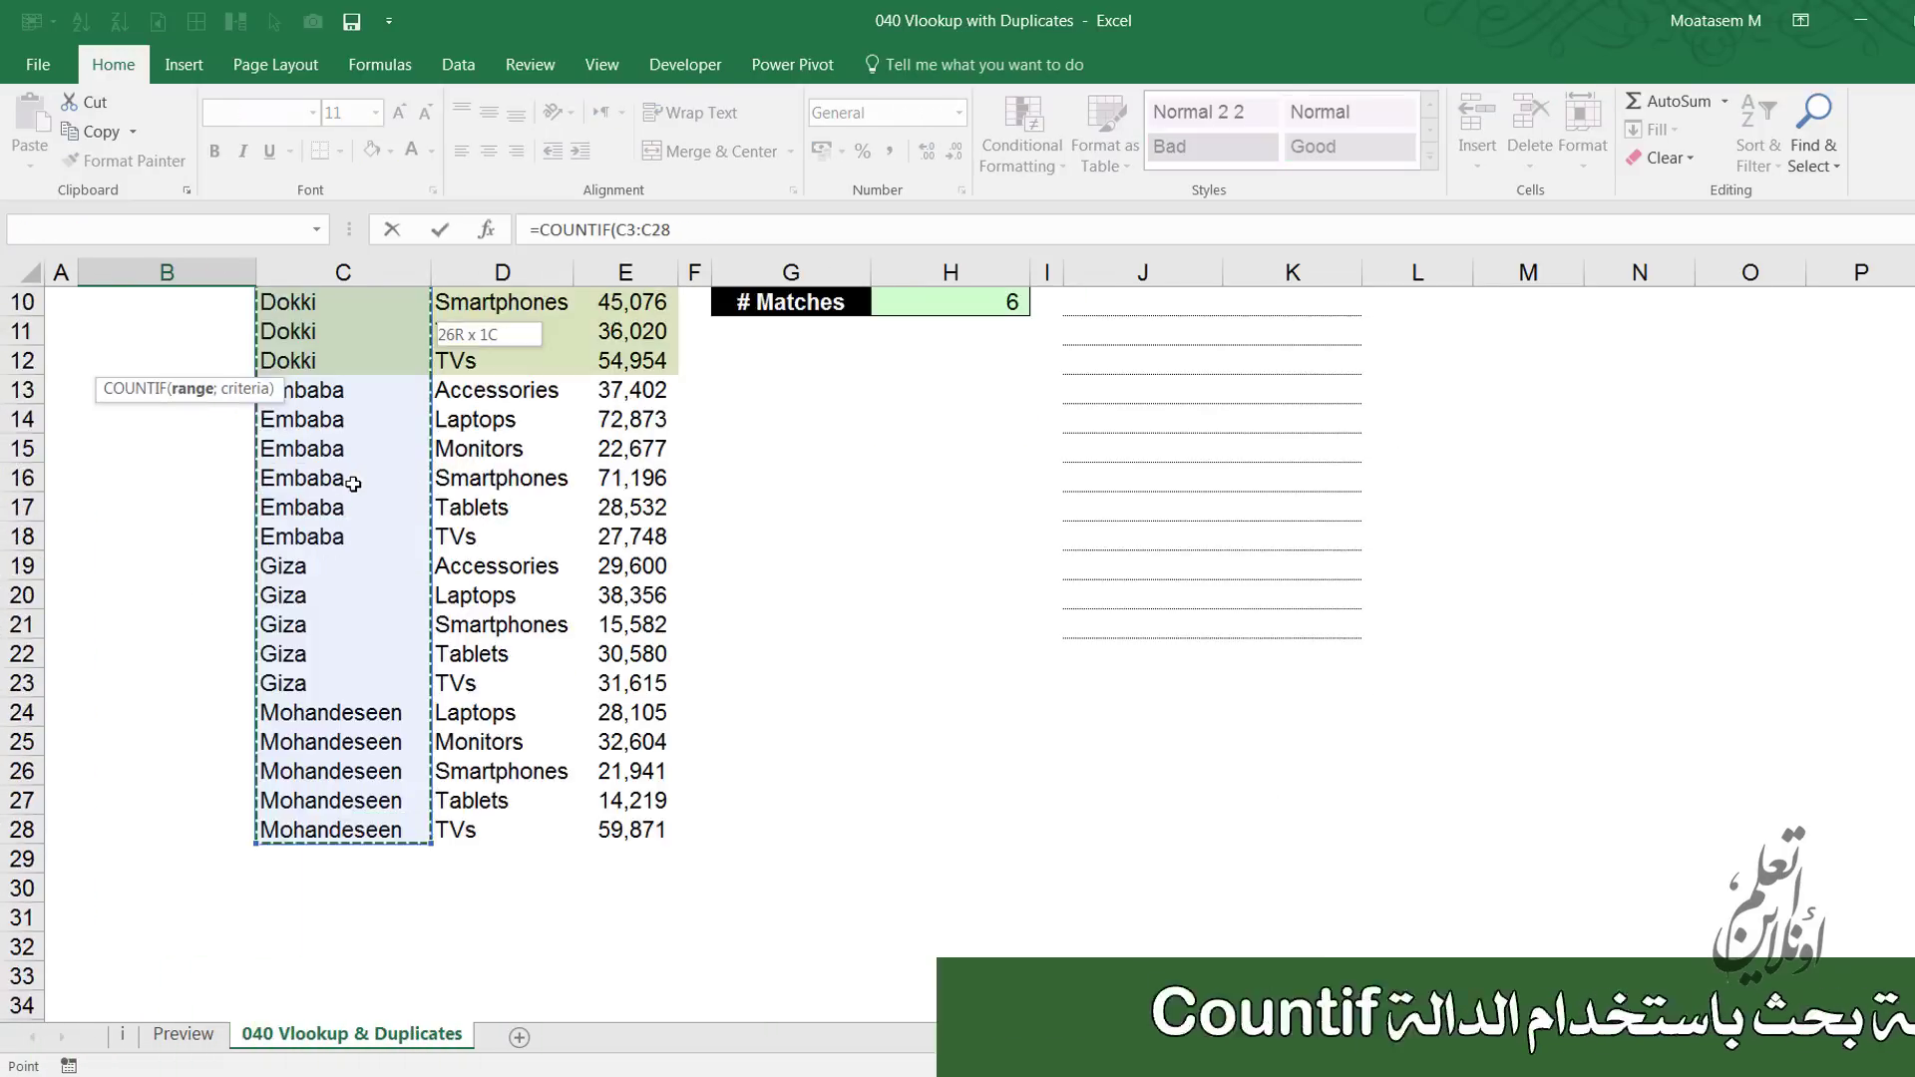
key("F4")
type(";")
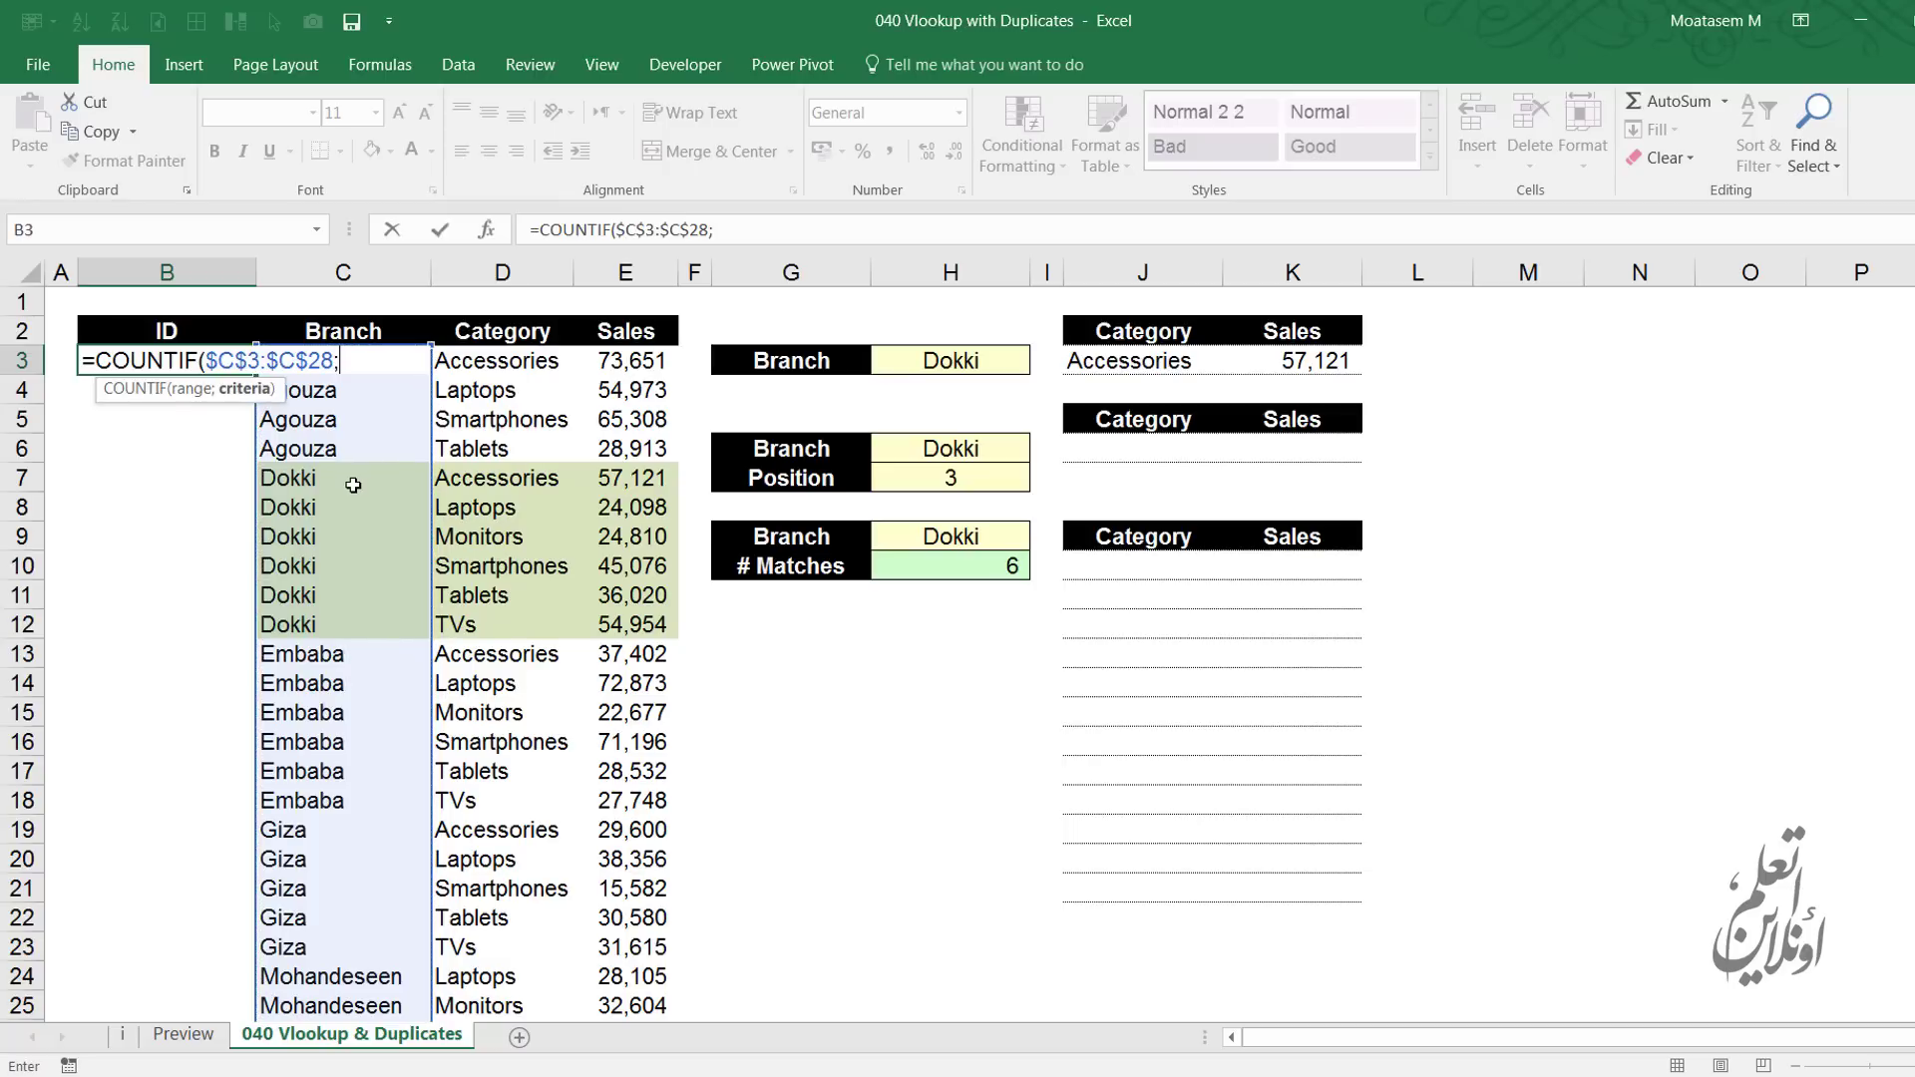
key("Right")
type(")")
key("Return")
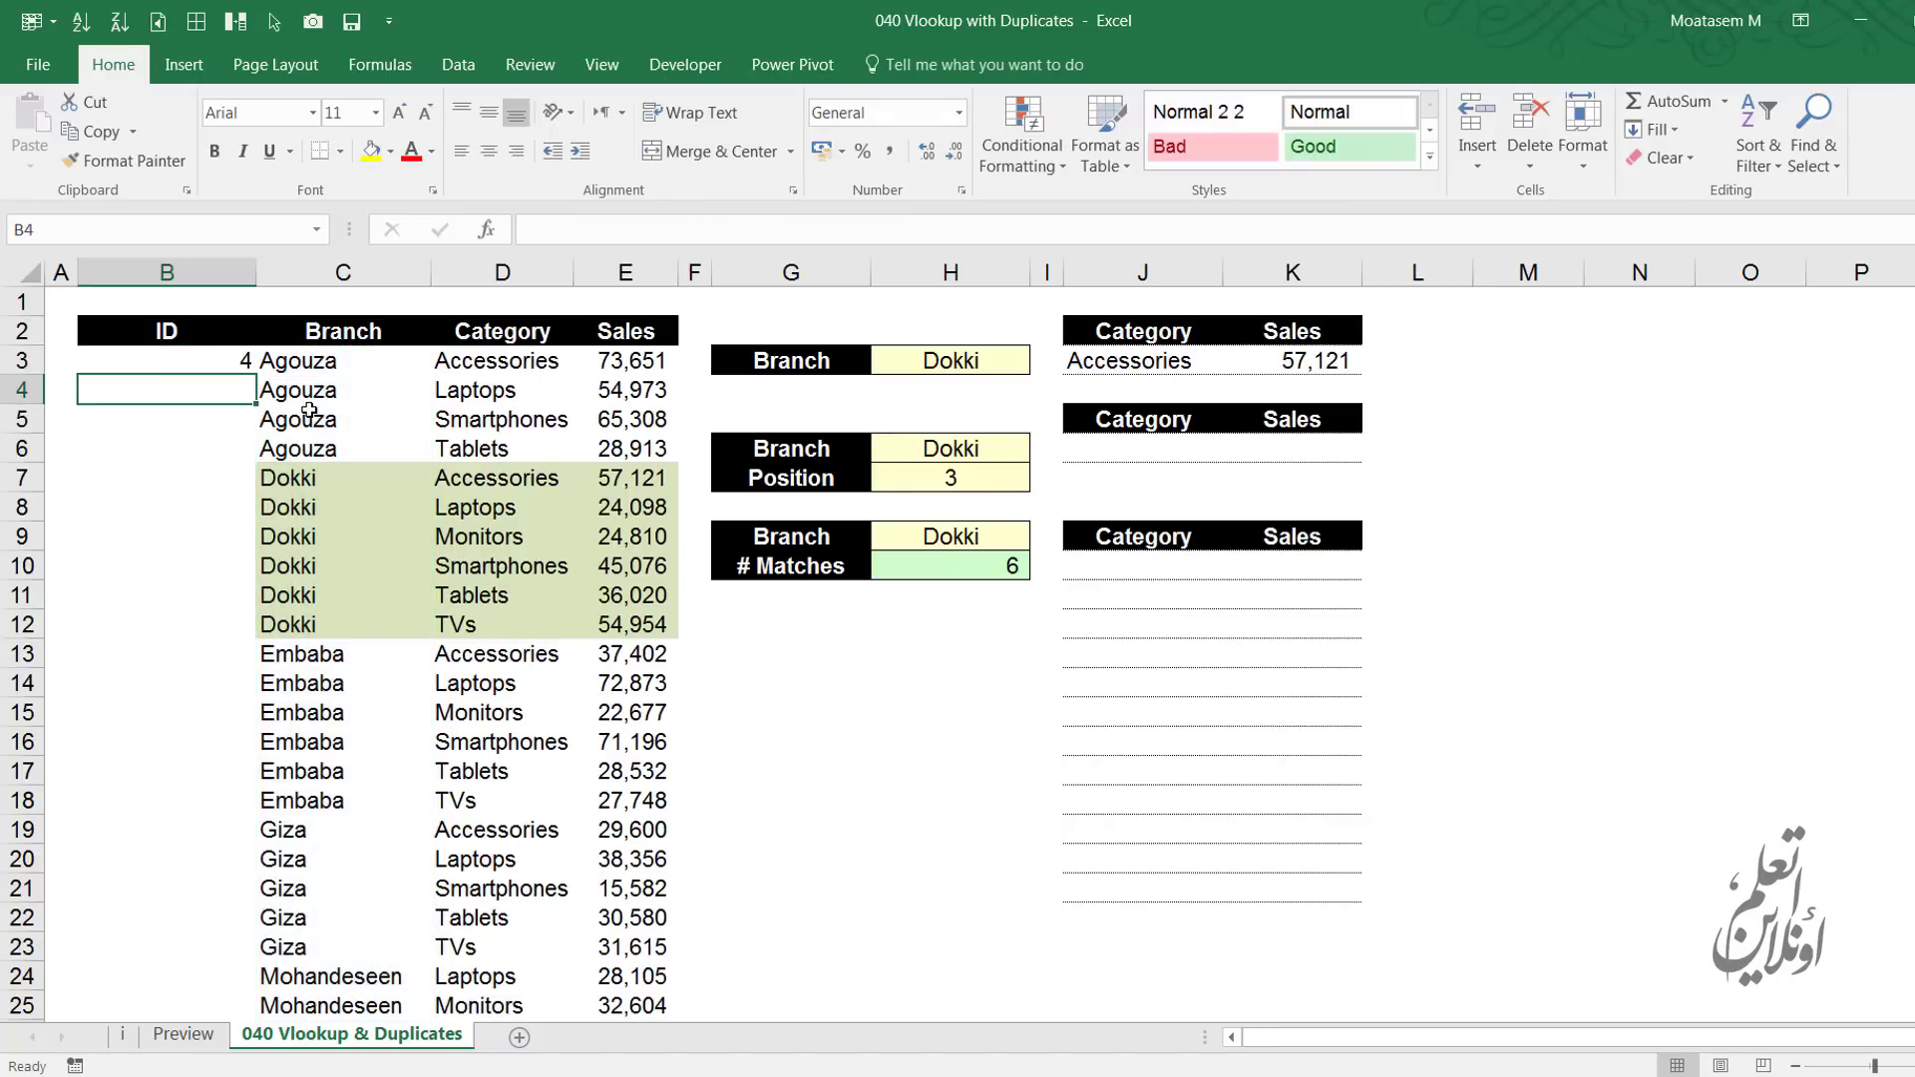
Try filling the fixed-range COUNTIF formula from B3 down the ID column, and clear the filled cells
left_click(221, 365)
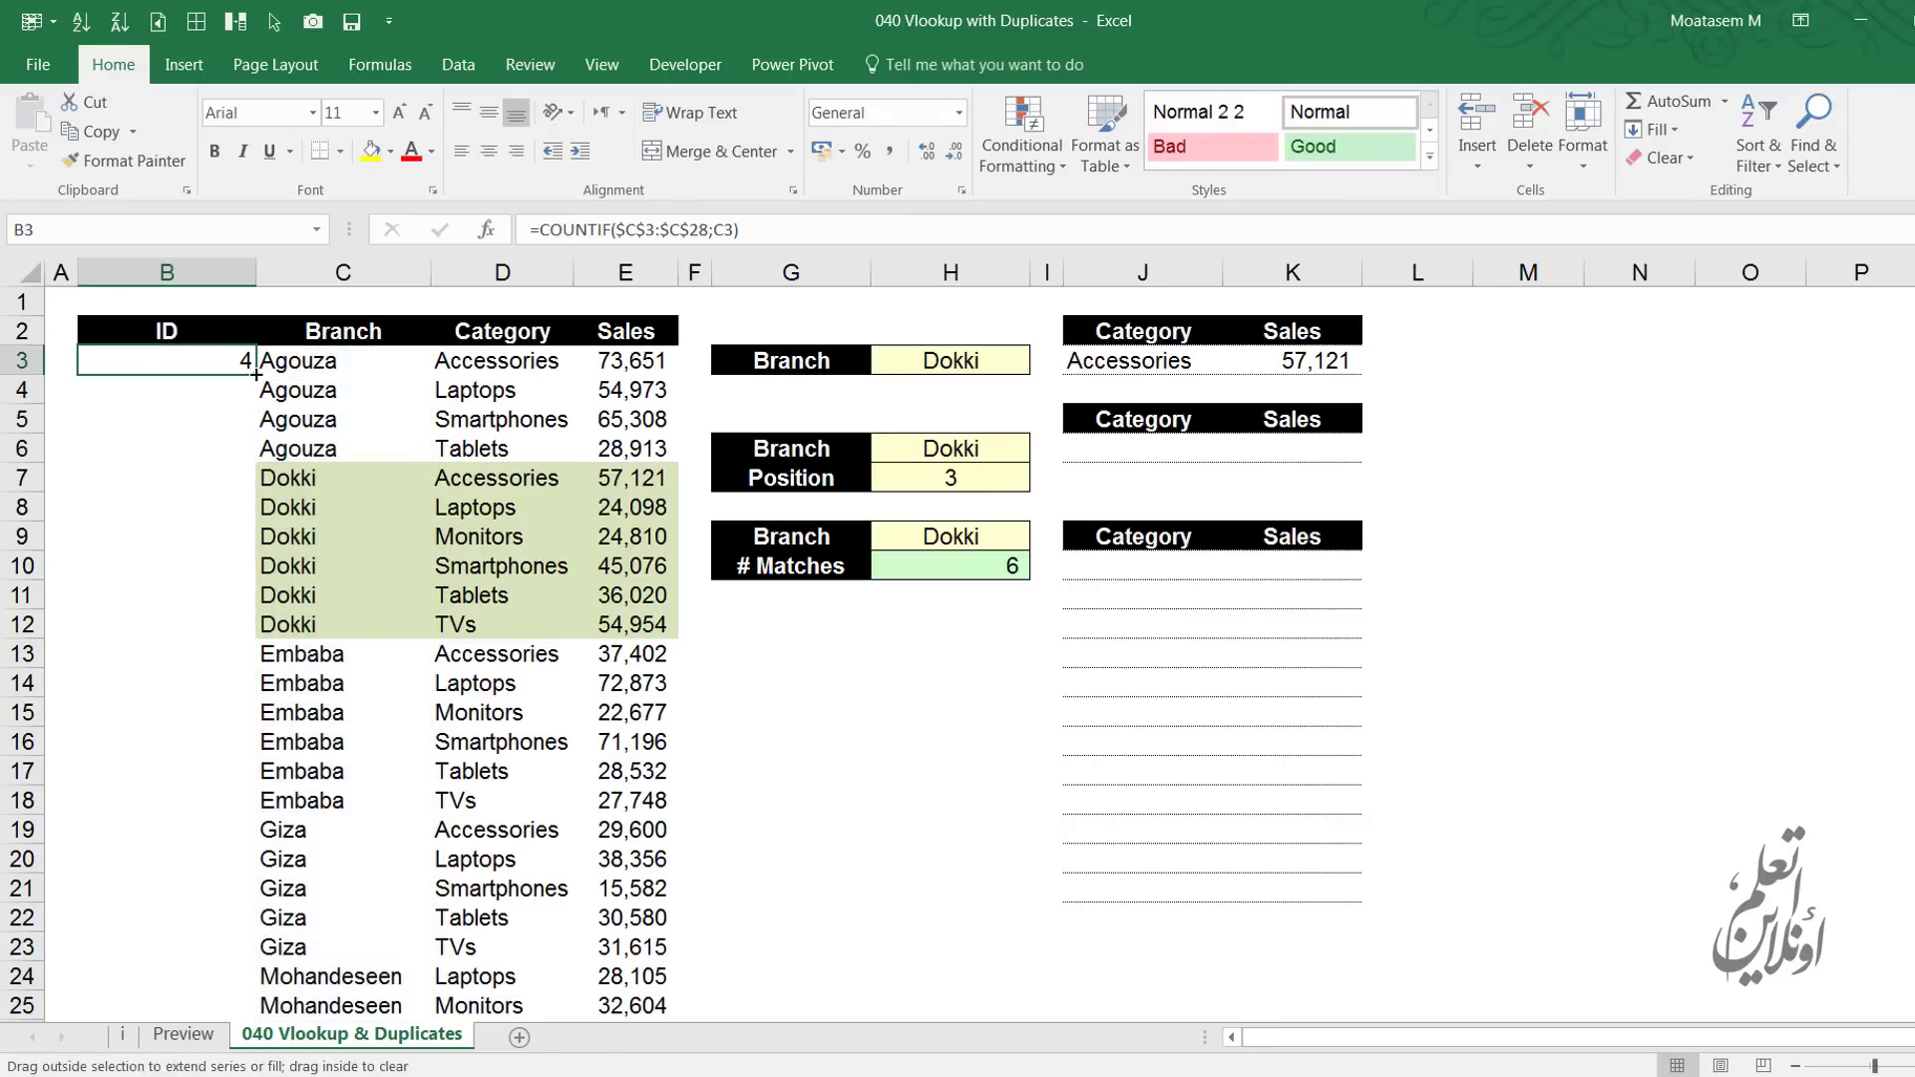
double_click(258, 371)
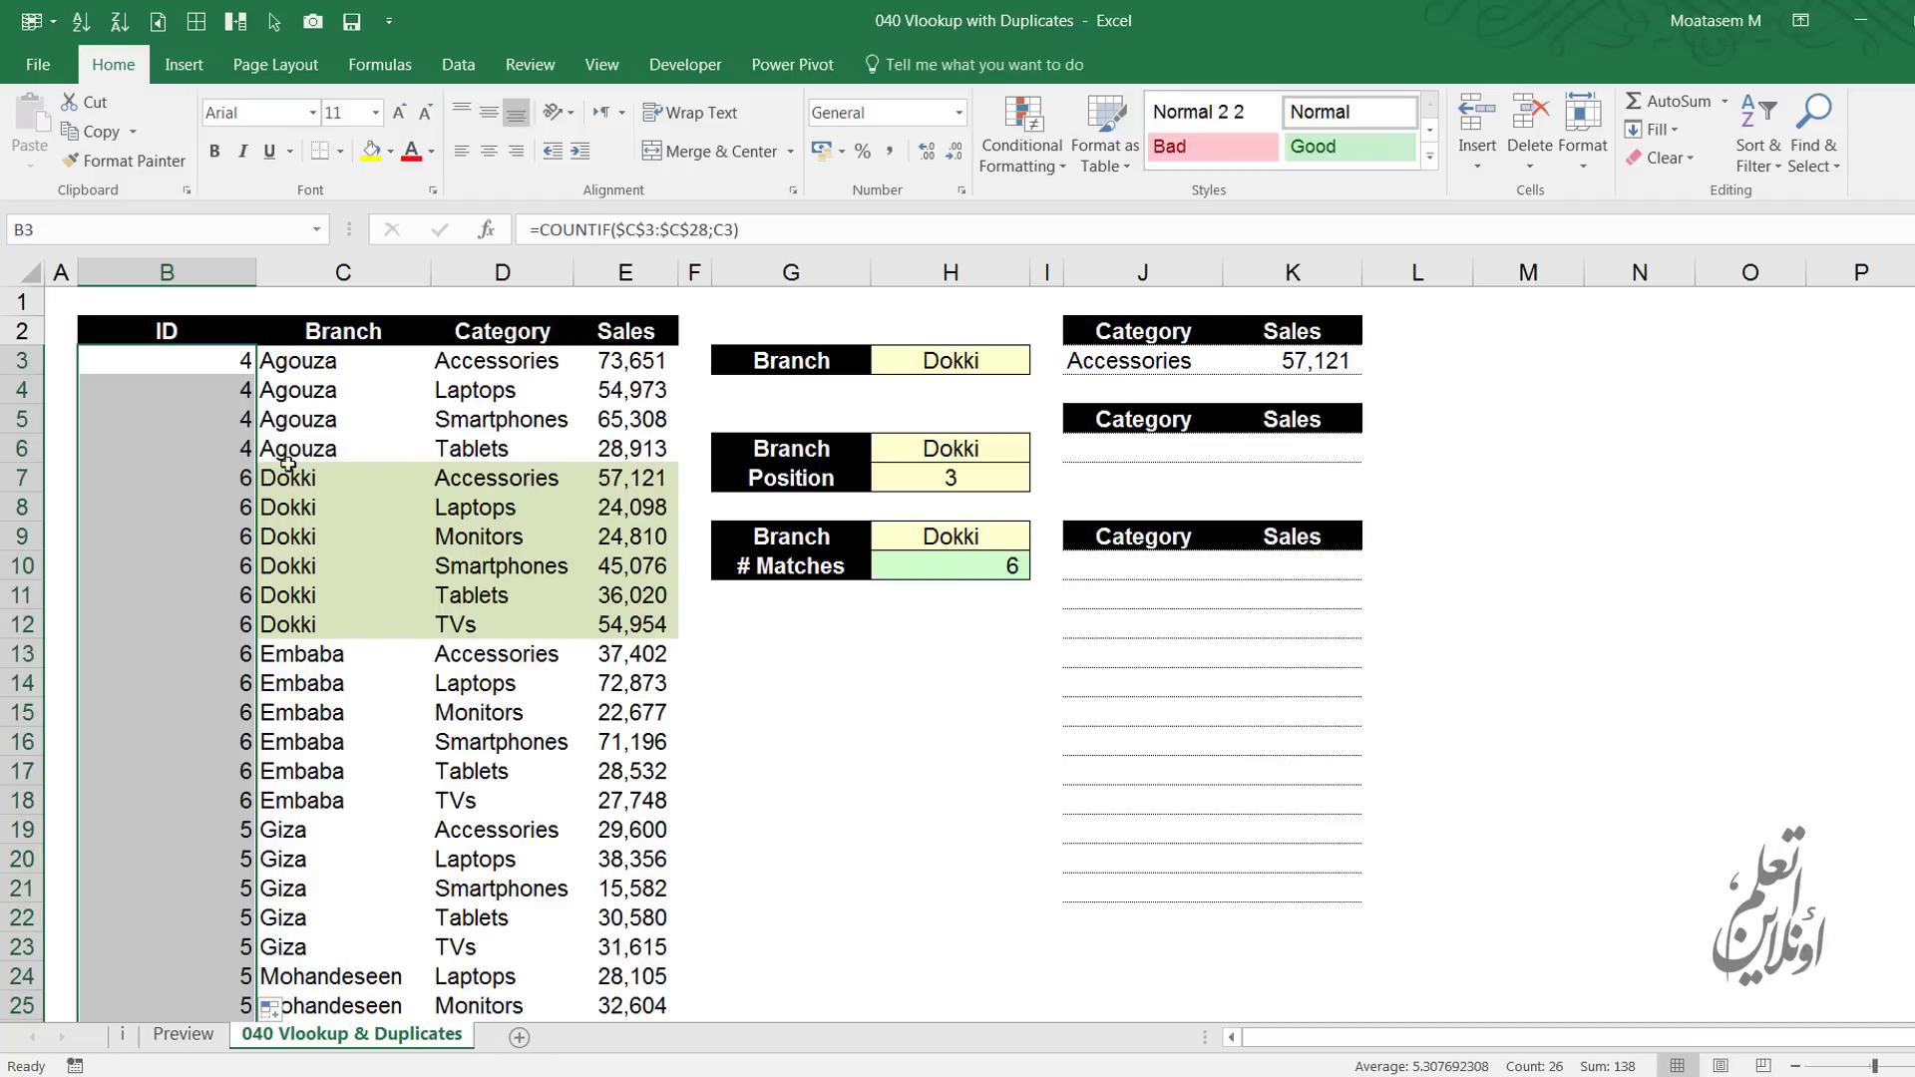
key("Delete")
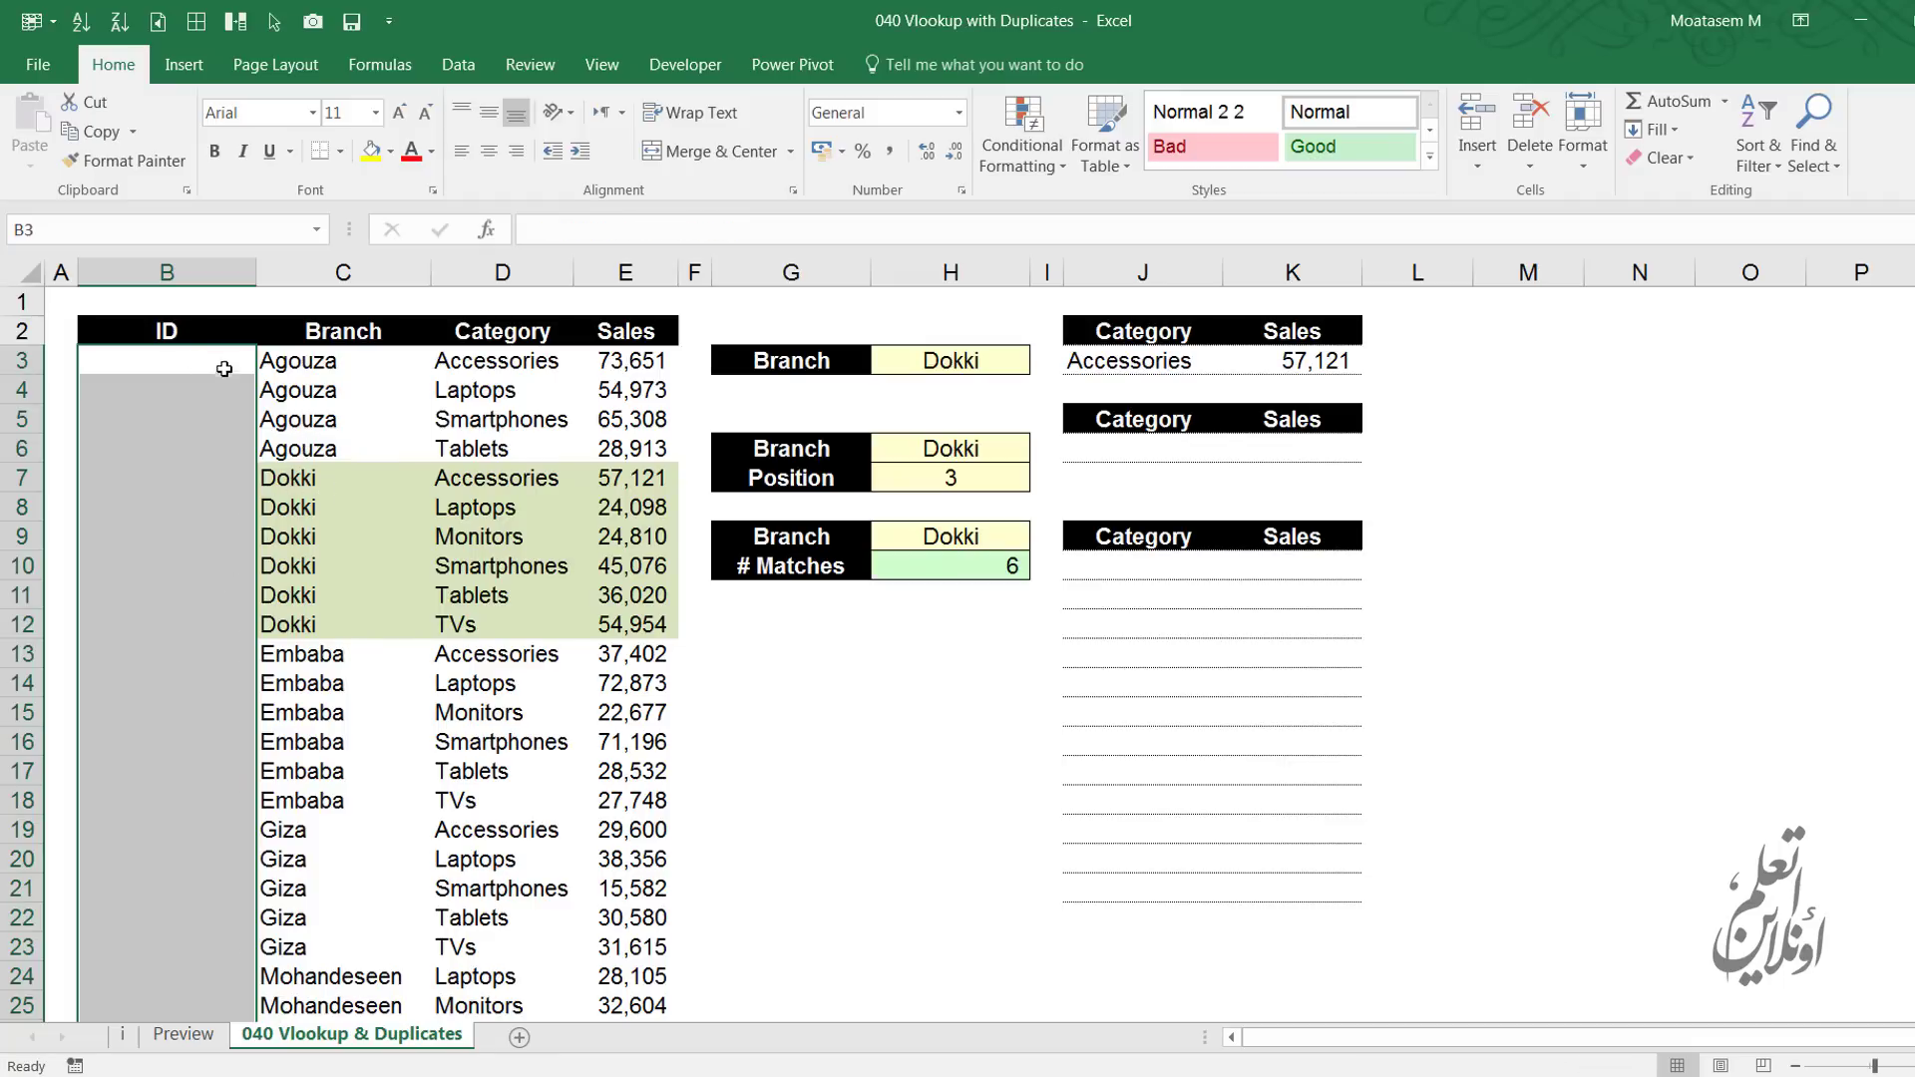
Enter =COUNTIF($C$3:C3;C3) in B3 so the counted range starts at a fixed cell and expands row by row
left_click(224, 365)
type("=countif")
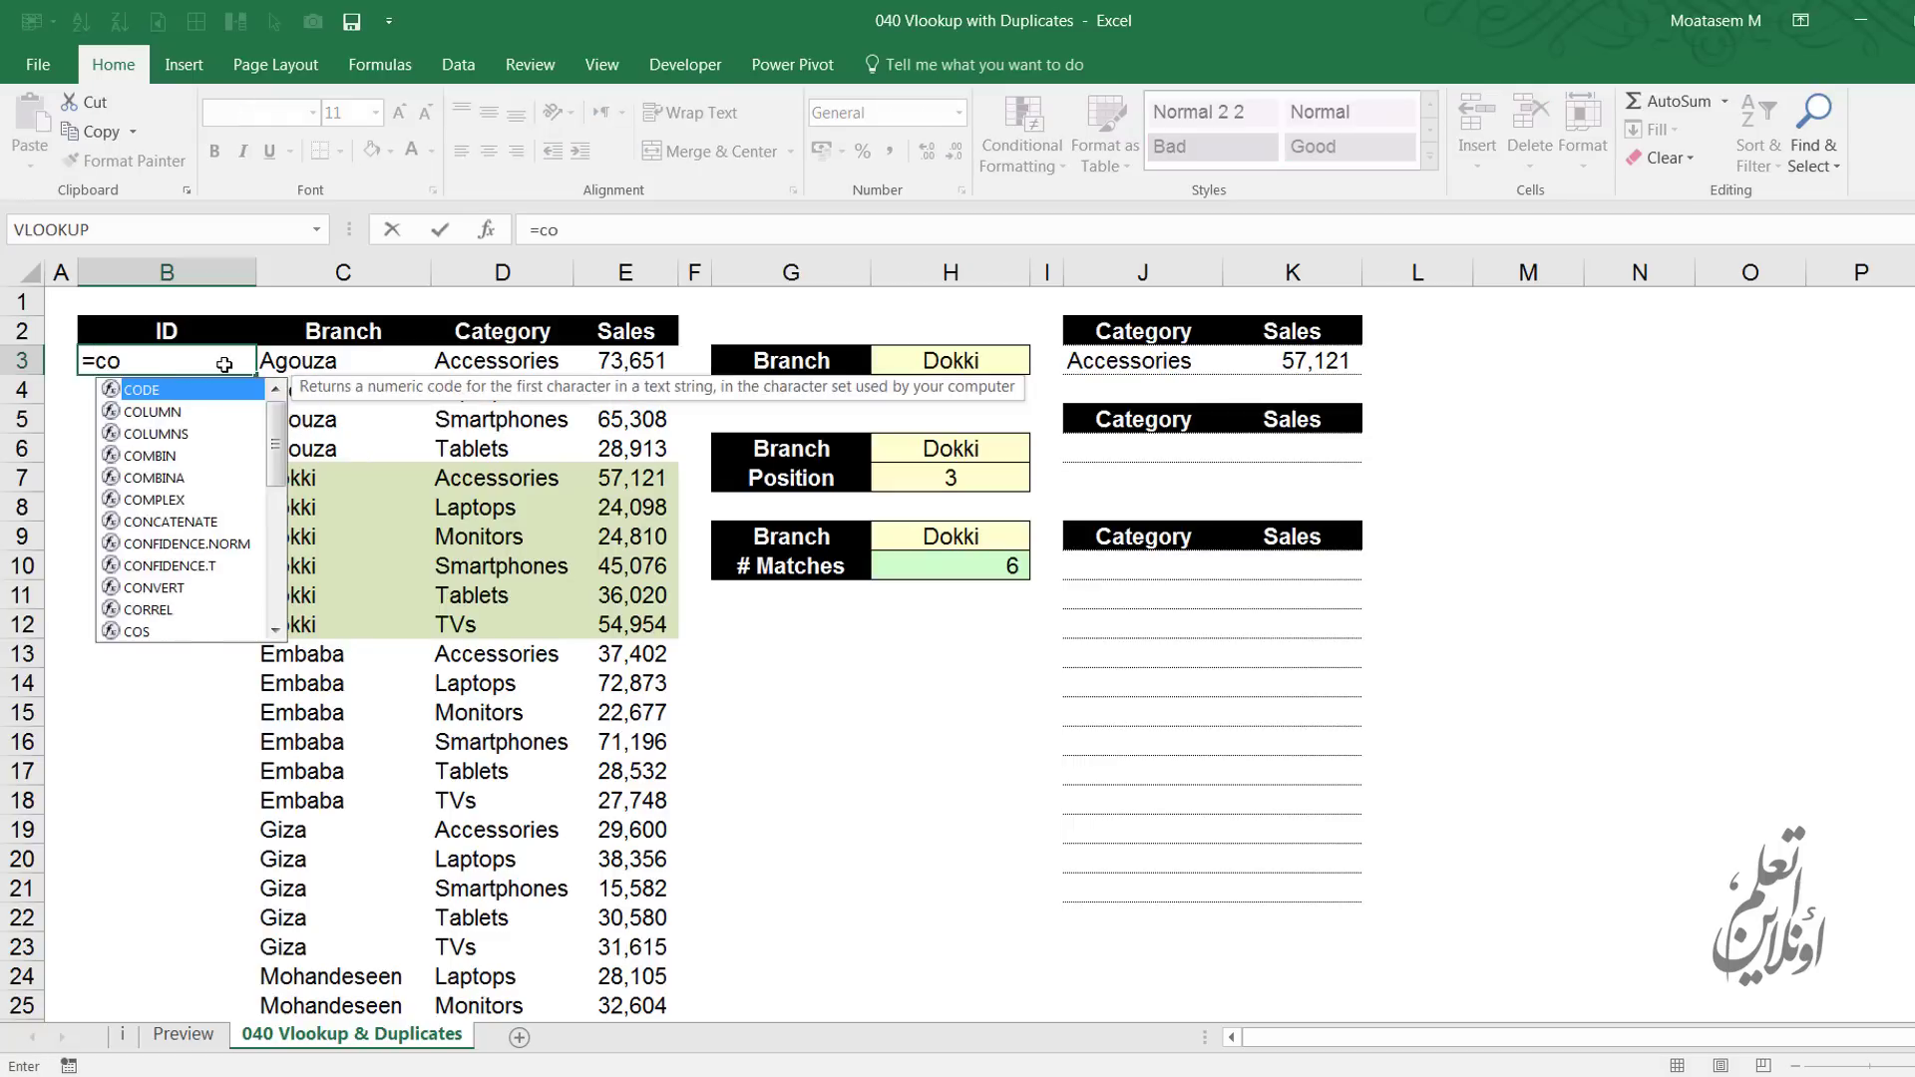
key("Tab")
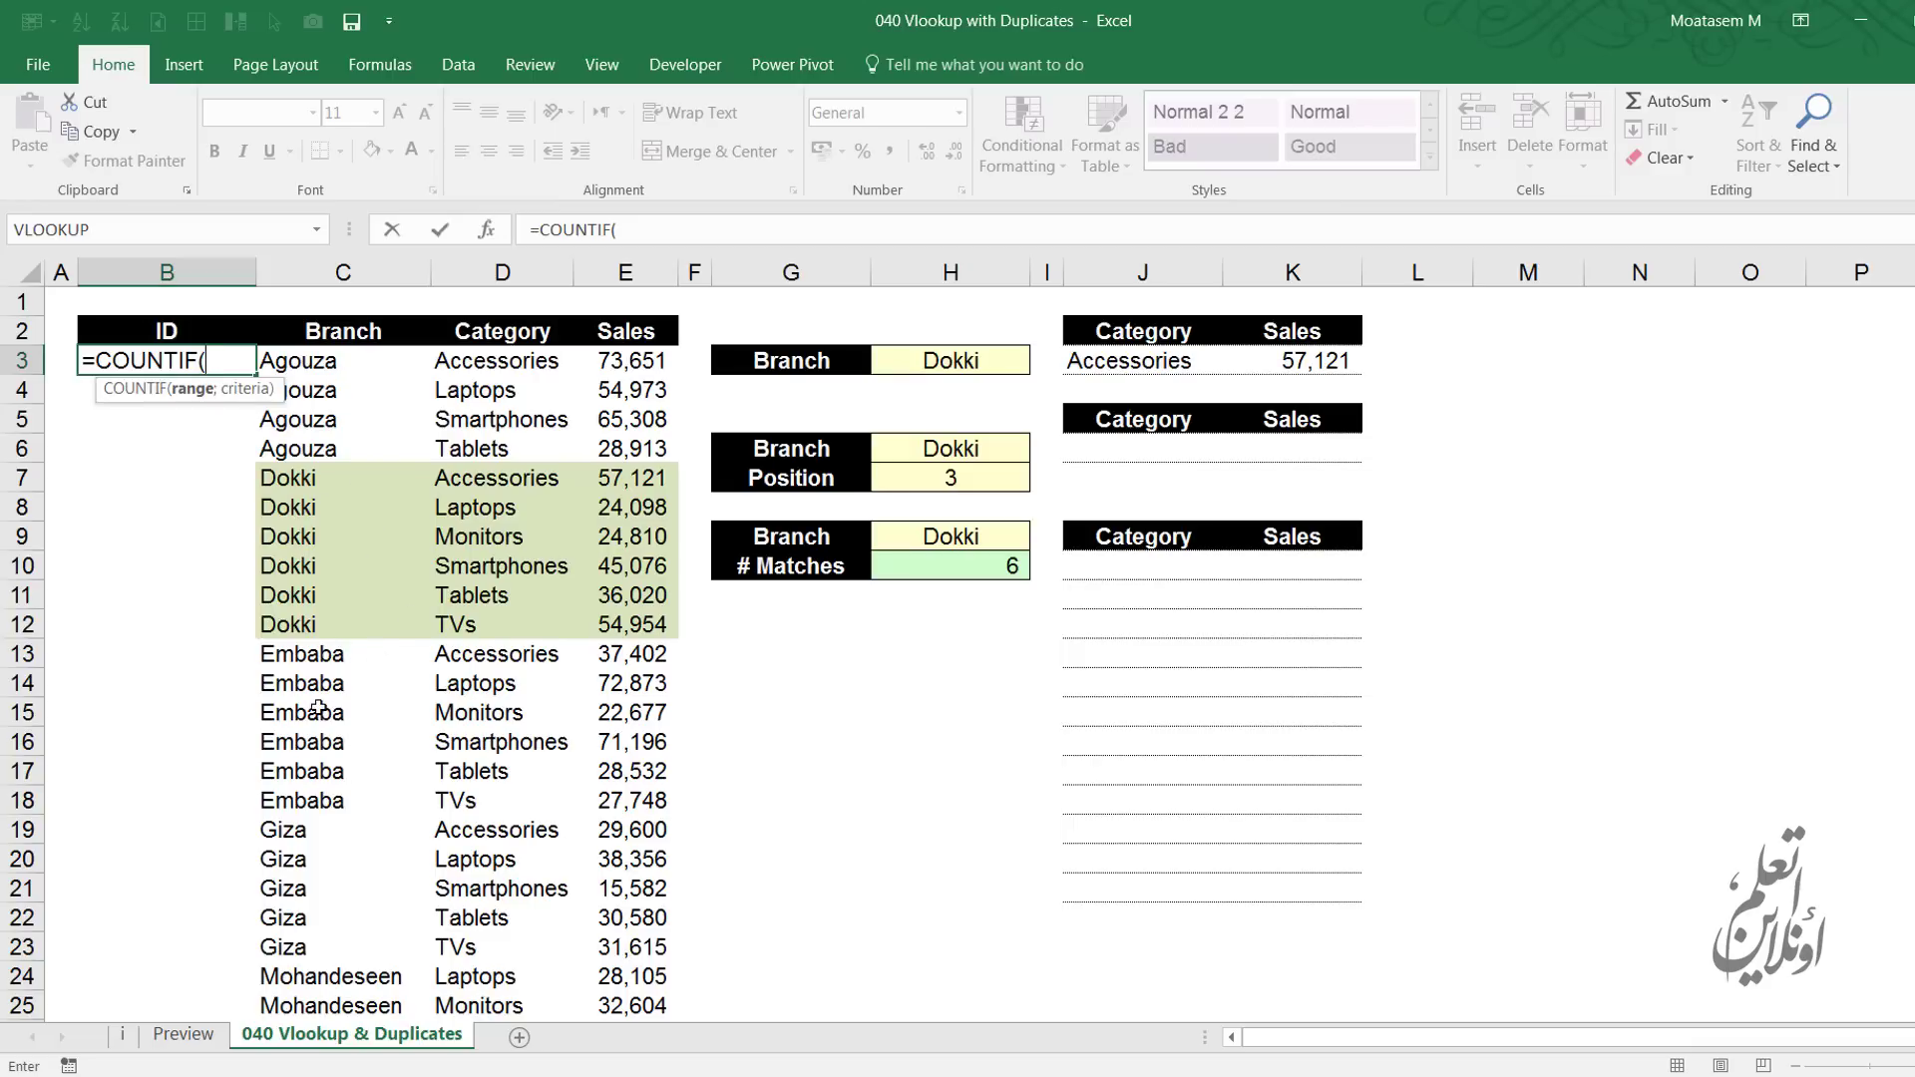
left_click(327, 370)
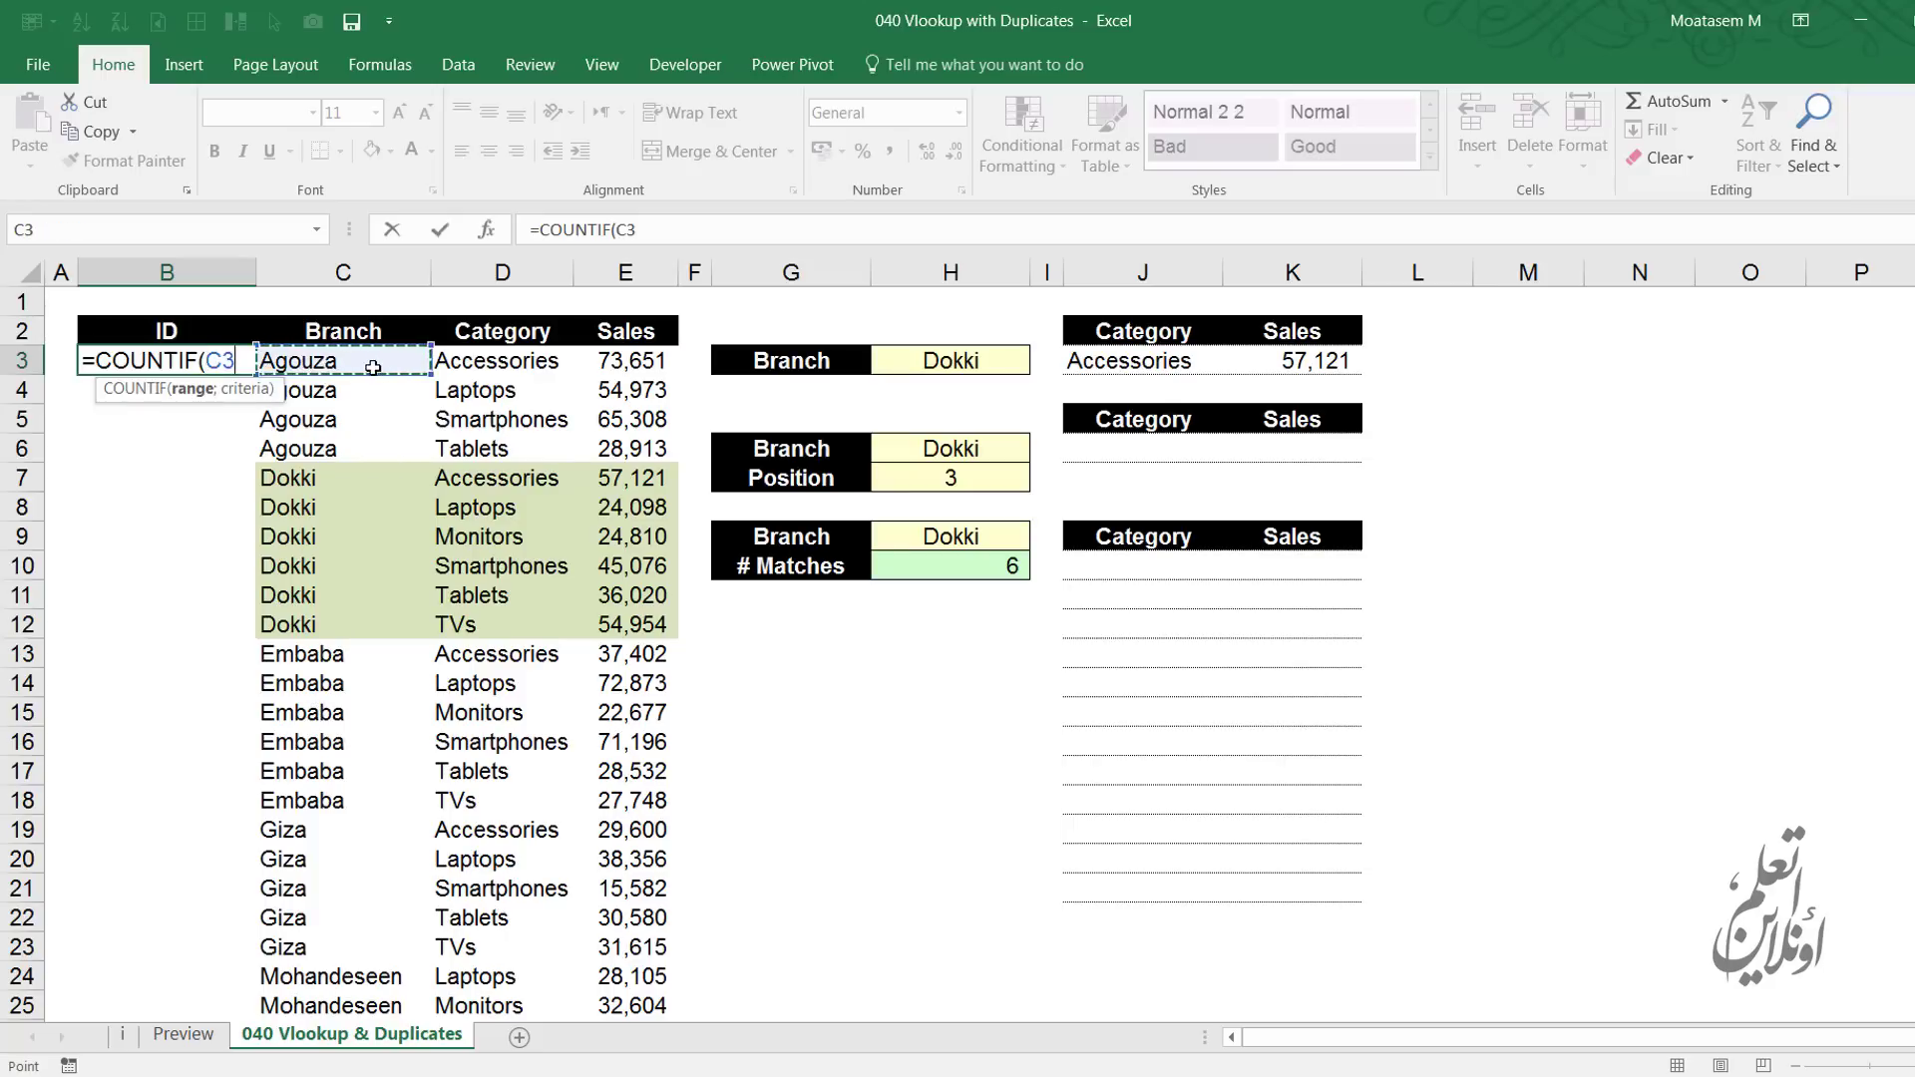
key("F8")
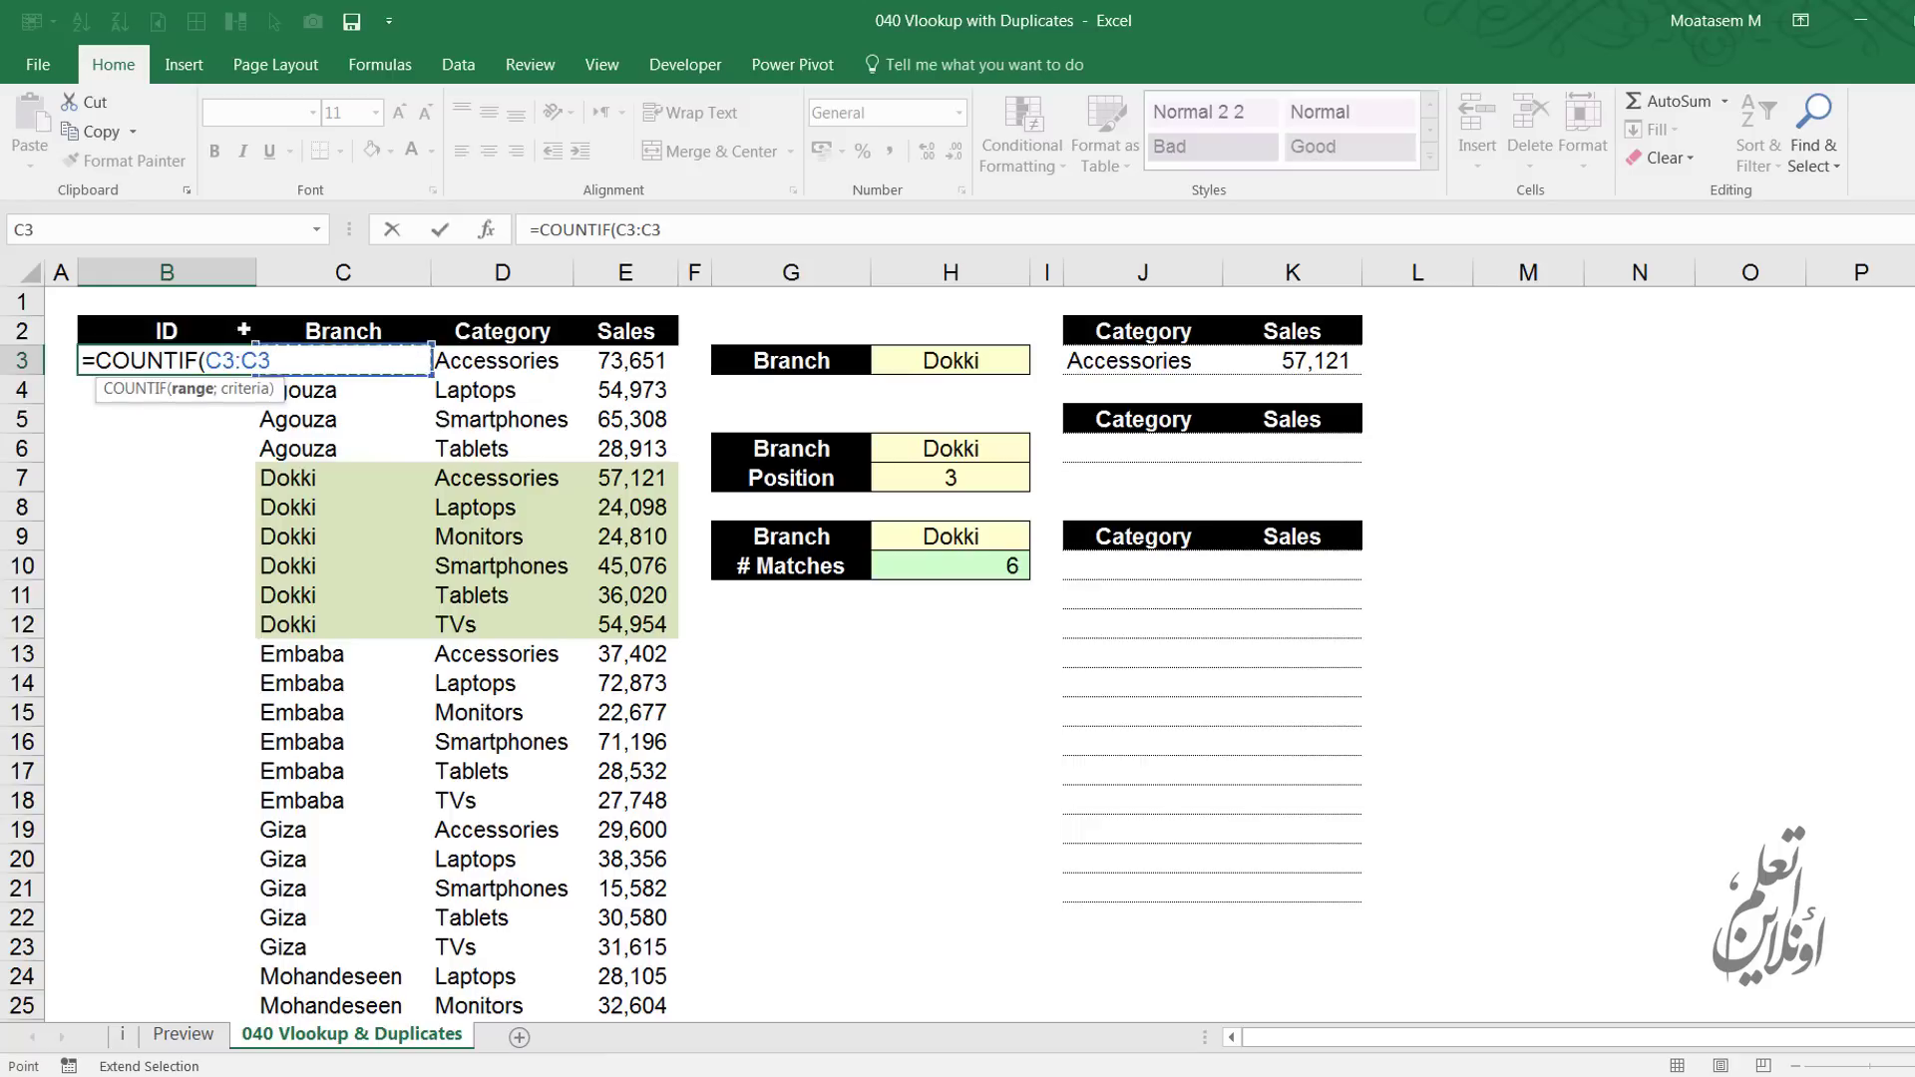
left_click(223, 359)
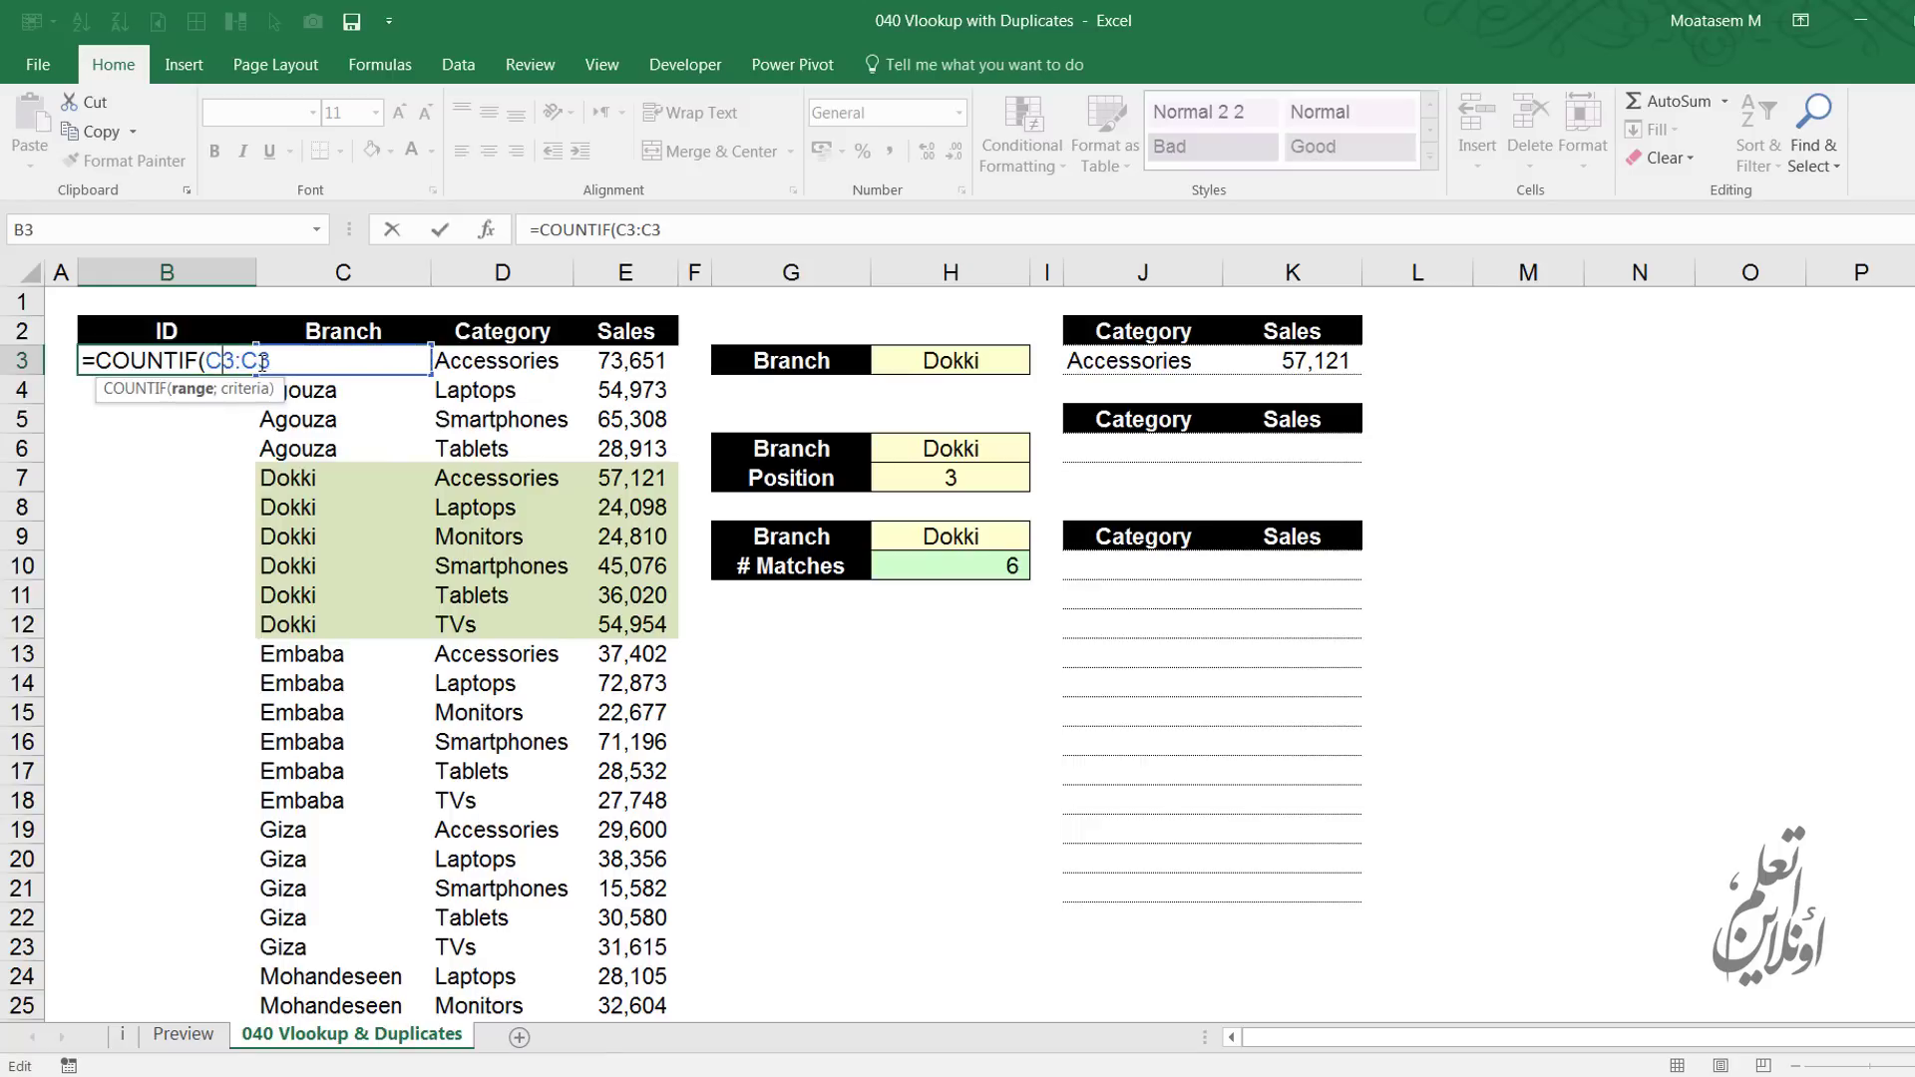
key("F4")
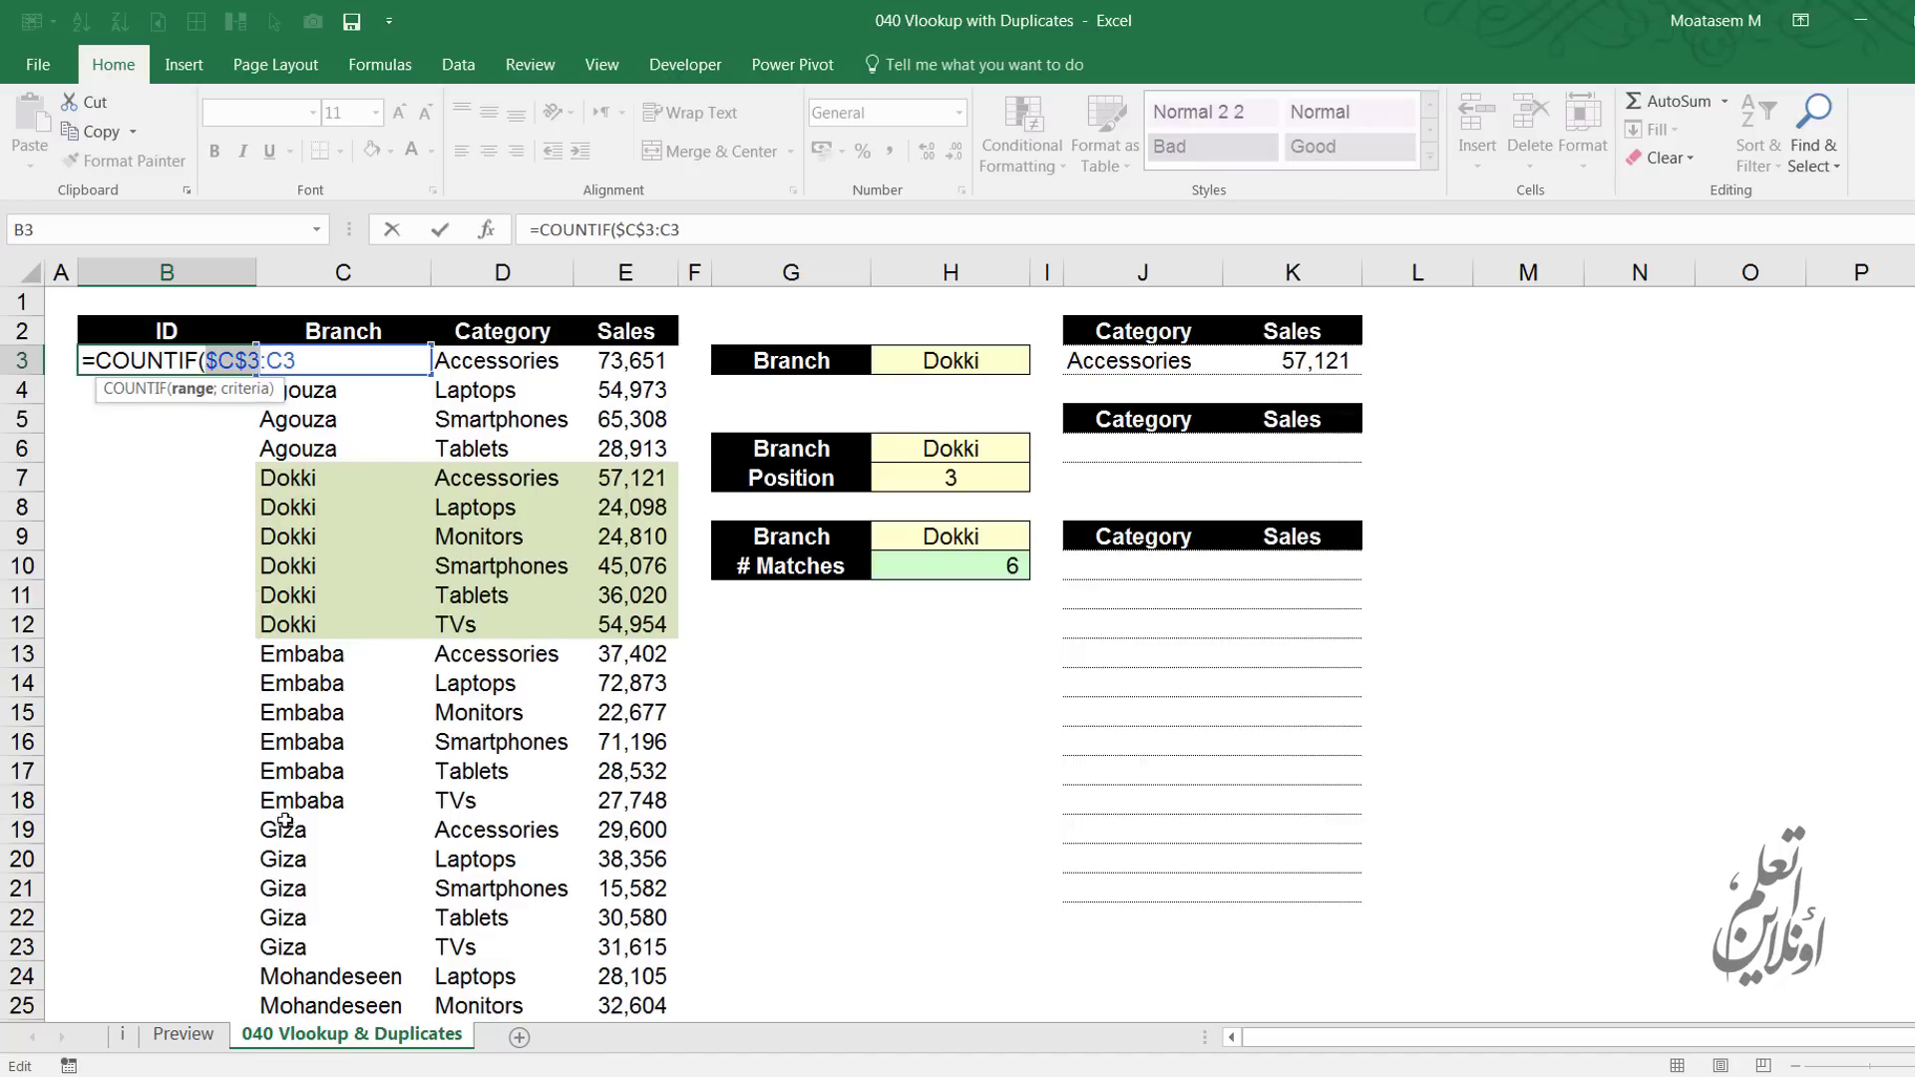
left_click(353, 363)
type(";")
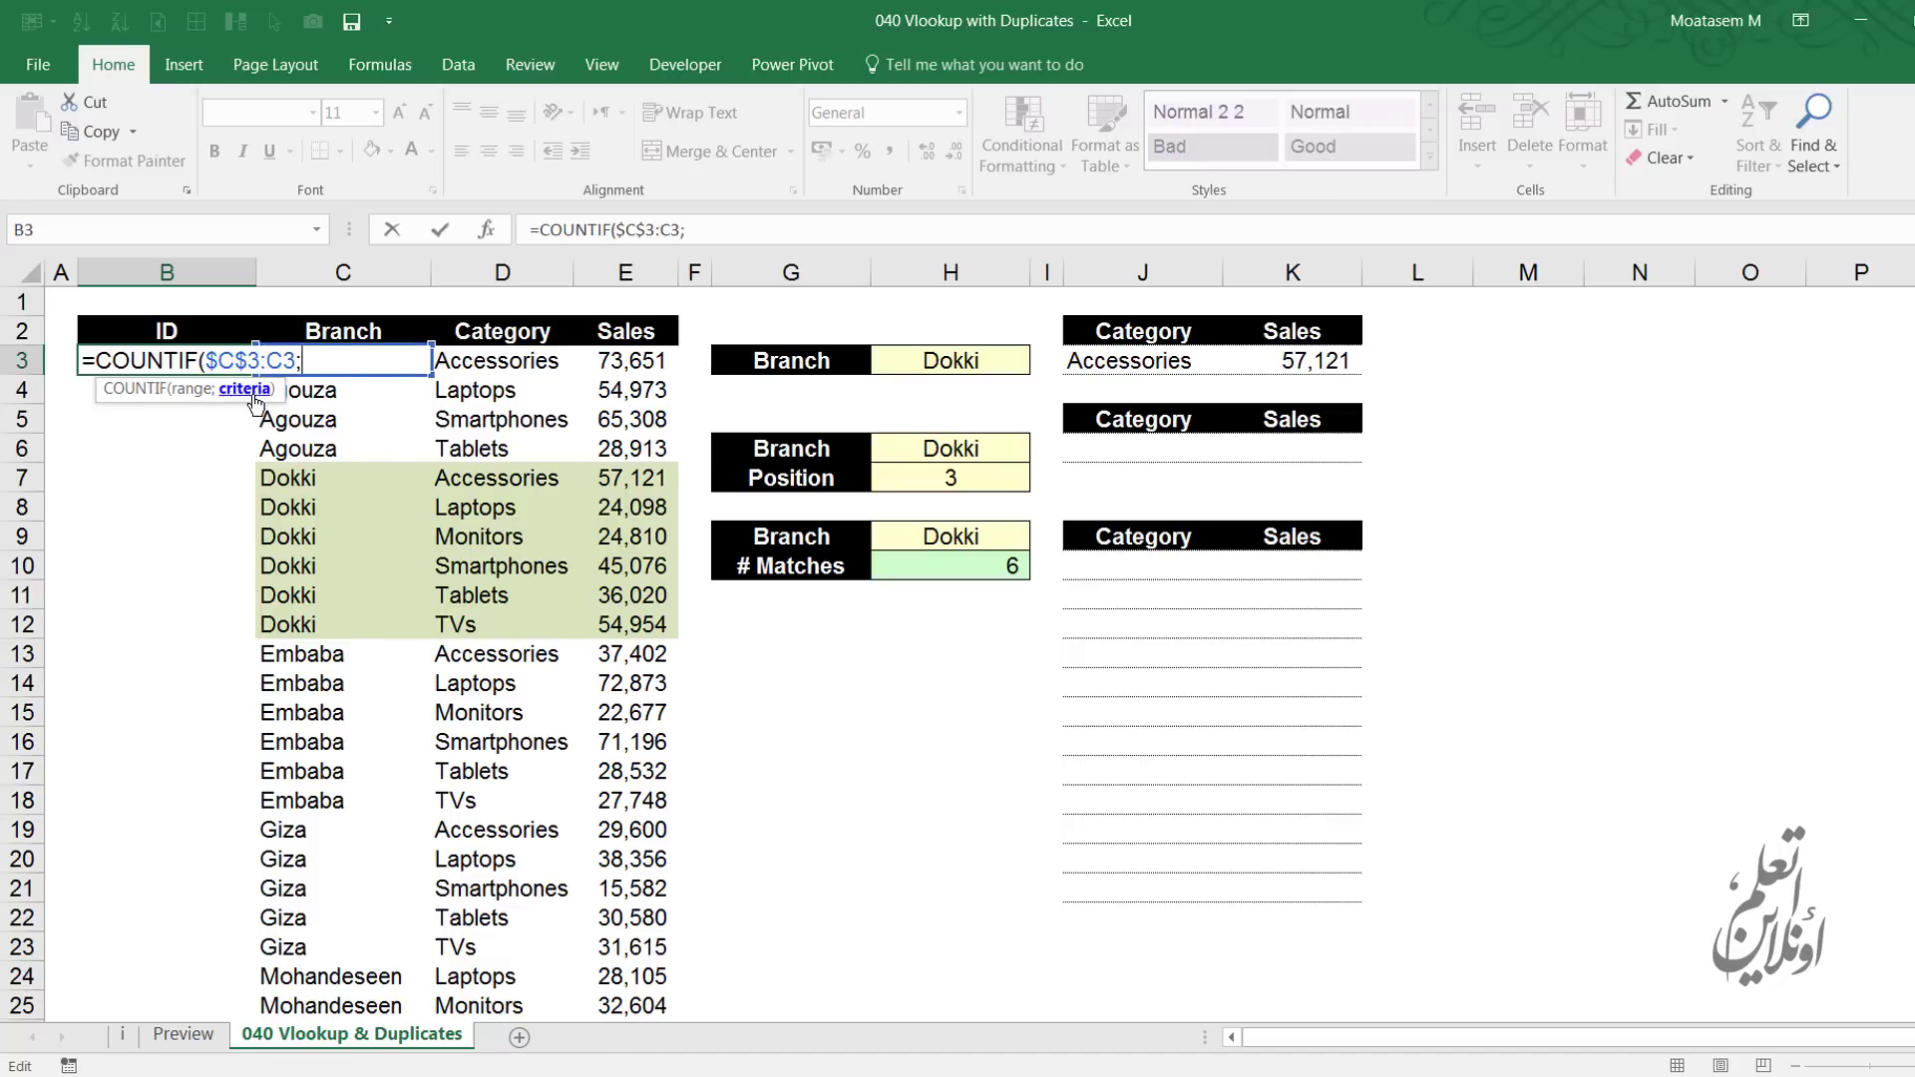
left_click(374, 324)
left_click(334, 361)
key("Return")
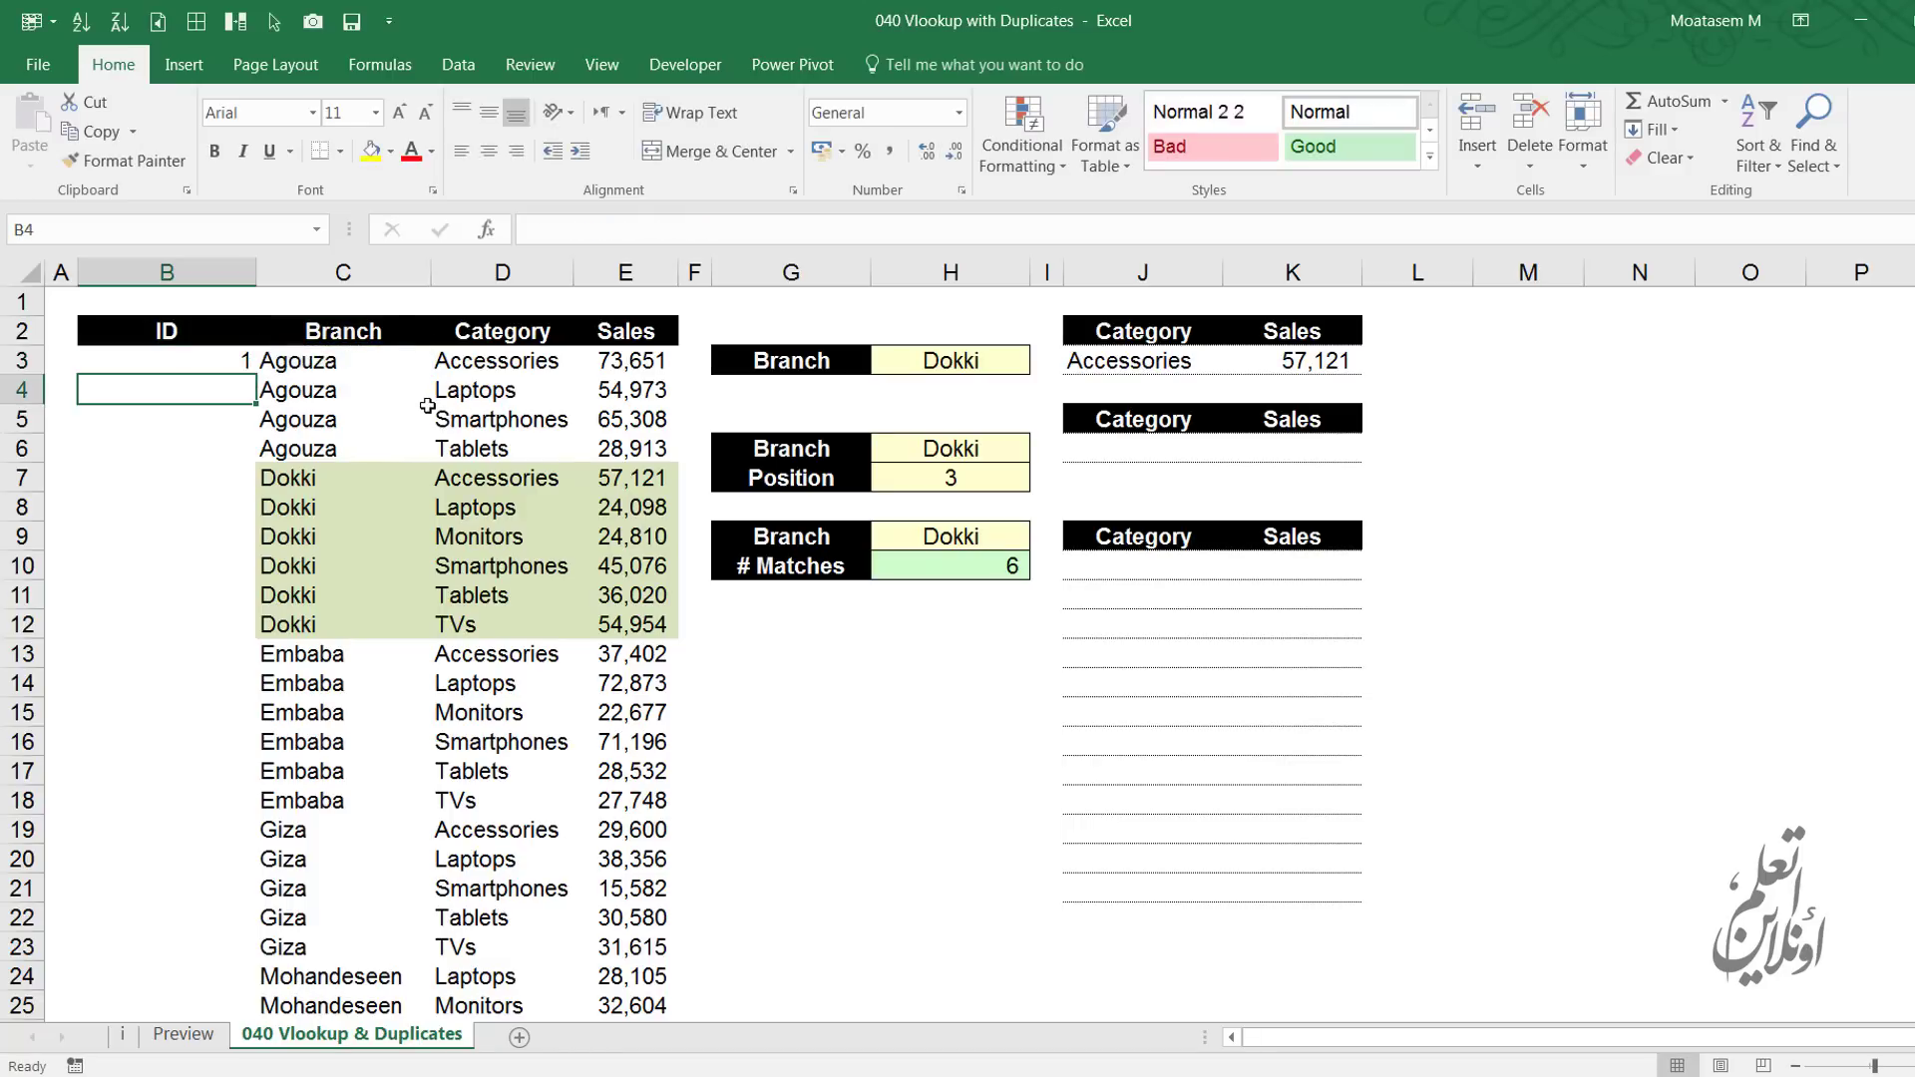
Fill the running-count formula from B3 down the ID column to the end of the table
left_click(207, 353)
key("ctrl+Right")
key("ctrl+Left")
double_click(256, 374)
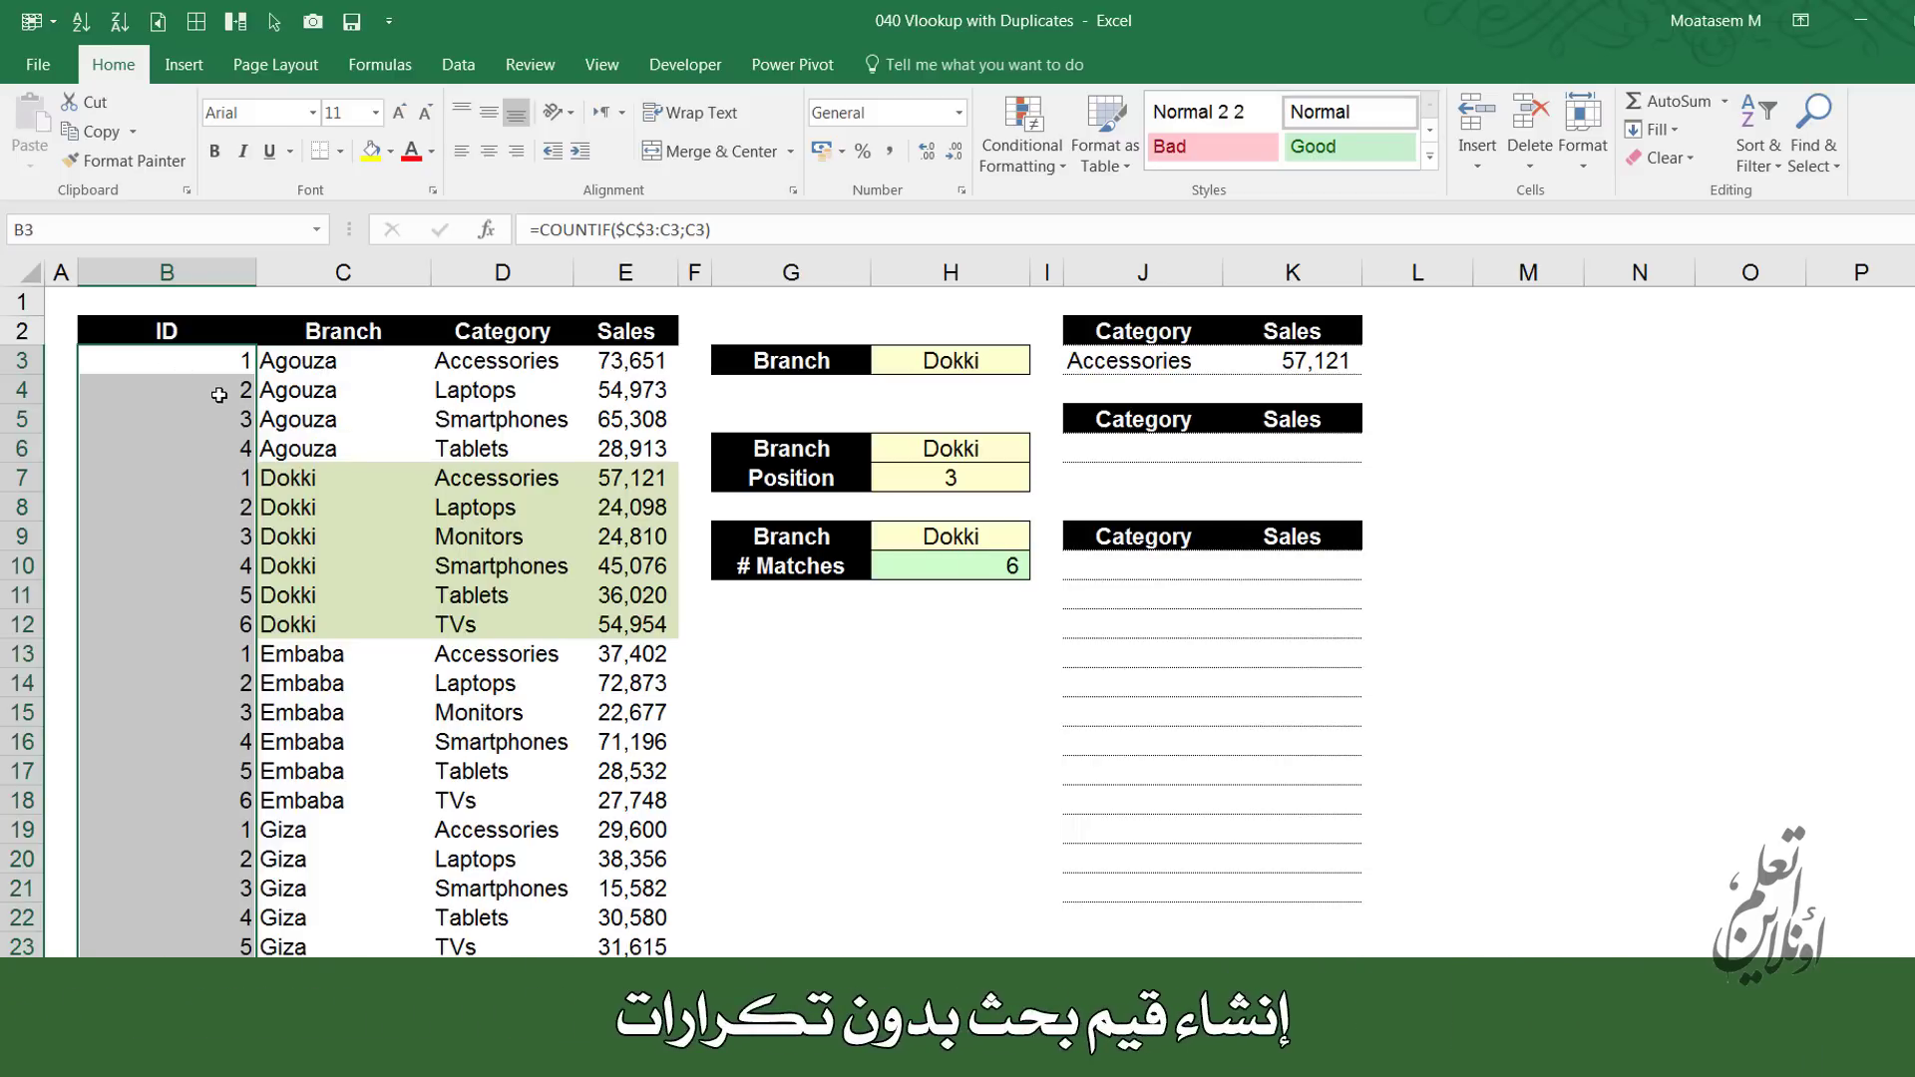
Change the B3 formula to =C3&COUNTIF($C$3:C3;C3) and fill it down the whole ID column
left_click(541, 227)
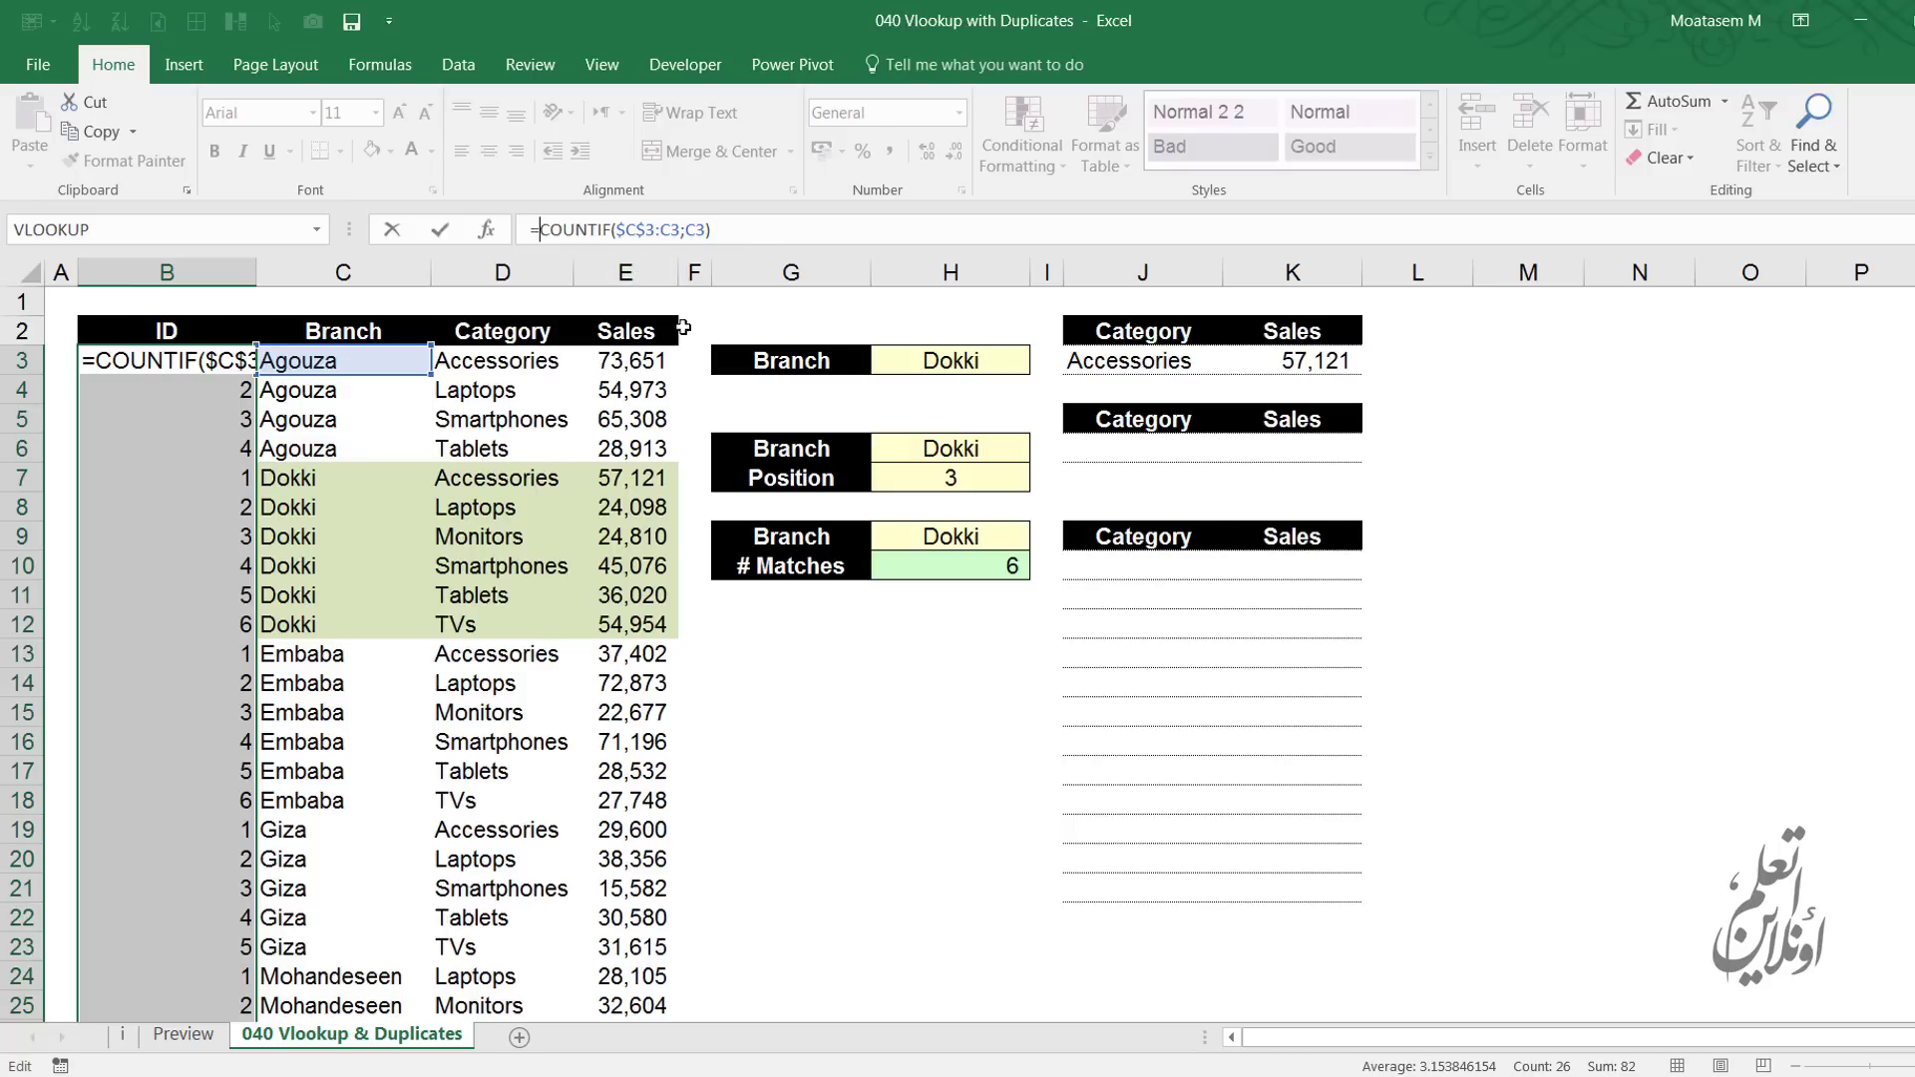
left_click(346, 361)
type("&")
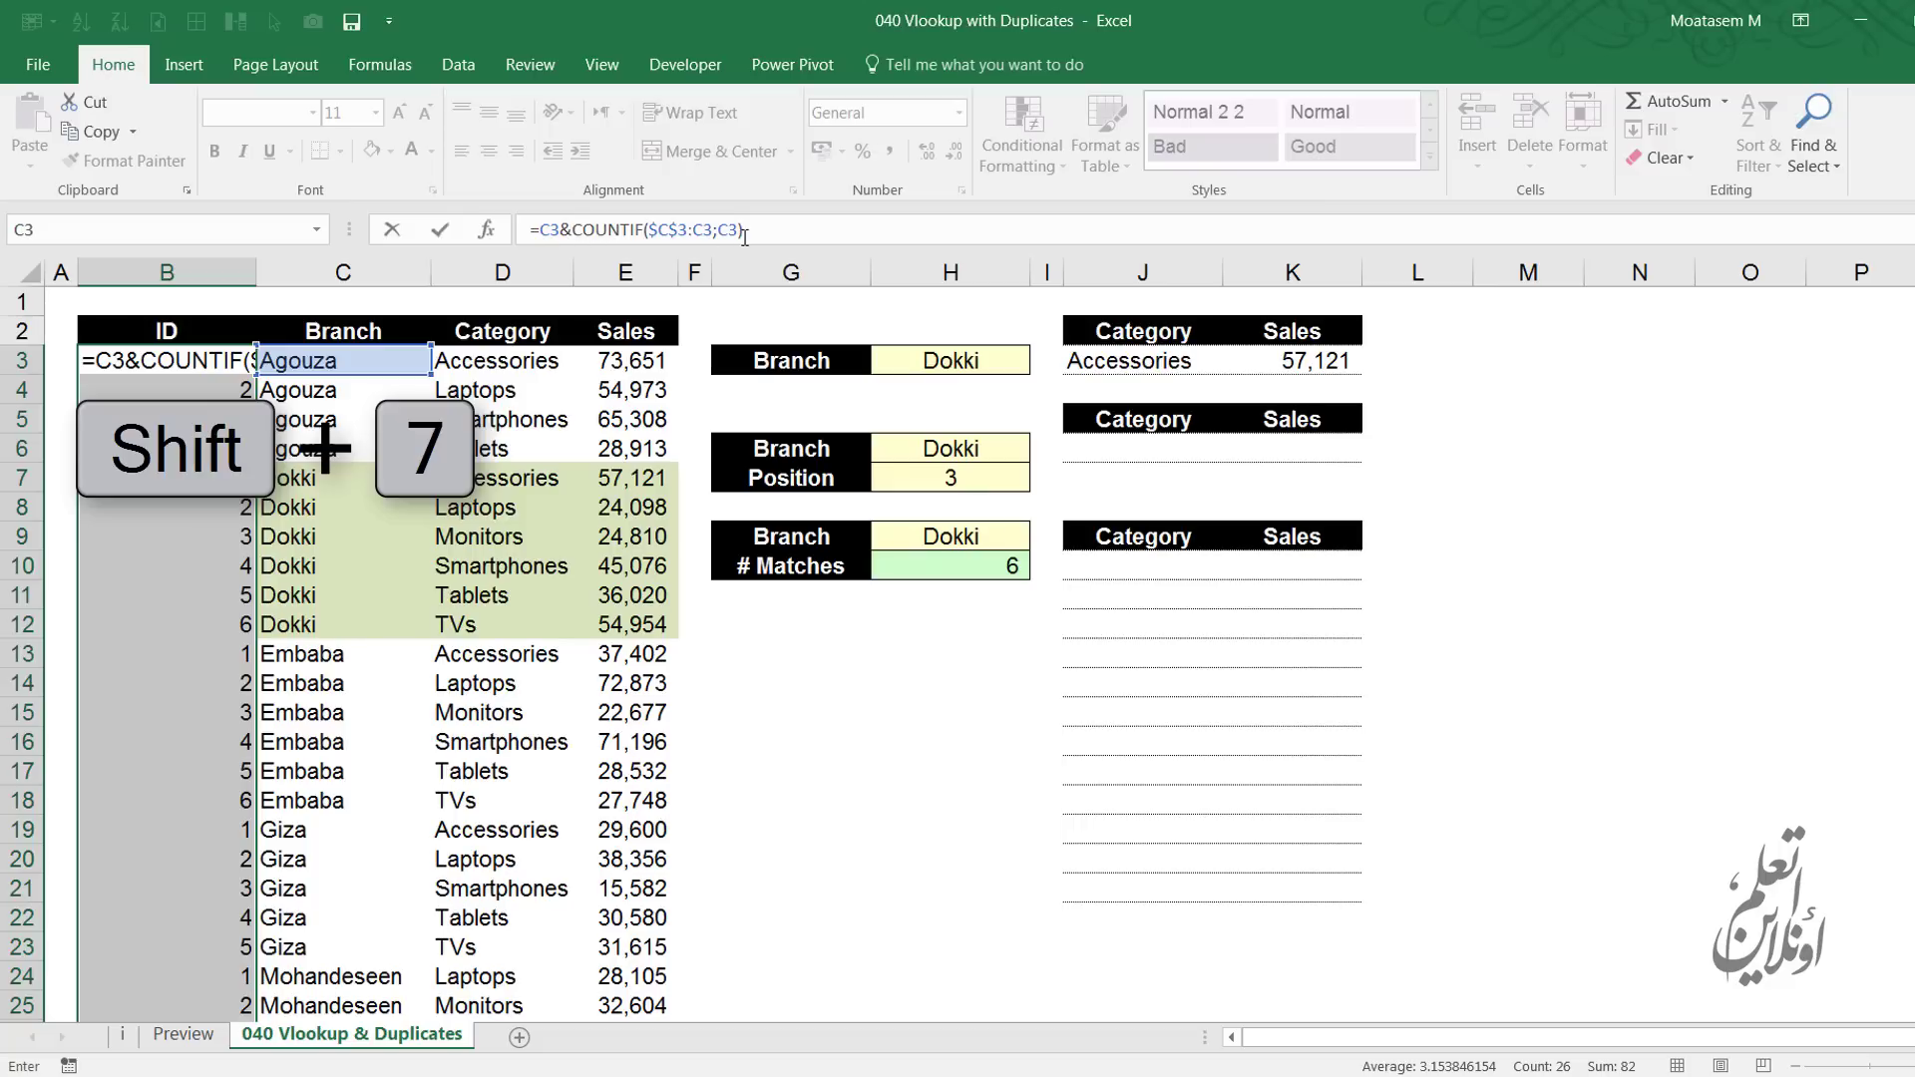
key("Return")
left_click(251, 370)
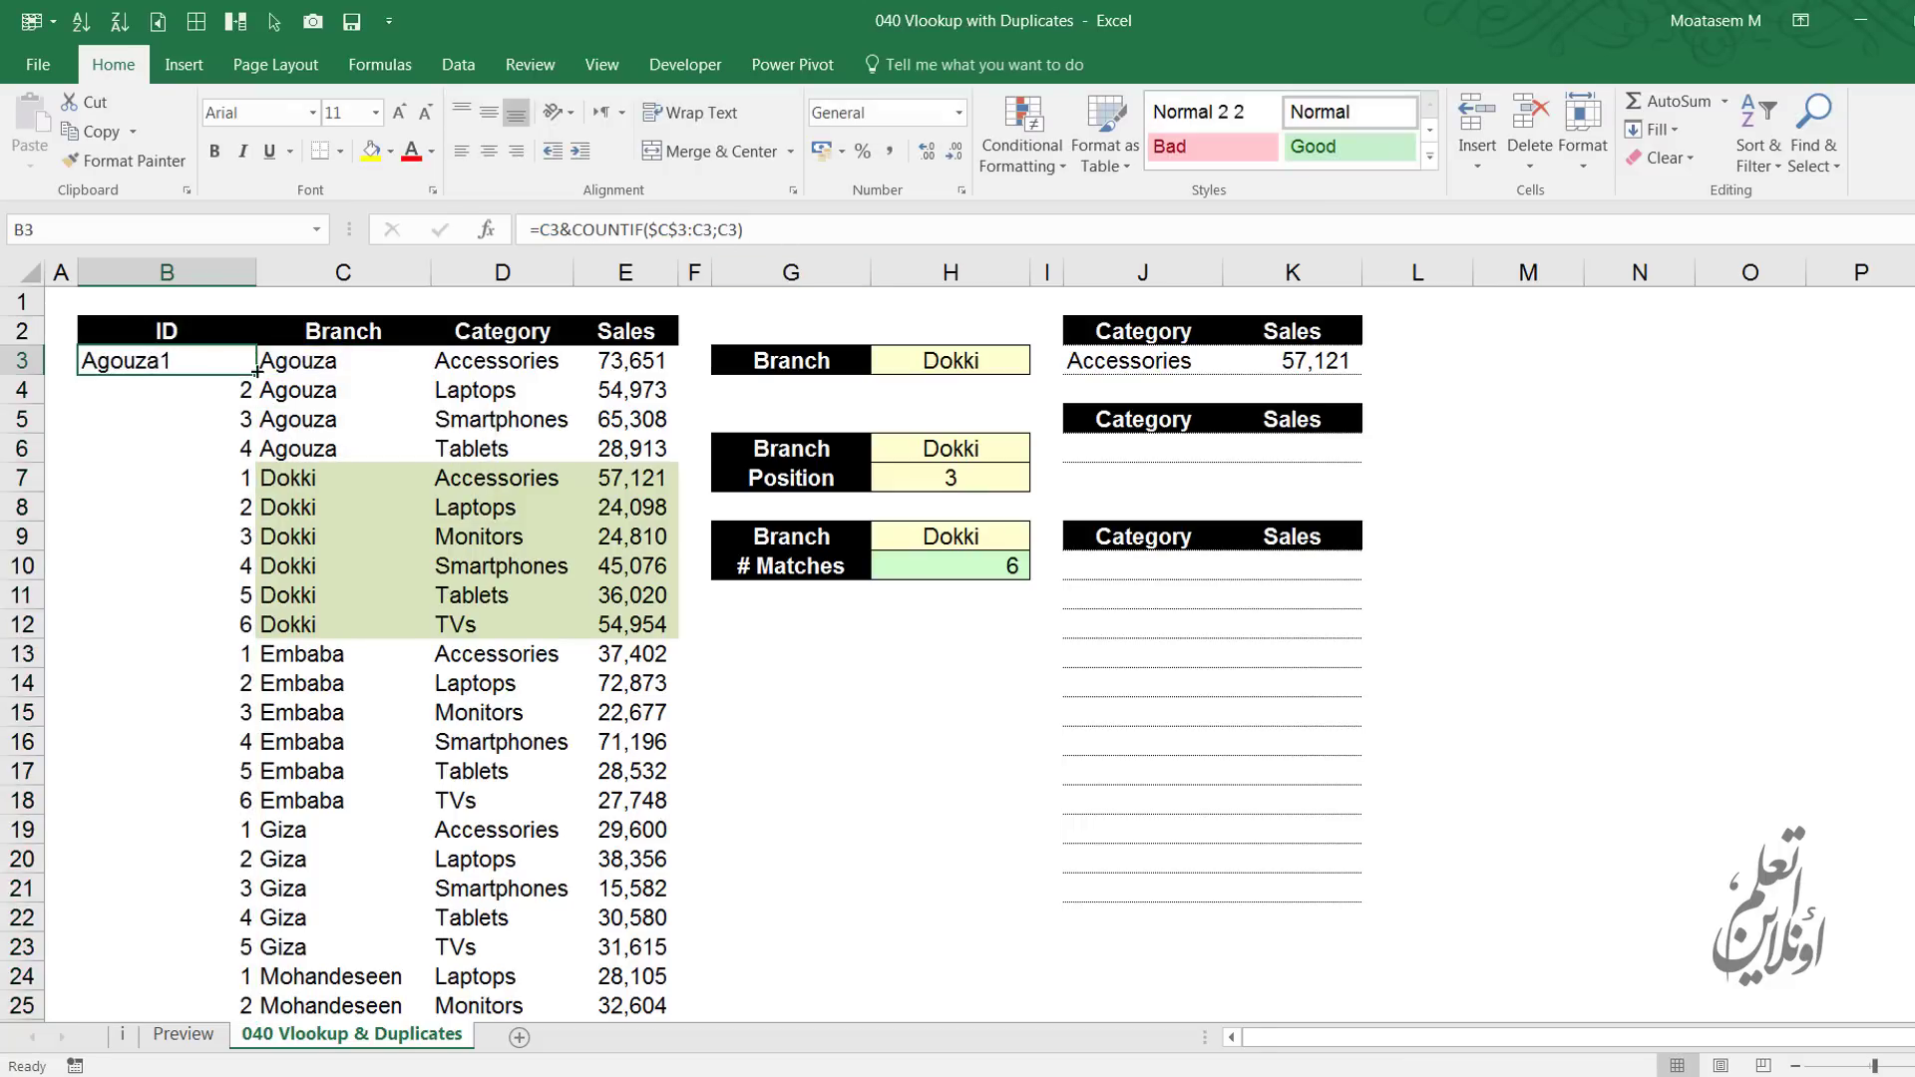
double_click(253, 370)
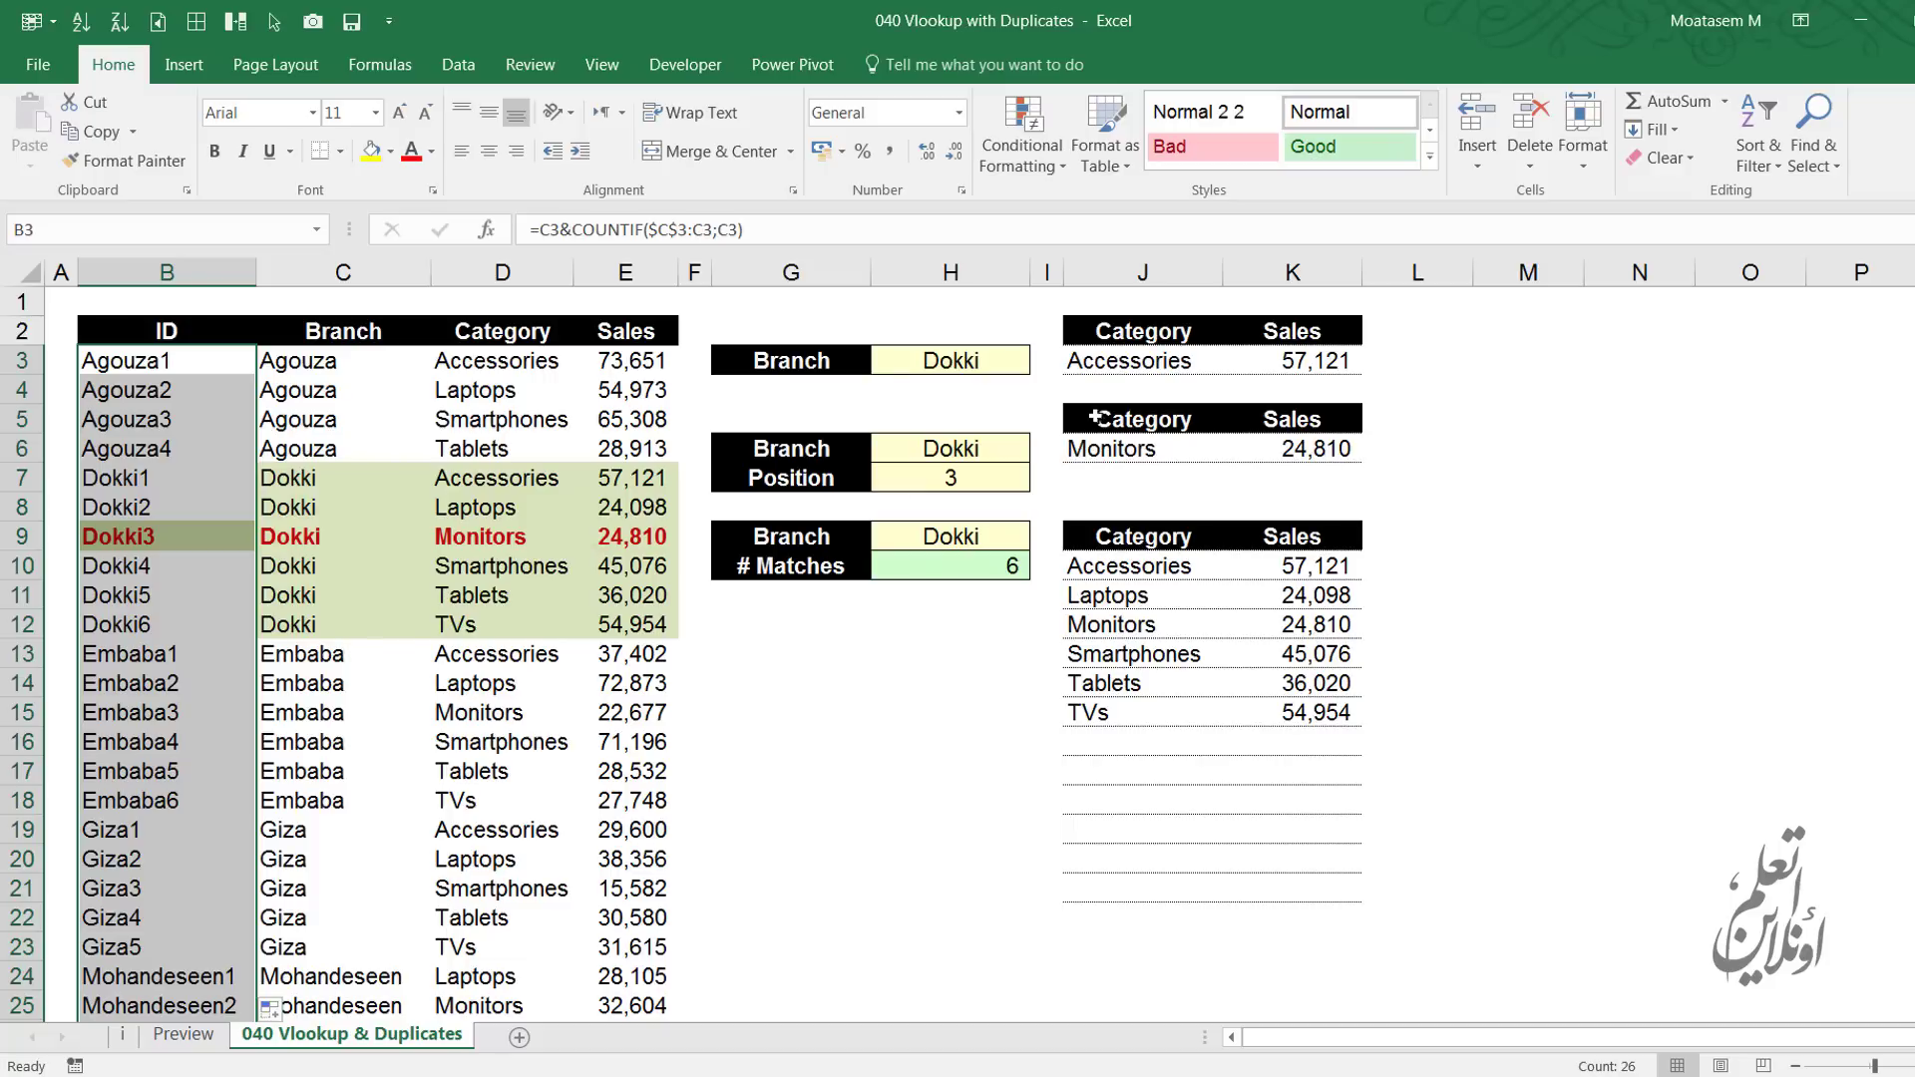
Clear the existing lookup results in J6:K6 and J10:K15
left_click_drag(1121, 450, 1297, 450)
key("Delete")
left_click_drag(1121, 566, 1265, 713)
key("Delete")
Choose Agouza as the branch in H3
left_click(941, 360)
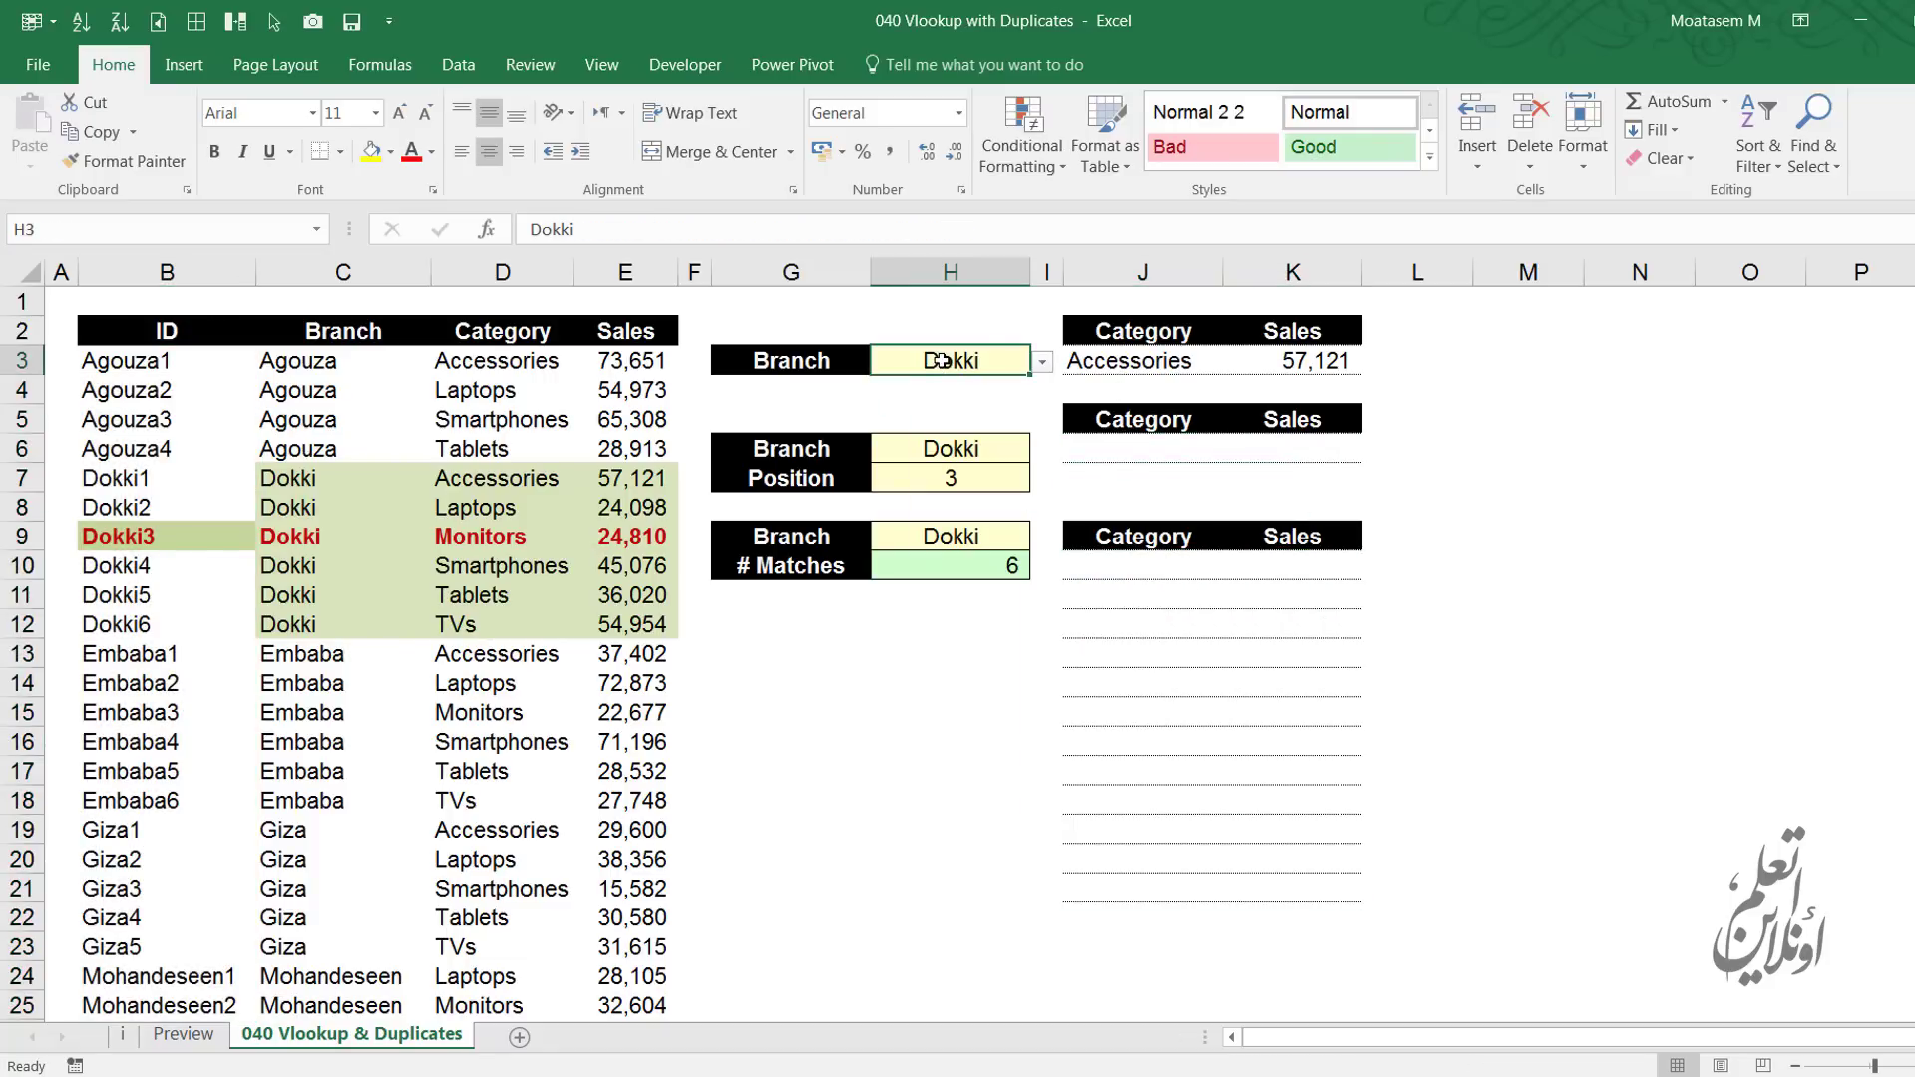
left_click(1057, 365)
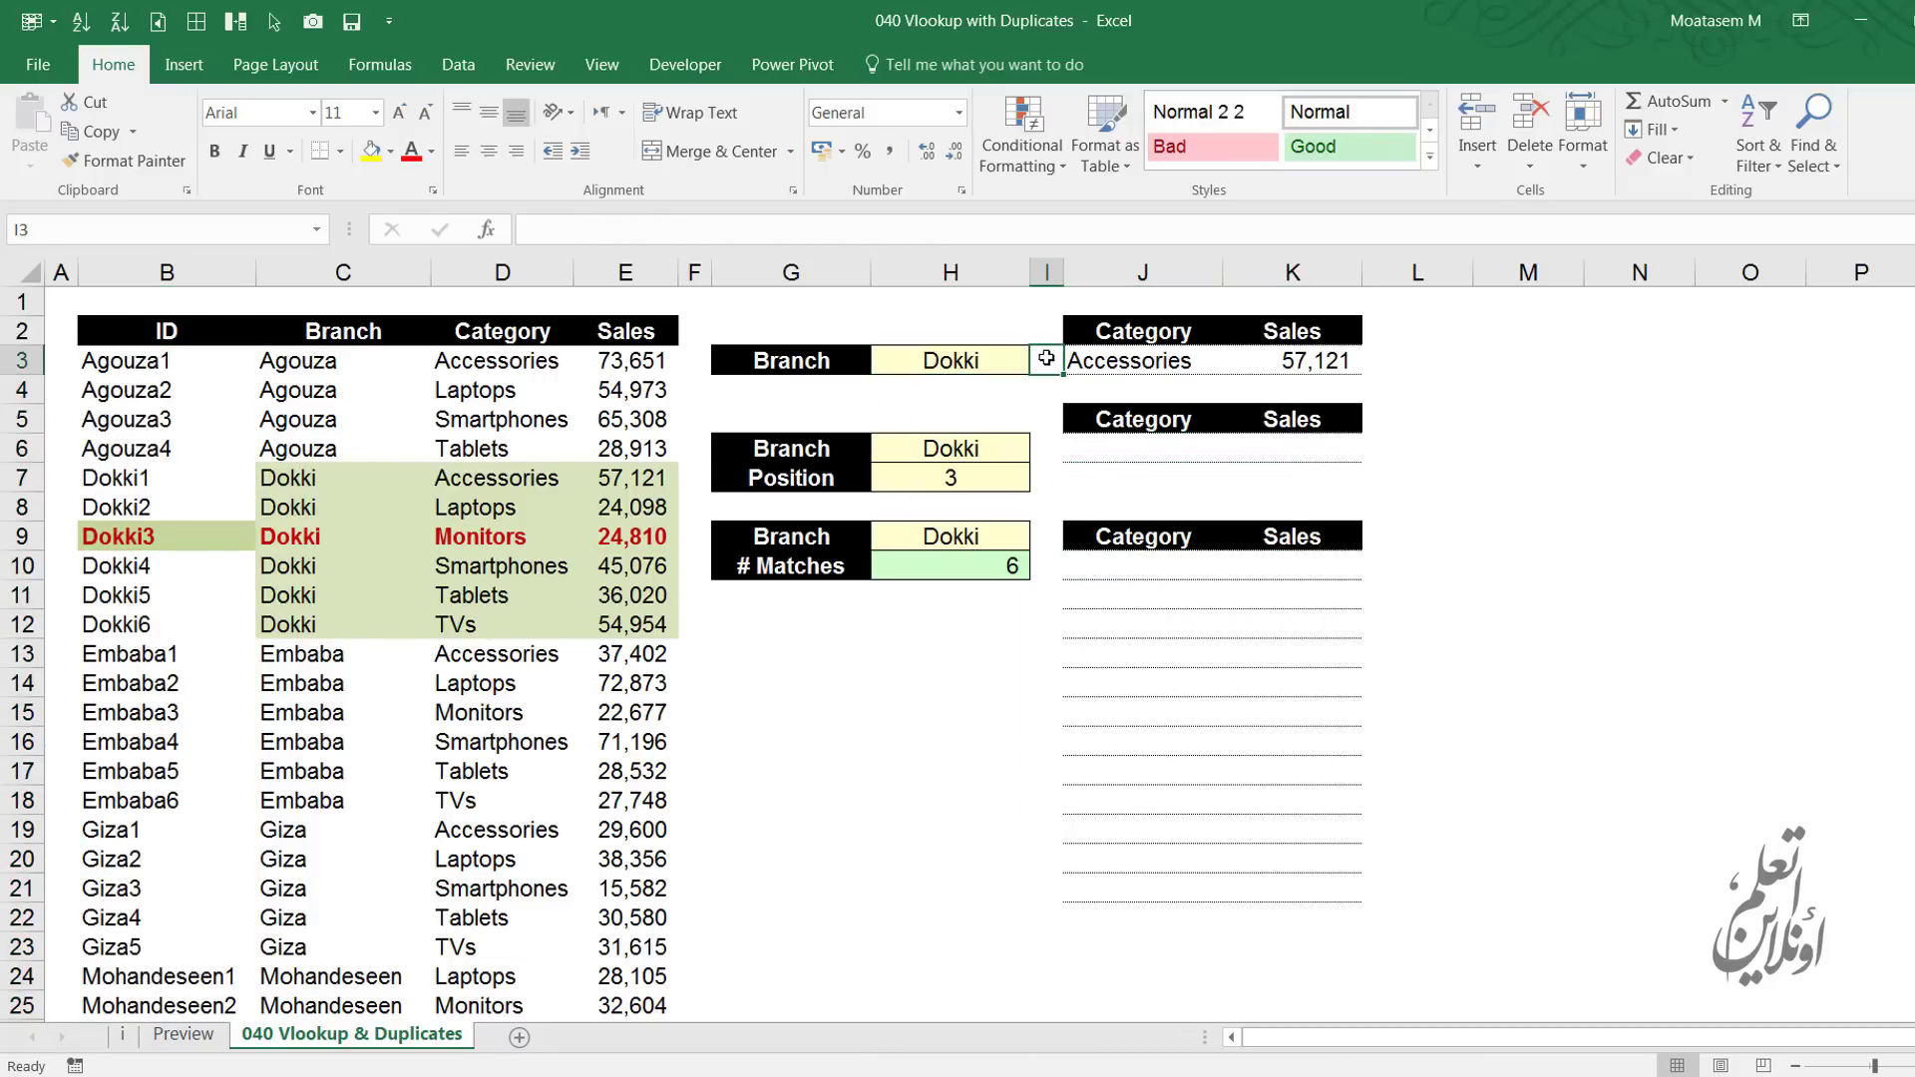
left_click(1003, 359)
left_click(1042, 363)
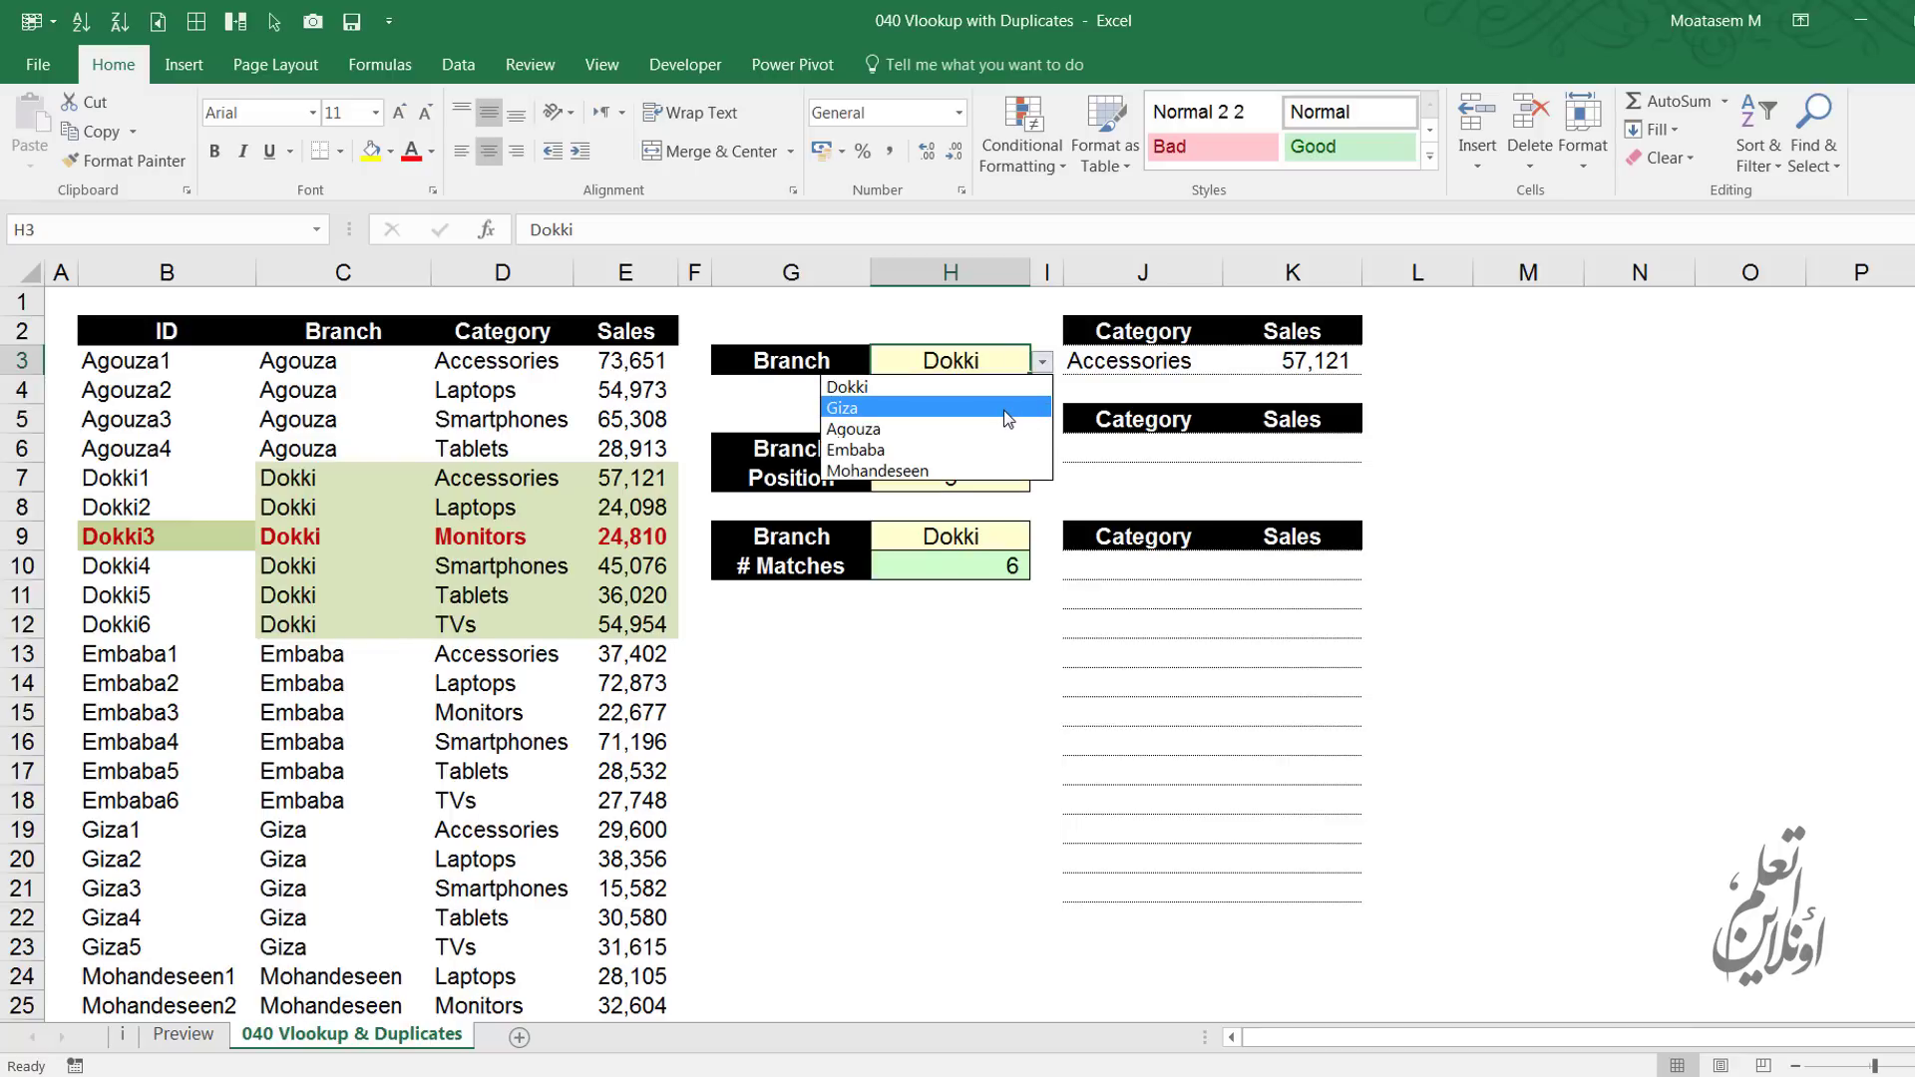
key("Escape")
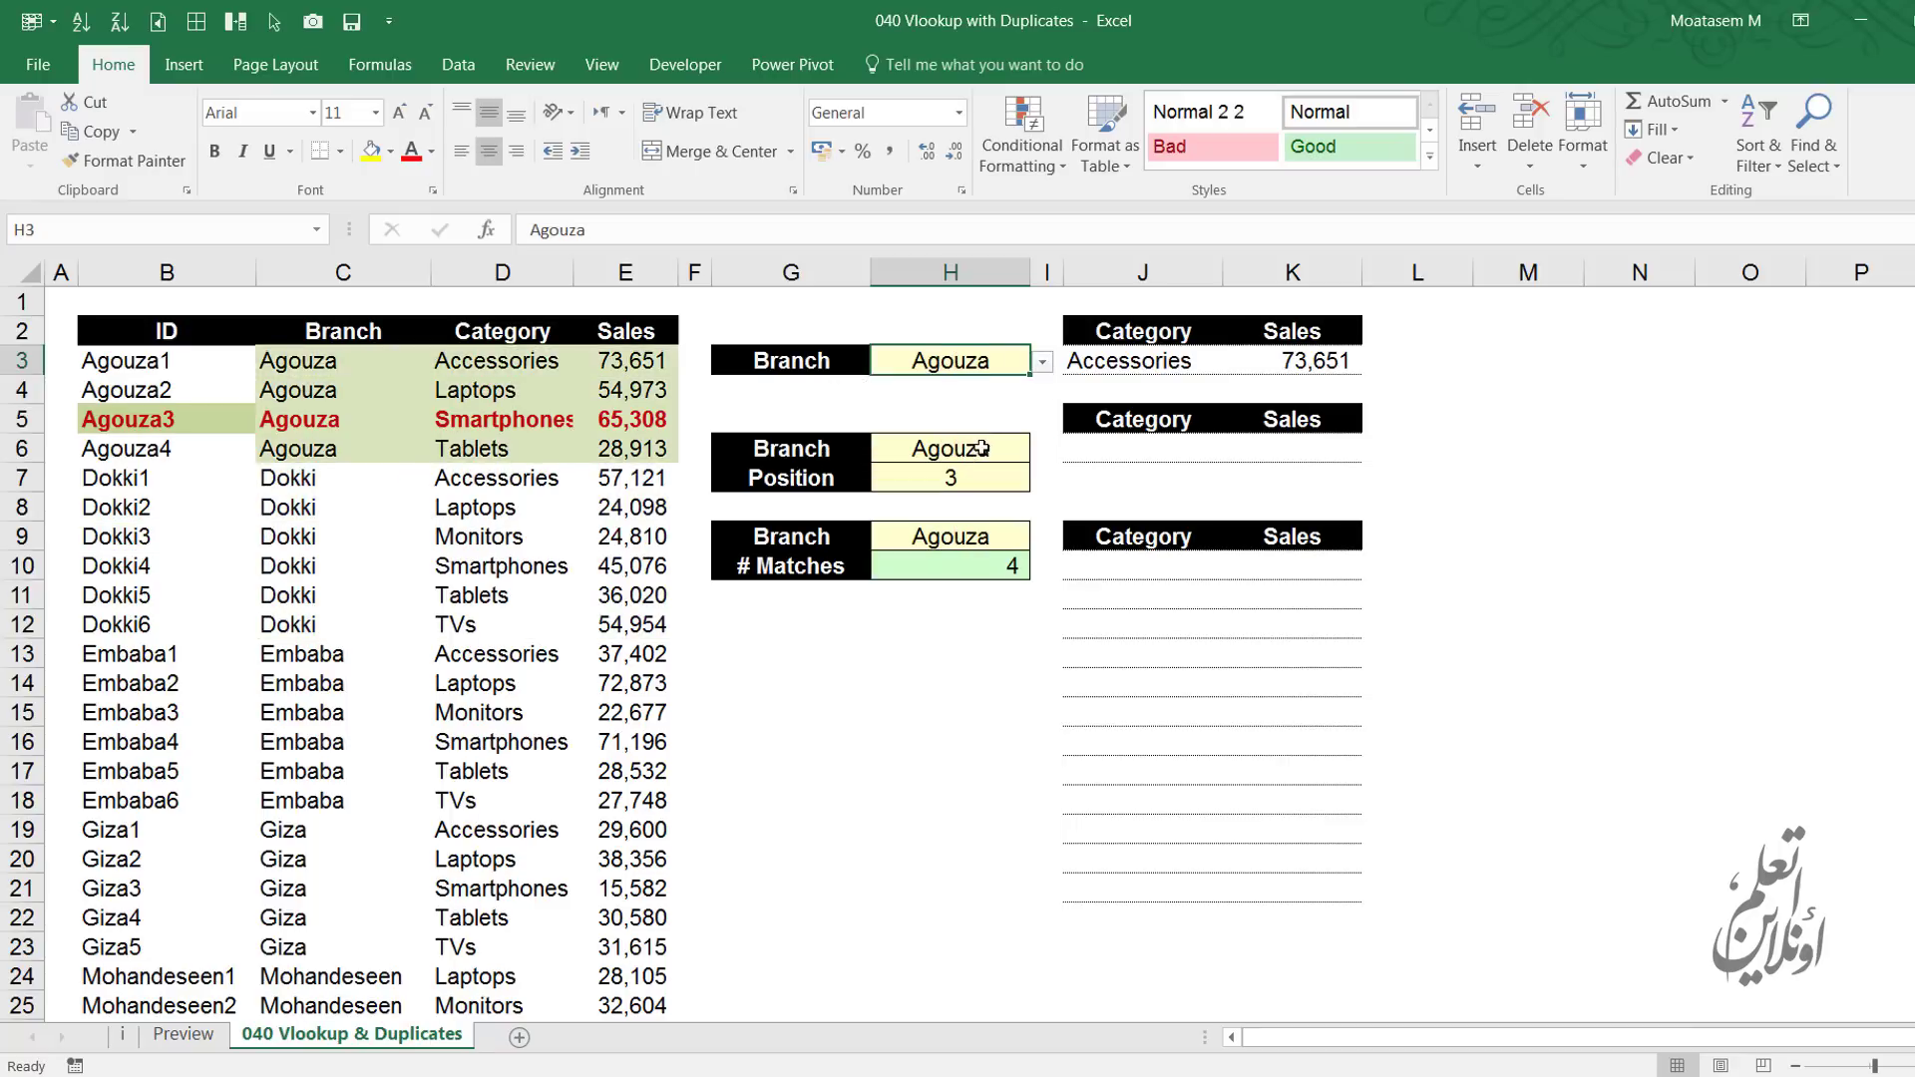
Examine the branch reference in H6, the position value in H7 and the lookup formula with its table range in J3
left_click(973, 451)
double_click(961, 448)
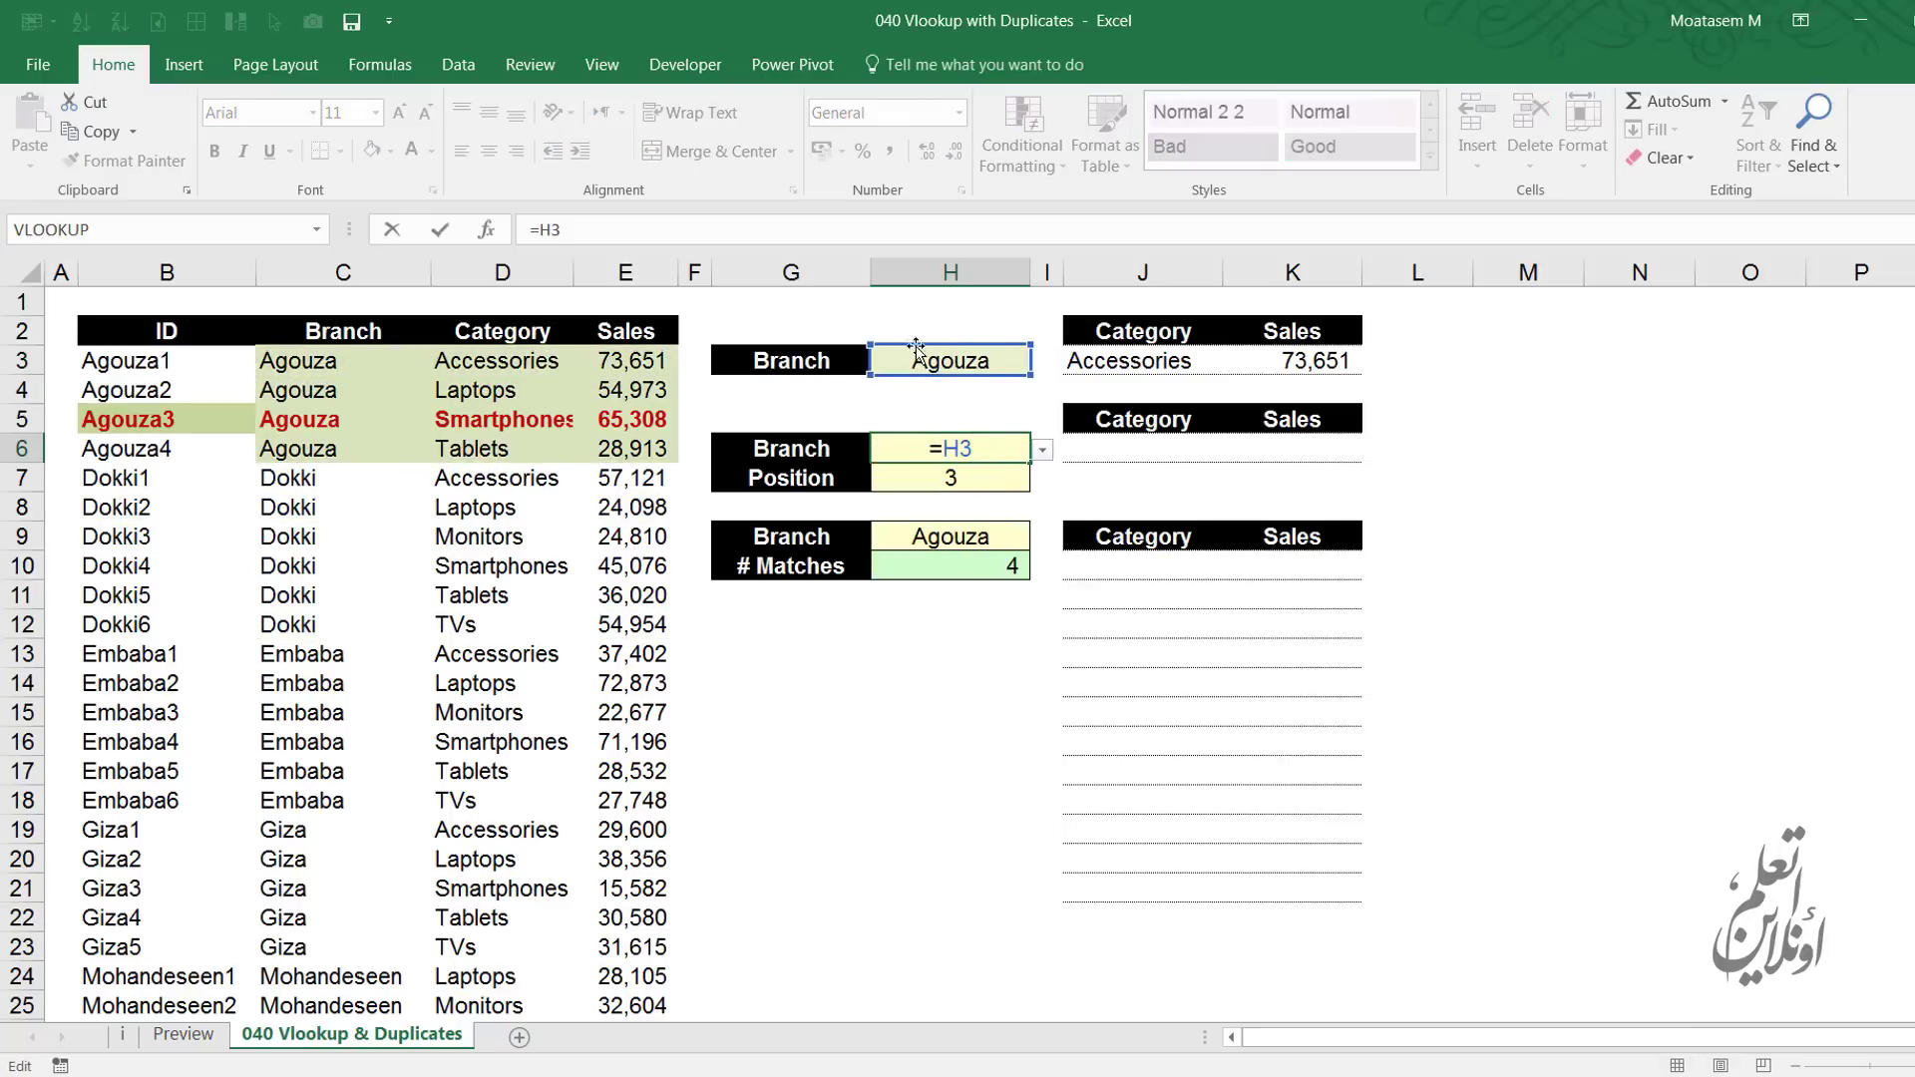
key("Escape")
left_click(941, 483)
double_click(951, 499)
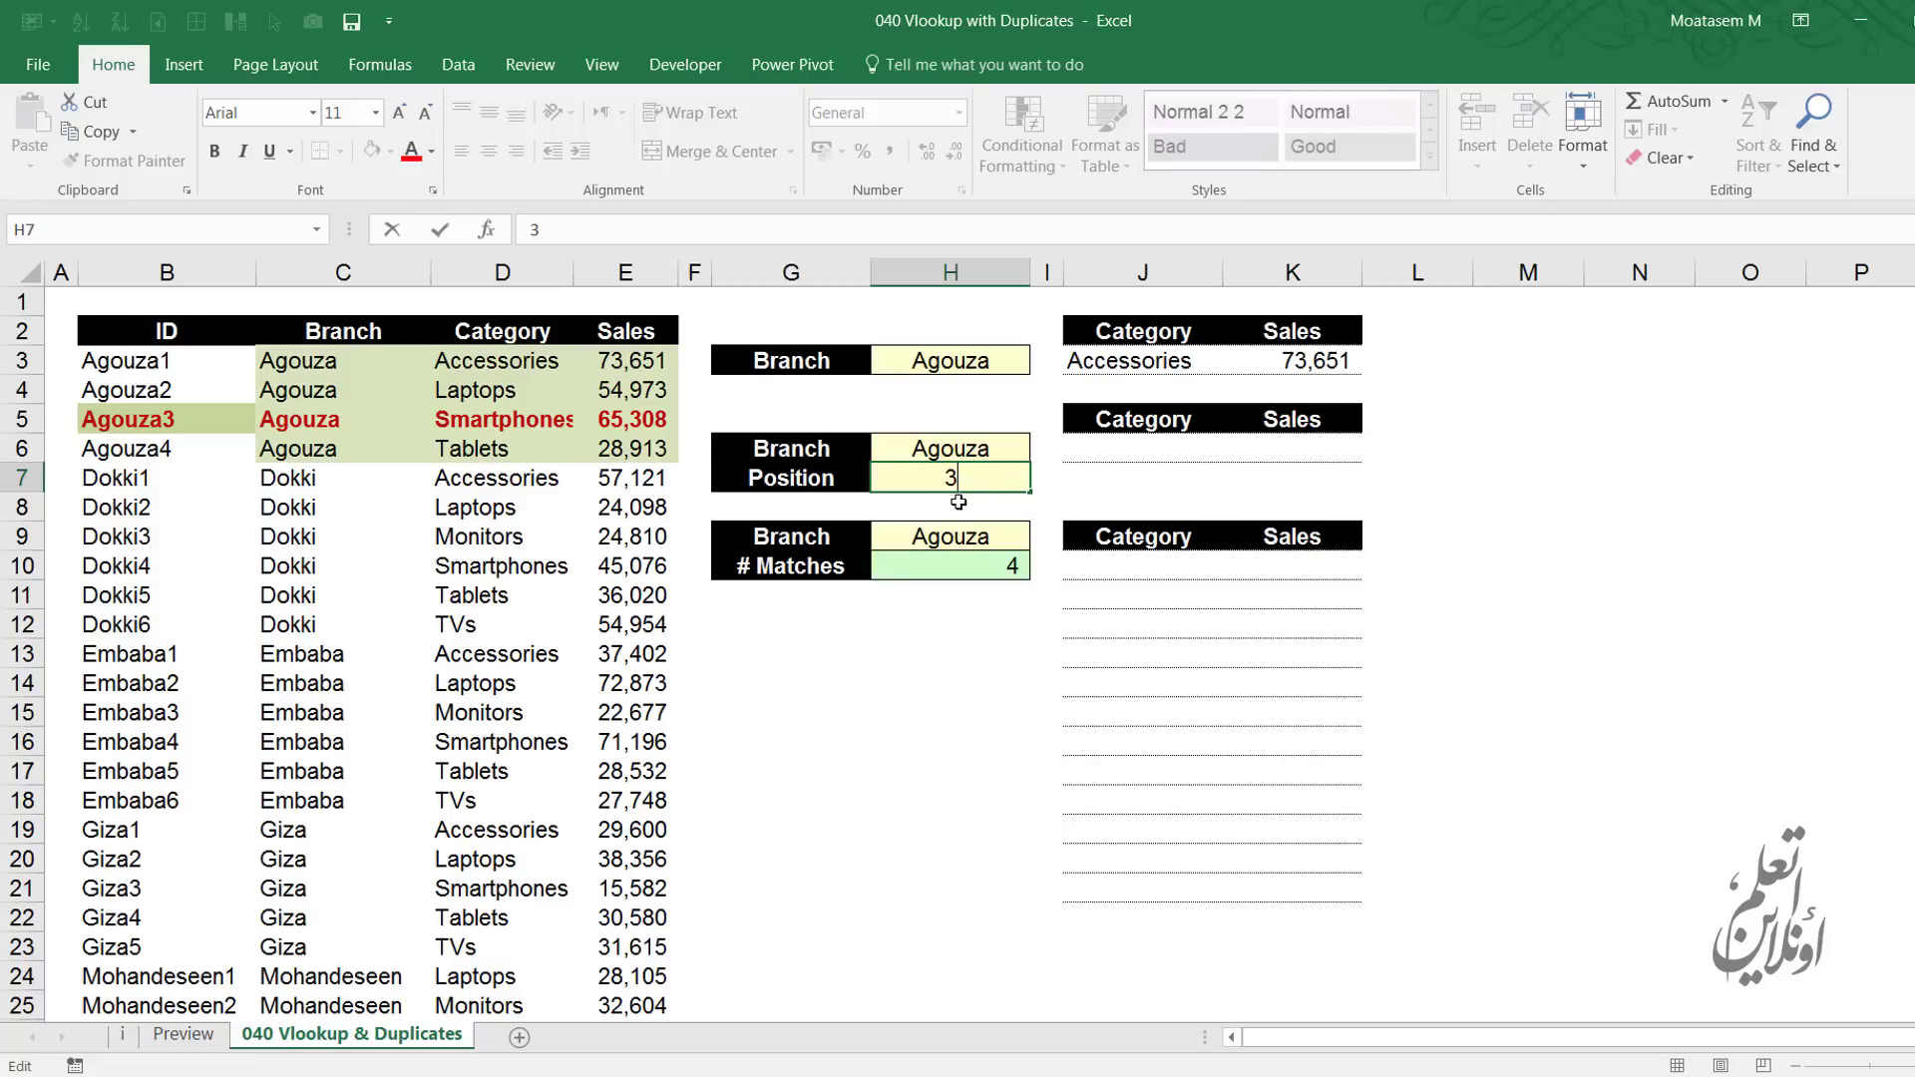
key("Escape")
left_click(1117, 351)
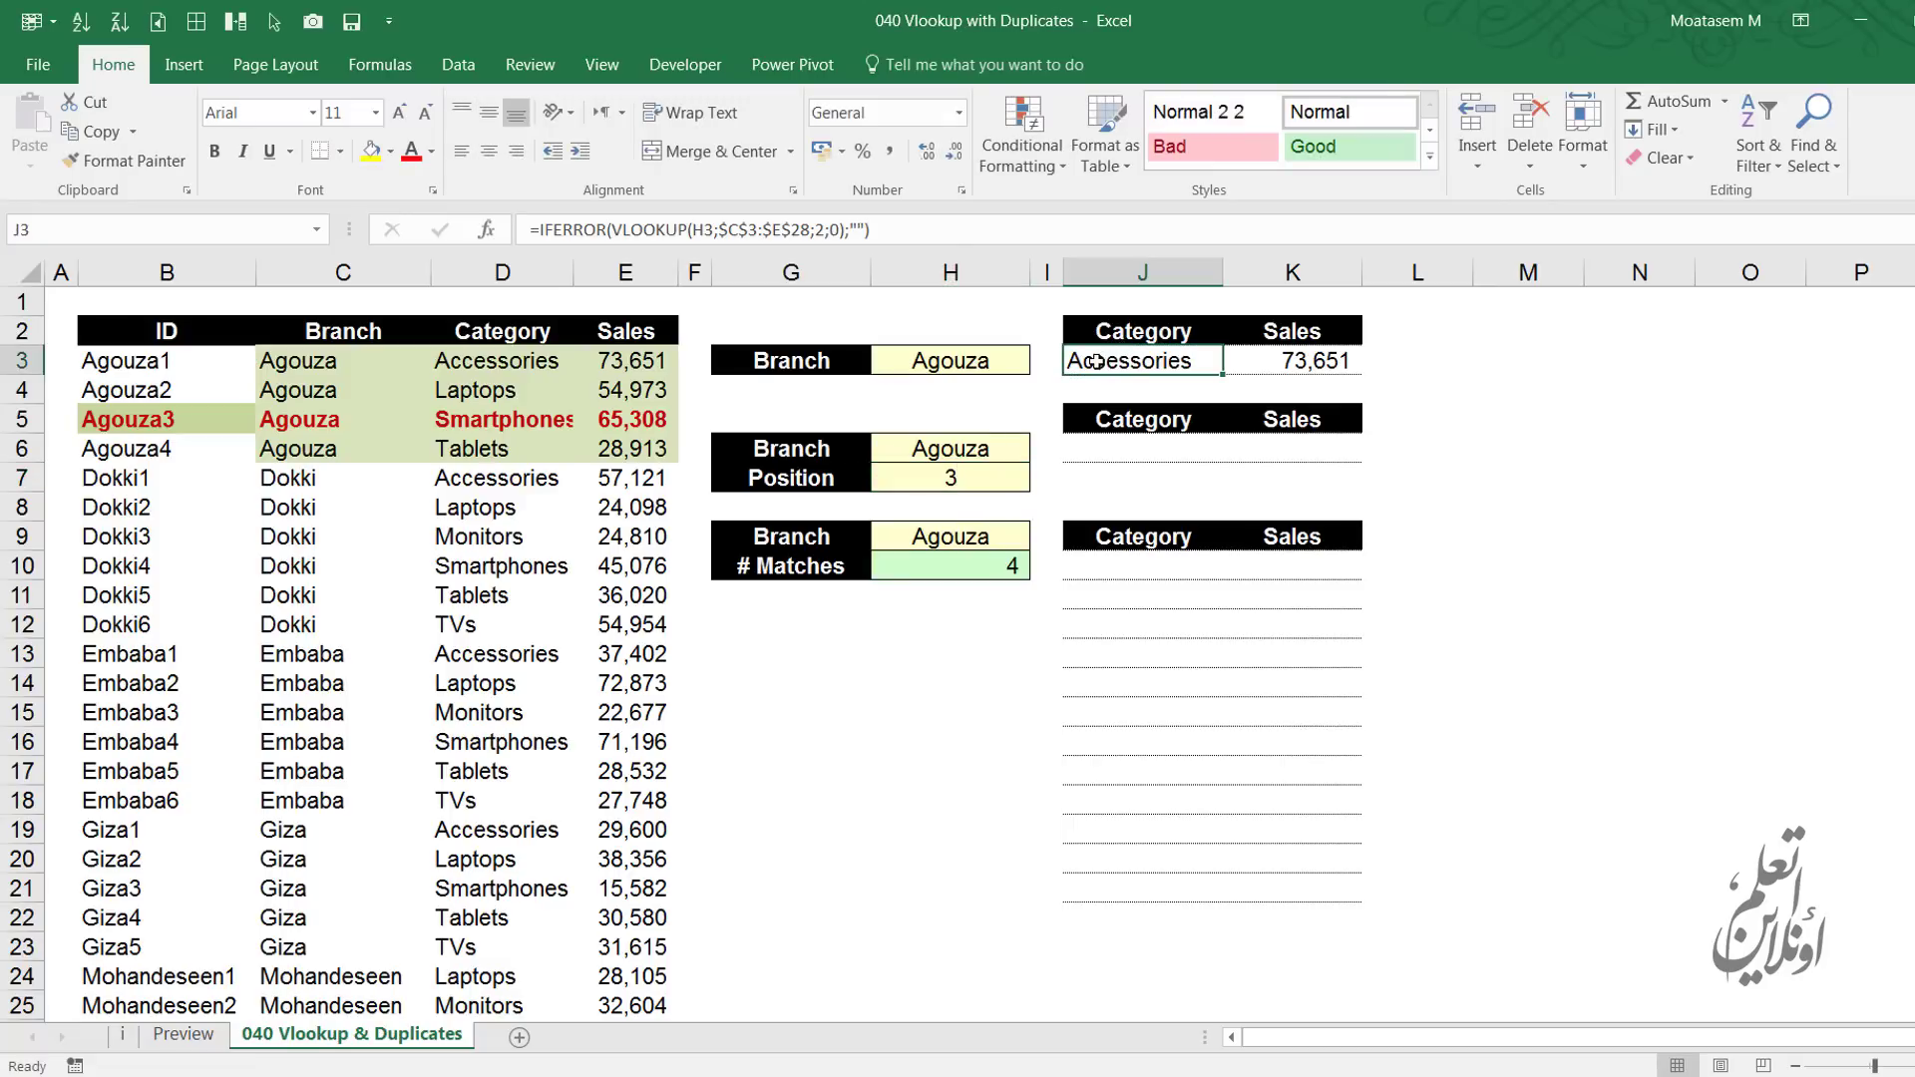
key("F2")
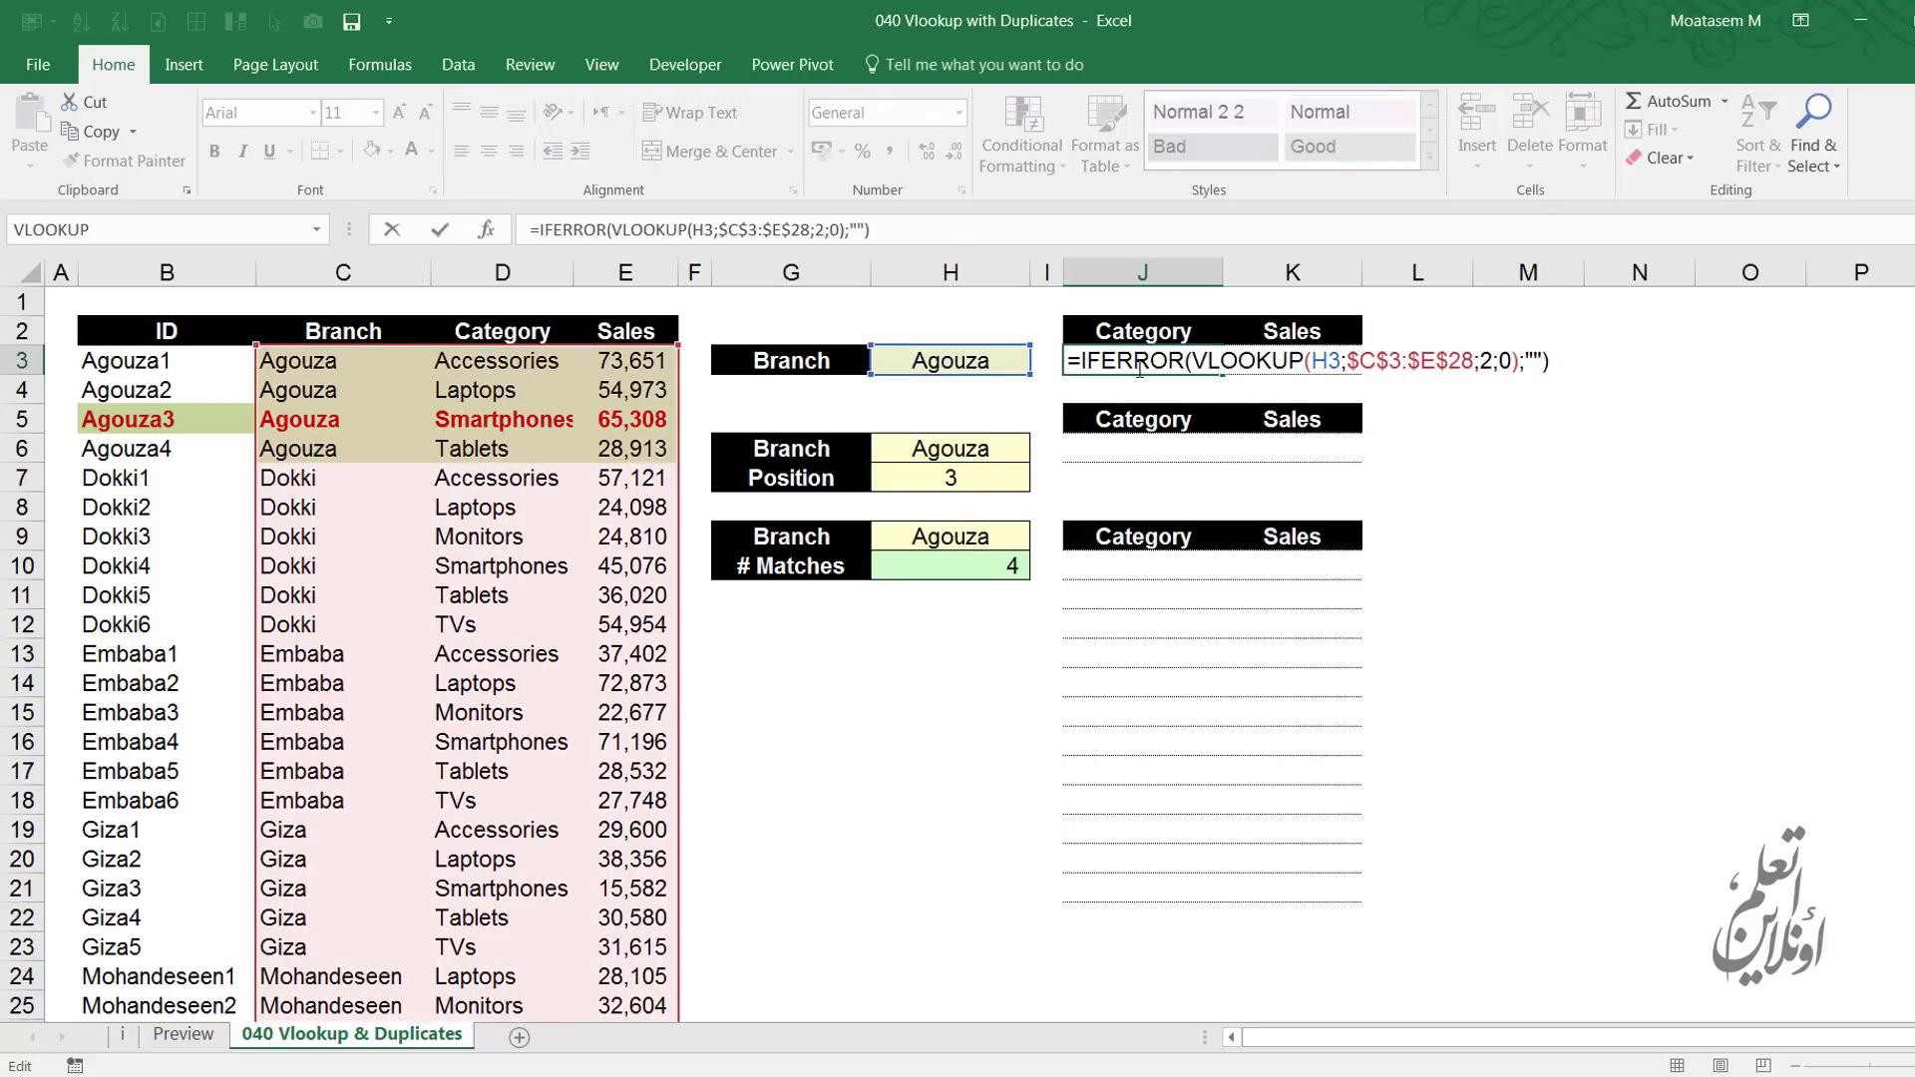
scroll(312, 628, "down", 7)
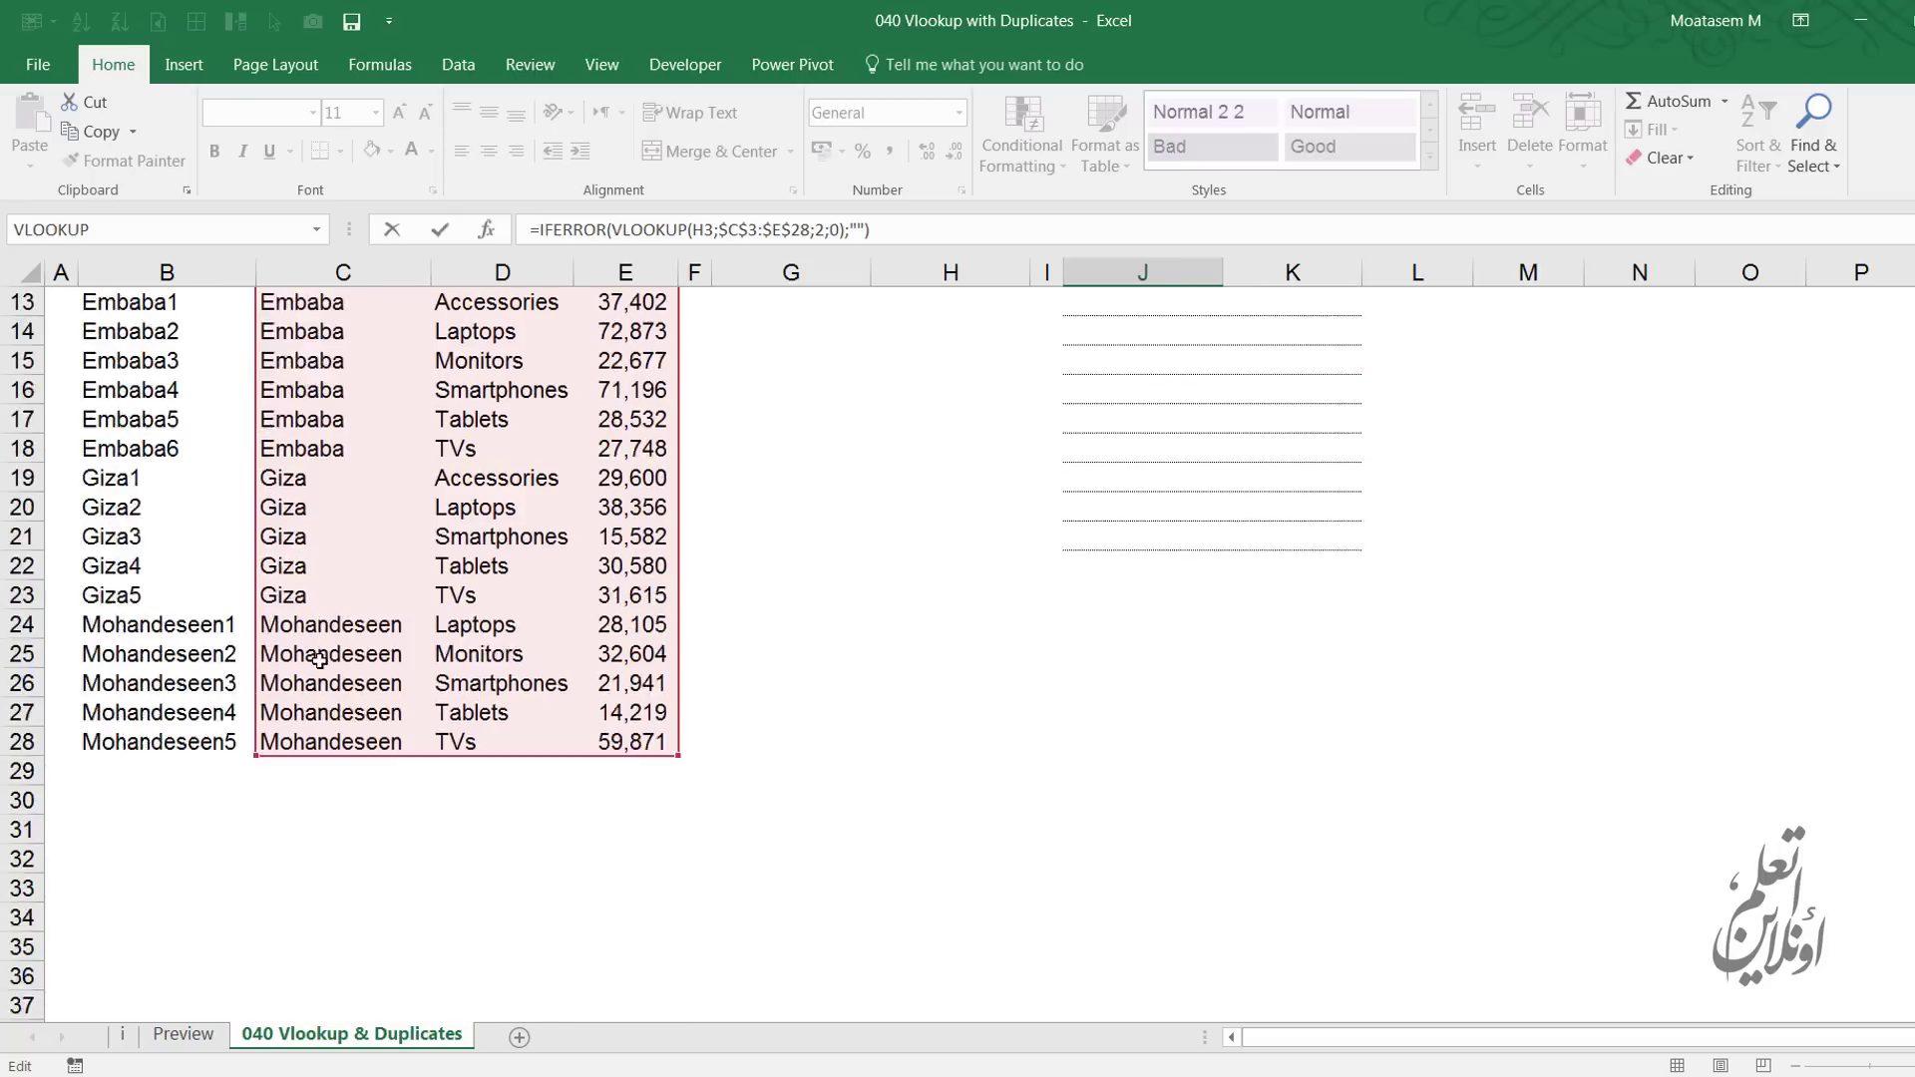
scroll(312, 629, "up", 7)
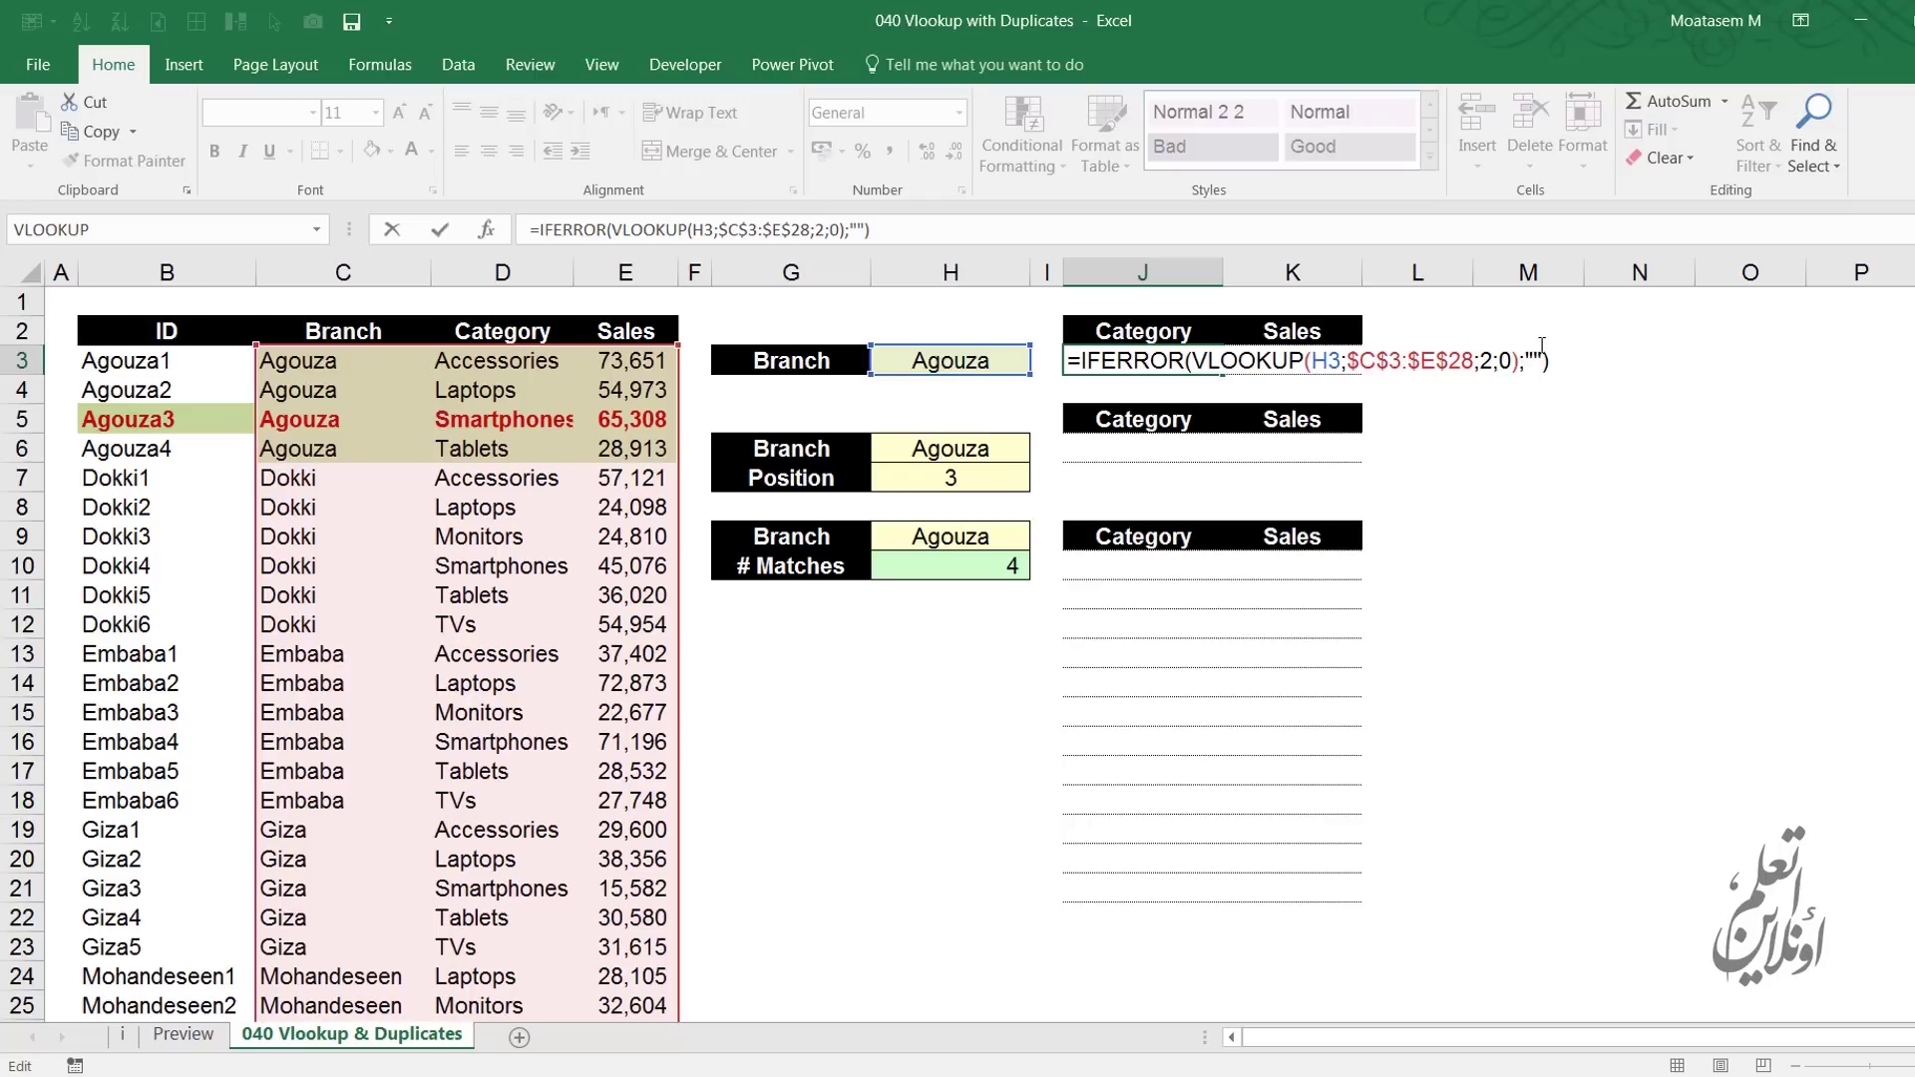
key("Return")
Start a VLOOKUP formula in J6 with H6&H7 as the lookup value and preview what the joined key evaluates to
left_click(1137, 449)
type("=vl")
key("Tab")
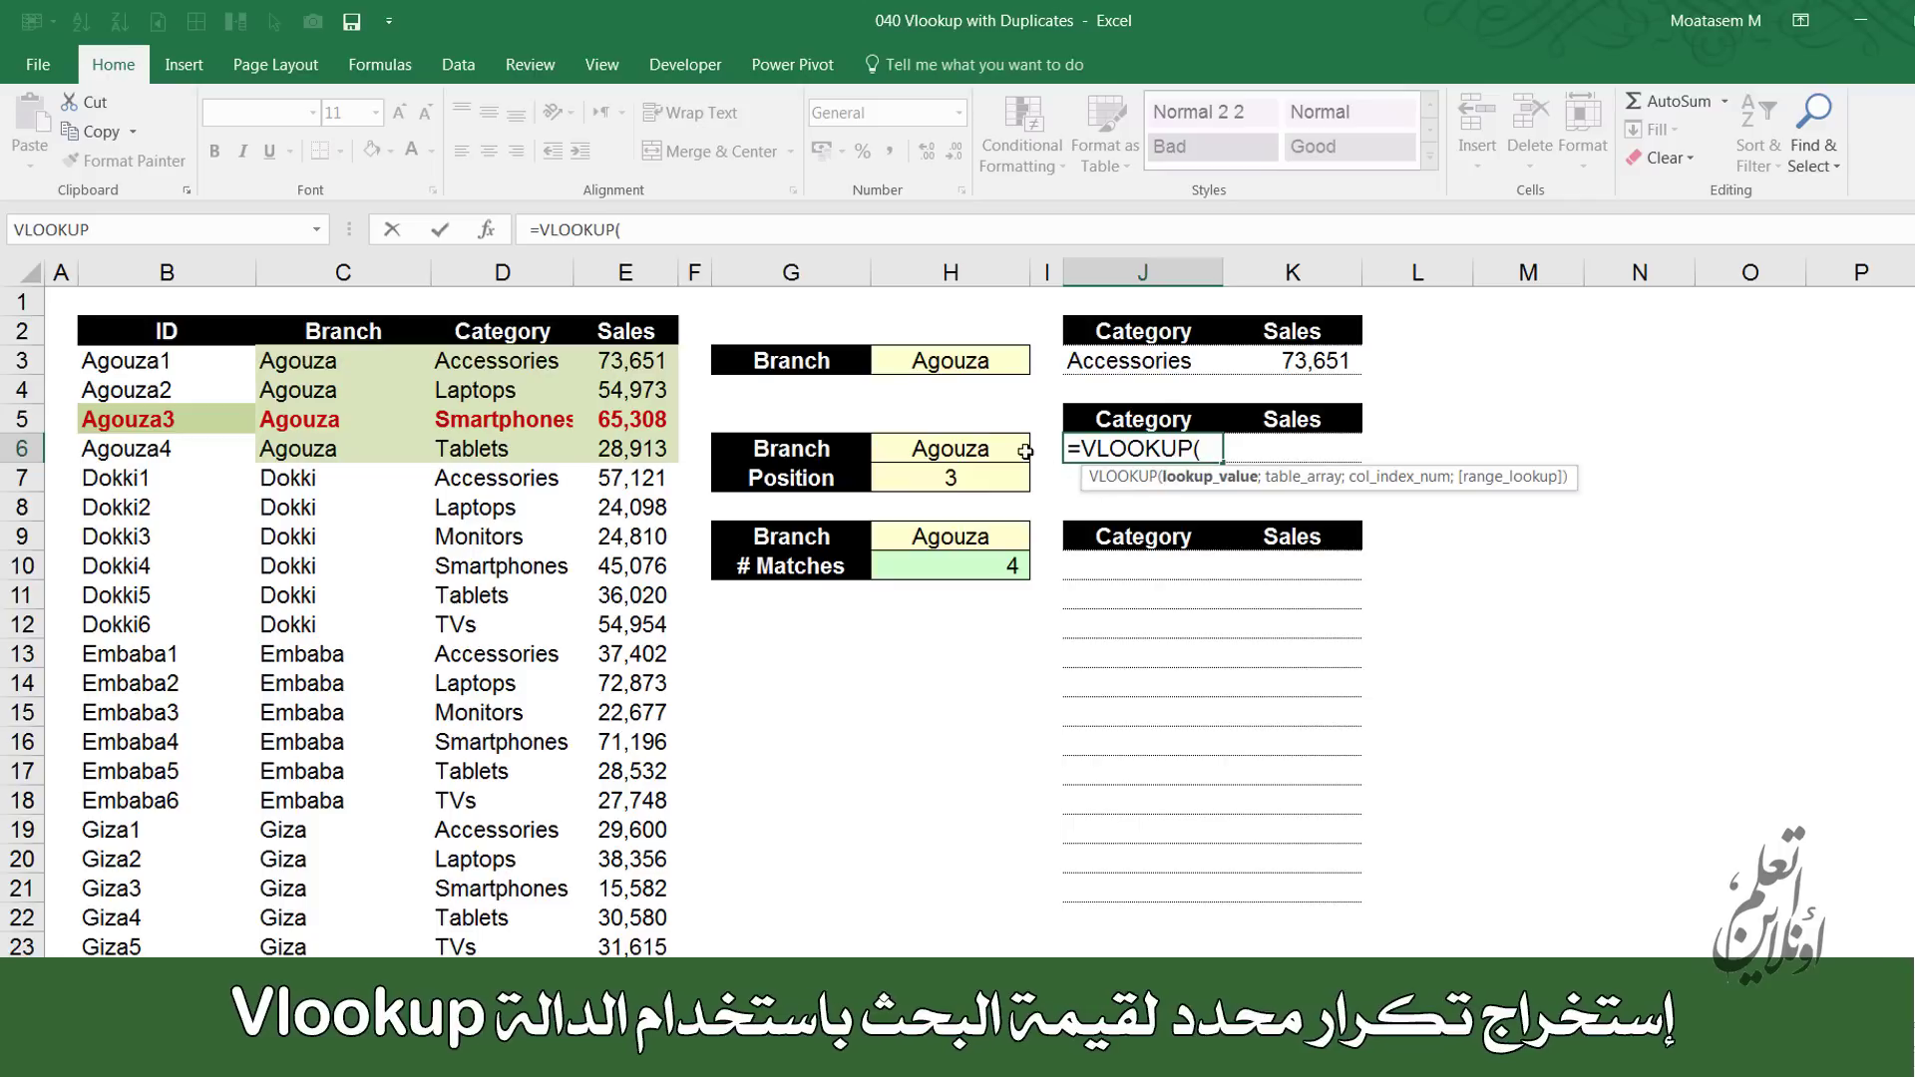
left_click(1000, 442)
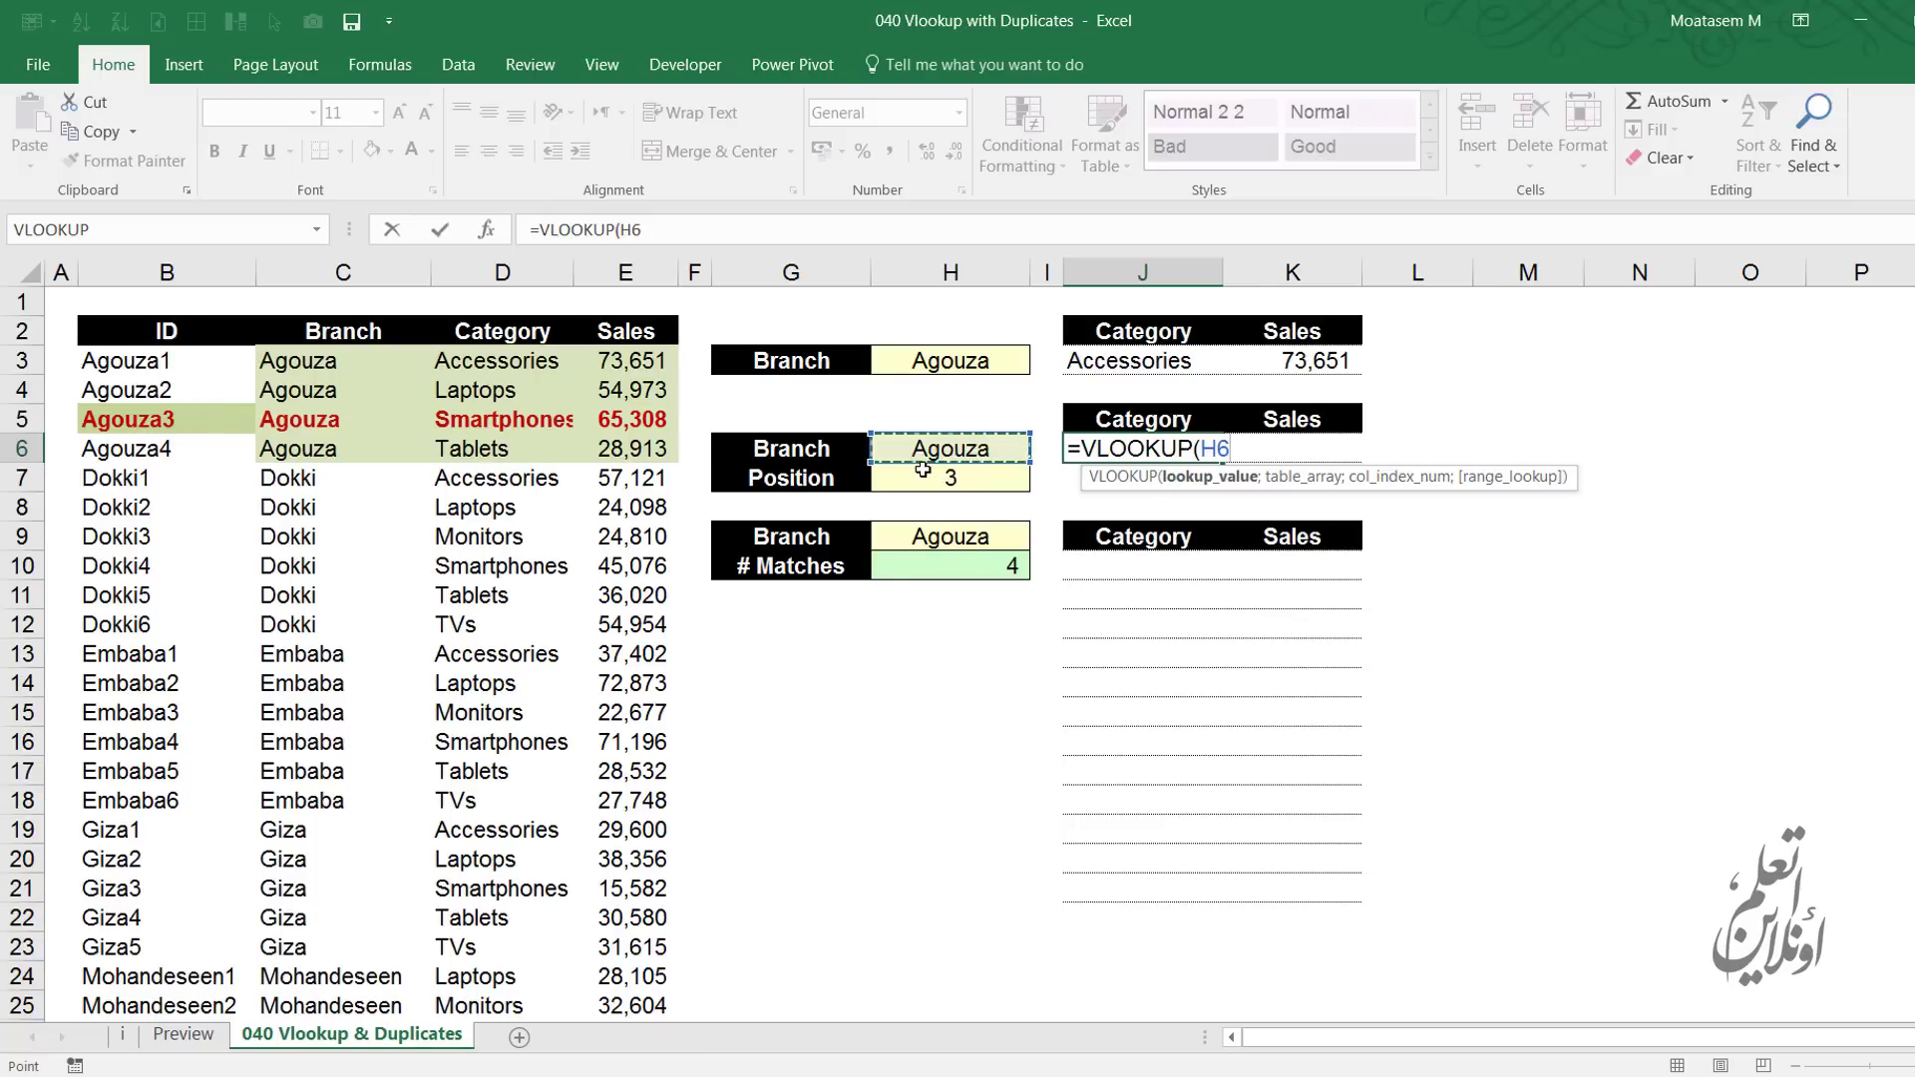
type("&")
left_click(960, 480)
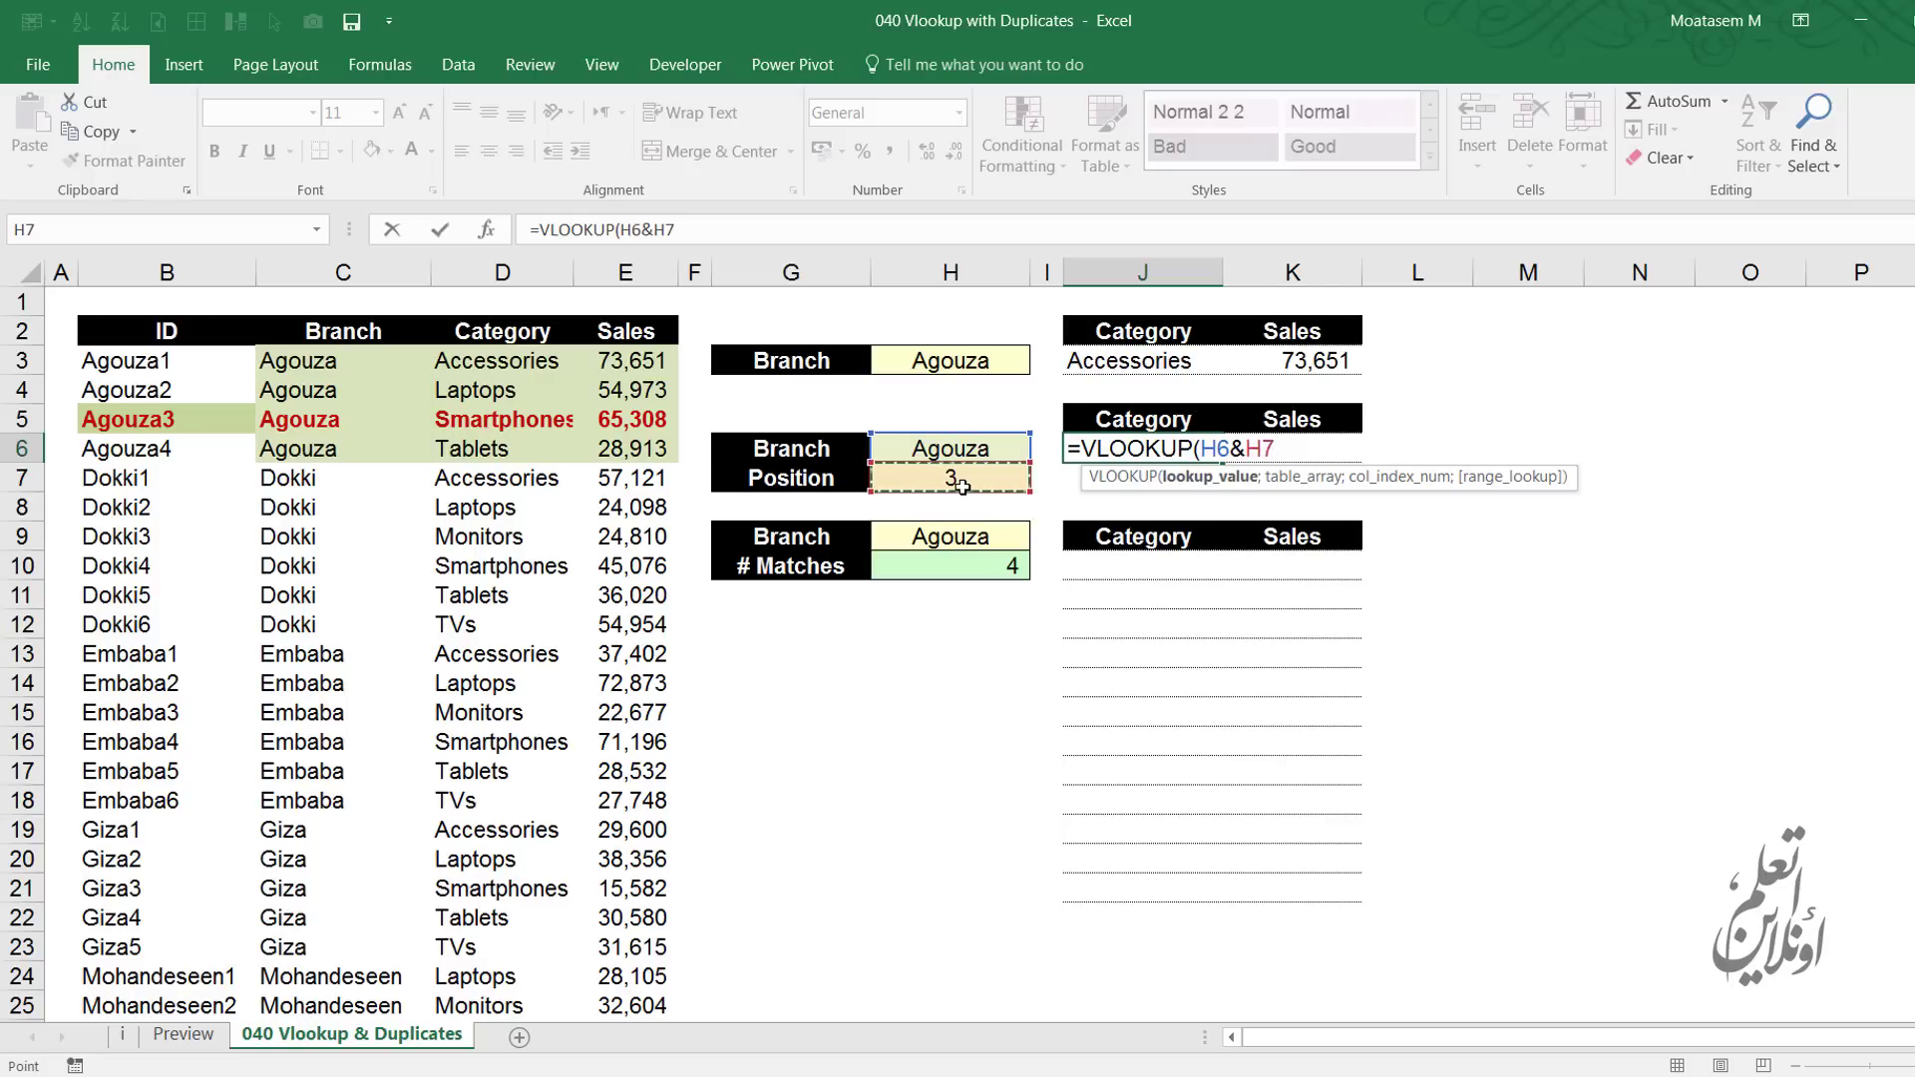
type(";")
left_click_drag(1276, 449, 1205, 446)
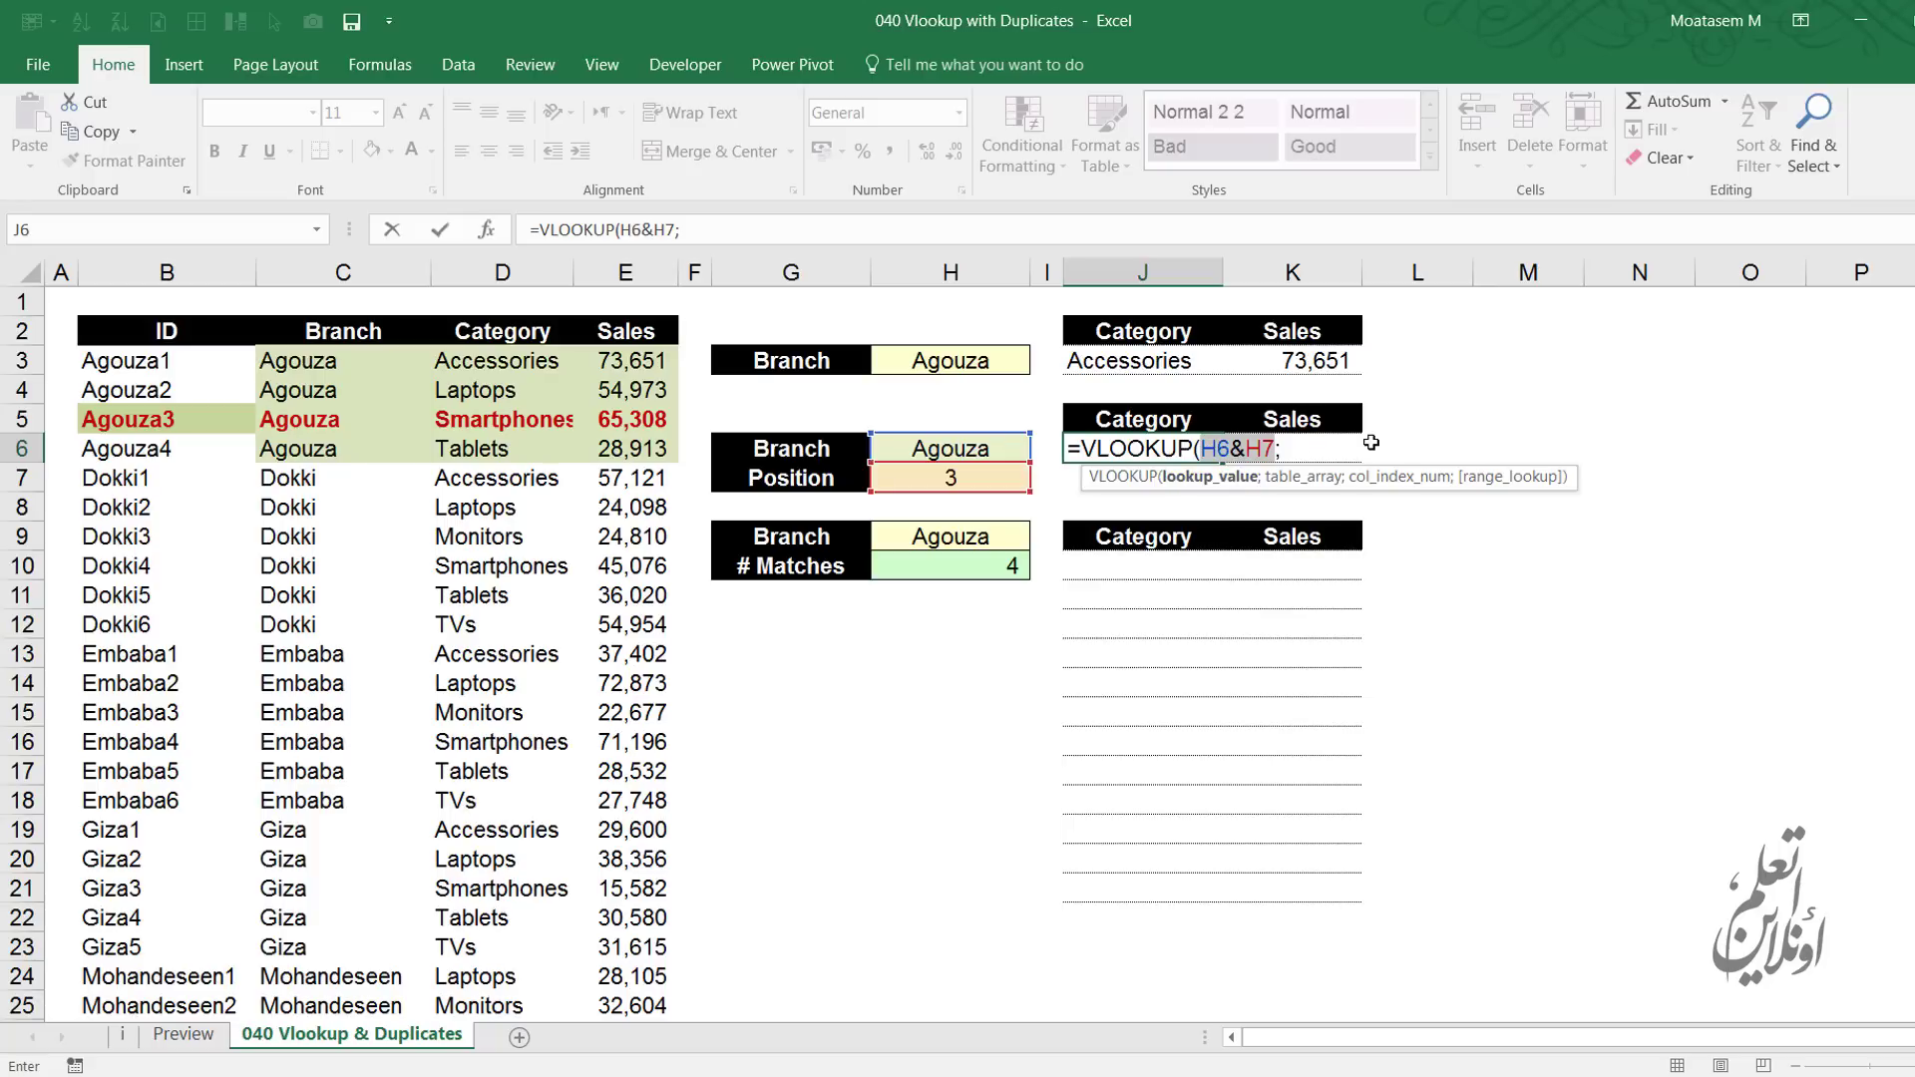
key("F9")
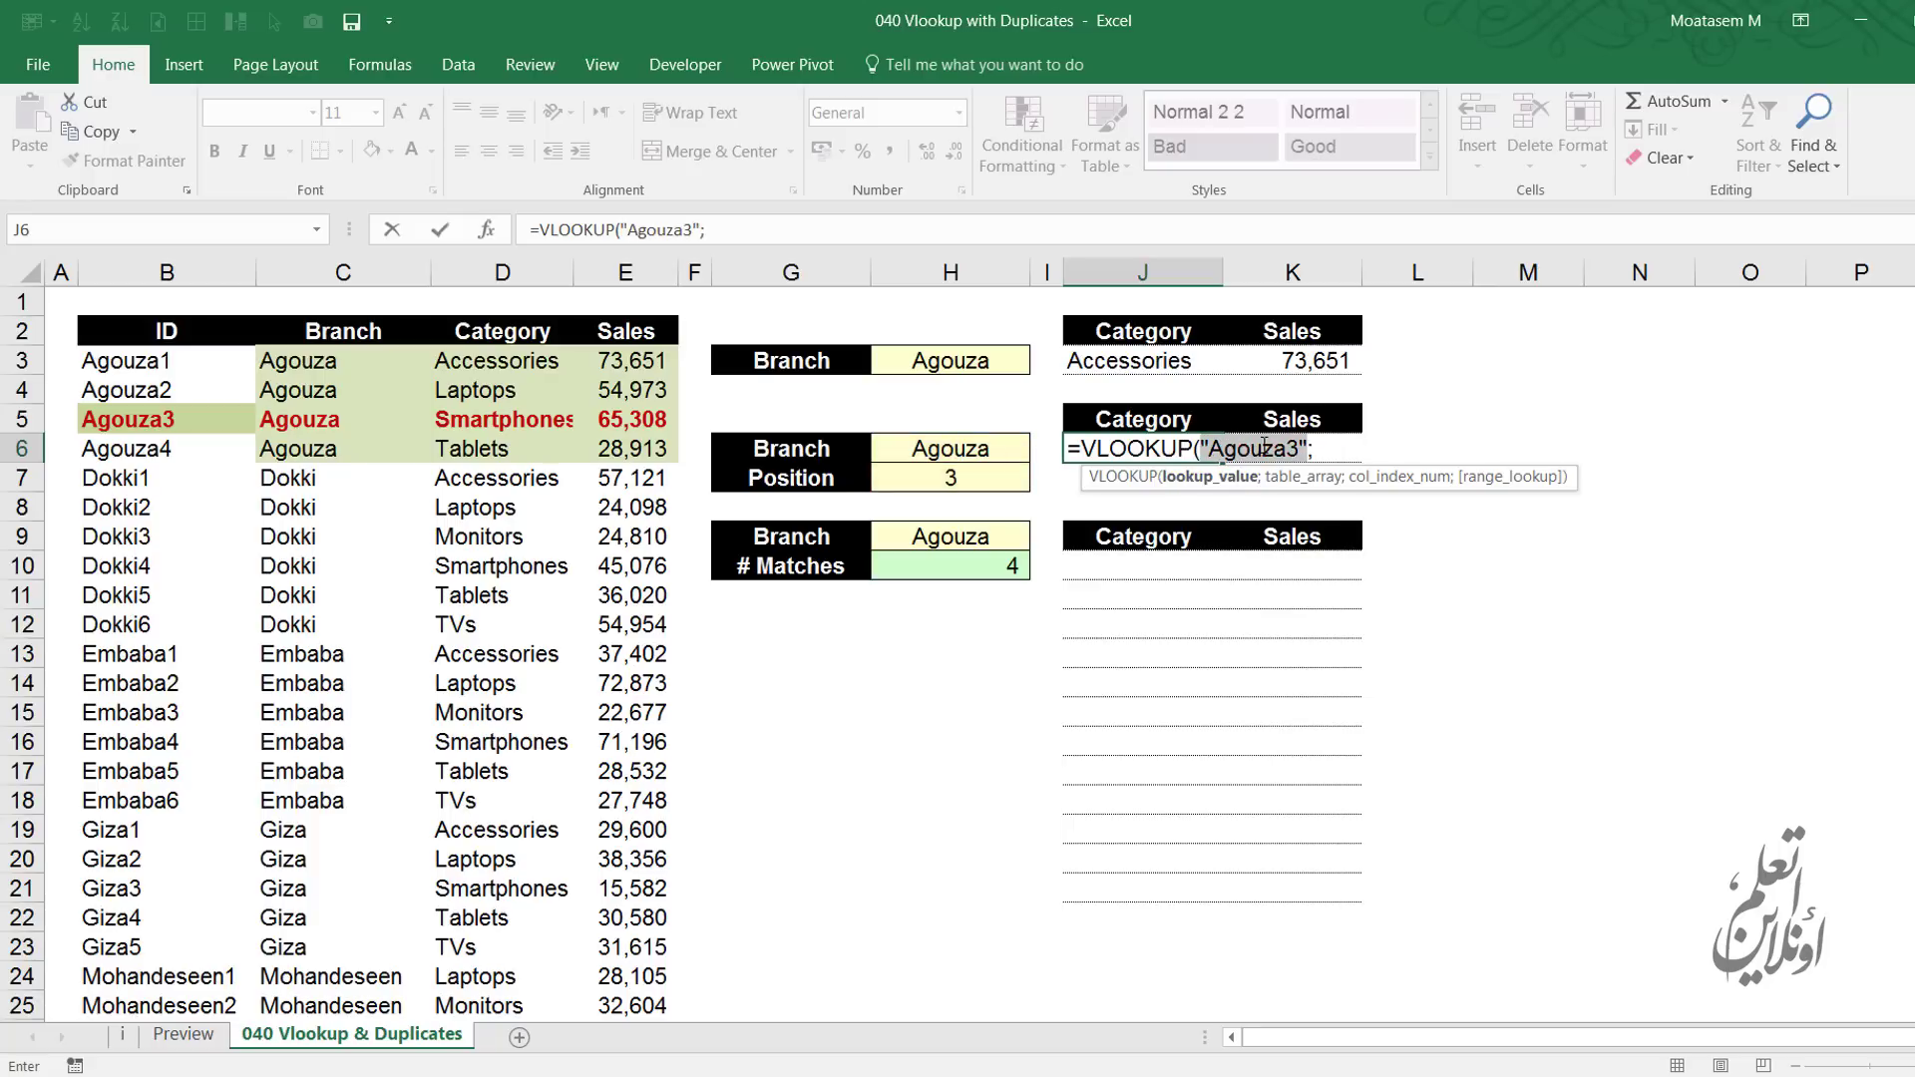
key("ctrl+z")
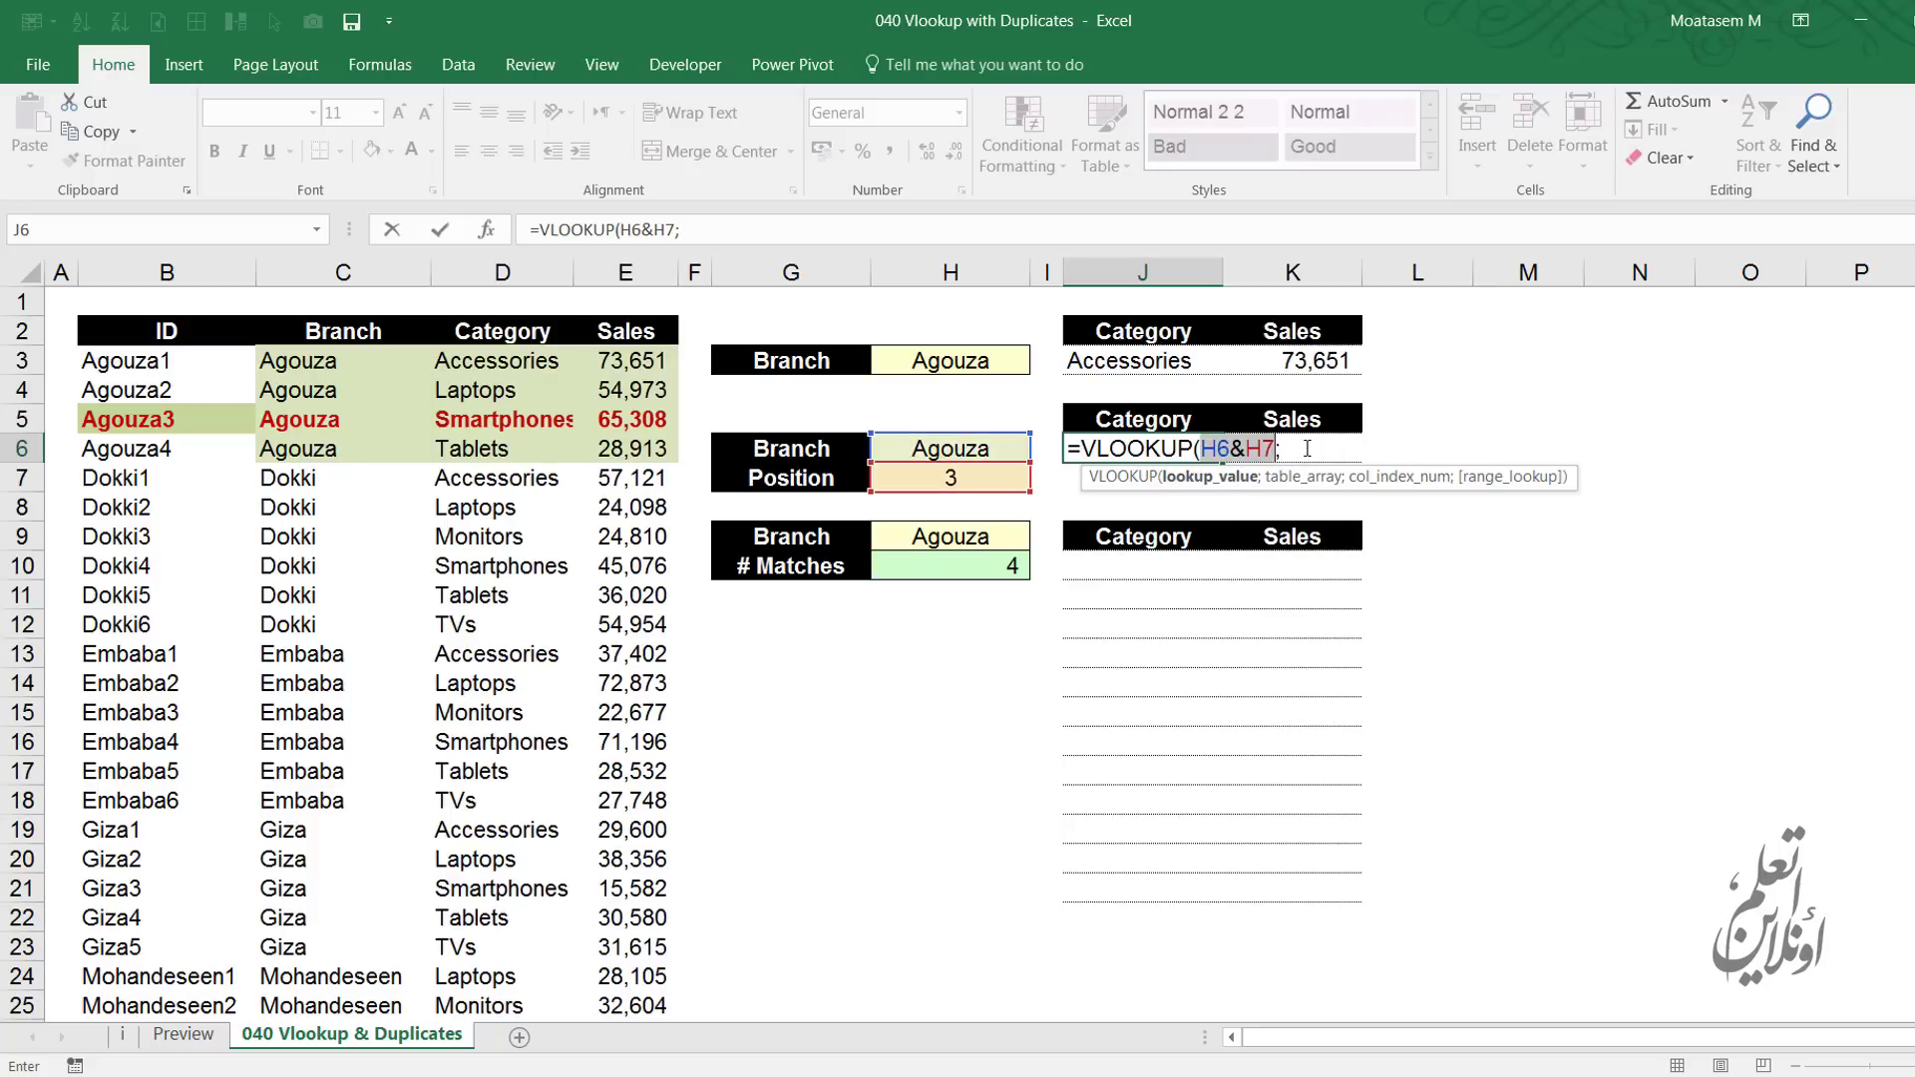
left_click(1307, 448)
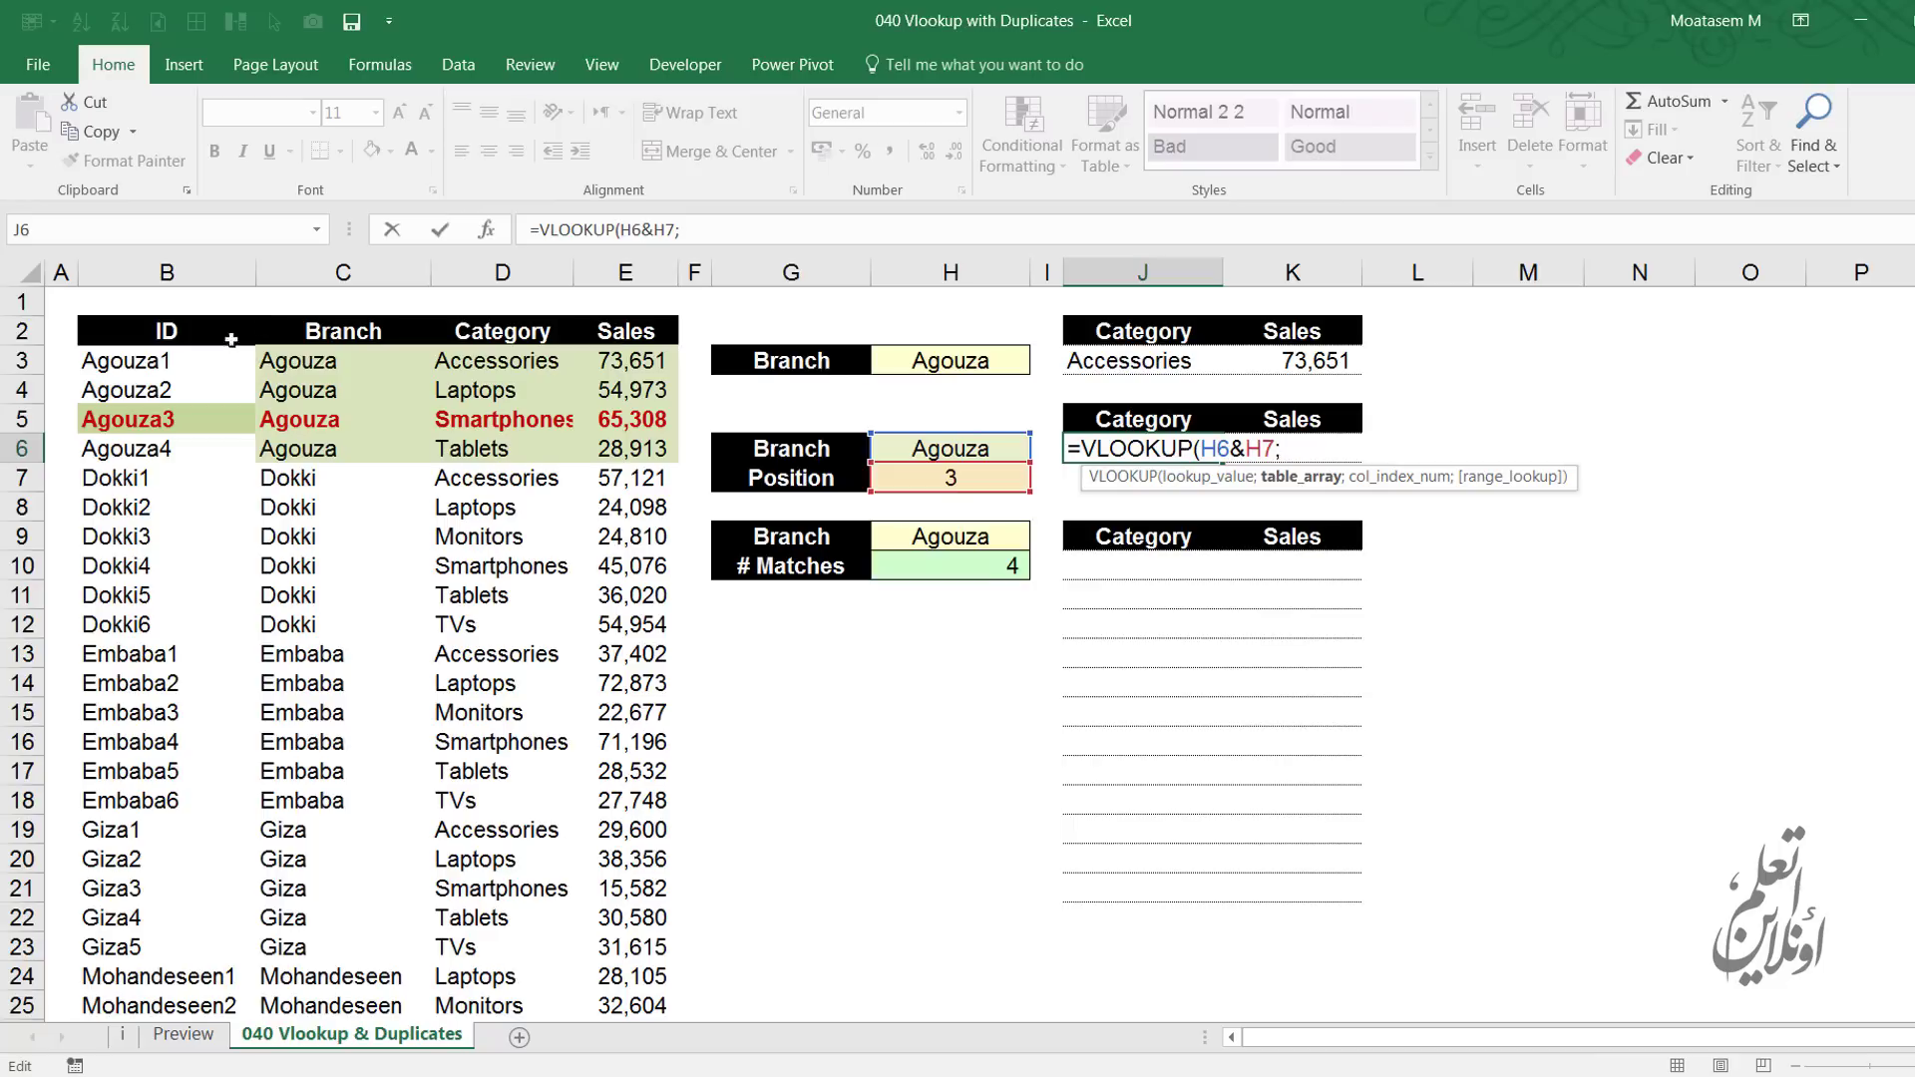
Use the absolute range $B$3:$E$28, starting at the ID column, as the table array of the J6 formula
left_click(184, 360)
left_click_drag(300, 361, 638, 449)
left_click(190, 356)
key("ctrl+shift+Right")
key("ctrl+shift+Down")
key("F4")
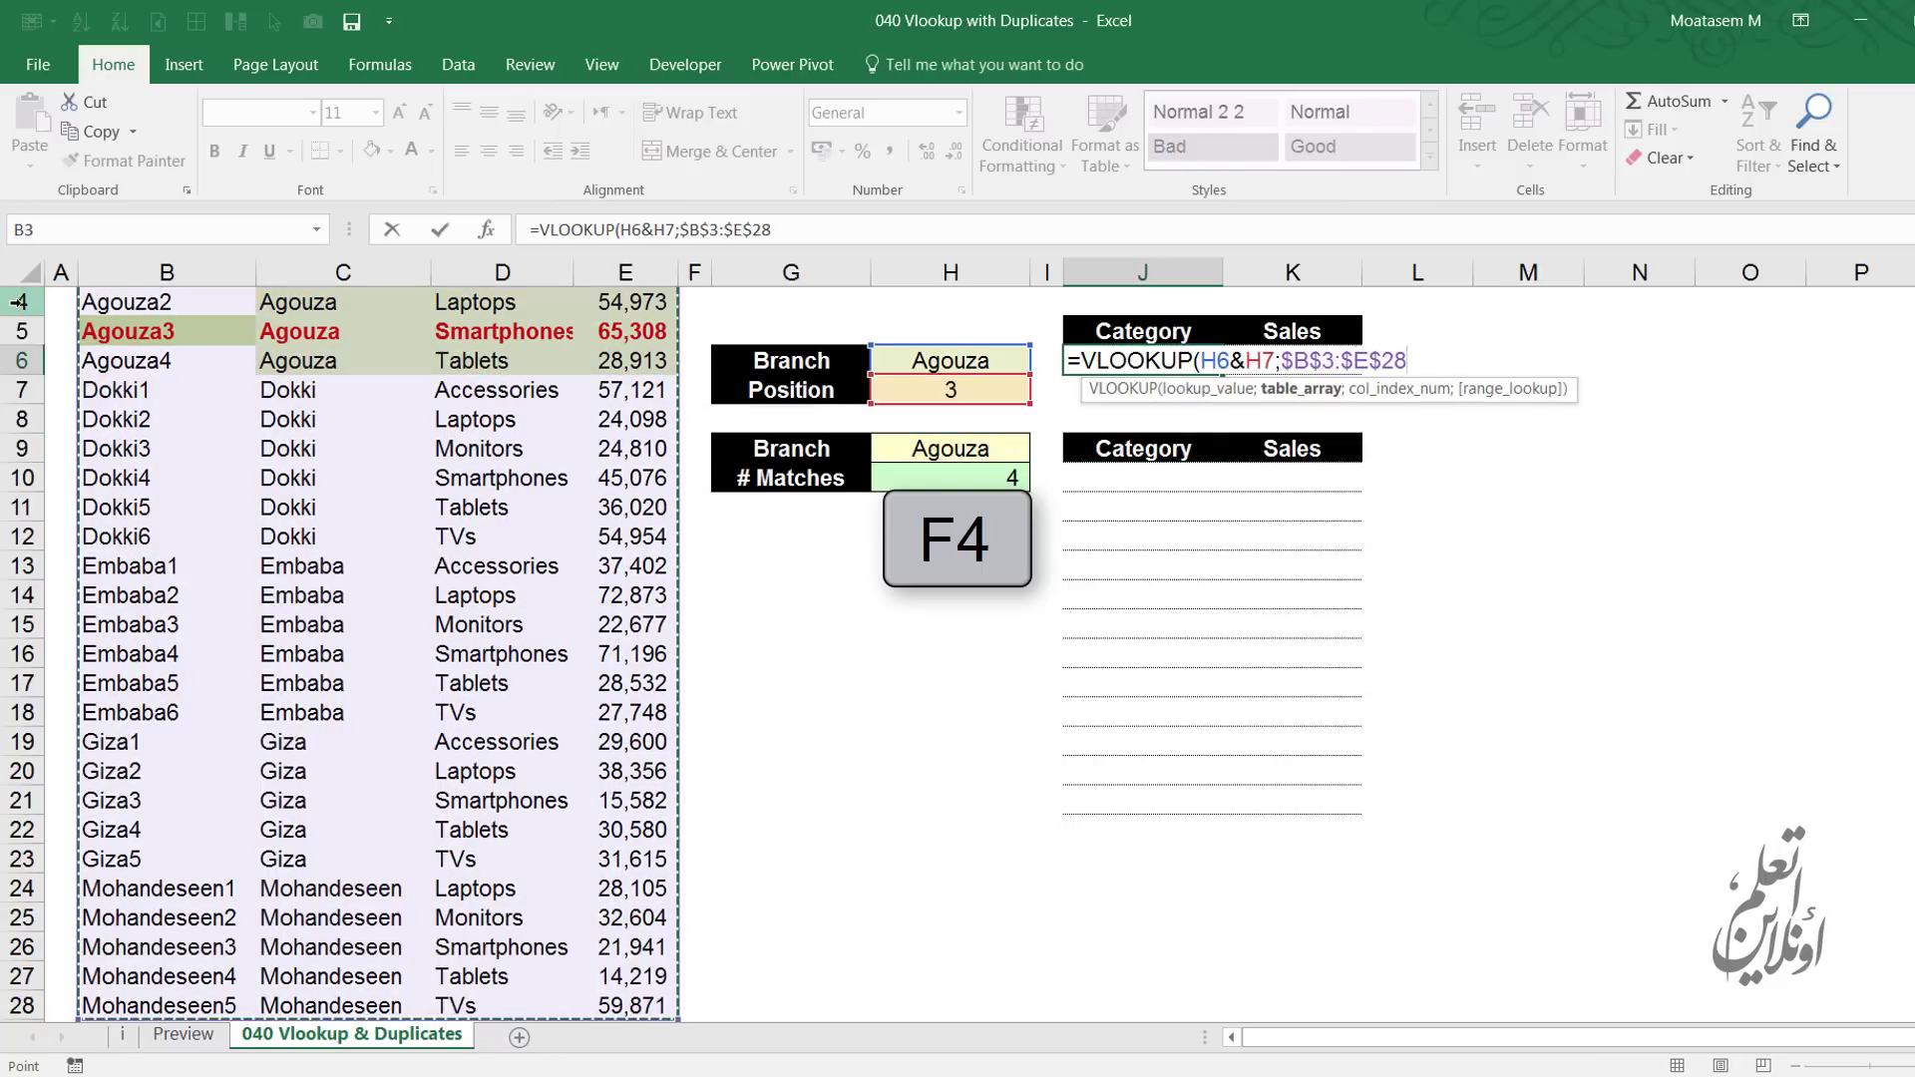
type(";")
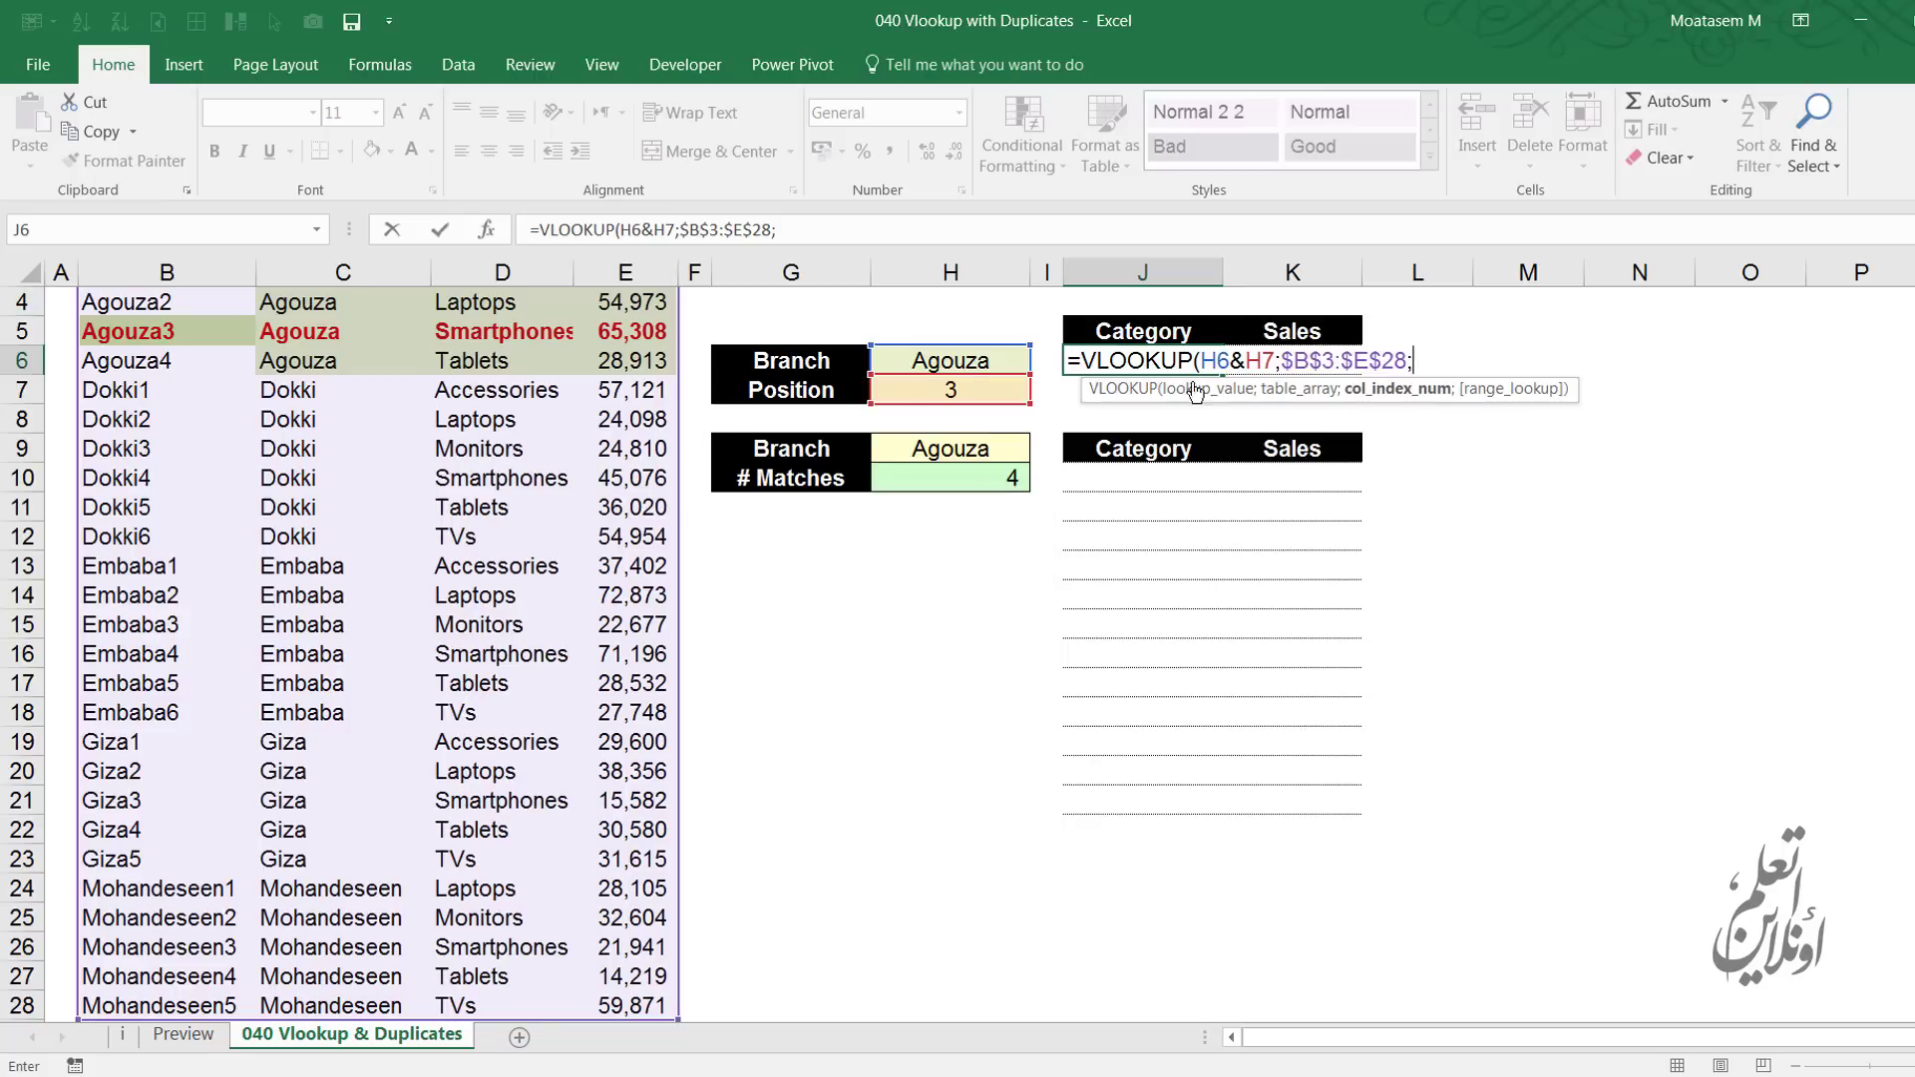
Finish the J6 formula with column index 3 and exact match 0
scroll(208, 386, "up", 1)
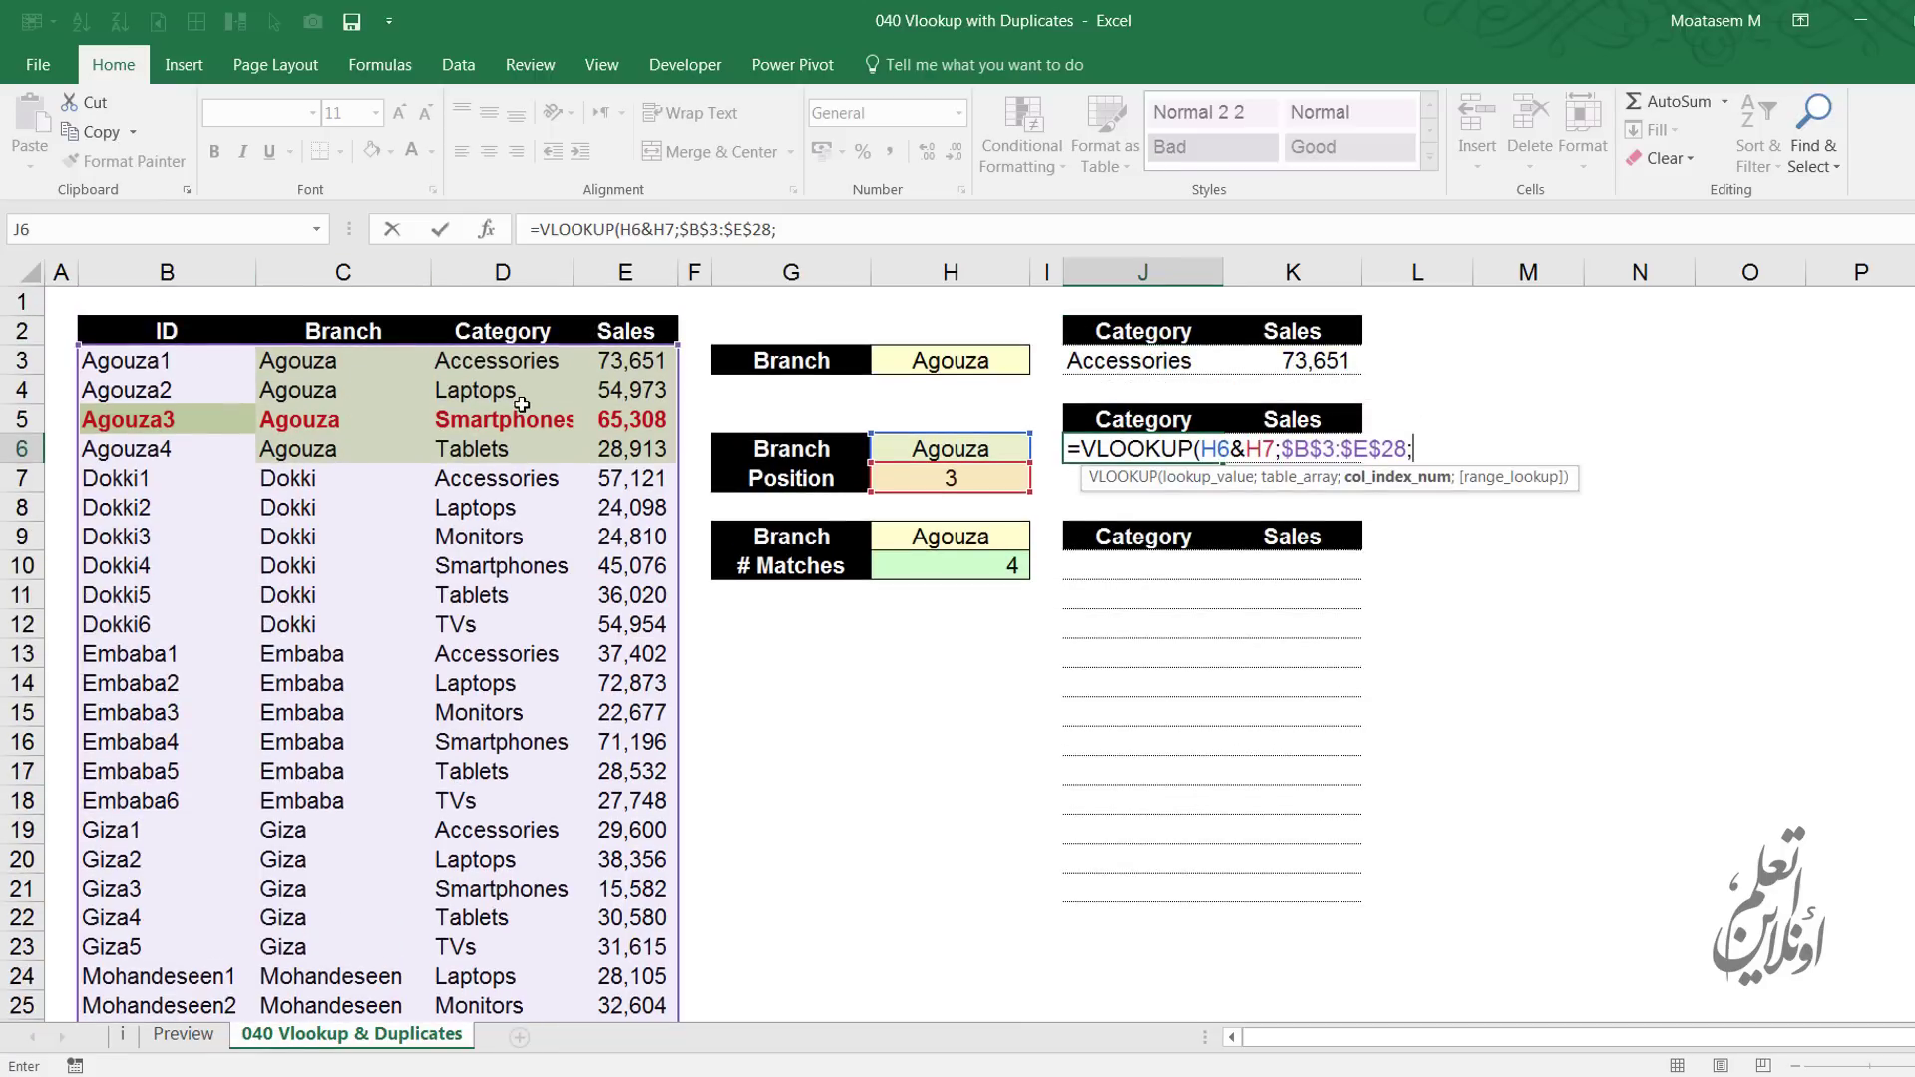
type(";")
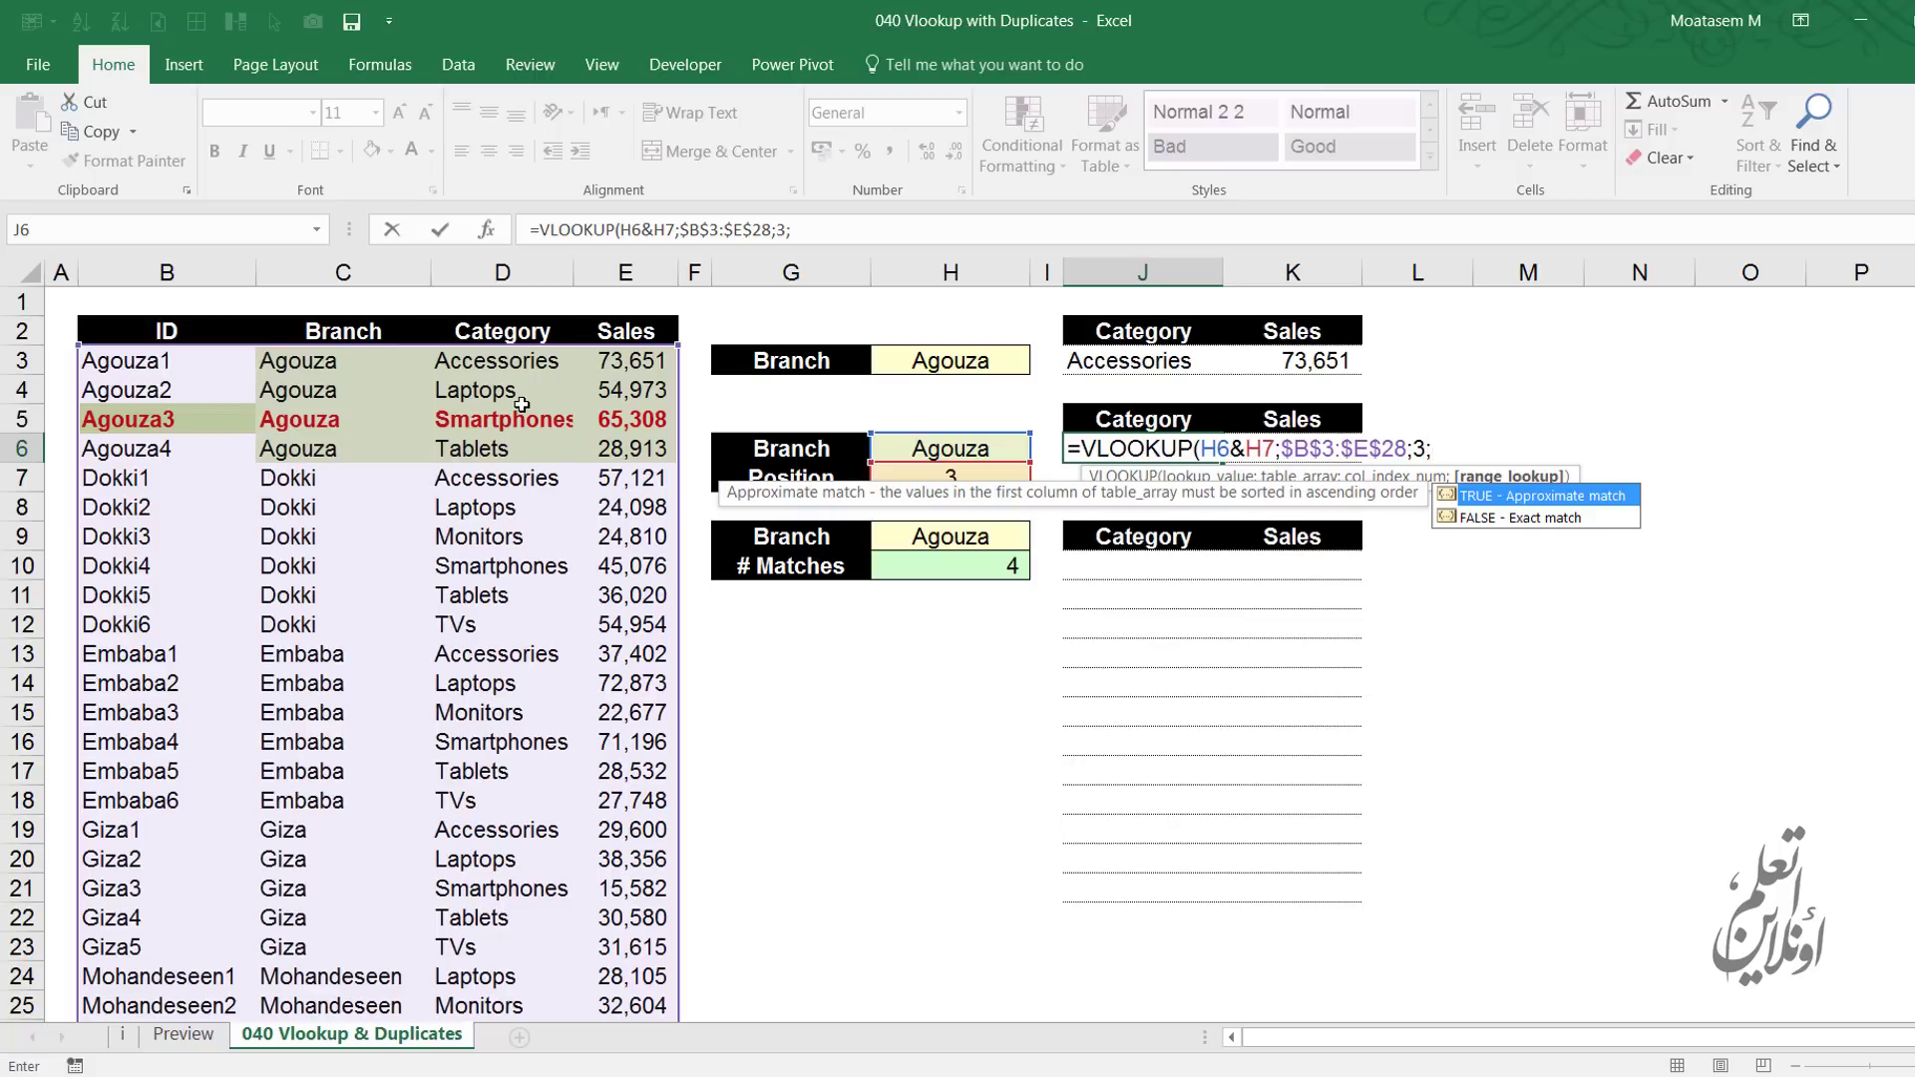
type("0)")
key("ctrl+Return")
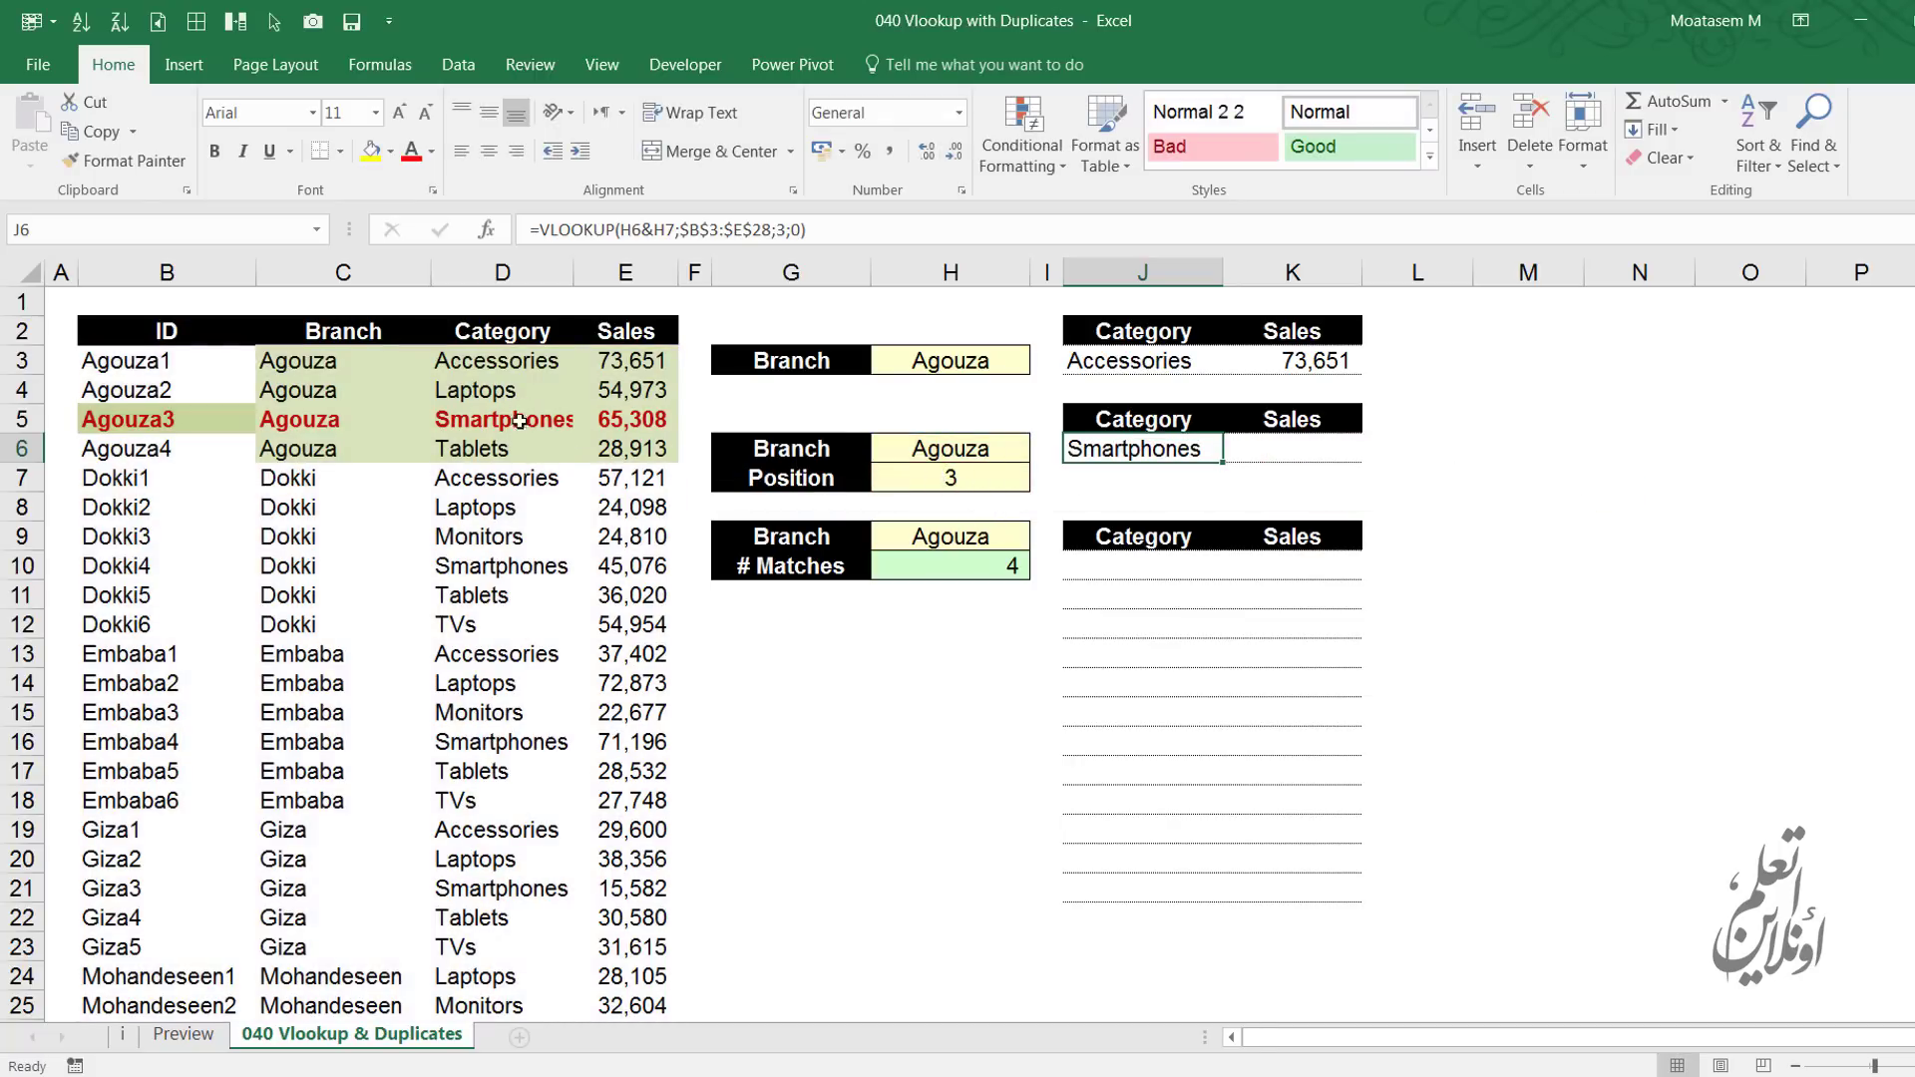
Copy the J6 formula text into K6 and set its column index to 4 to look up the sales
key("F2")
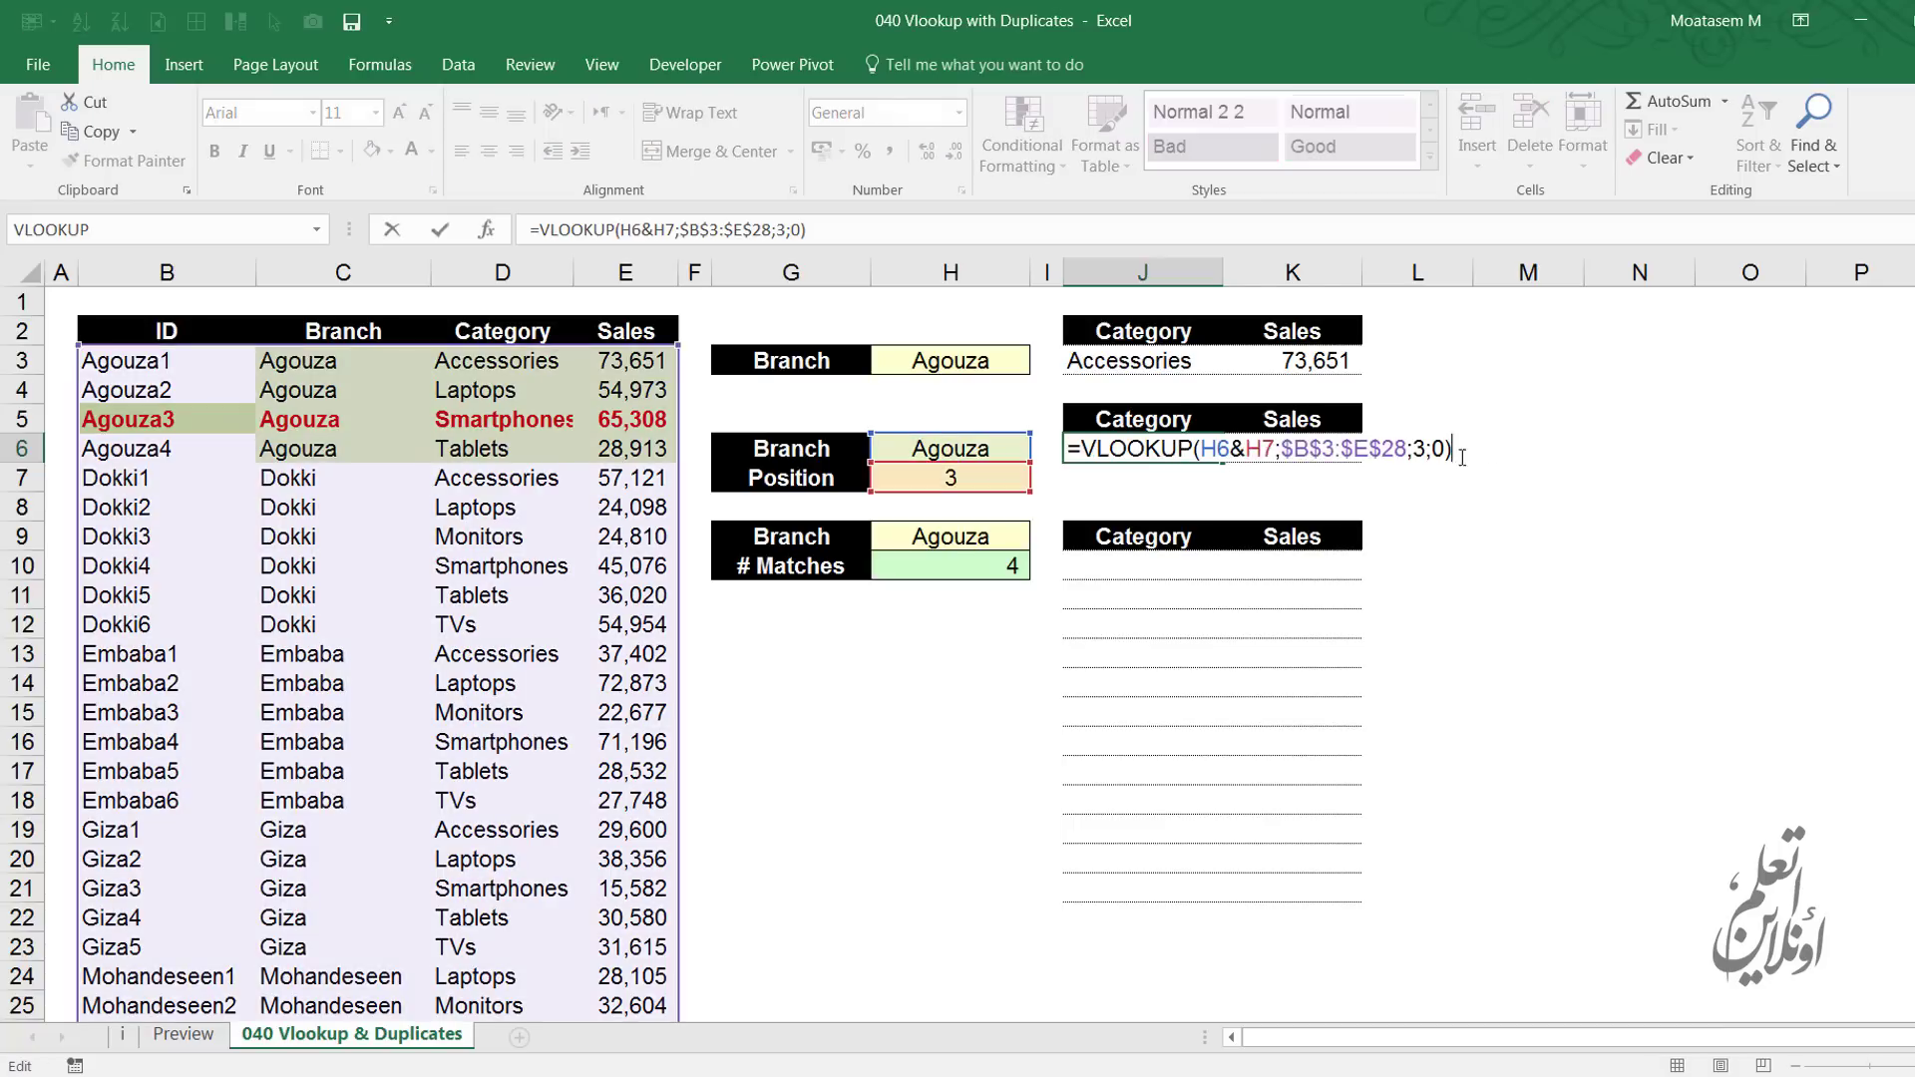
left_click_drag(1469, 450, 725, 429)
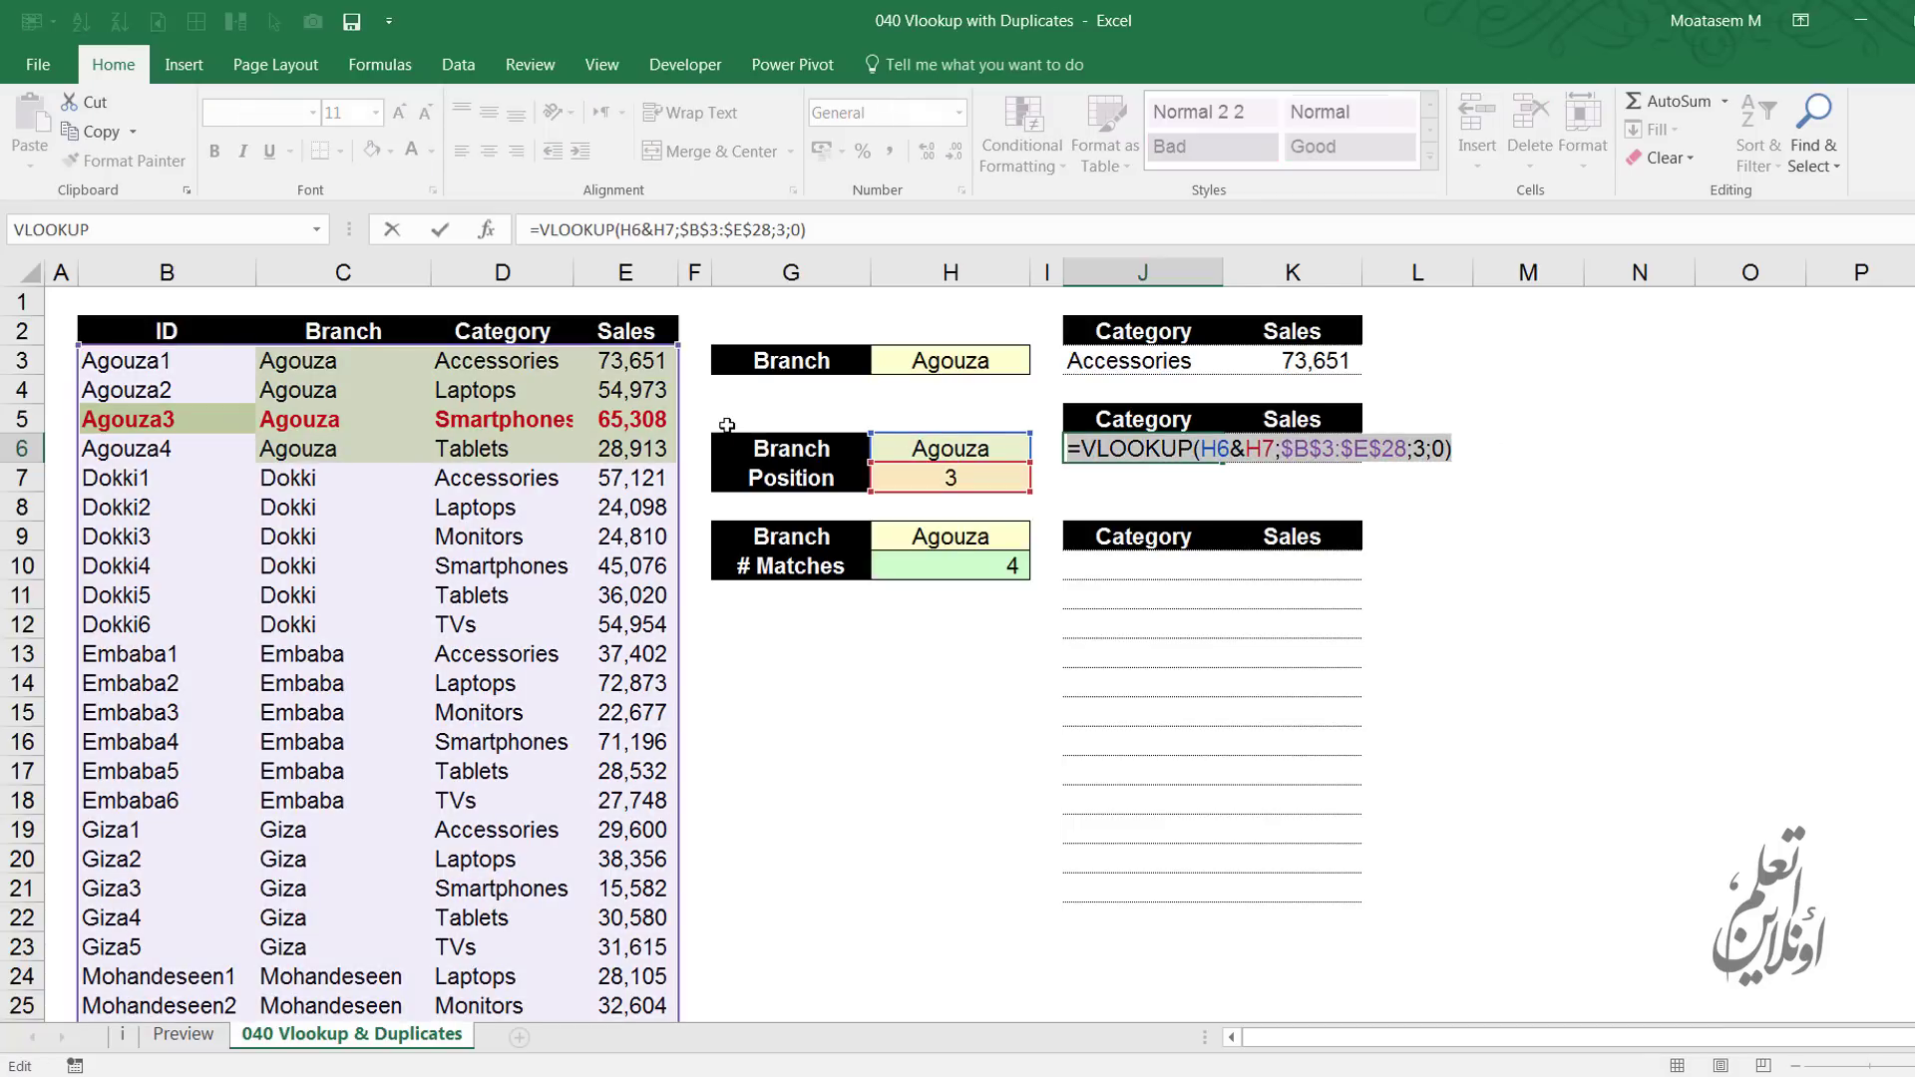
key("ctrl+c")
key("Escape")
left_click(1297, 450)
key("F2")
key("ctrl+v")
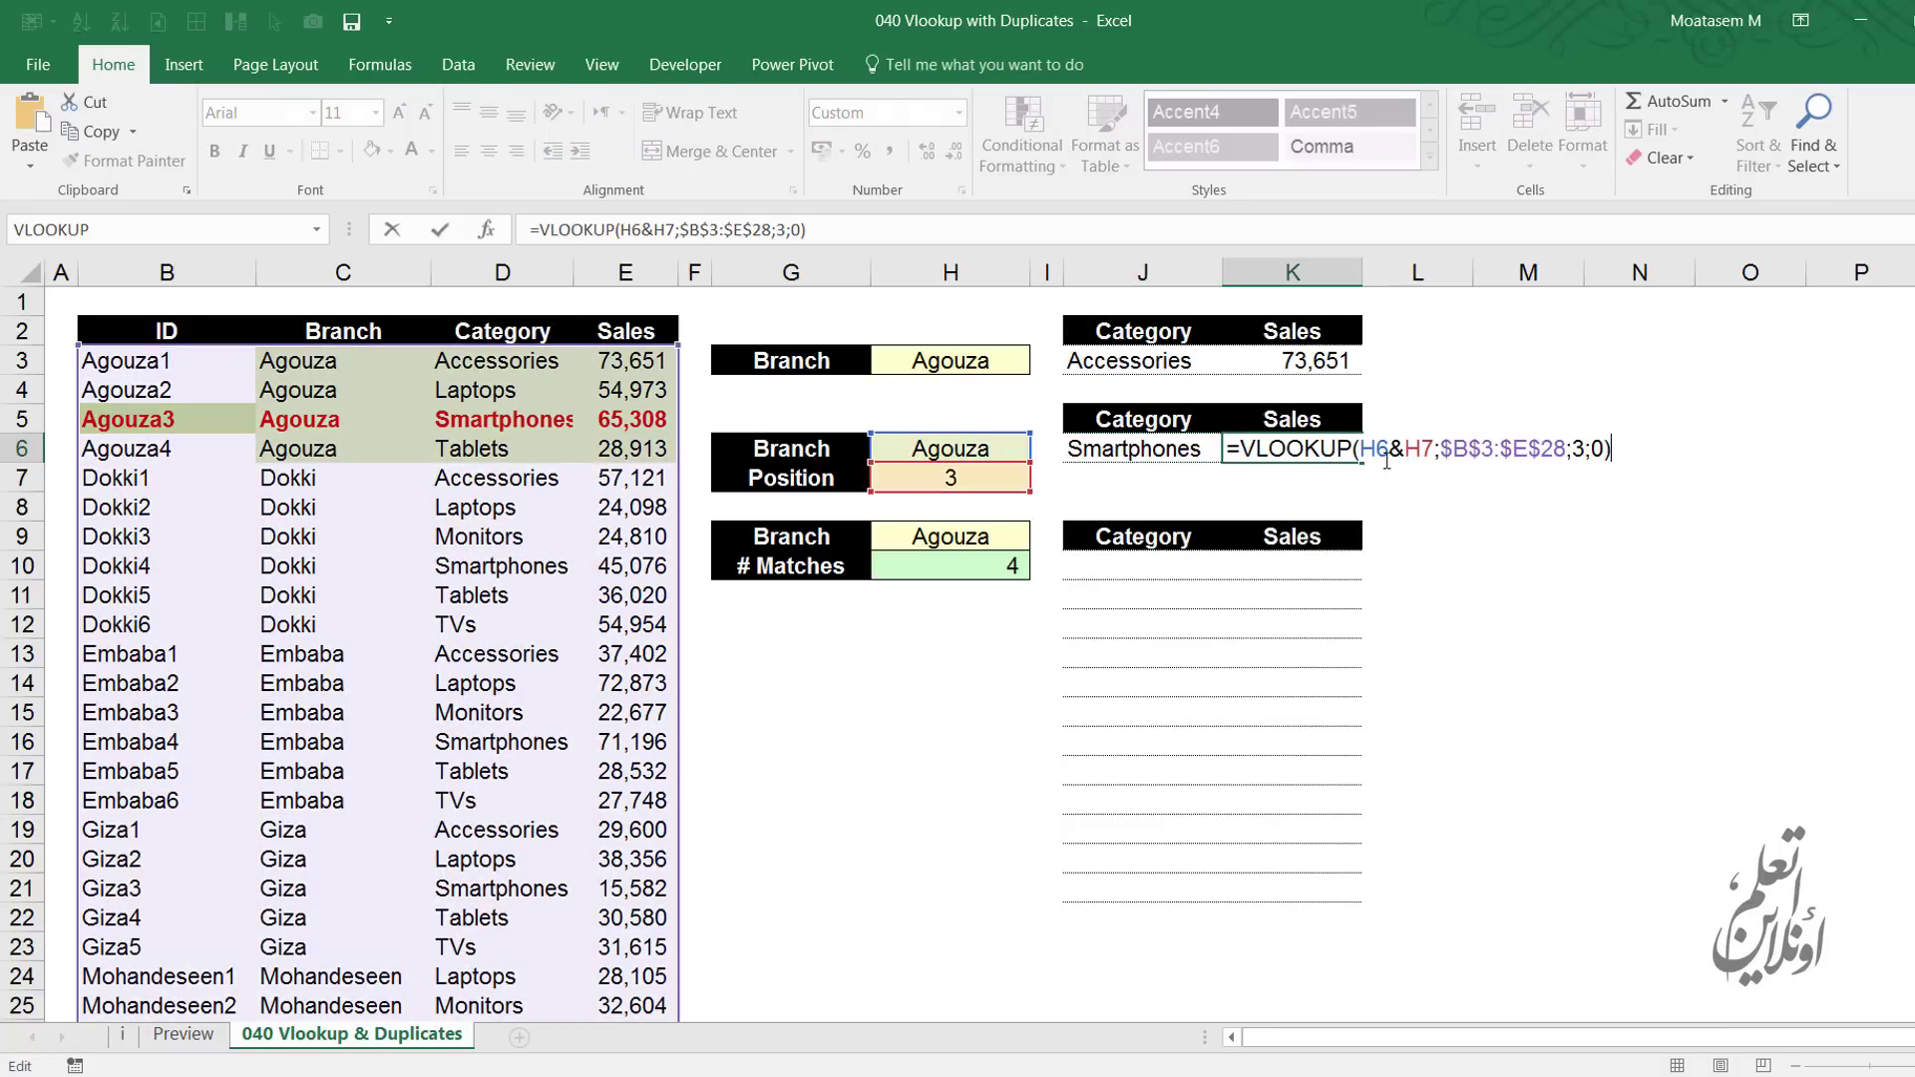
double_click(1577, 449)
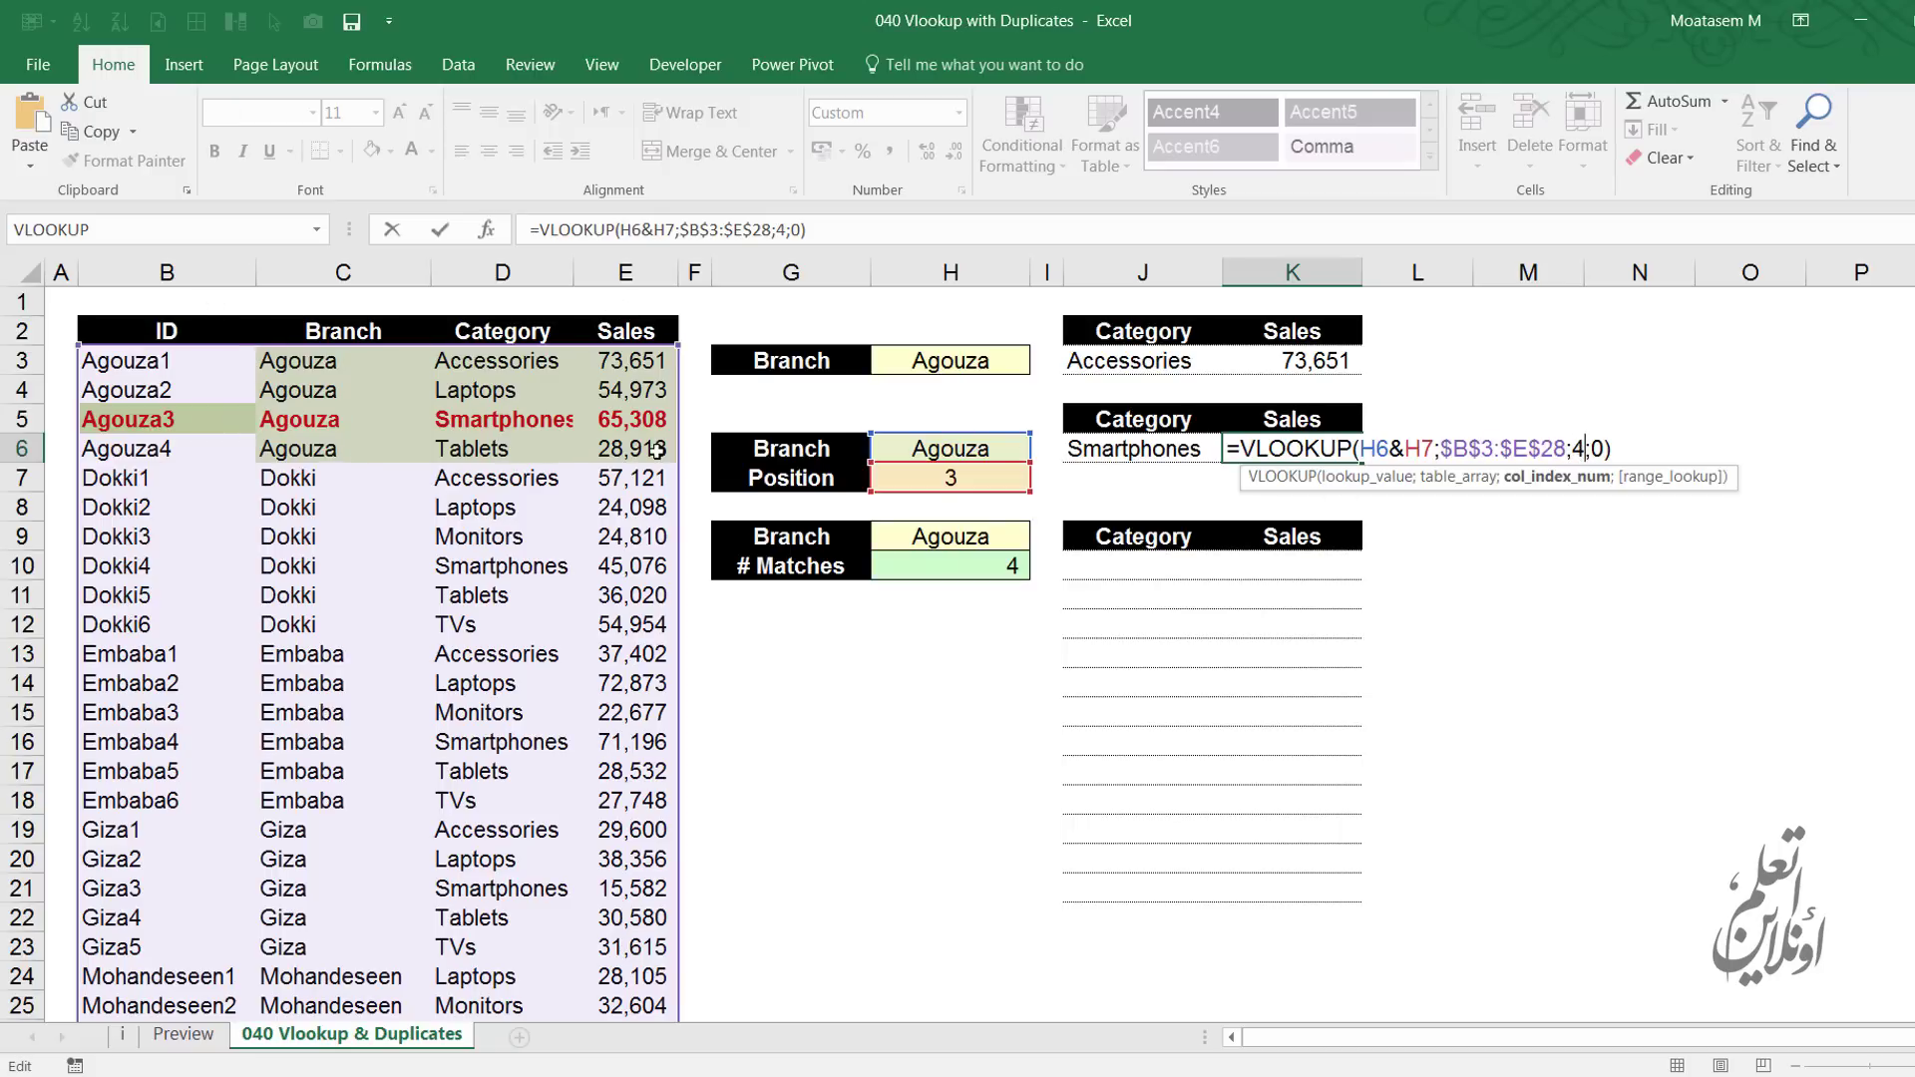
key("Return")
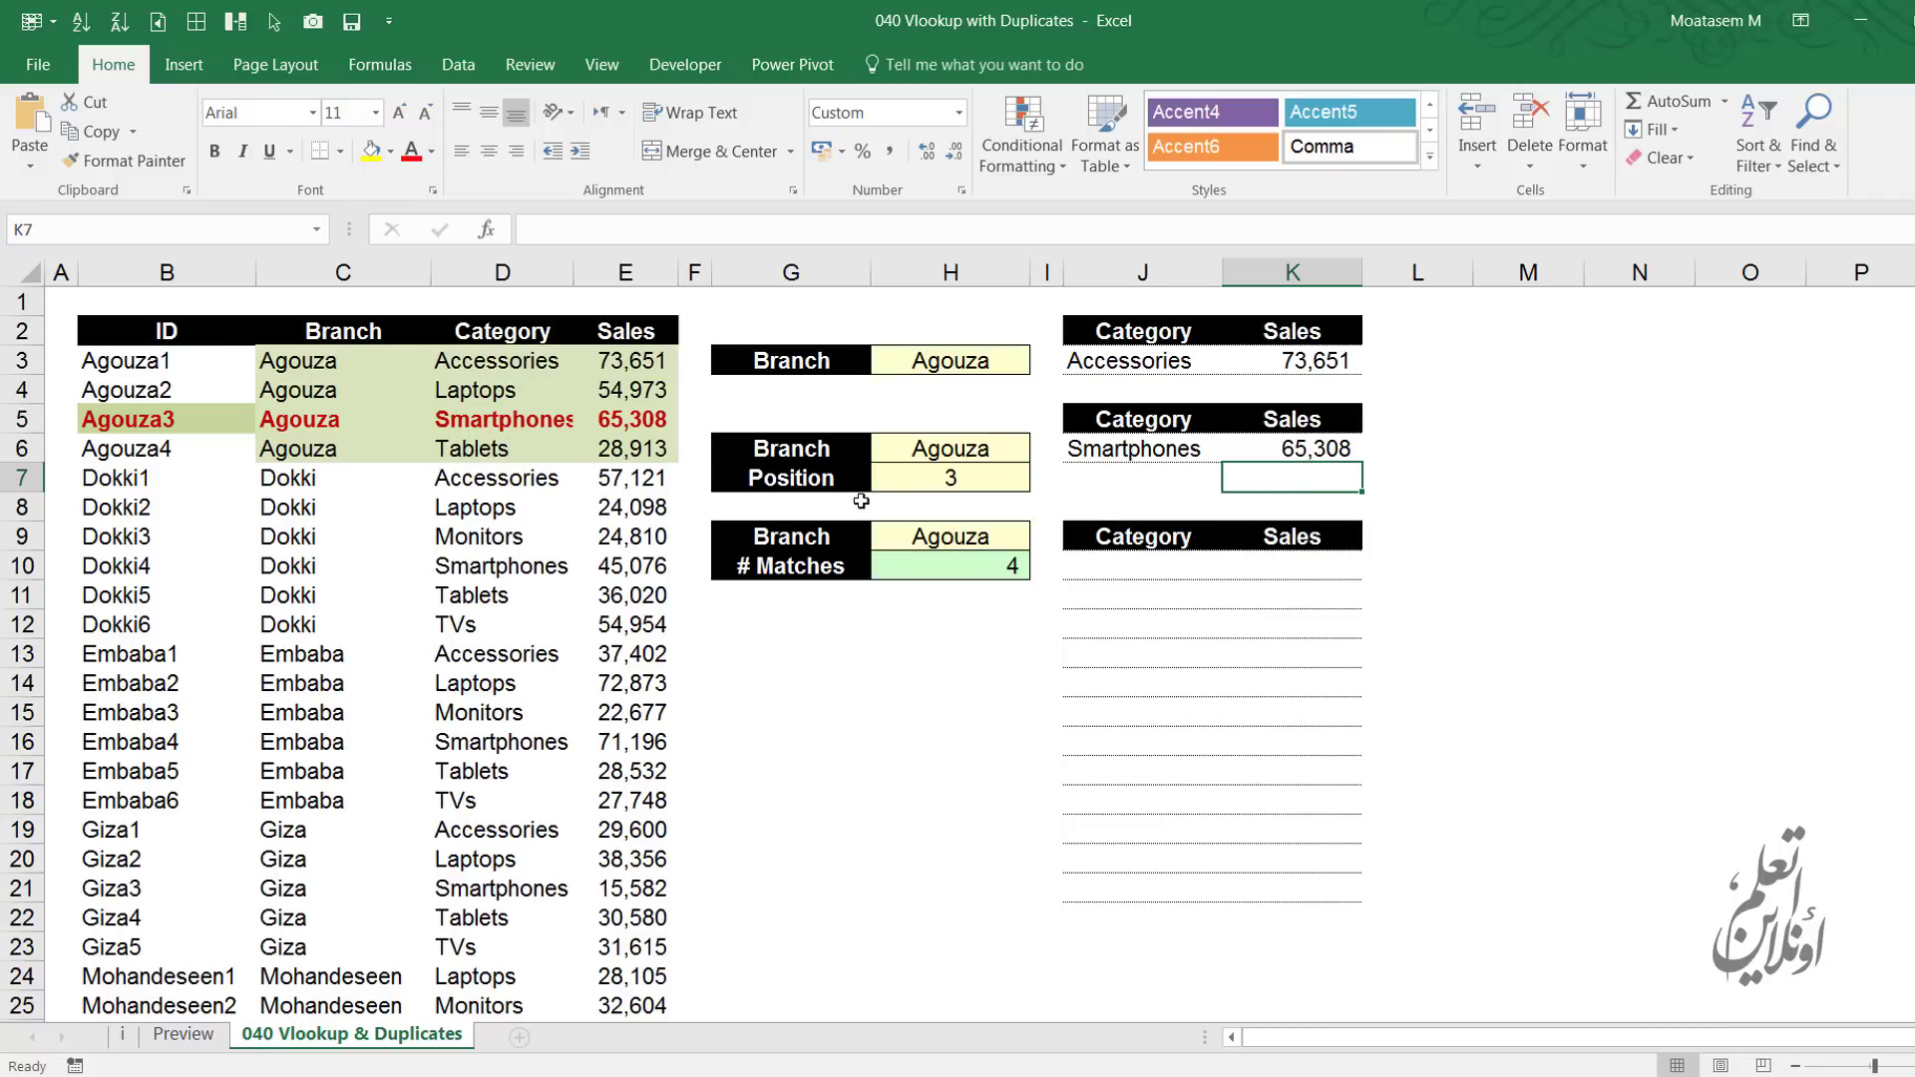
Enter the test formula =ROW() in O10 and highlight its entire row
left_click(1124, 565)
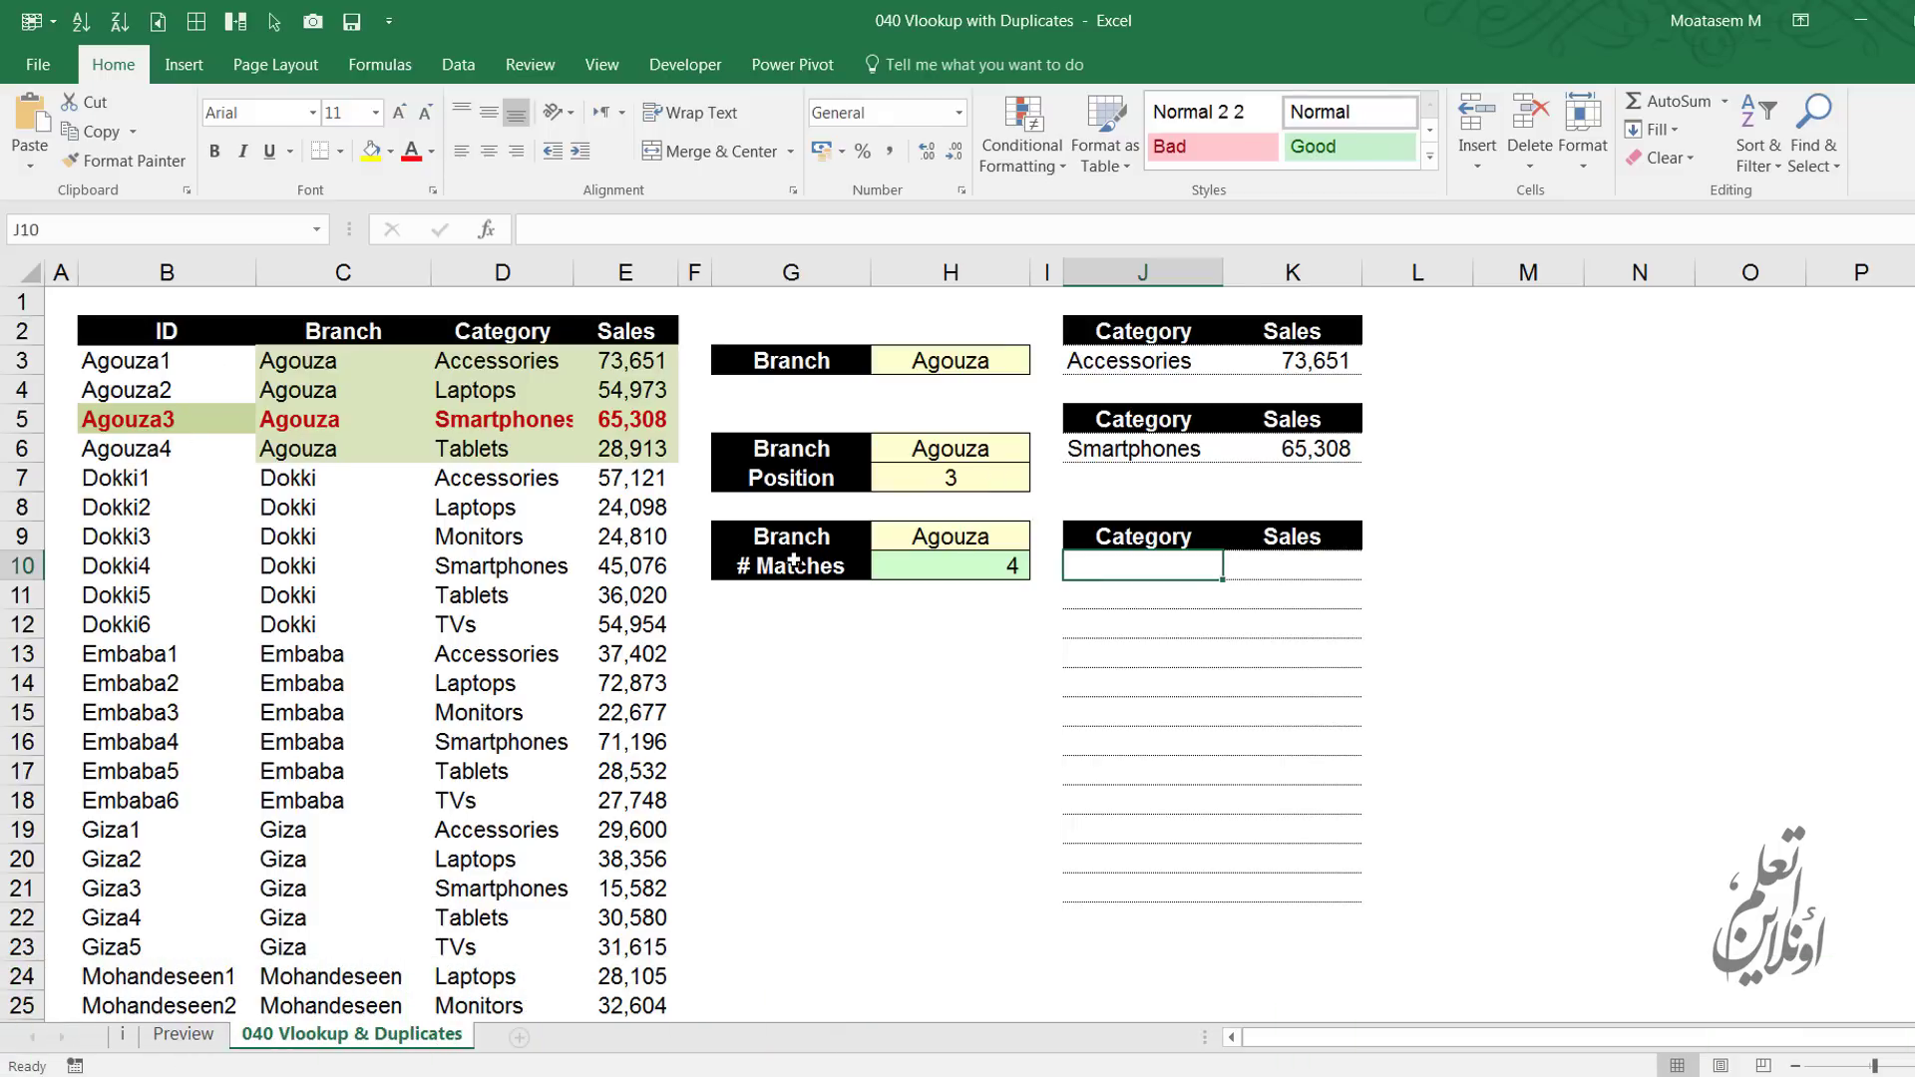
left_click(1701, 561)
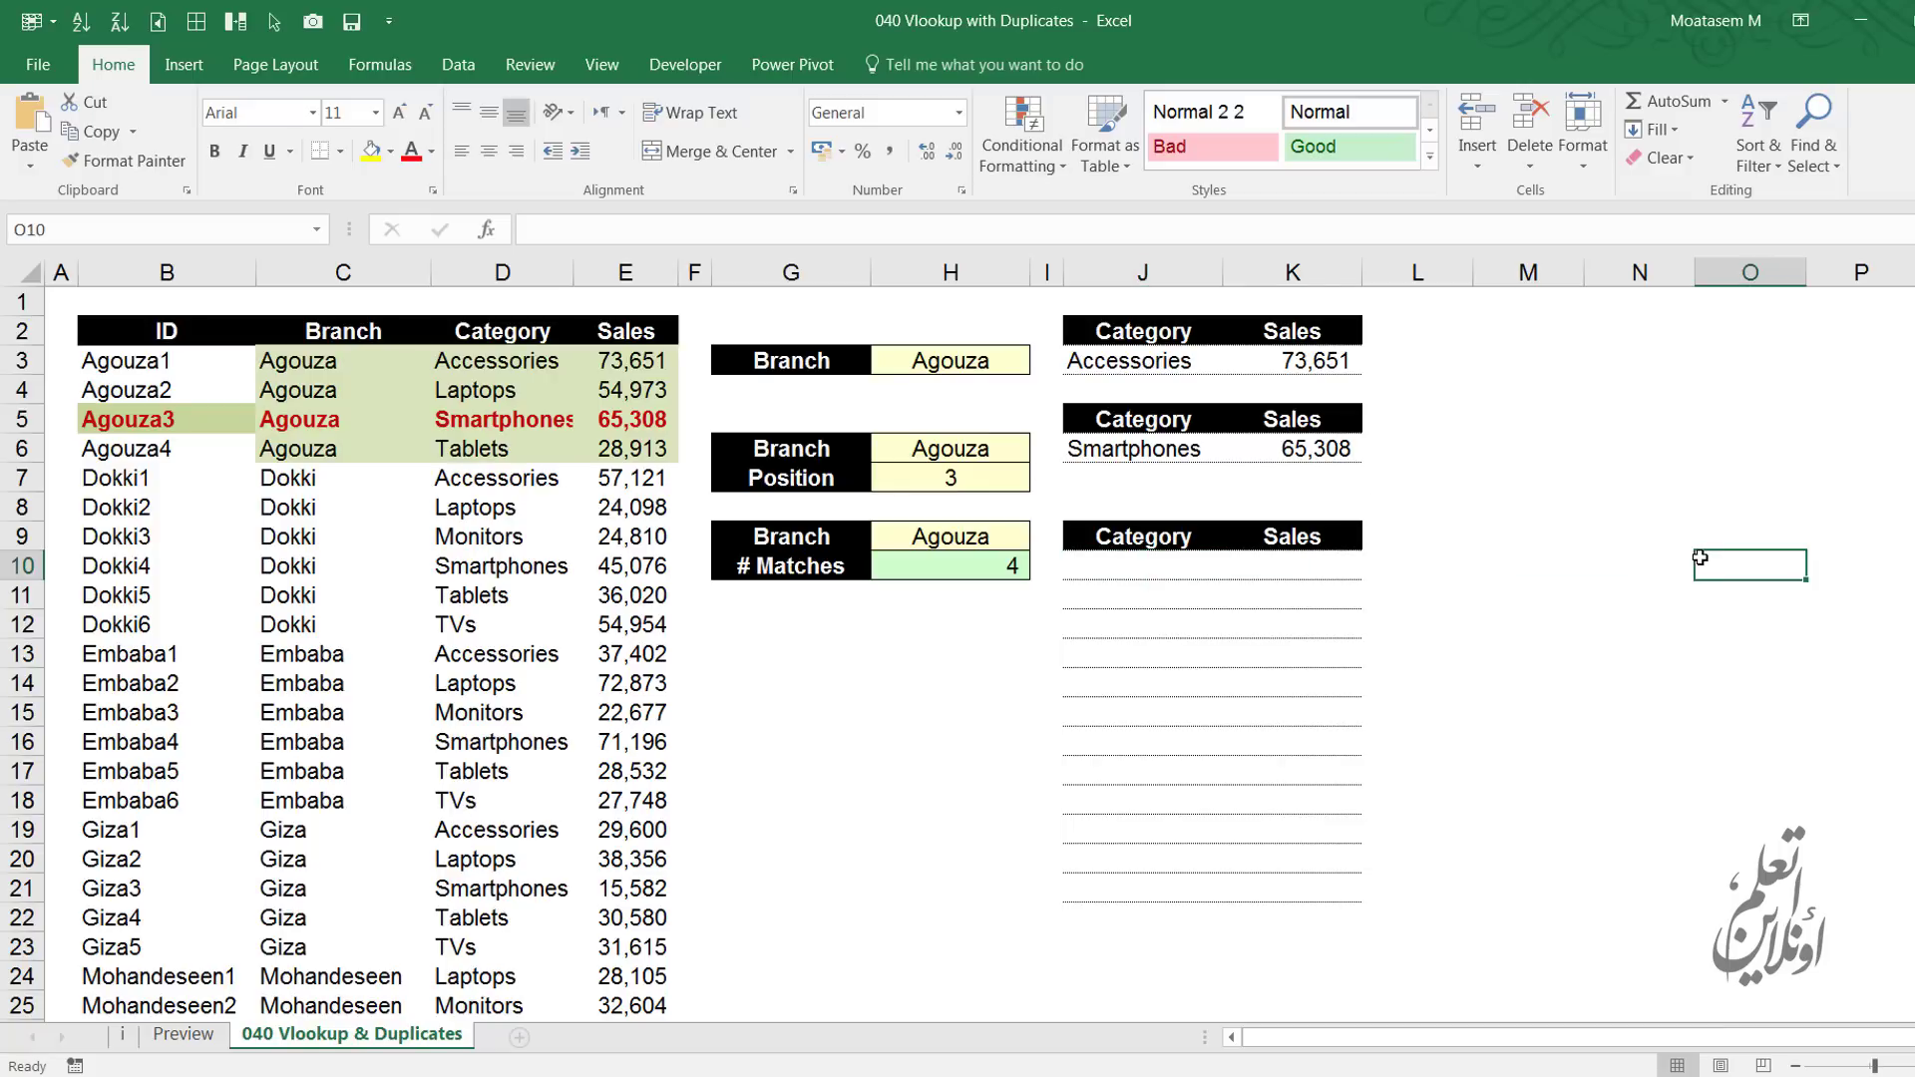
type("=row")
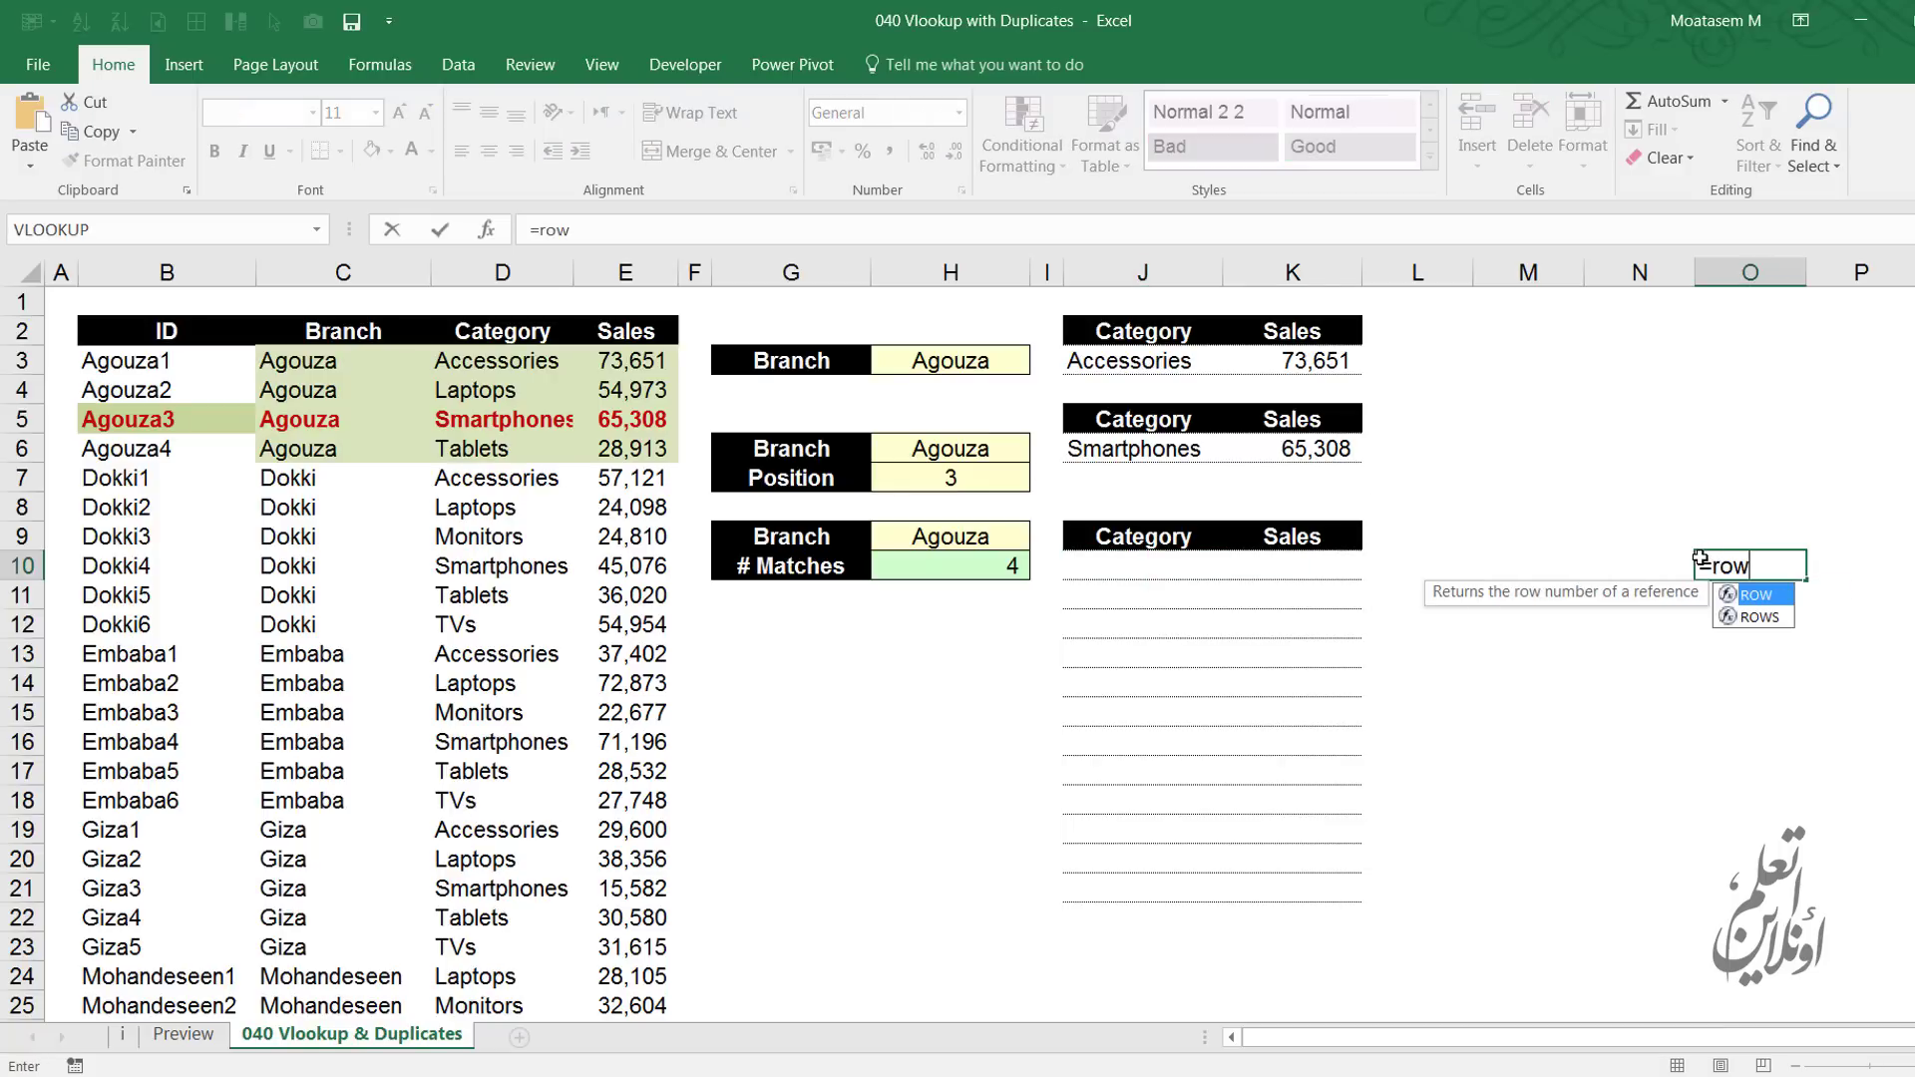
type("(")
key("Return")
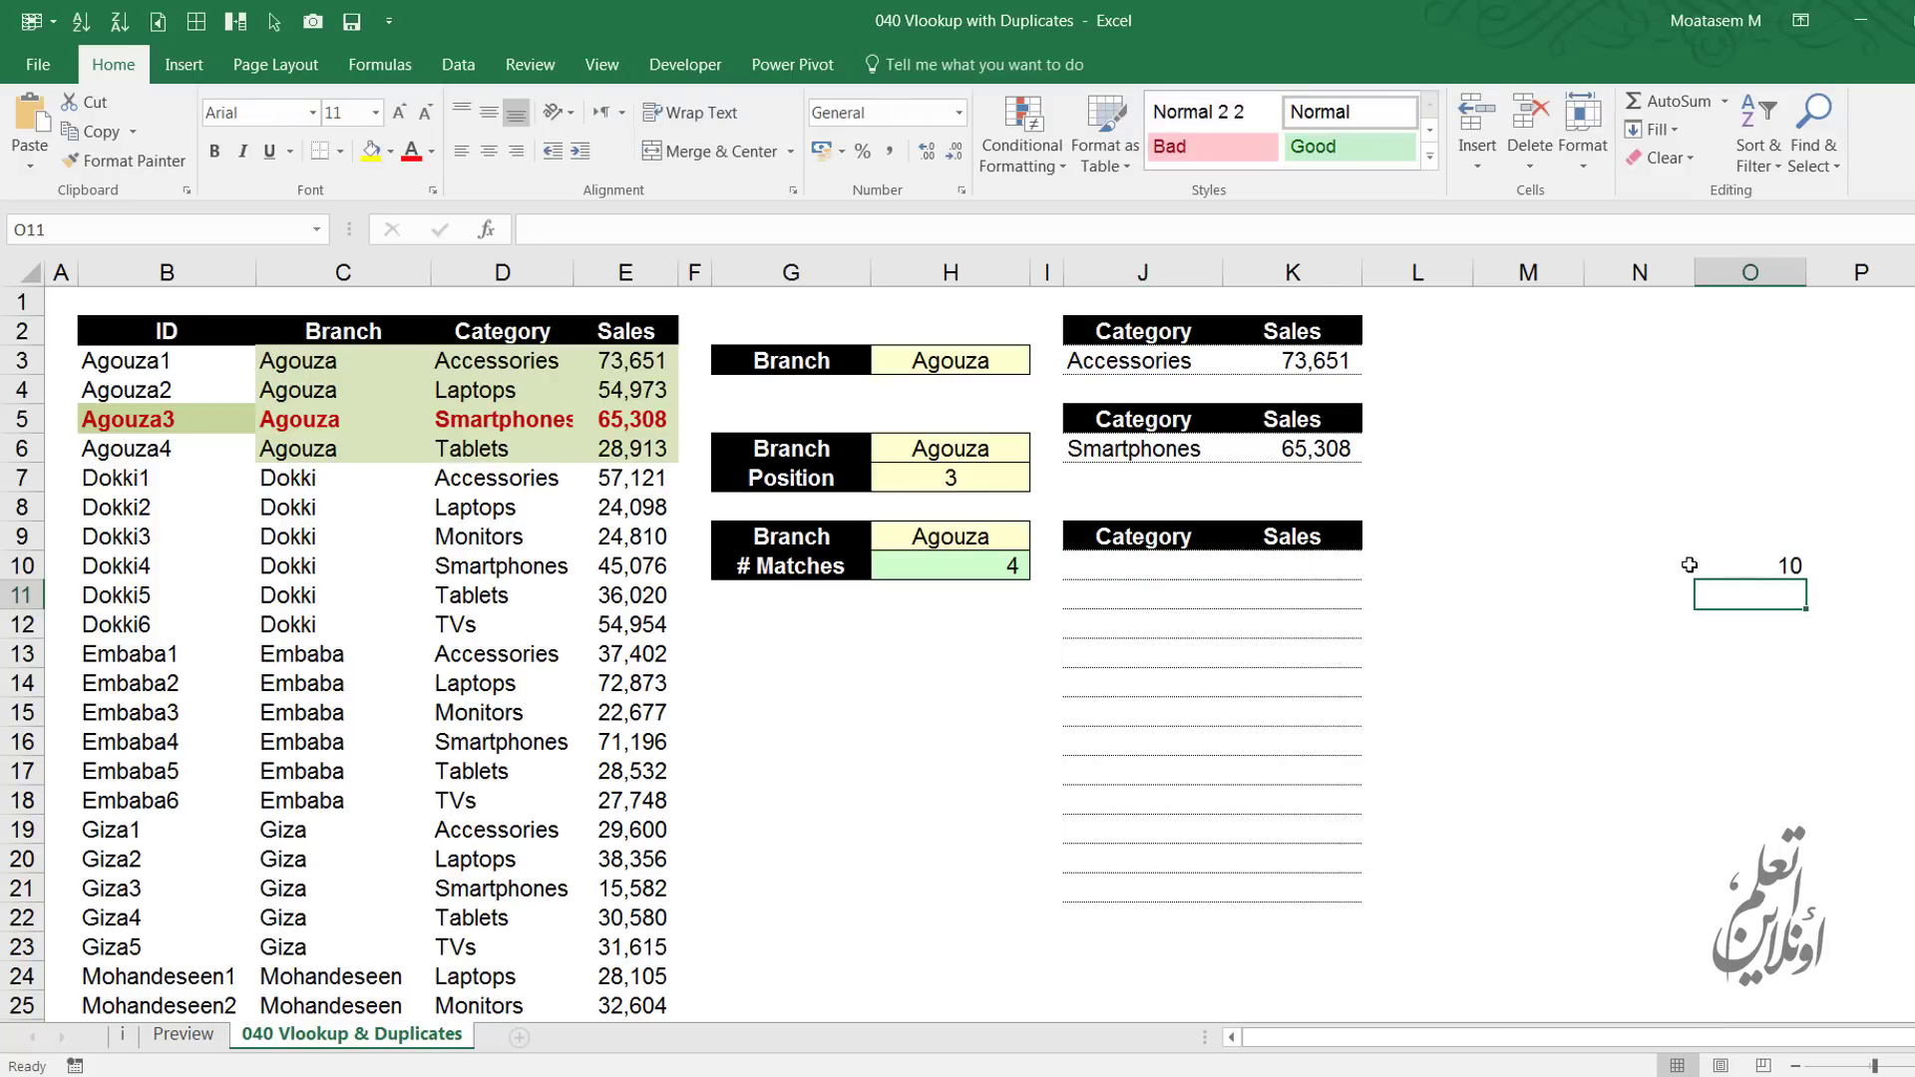
left_click(1748, 560)
key("shift+space")
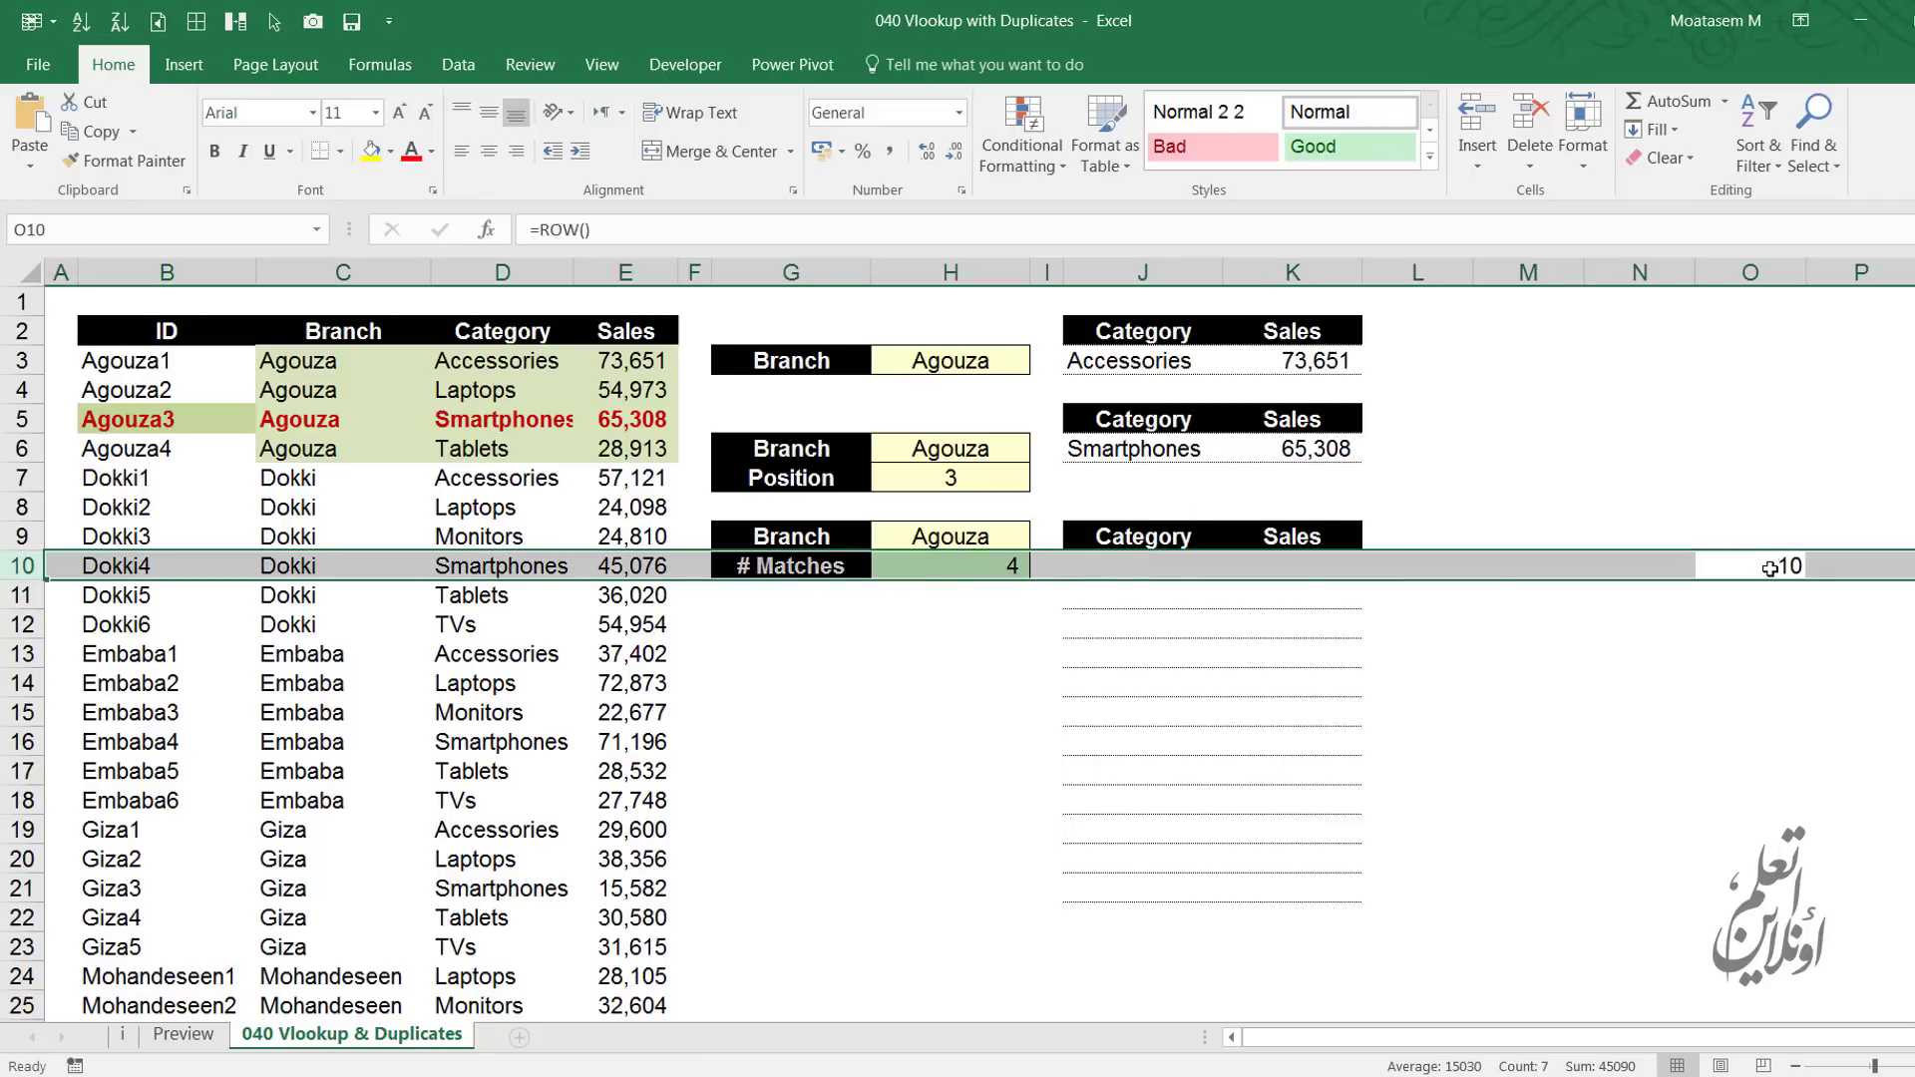
Change the test formula in O10 to =ROW(A1)
left_click(1770, 570)
key("F2")
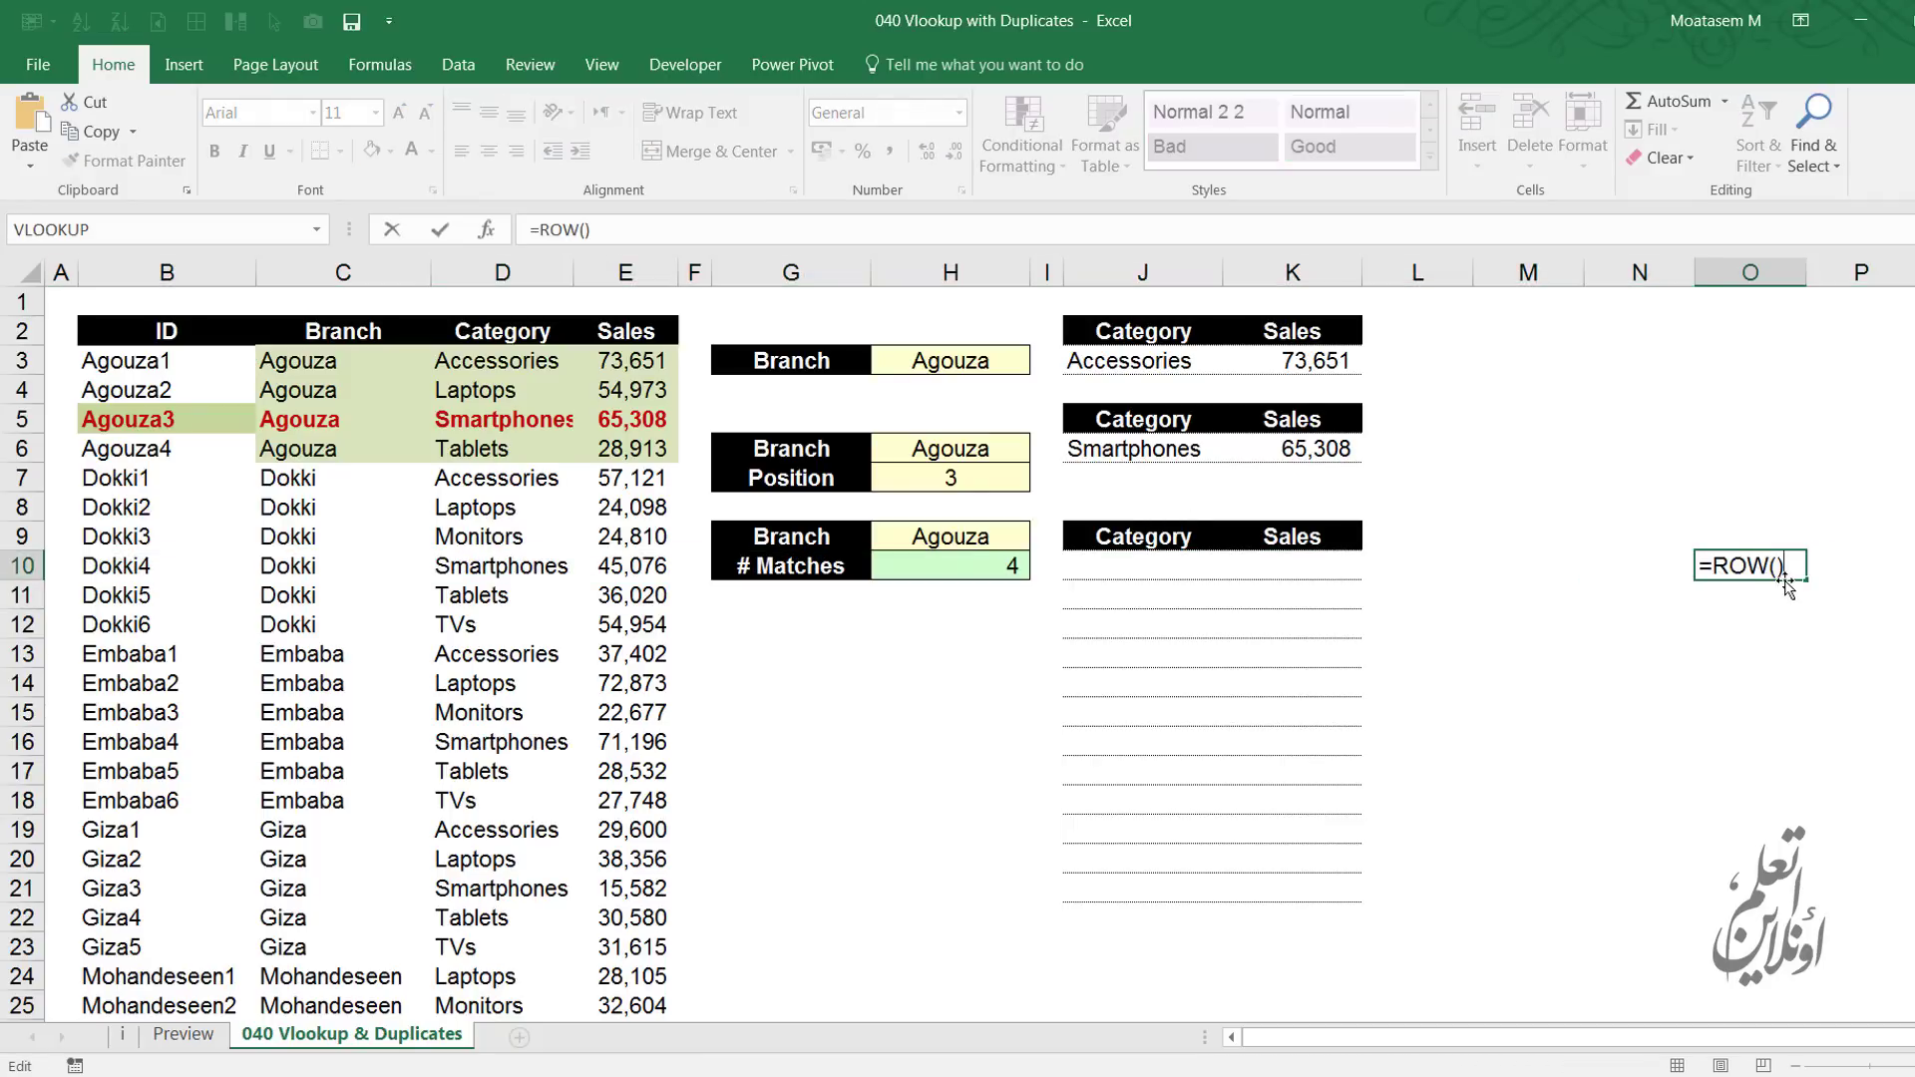
key("BackSpace")
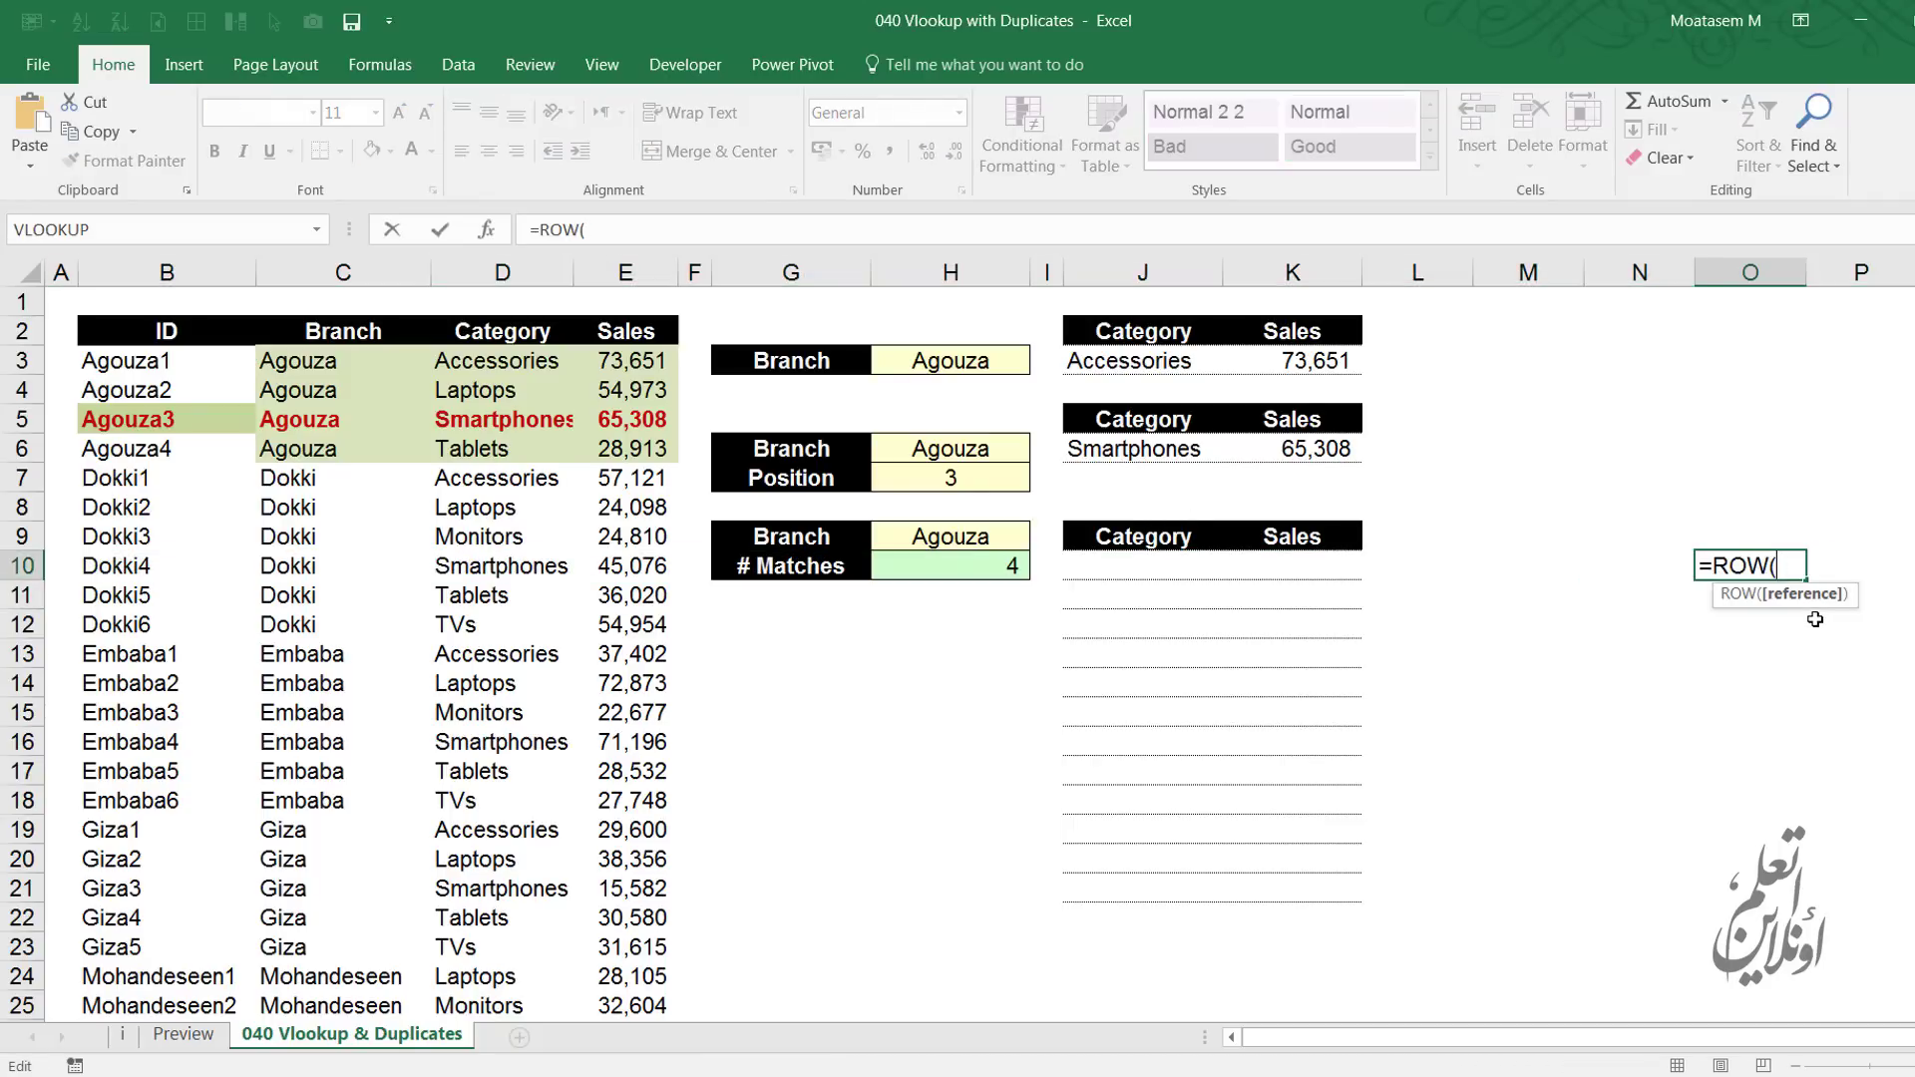
type("a1)")
key("Return")
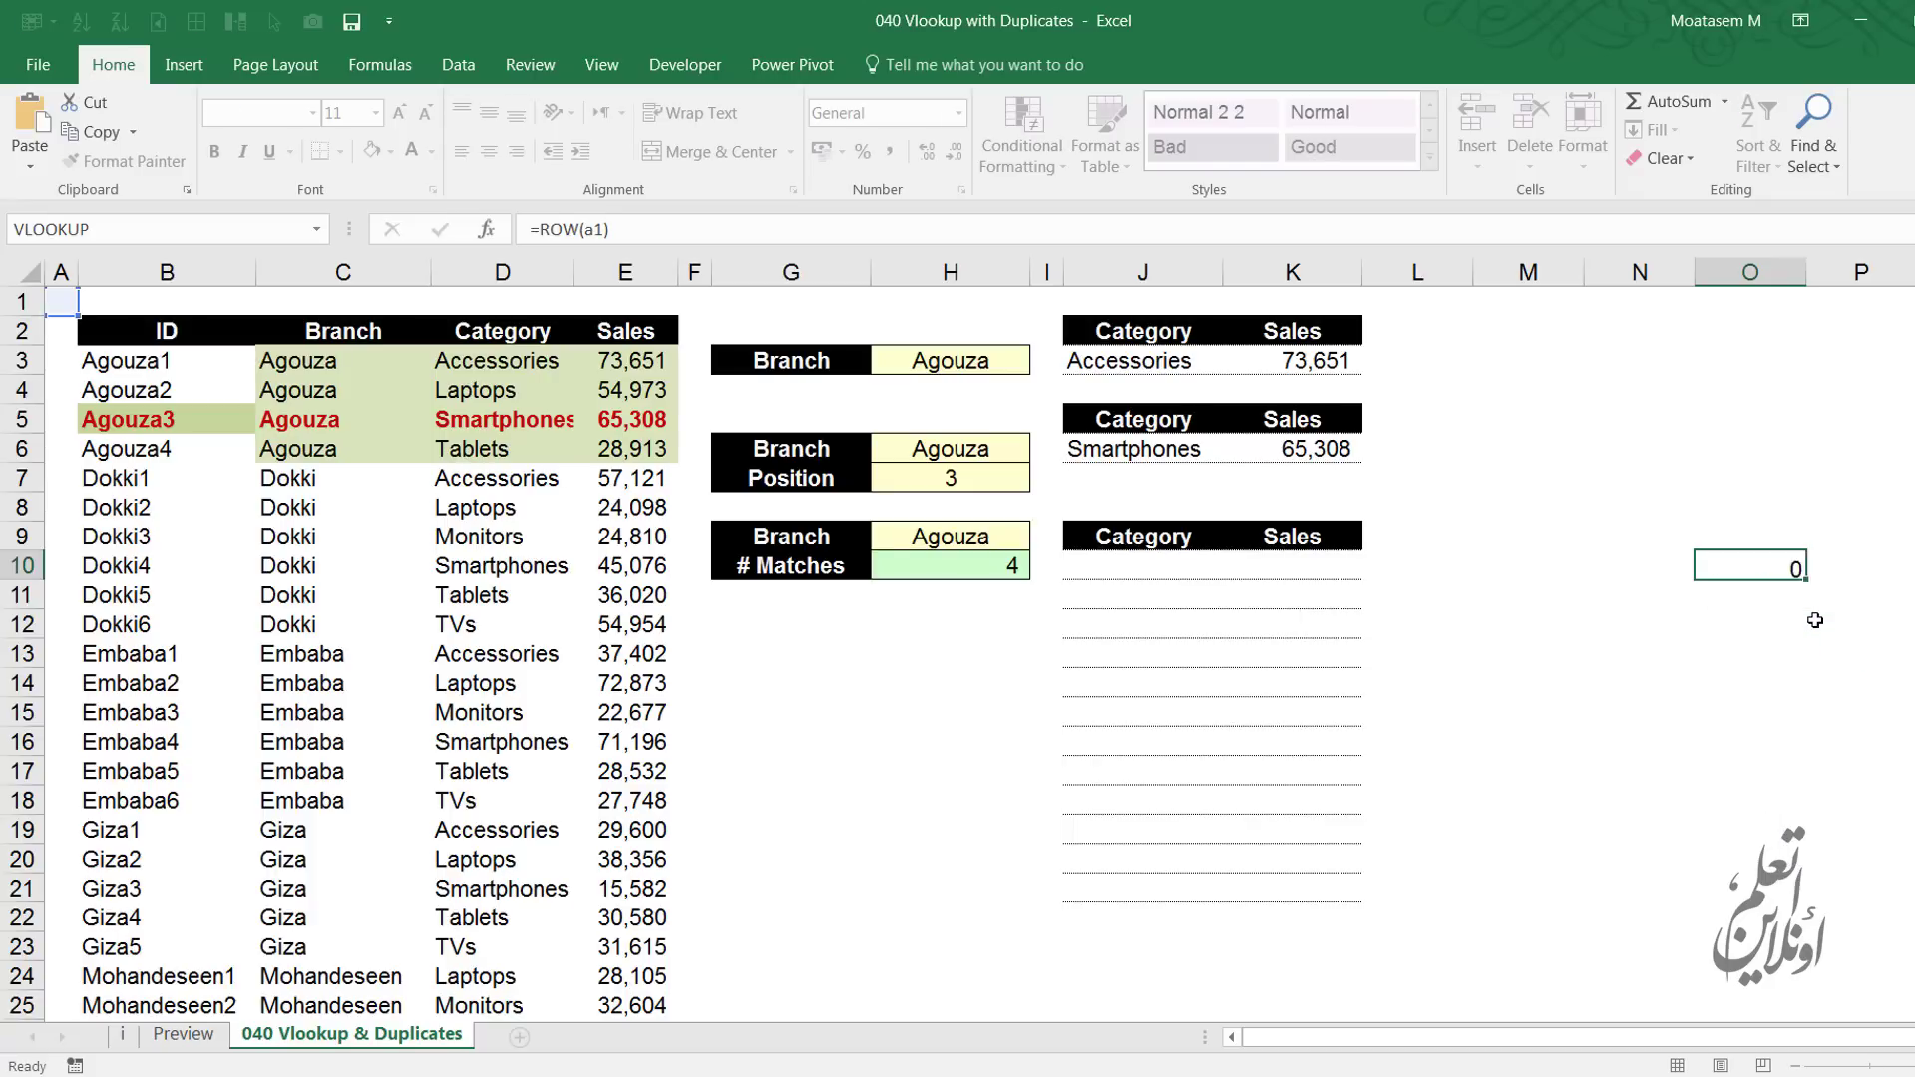
Fill the test formula from O10 down to O19 and clear the whole test range
left_click(1750, 569)
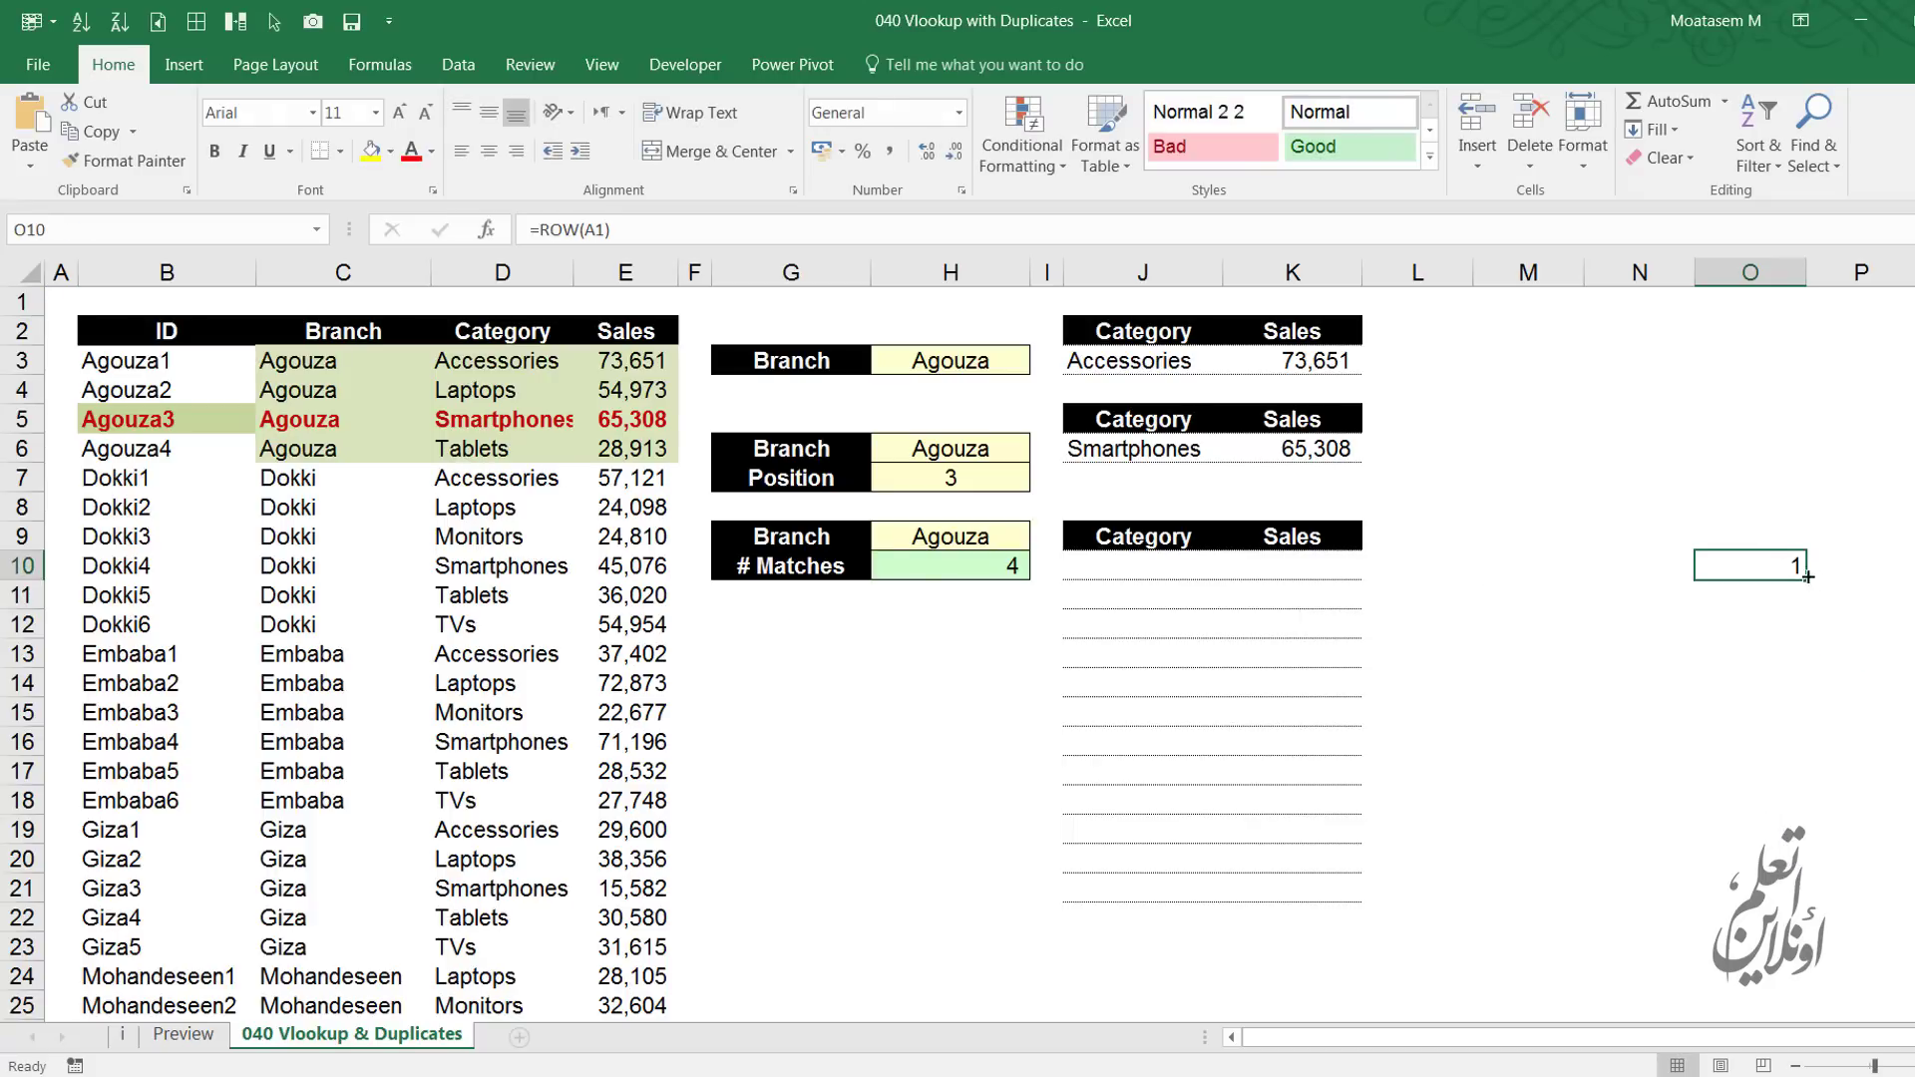
left_click_drag(1801, 585, 1796, 836)
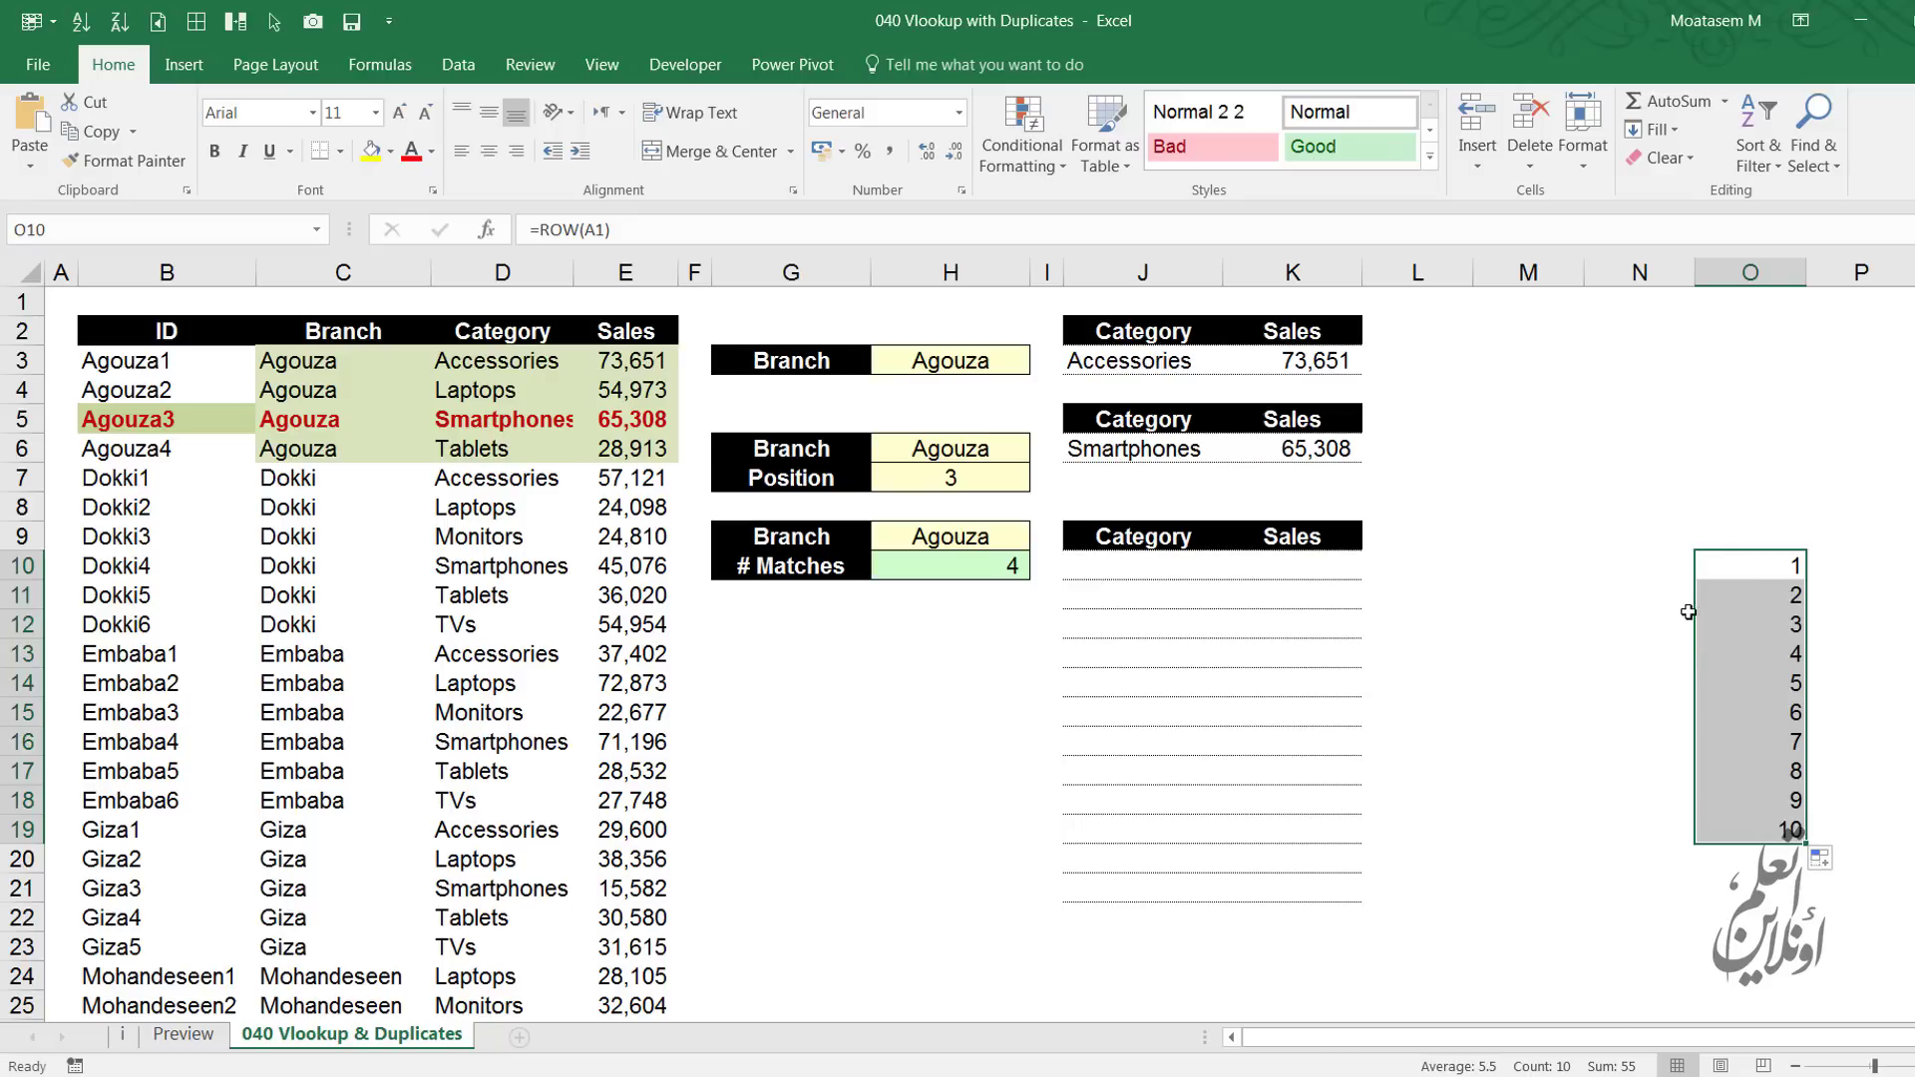
key("Delete")
Start a VLOOKUP formula in J10 with H9&ROW(A1) as the lookup value
left_click(1134, 563)
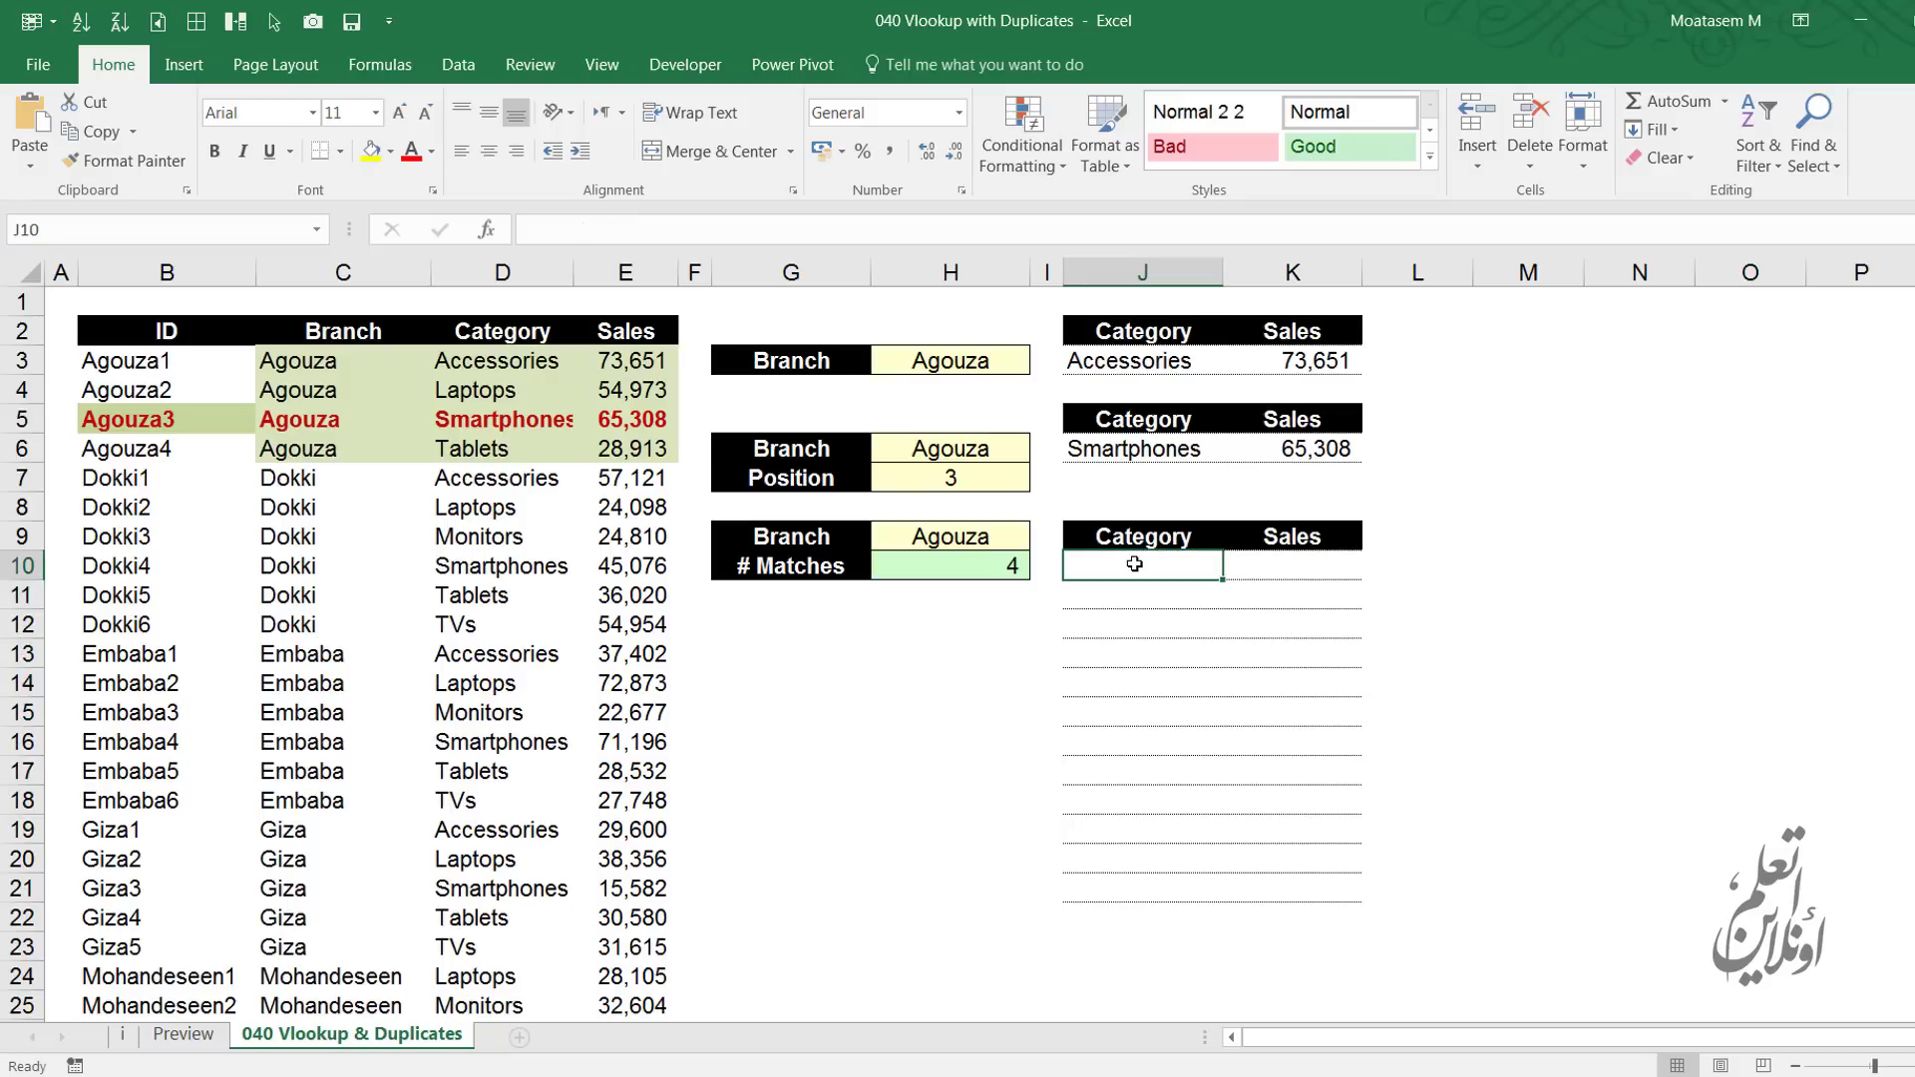
type("=VLOOKUP(")
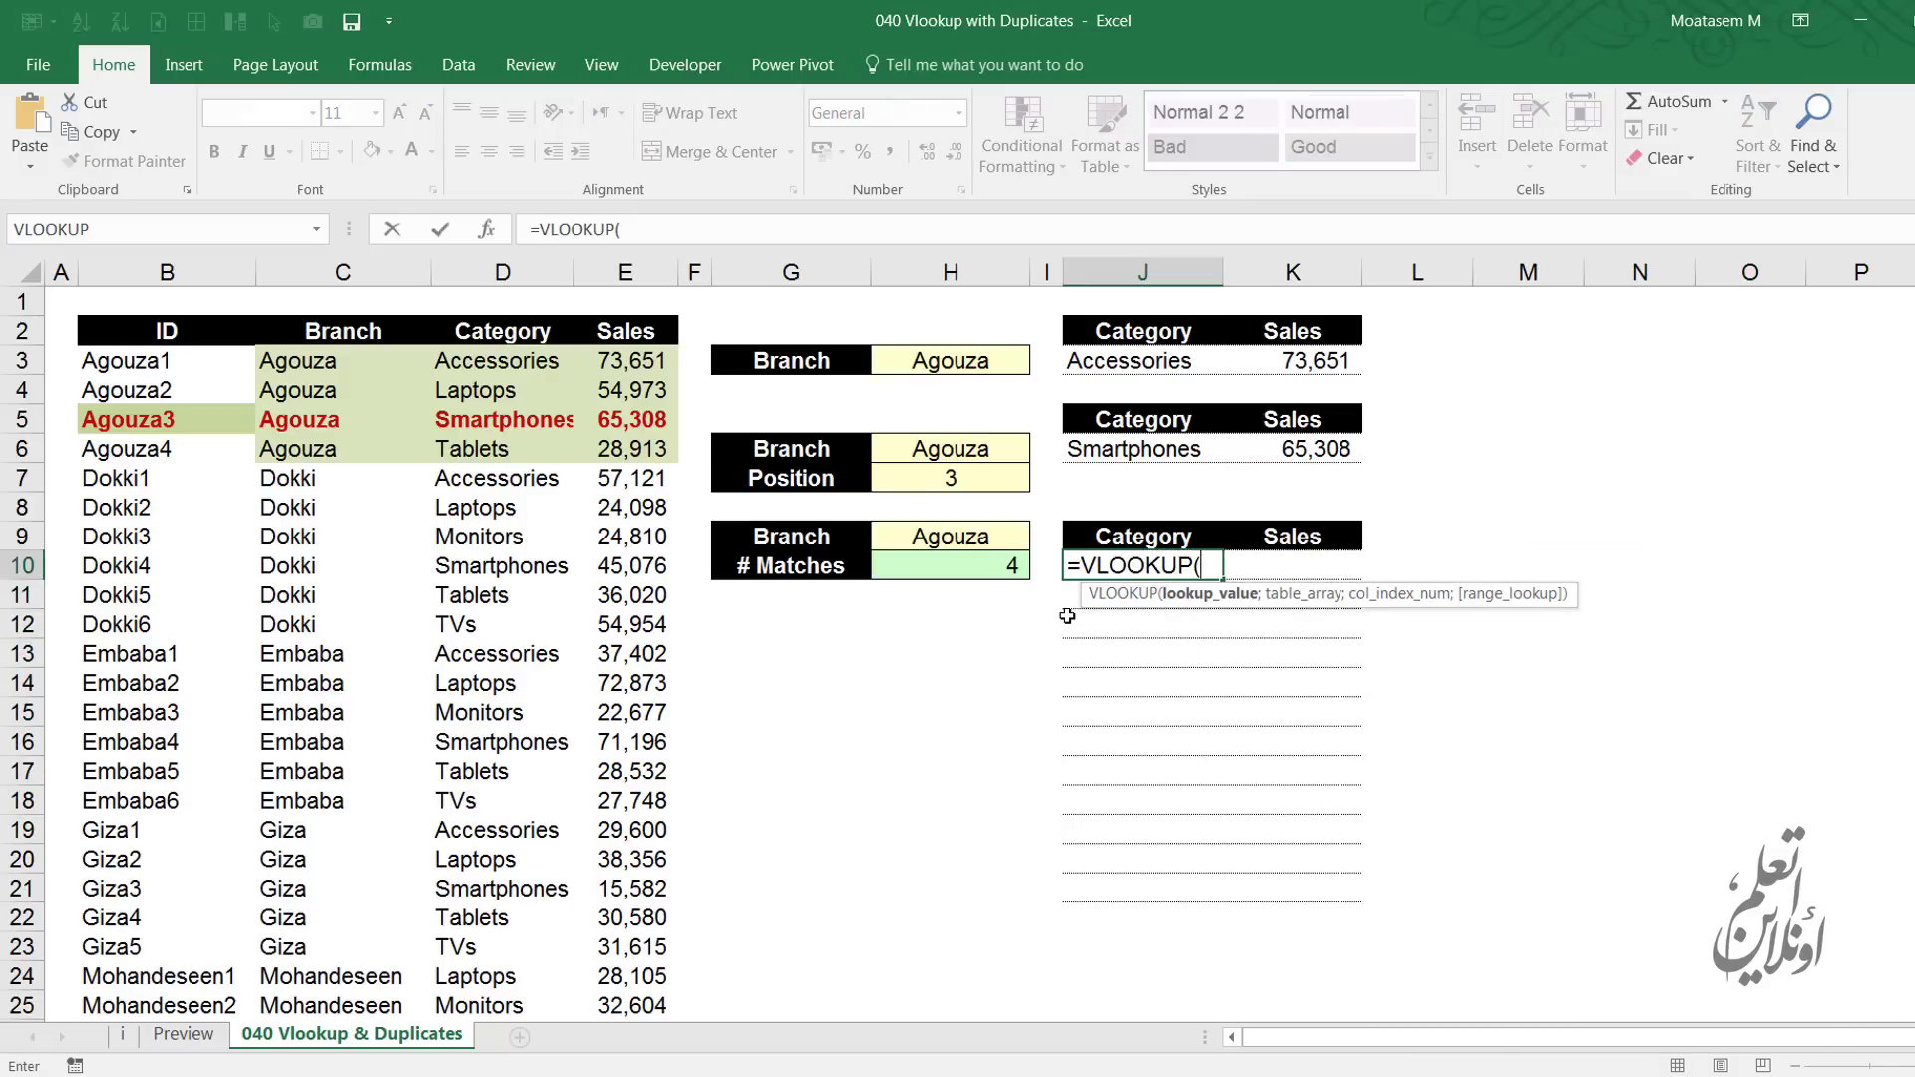
left_click(945, 535)
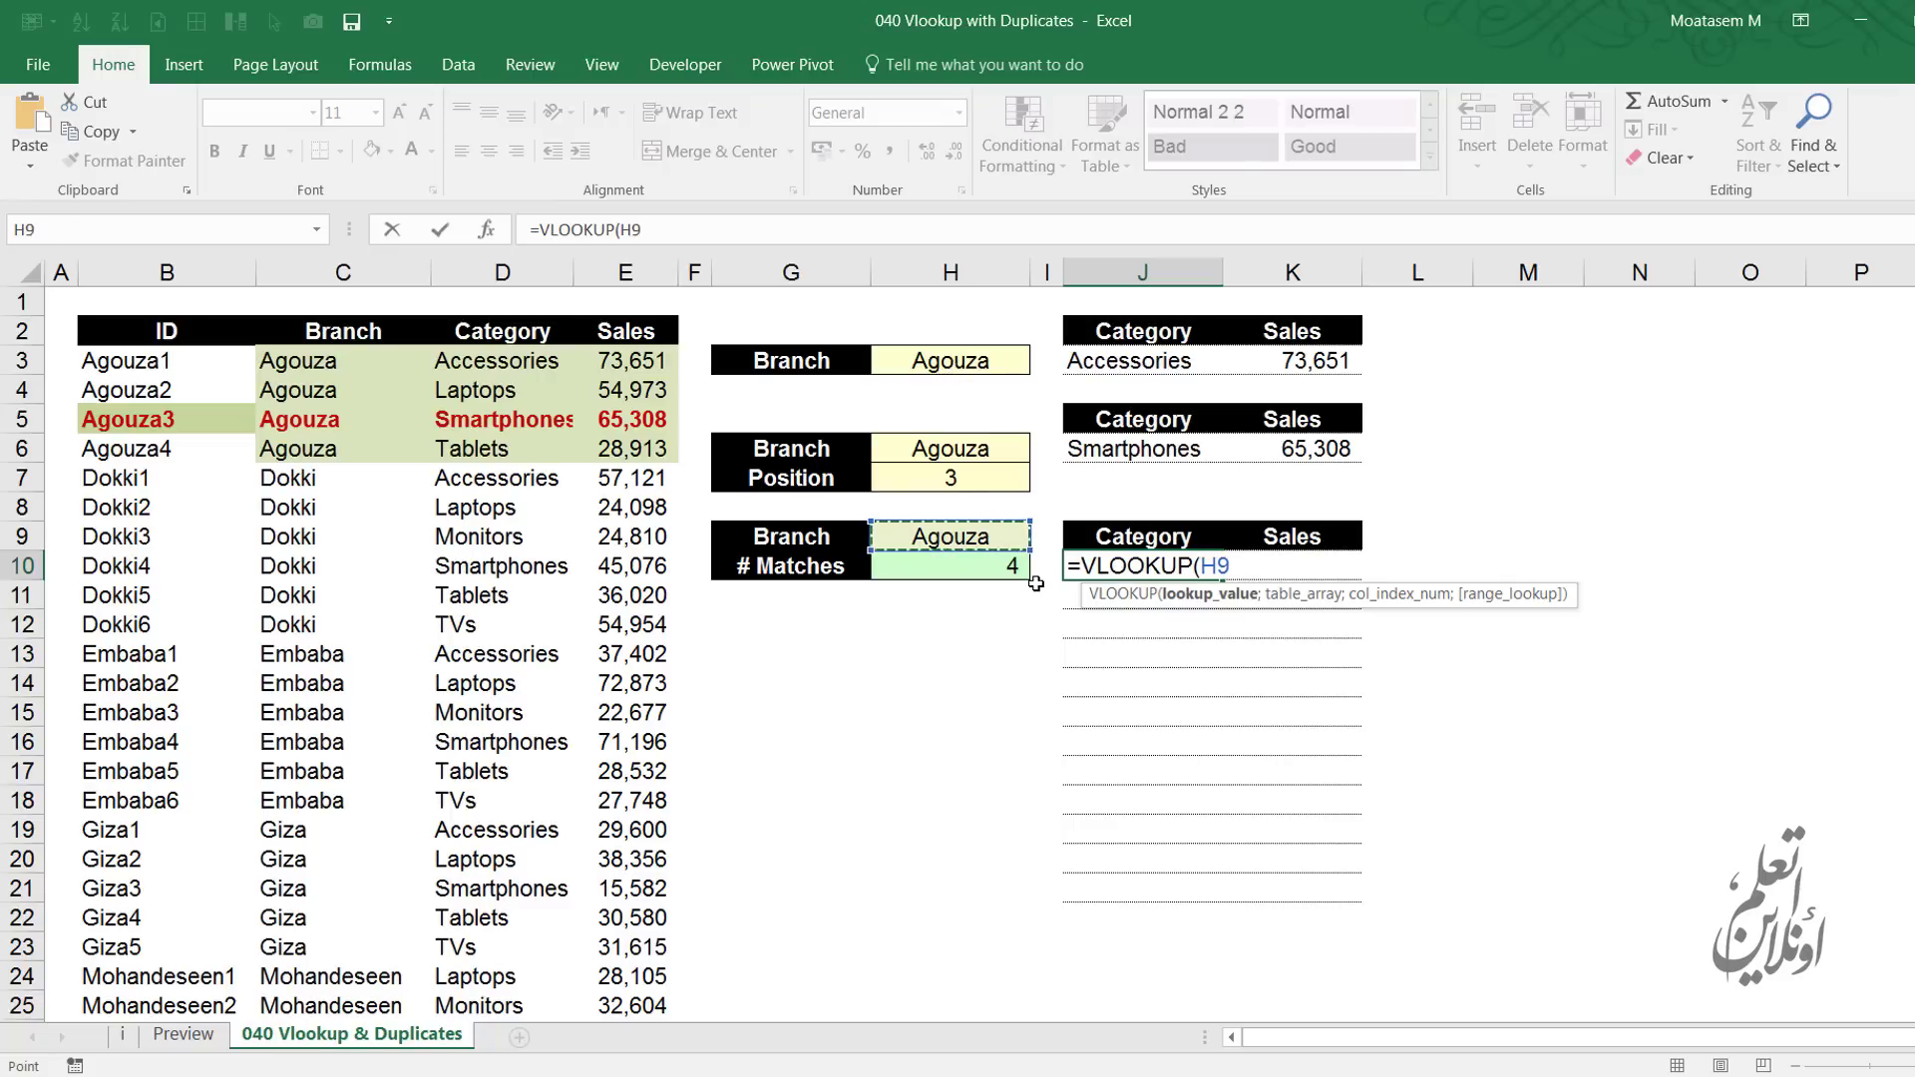
type("&ROW(")
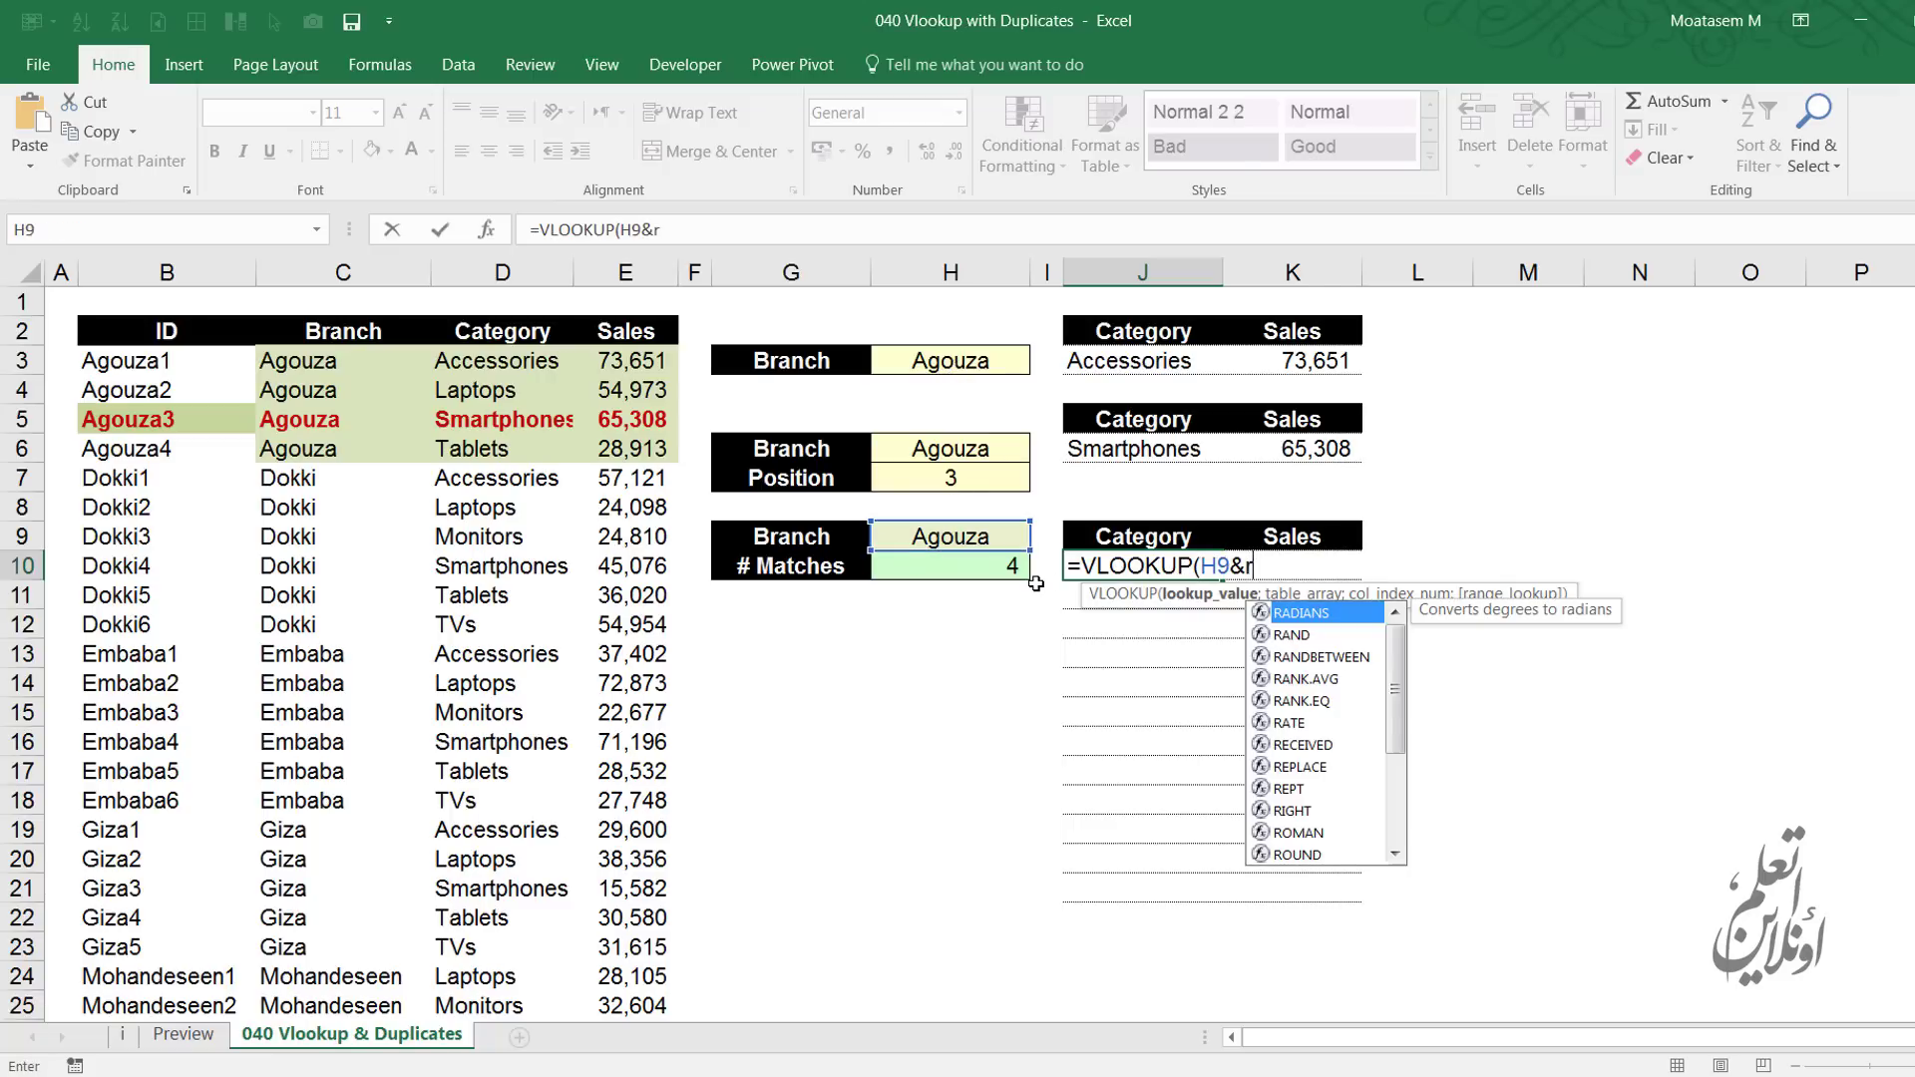
type("a1")
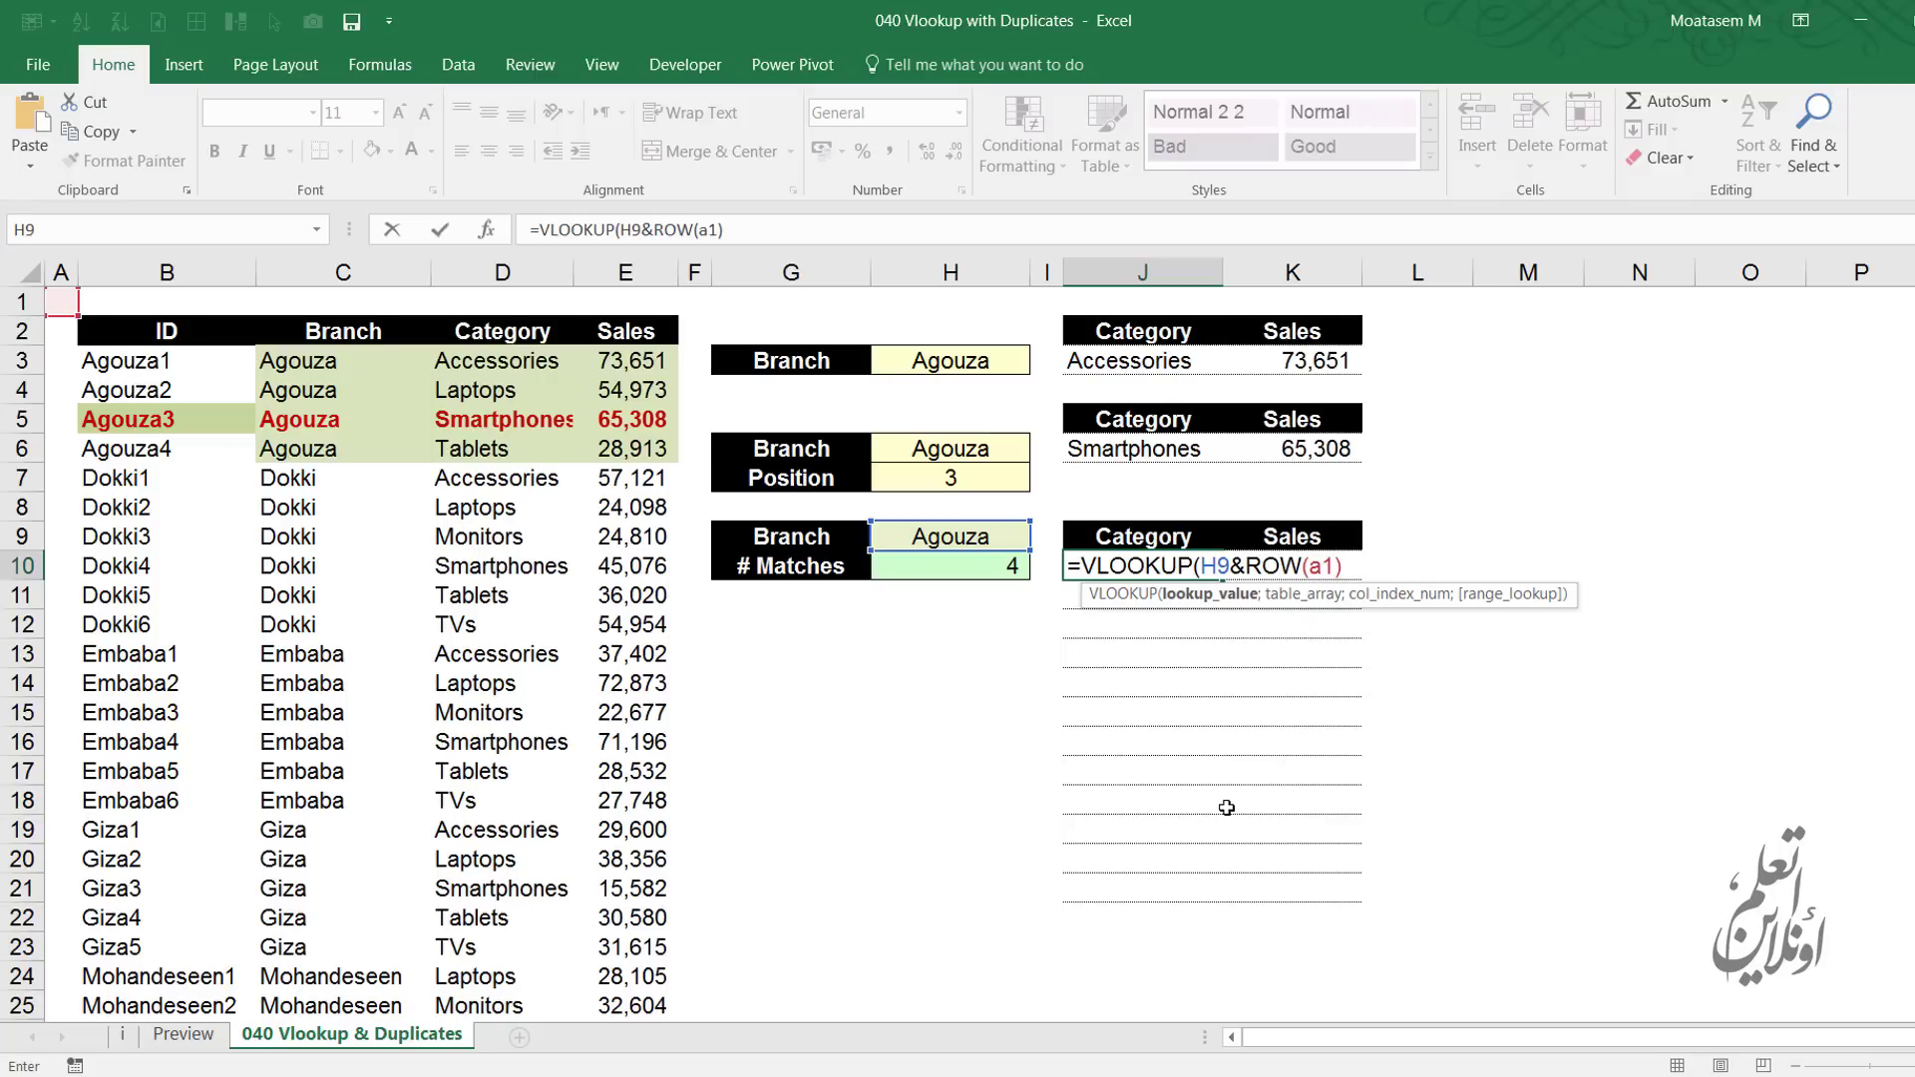
Complete the J10 formula with the absolute table range $B$3:$E$28, column index 3 and exact match 0
type(";")
left_click_drag(182, 358, 419, 394)
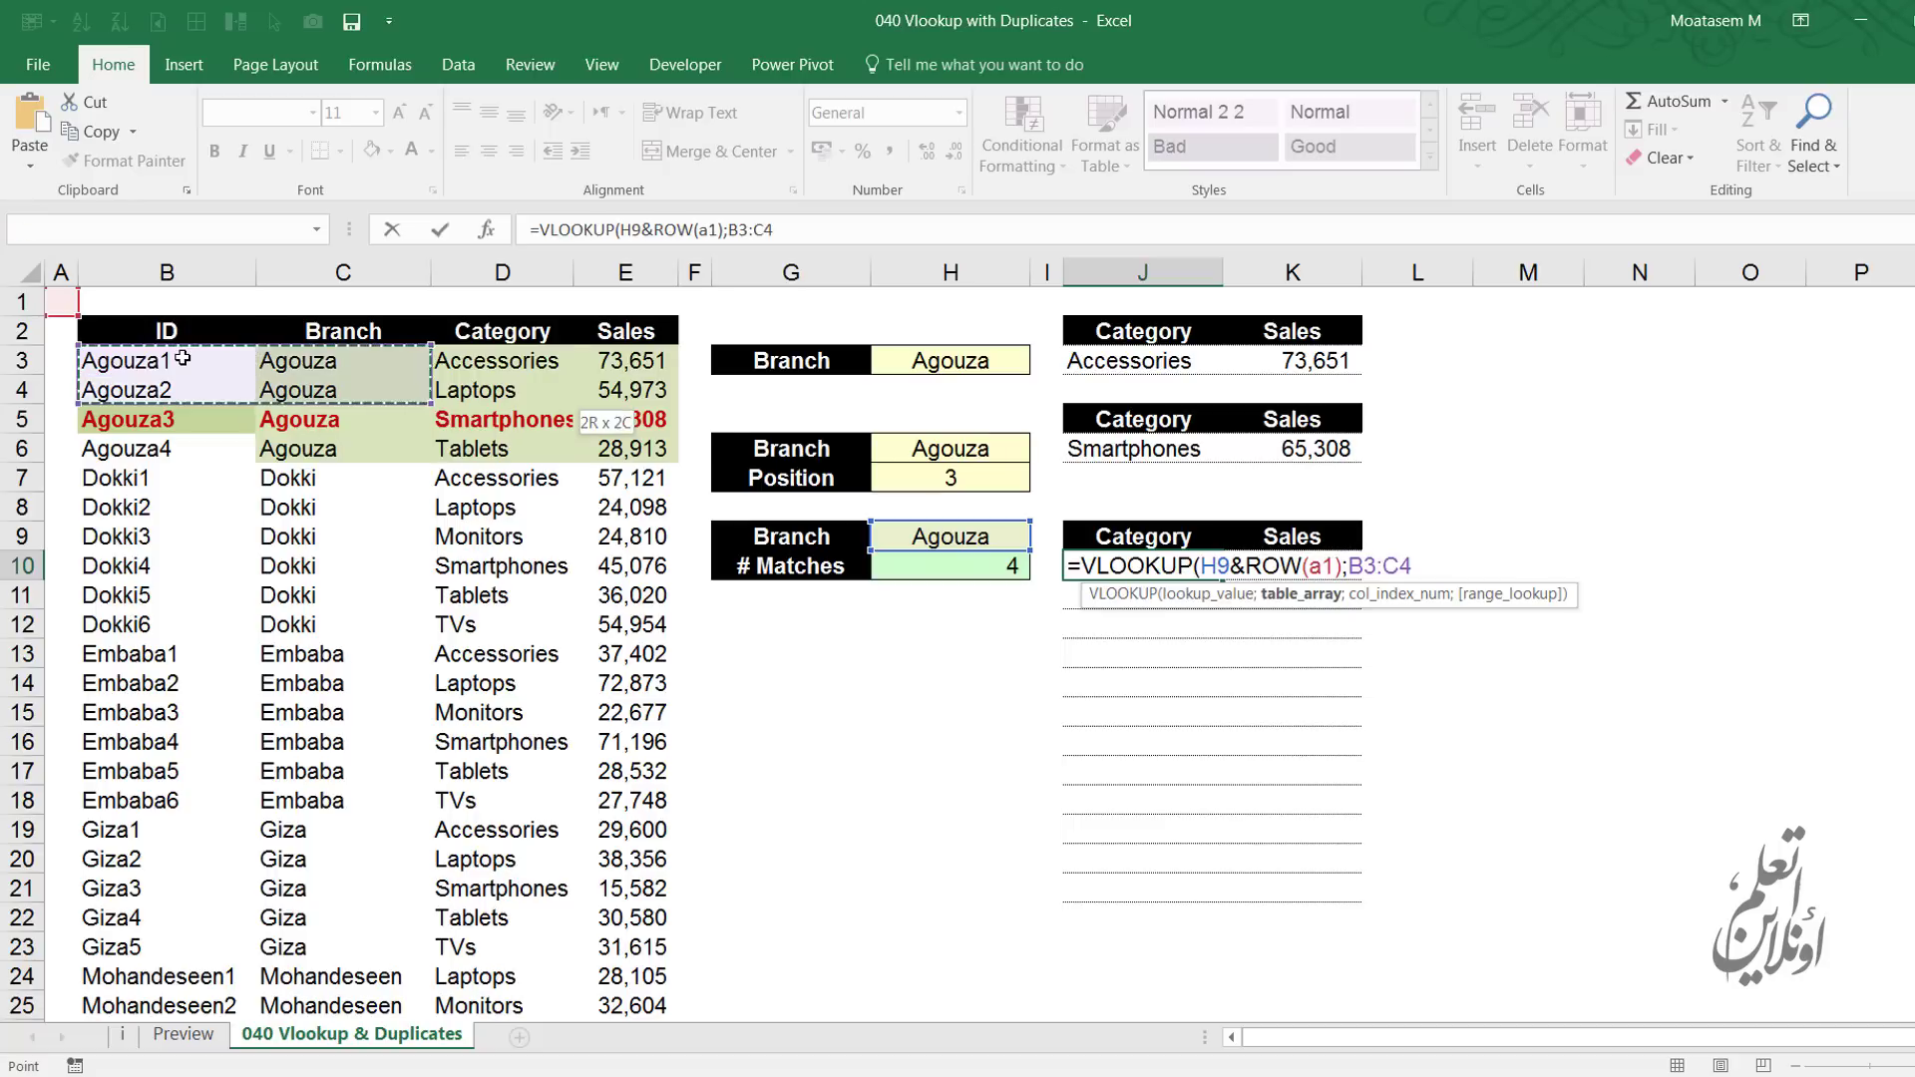
key("ctrl+shift+Right")
key("ctrl+shift+Down")
key("F4")
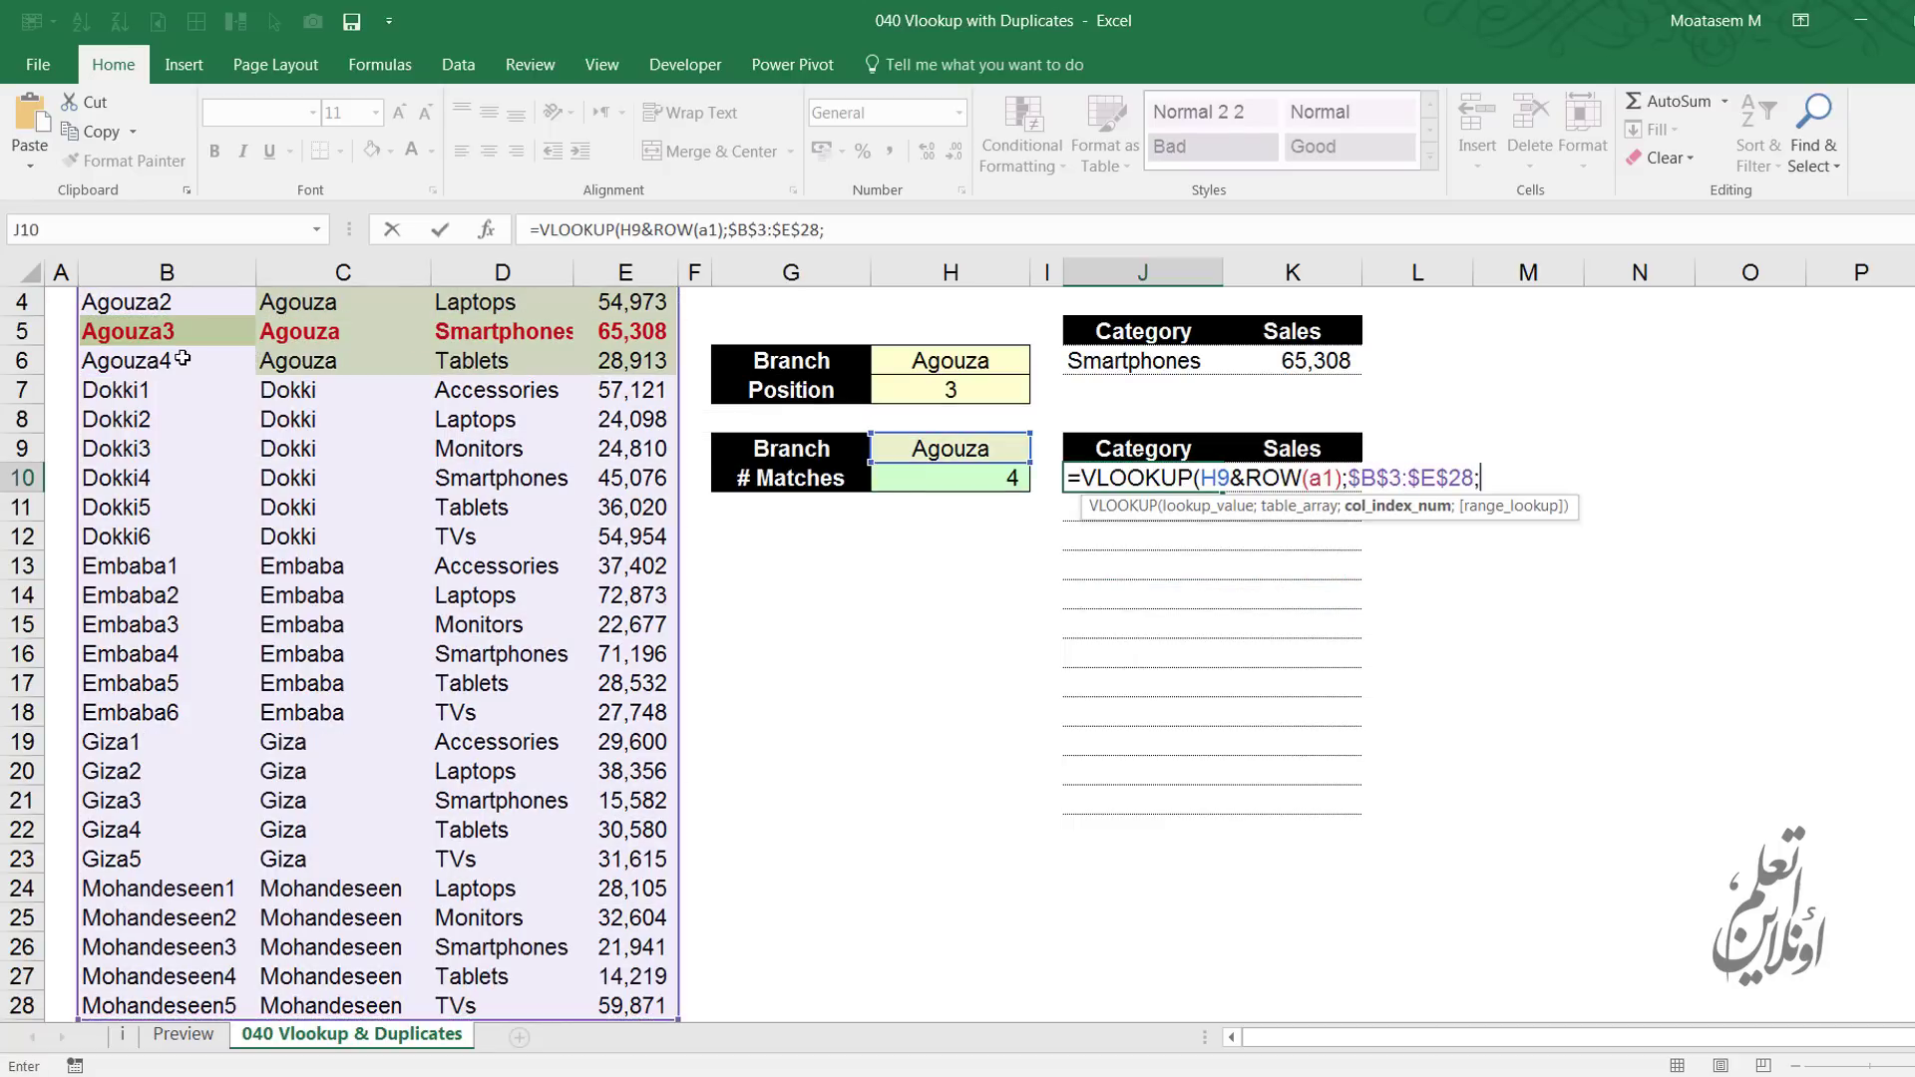
type(";")
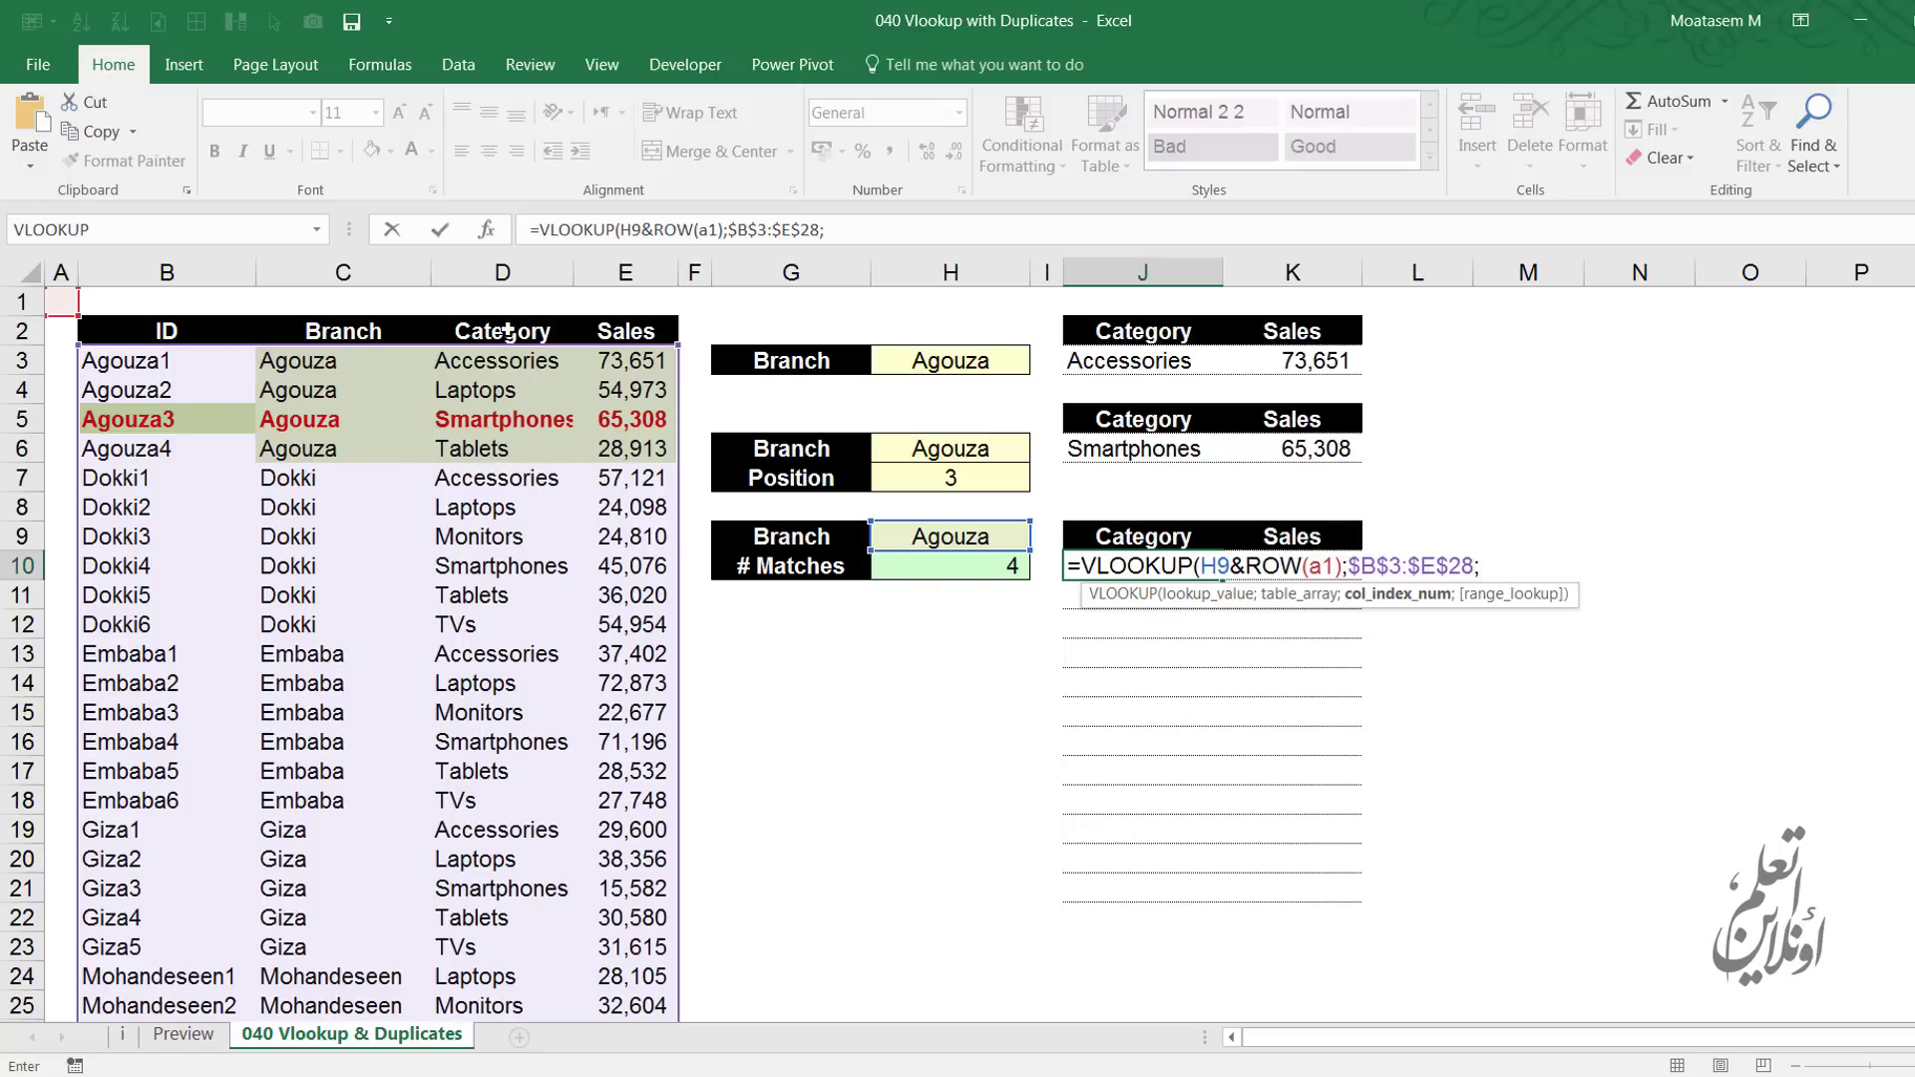
type("3;0)")
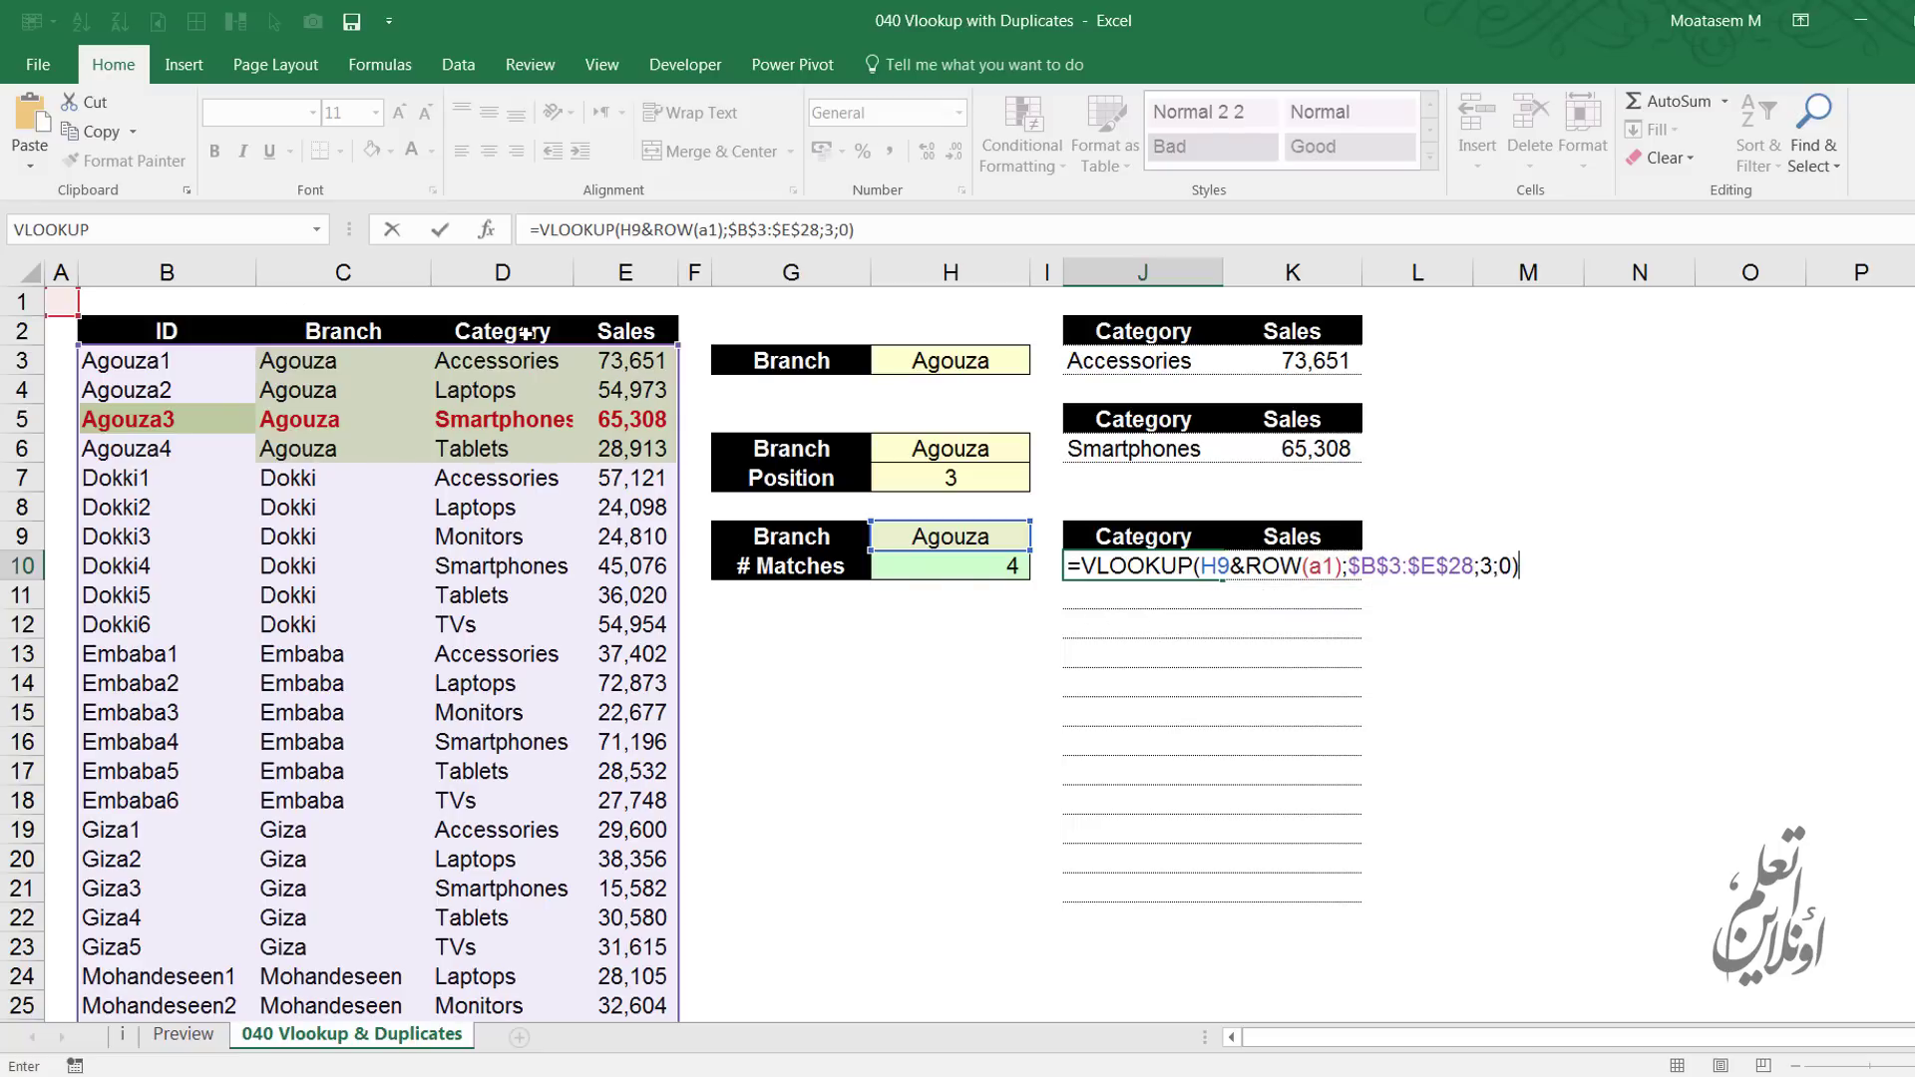
key("Return")
left_click(1113, 566)
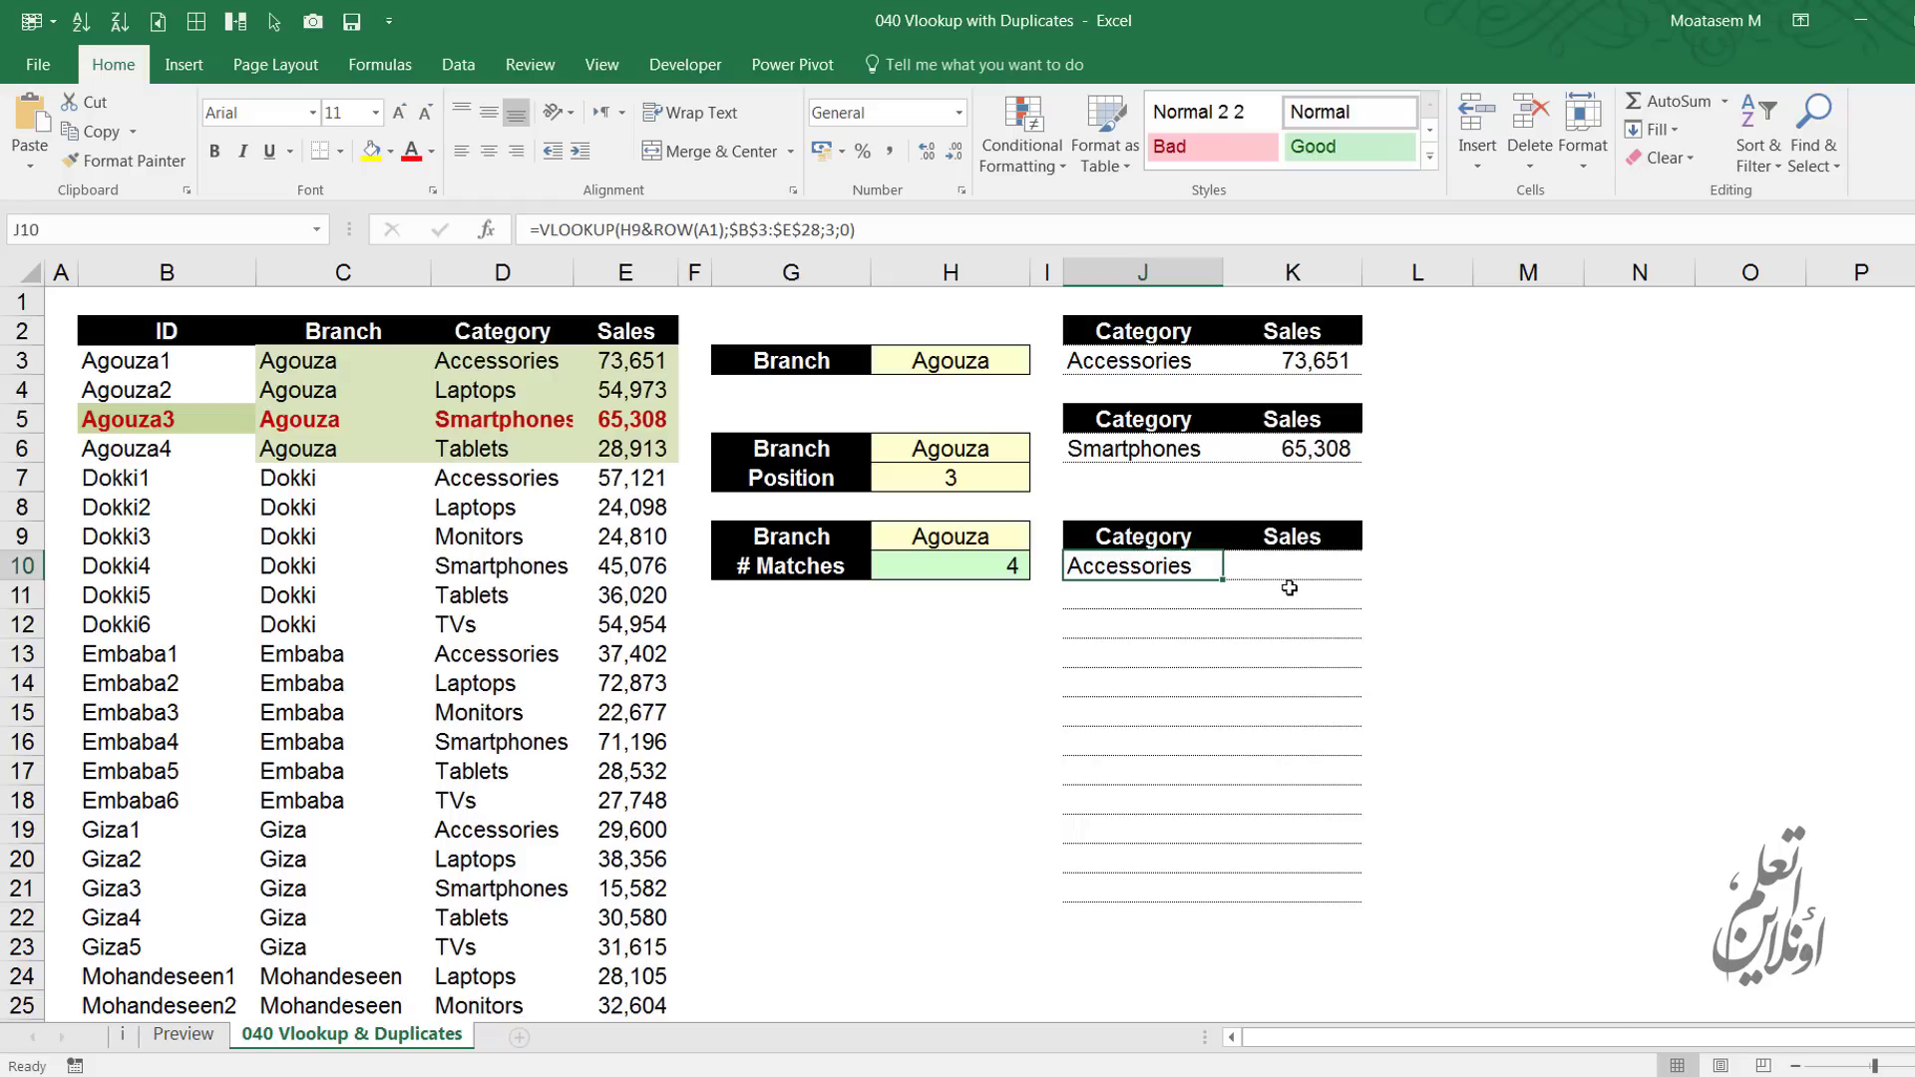
Fill the J10 formula down to J21 and inspect the cell references in J10 and J12
left_click_drag(1223, 579, 1223, 887)
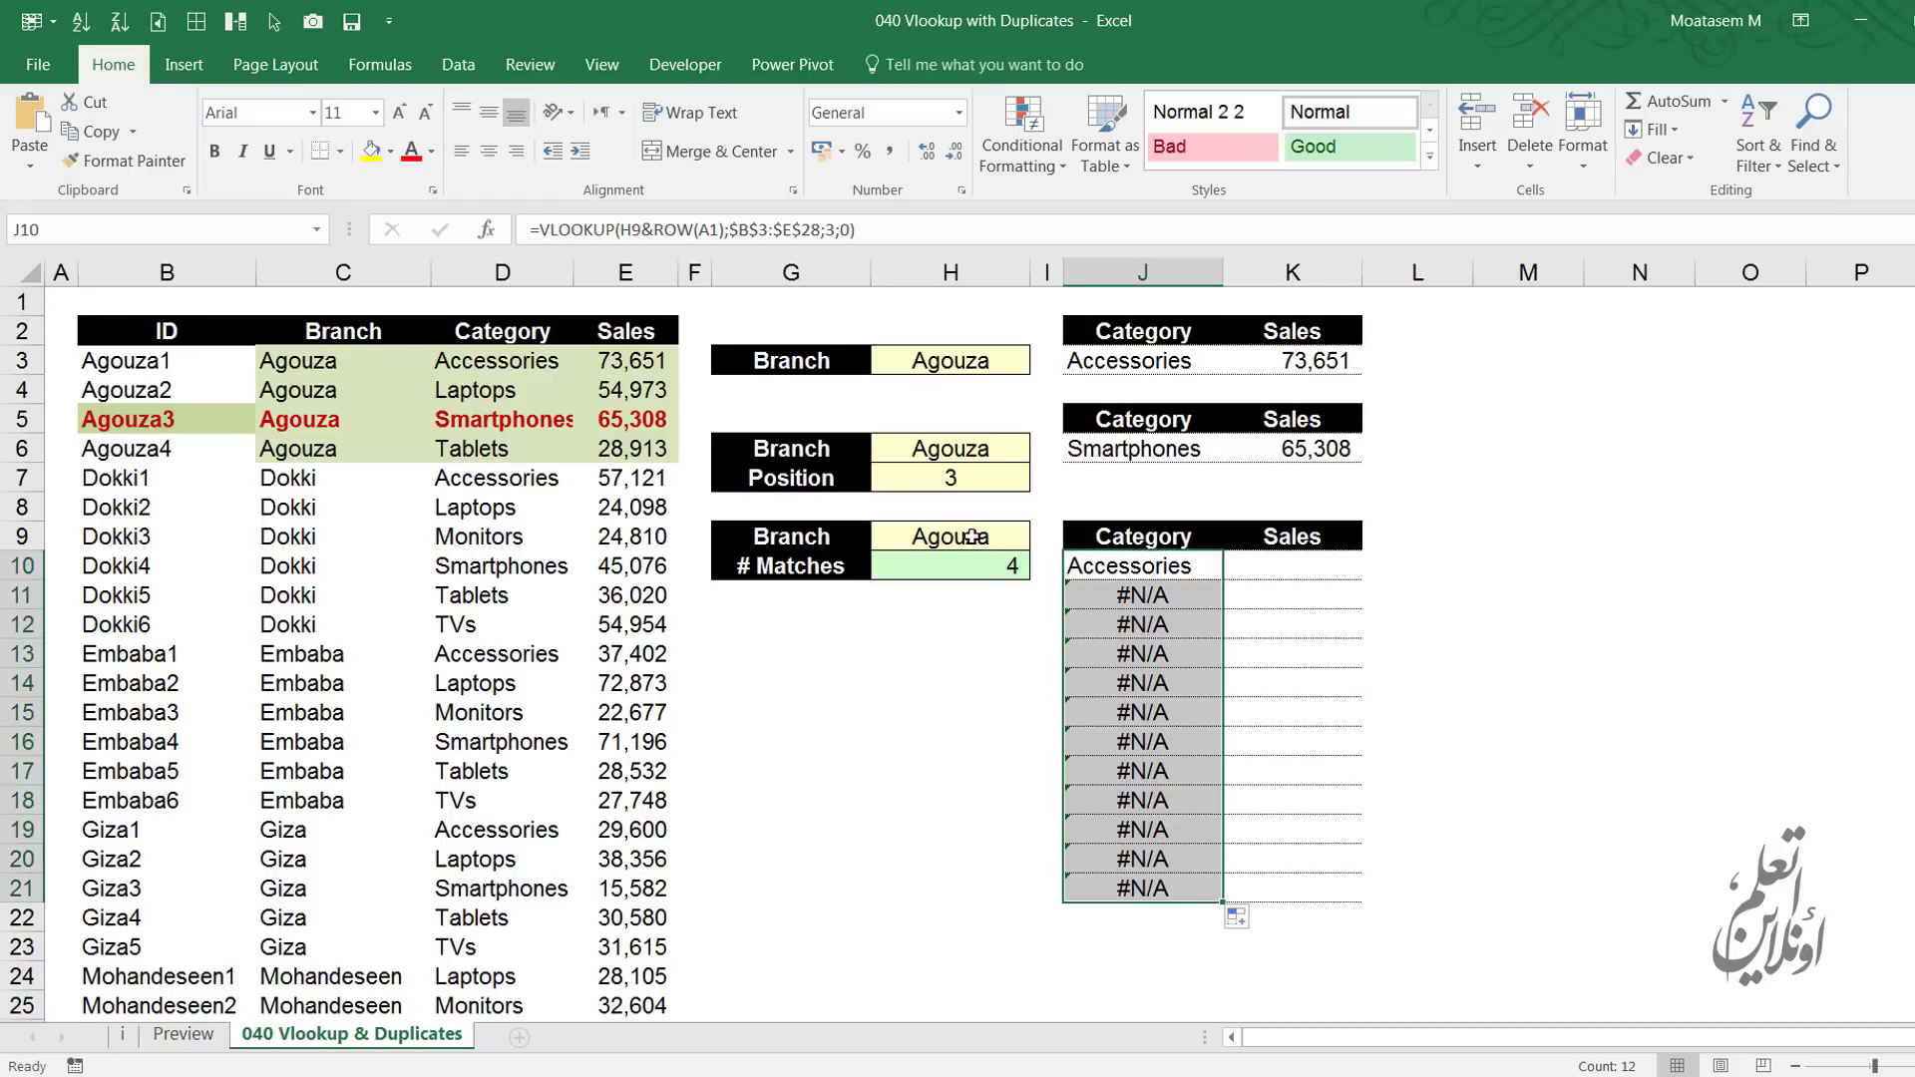
key("F2")
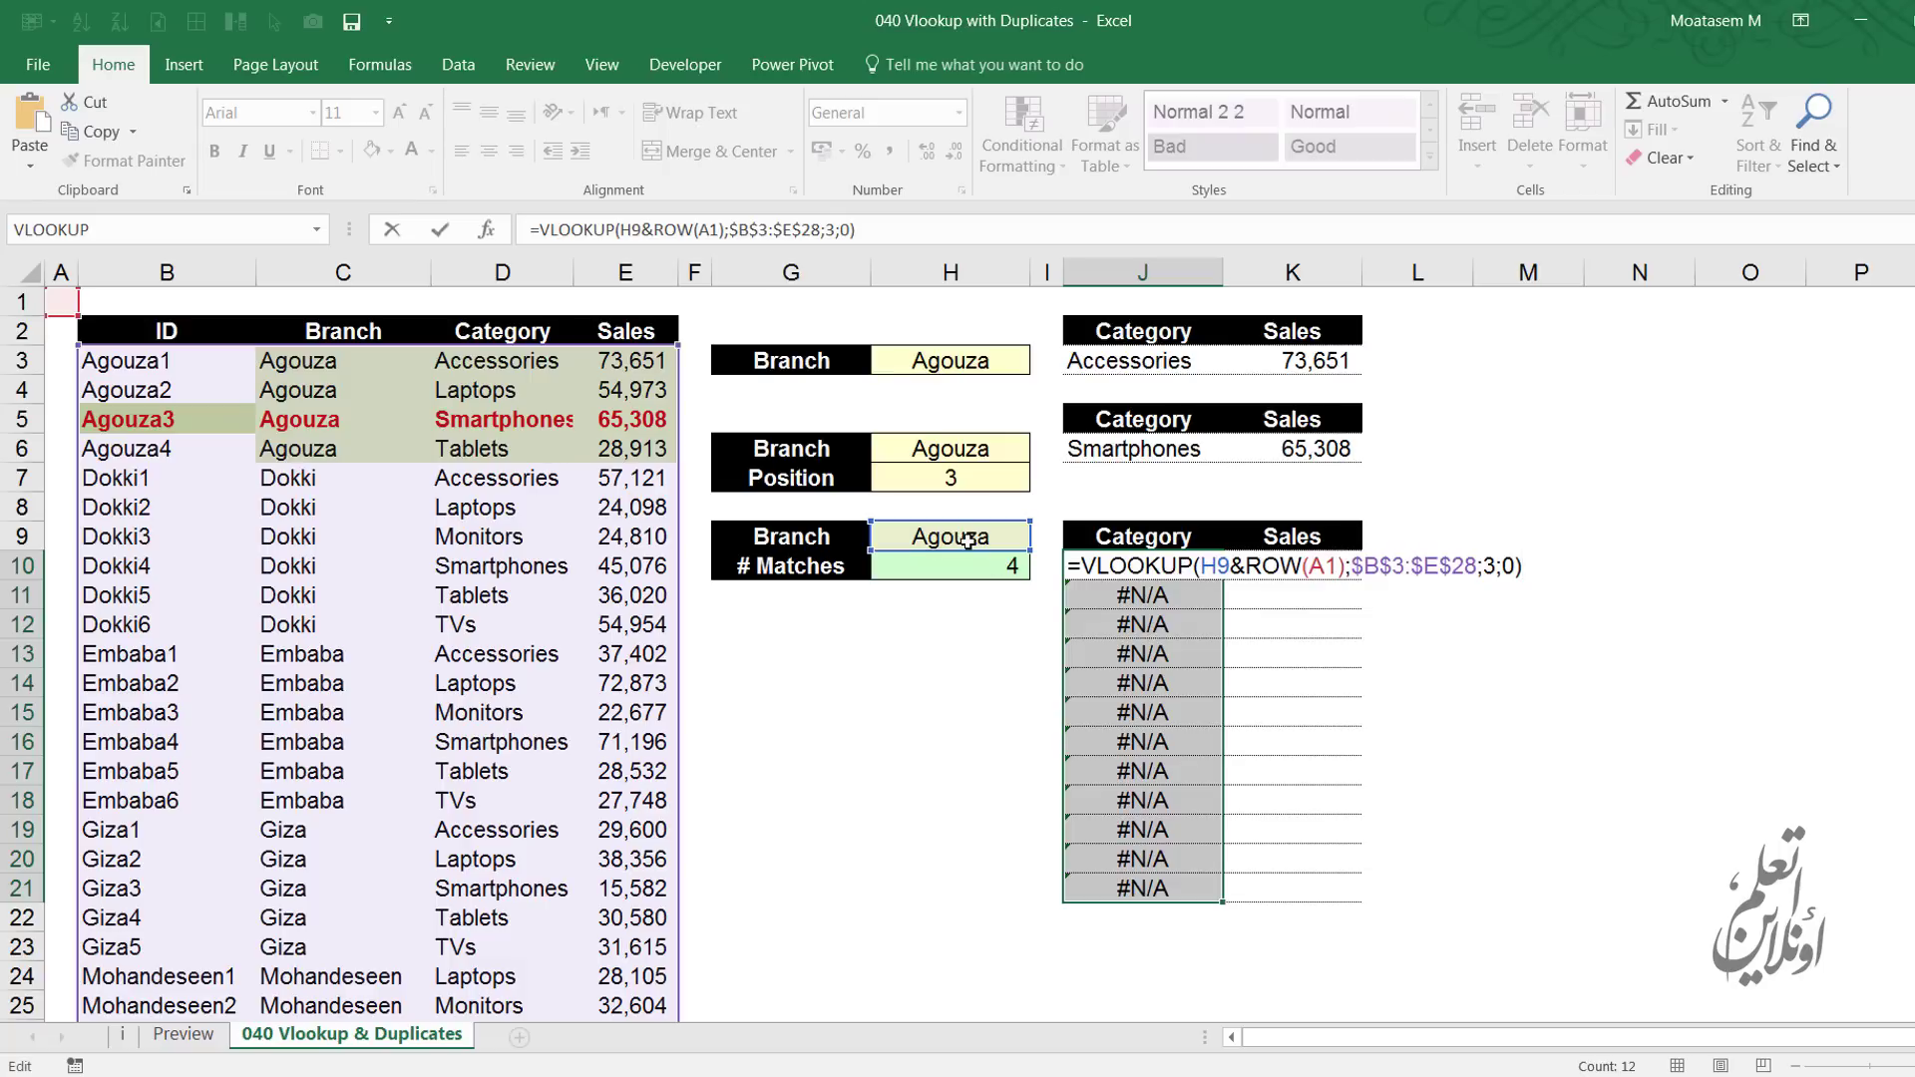
key("ctrl+Return")
key("Down")
key("Down")
key("F2")
key("Escape")
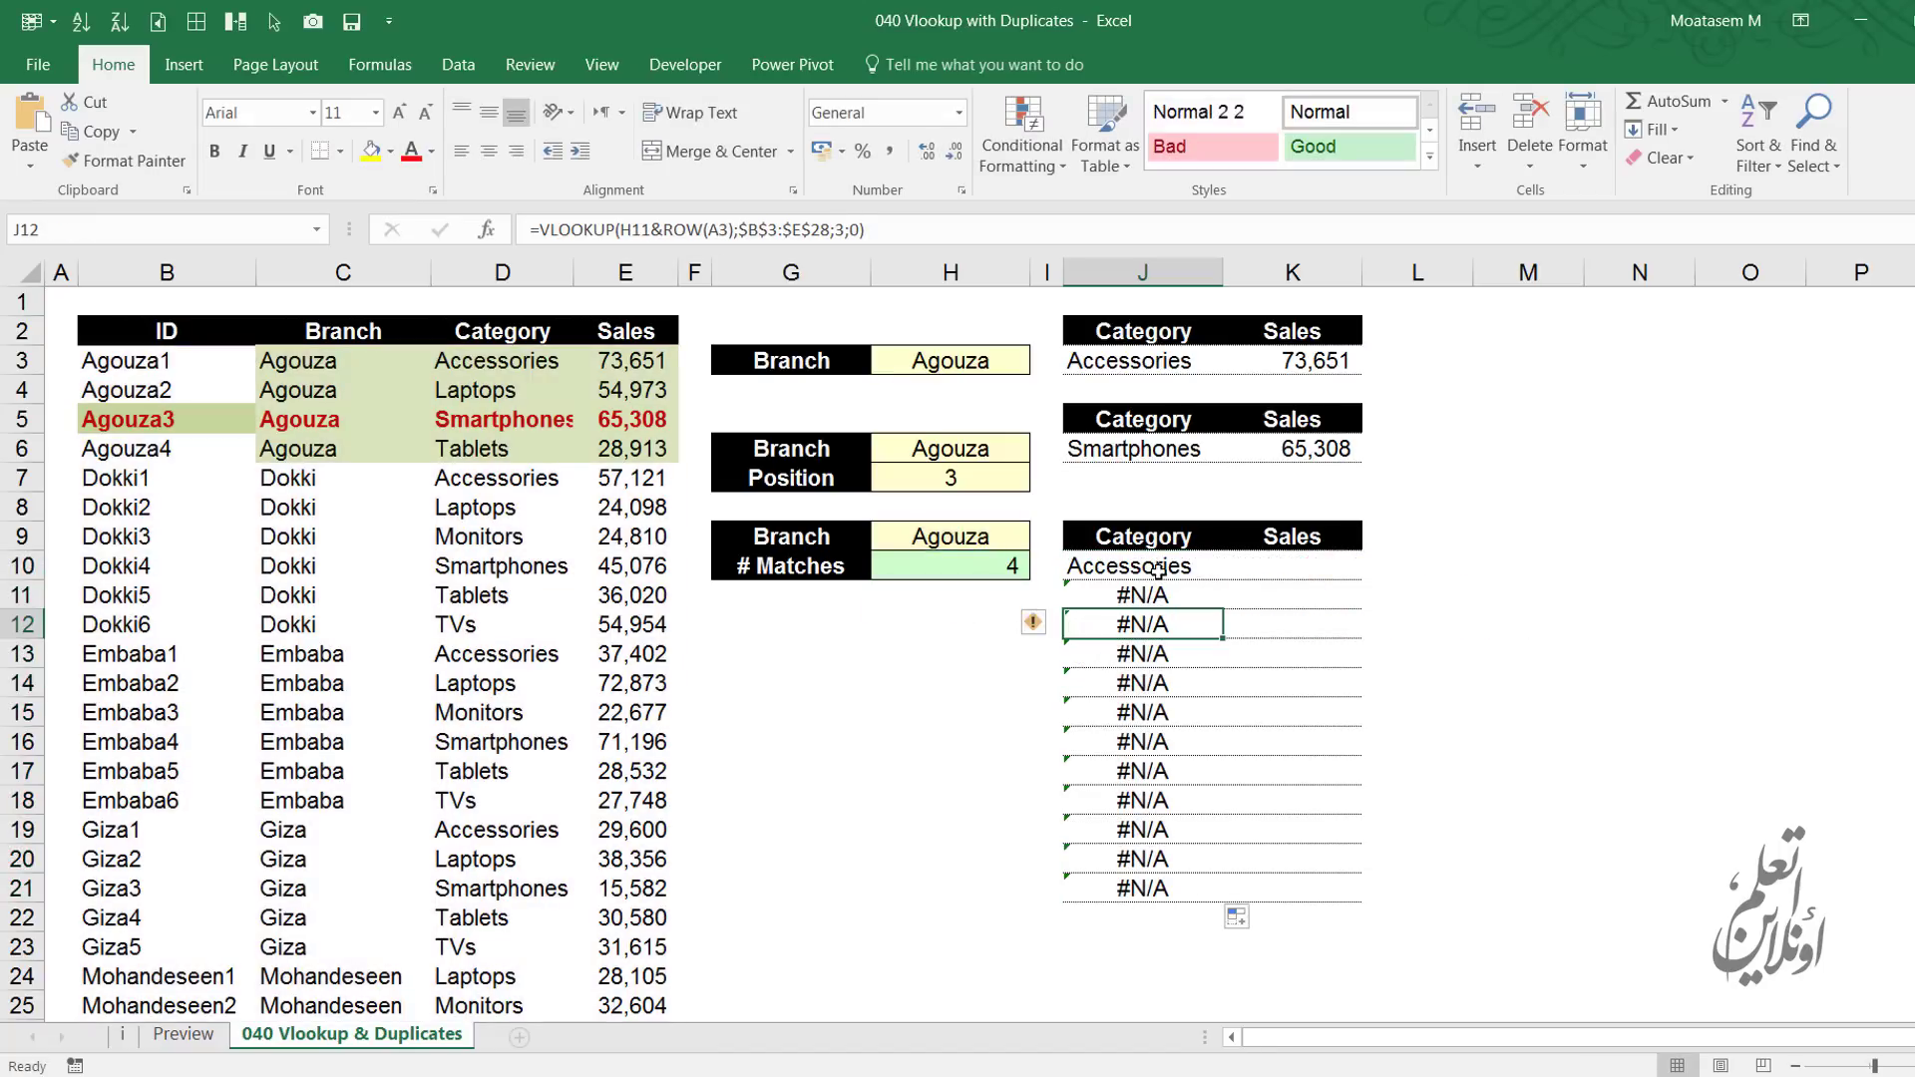
Make the H9 reference in J10 absolute as $H$9 and refill the formula down to J21
double_click(1222, 564)
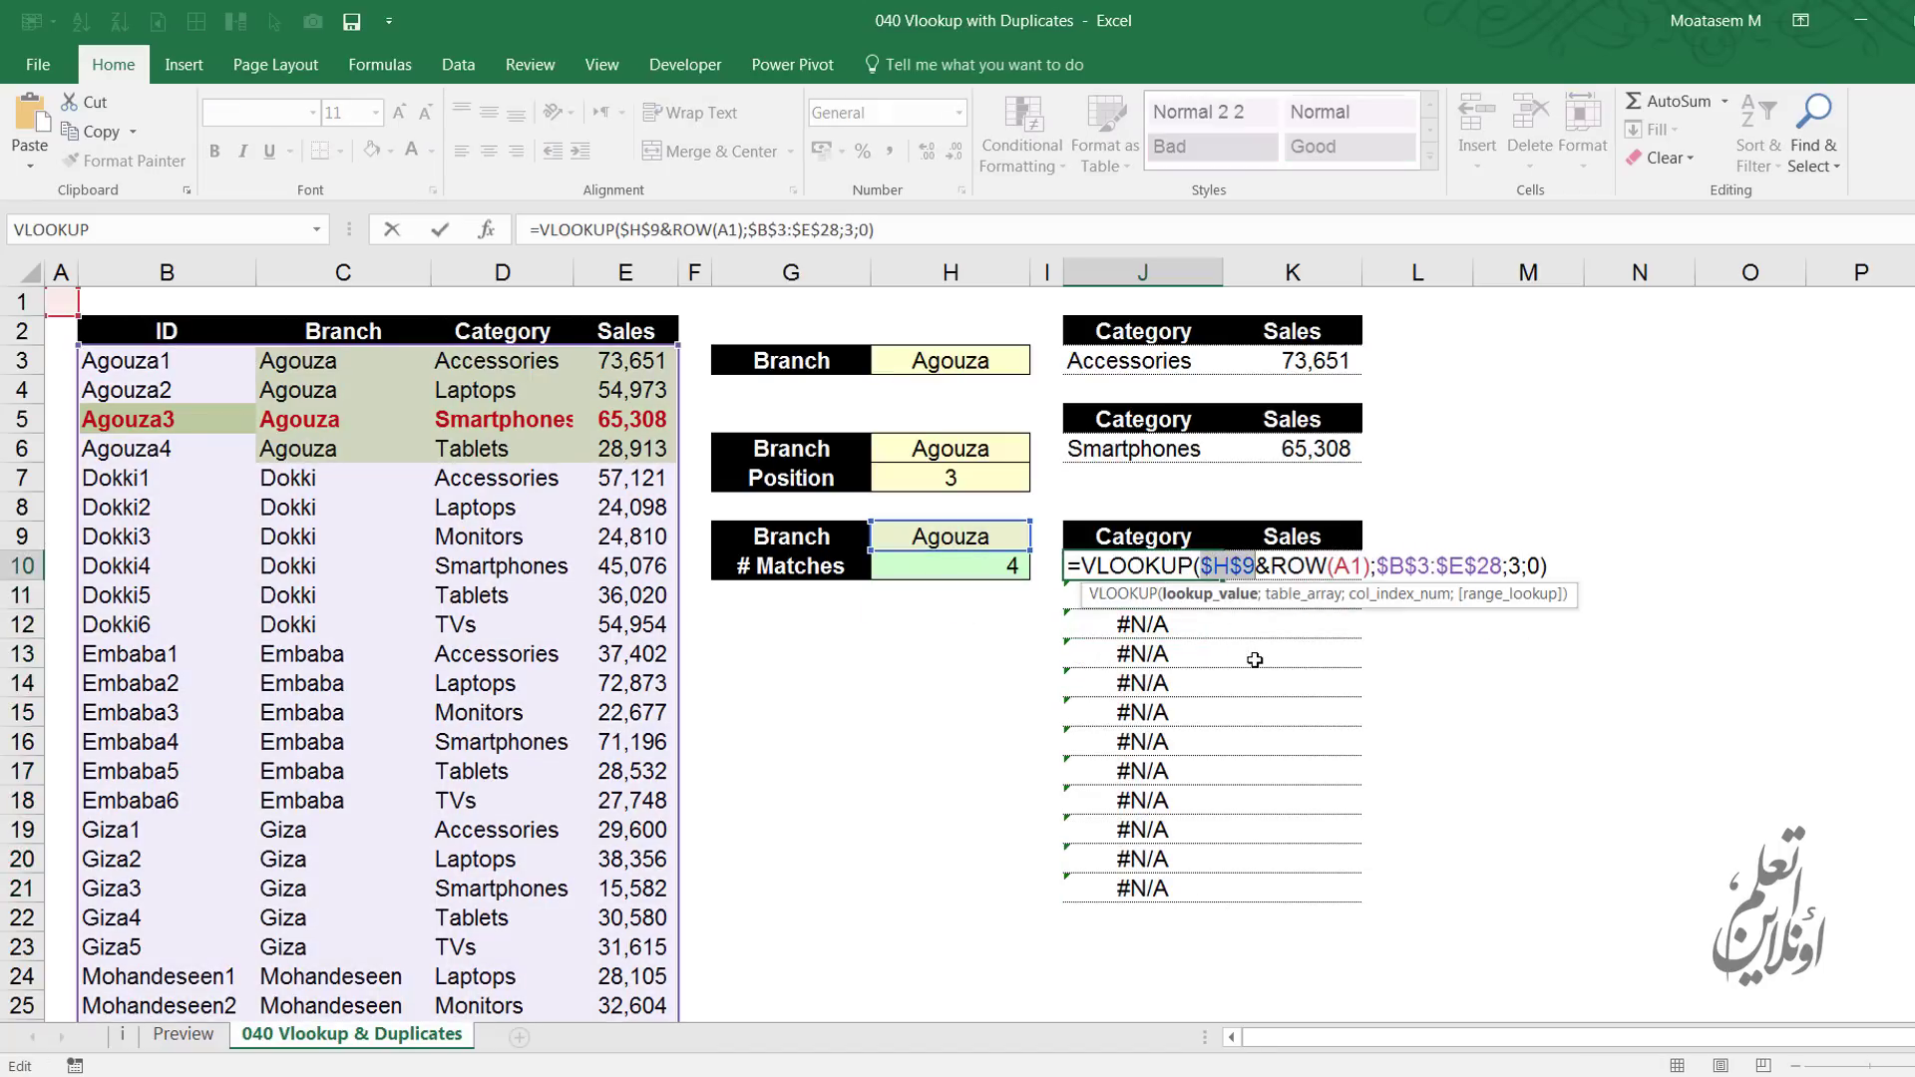
key("Escape")
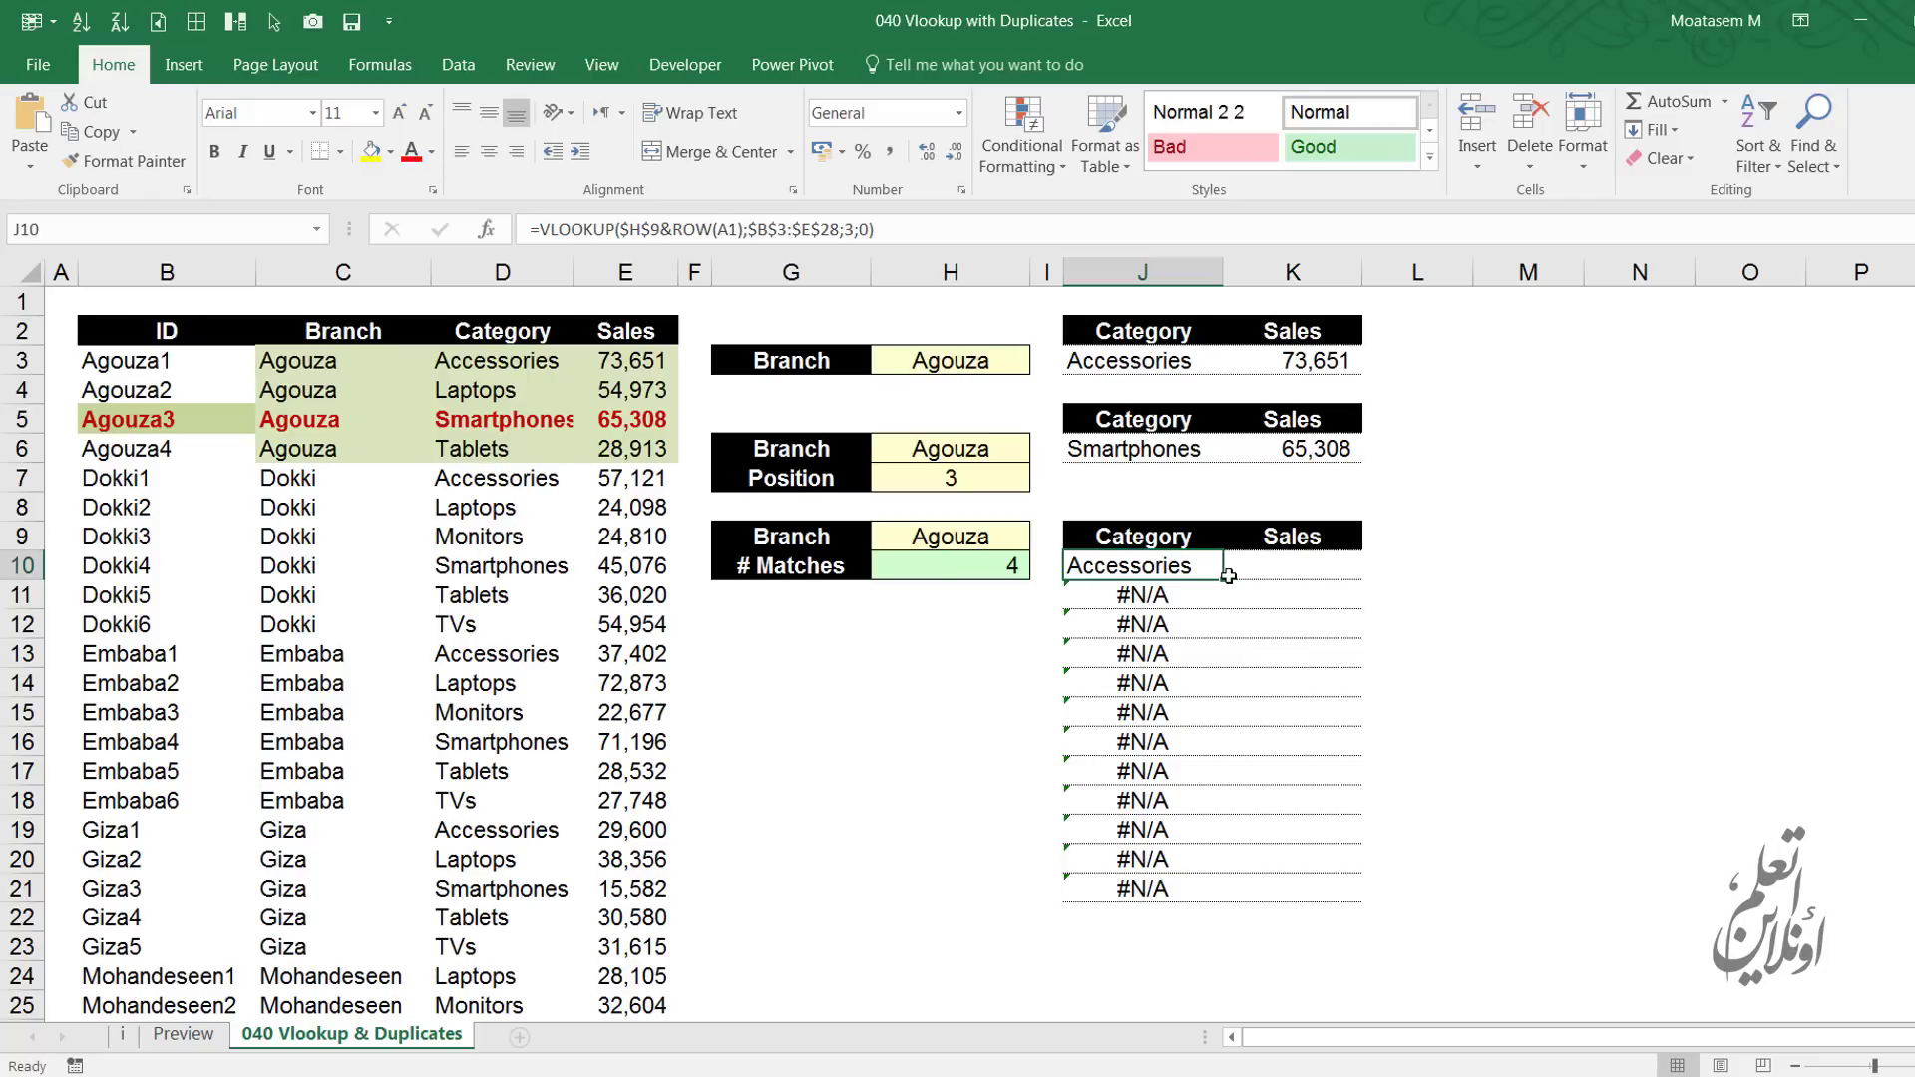
left_click_drag(1223, 580, 1226, 900)
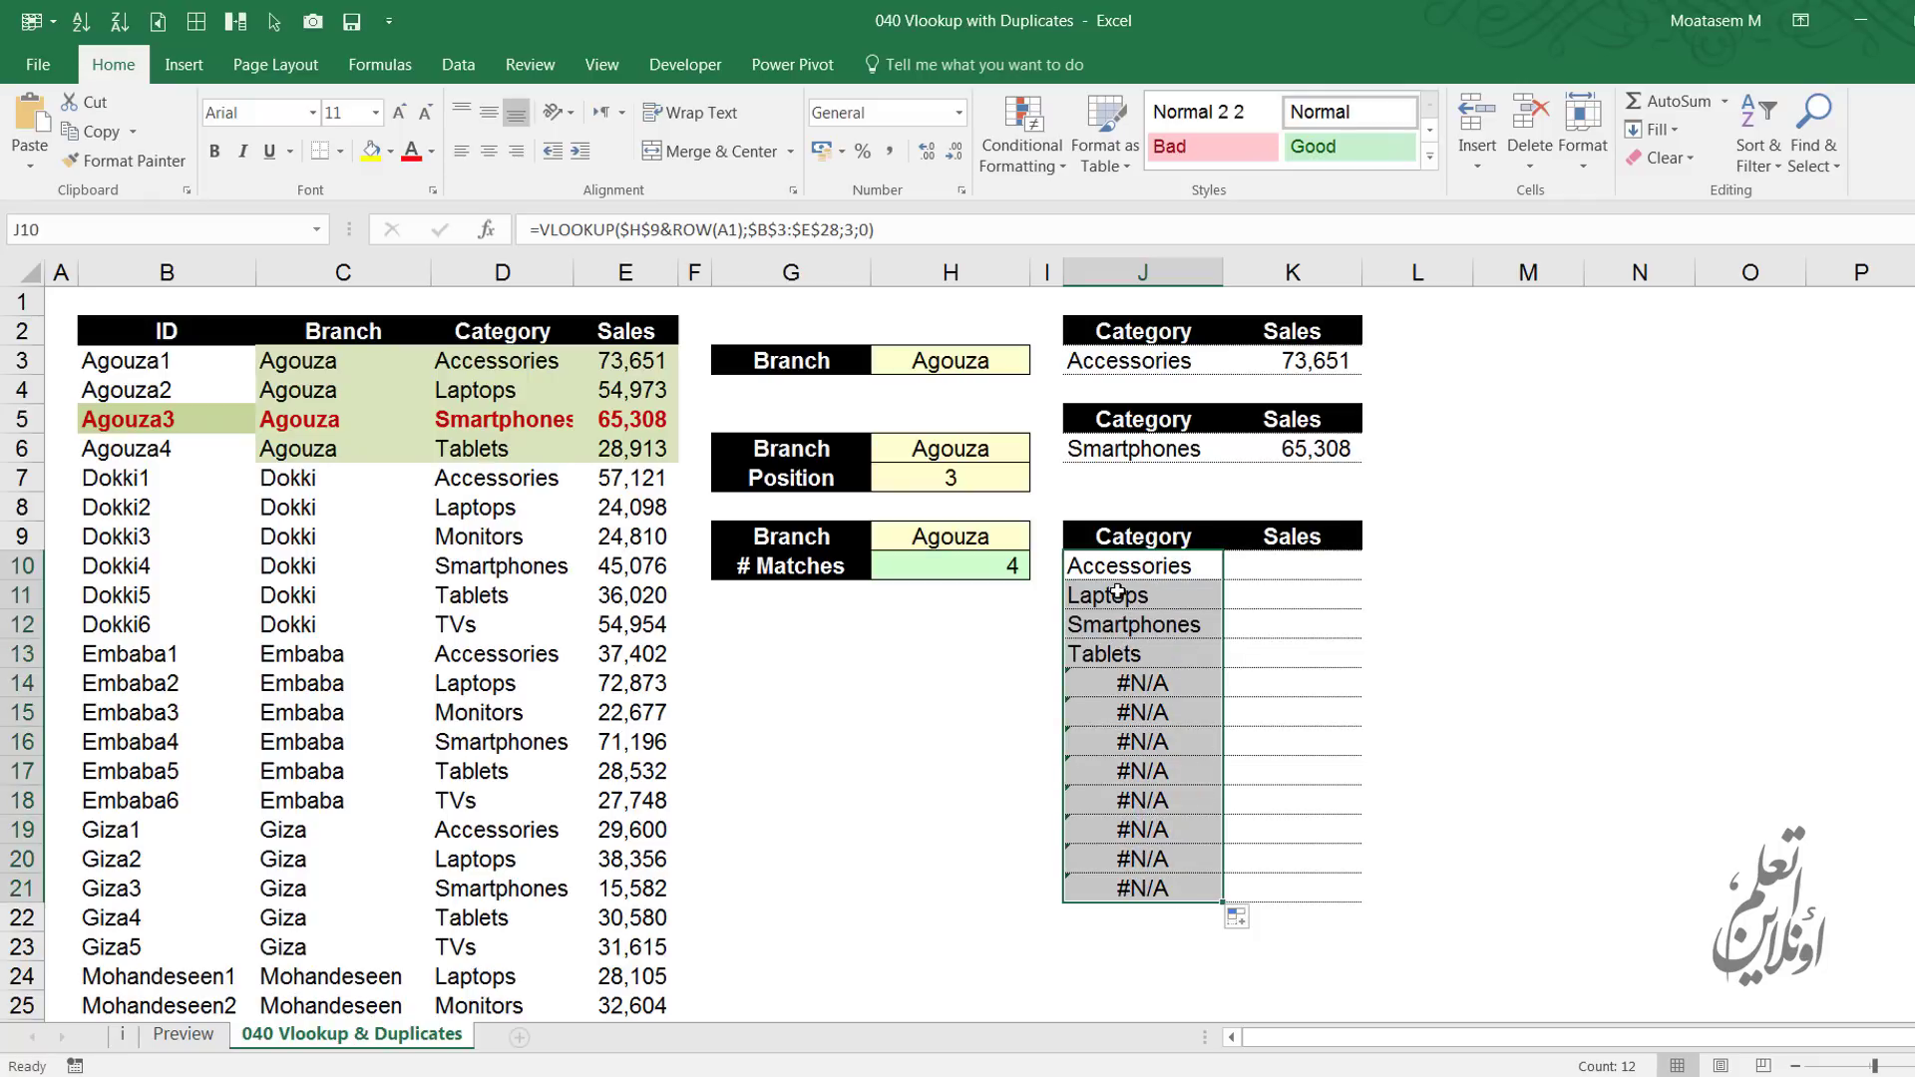
Examine the match-count formula in H10 and the category lookup formula in J10
left_click(980, 567)
double_click(1001, 571)
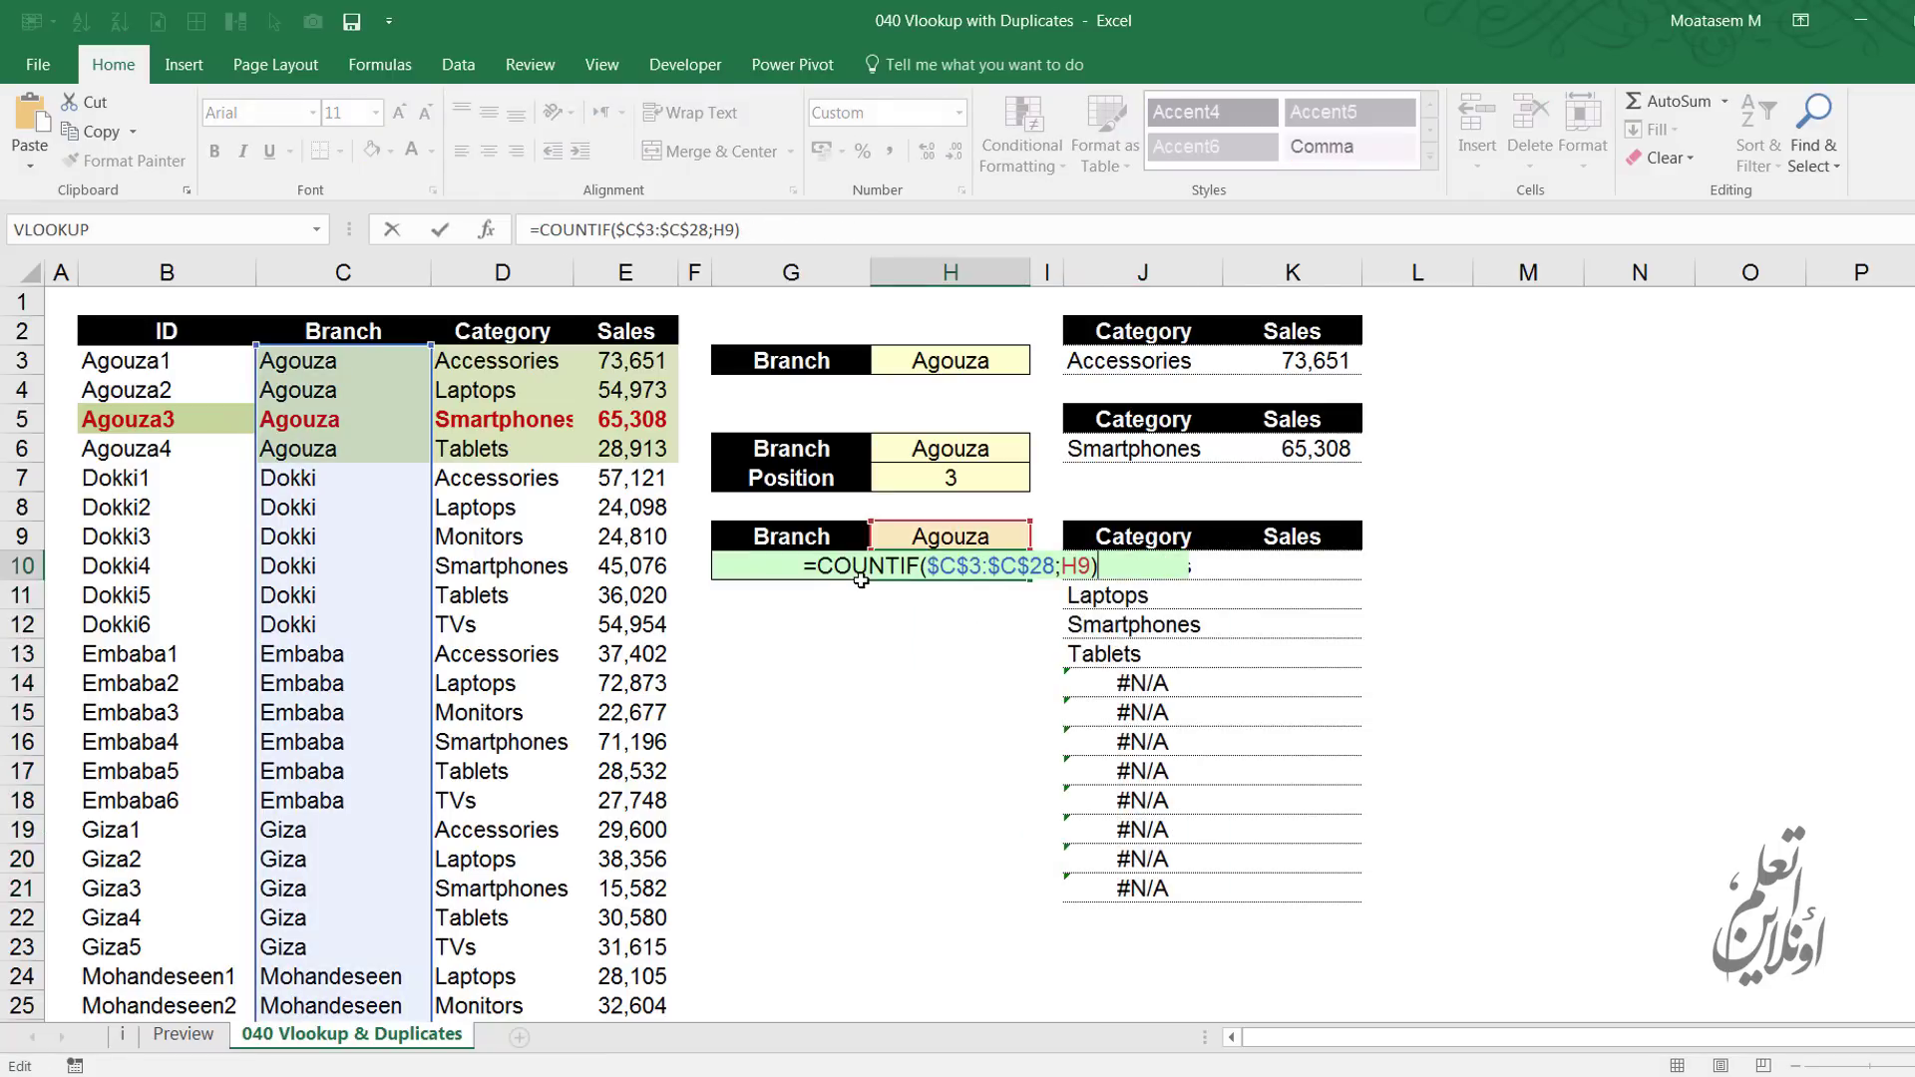
key("ctrl+Return")
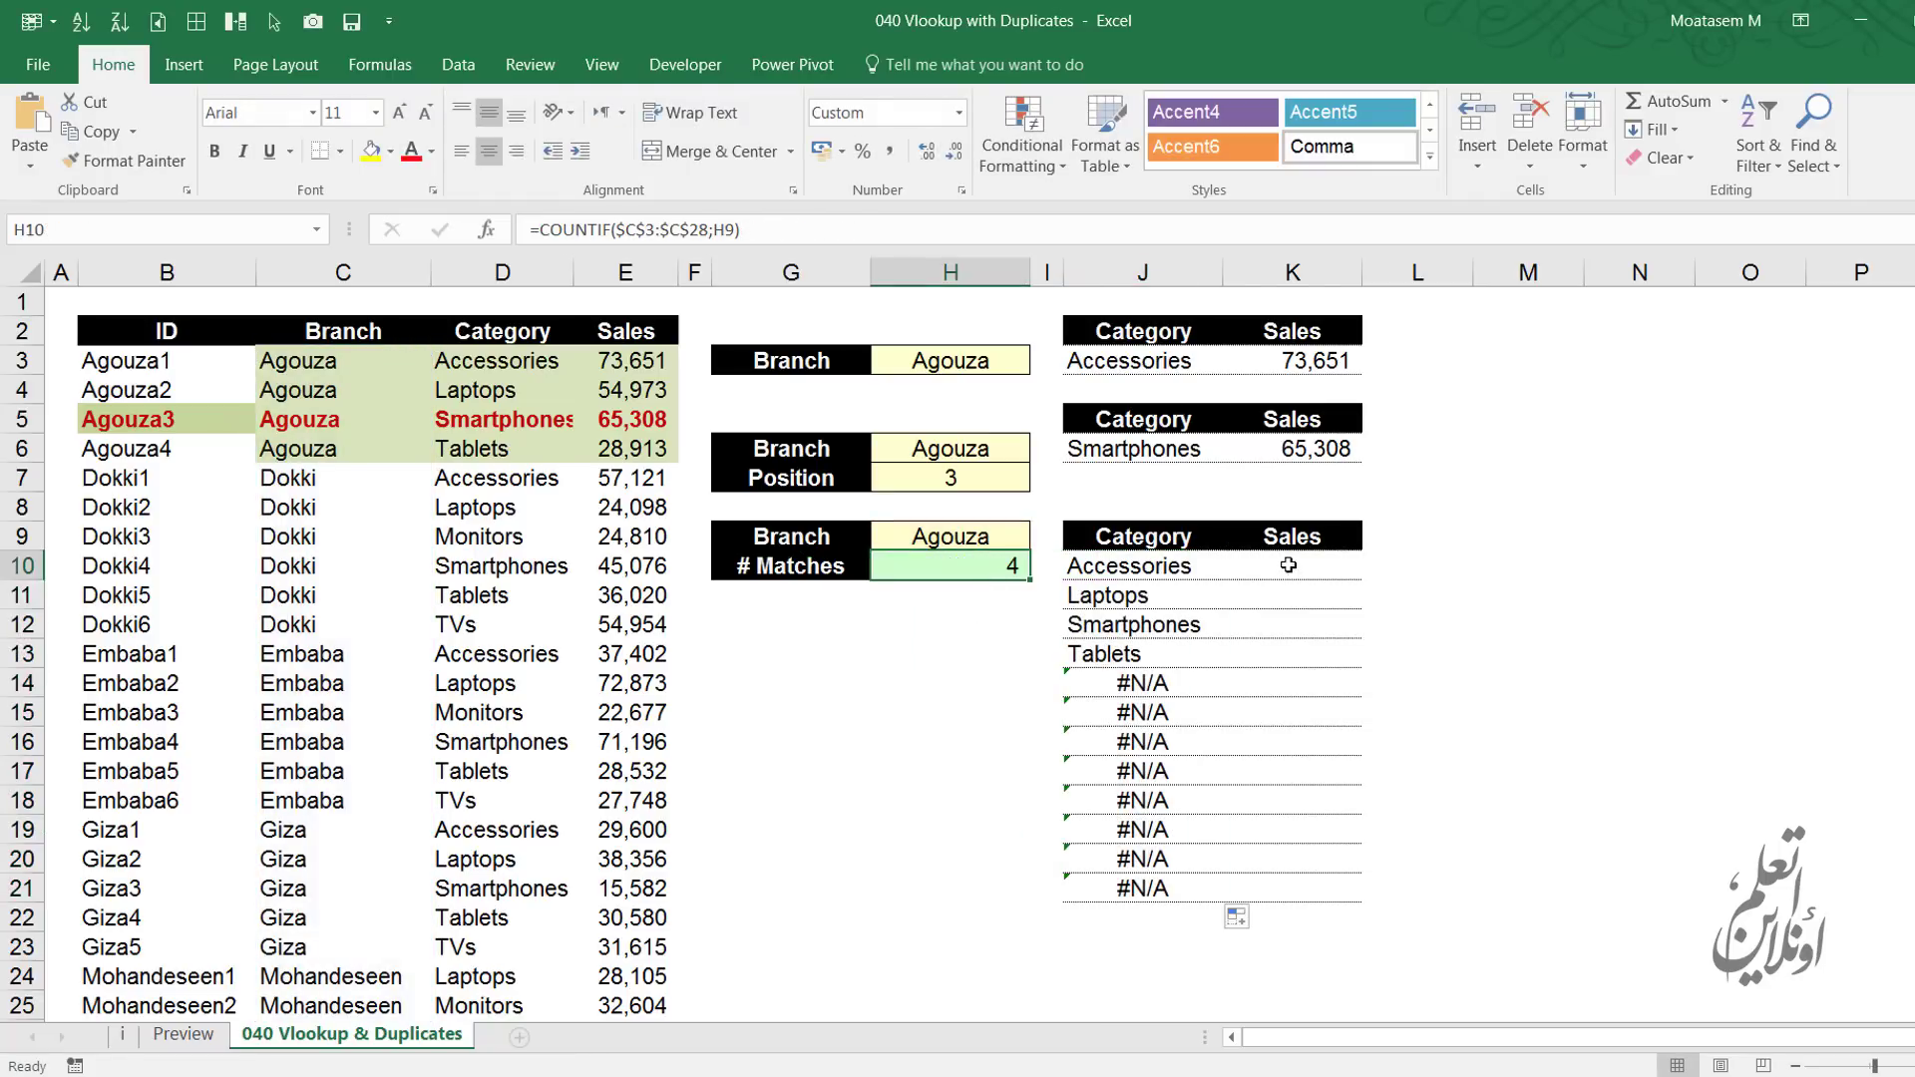
double_click(1162, 566)
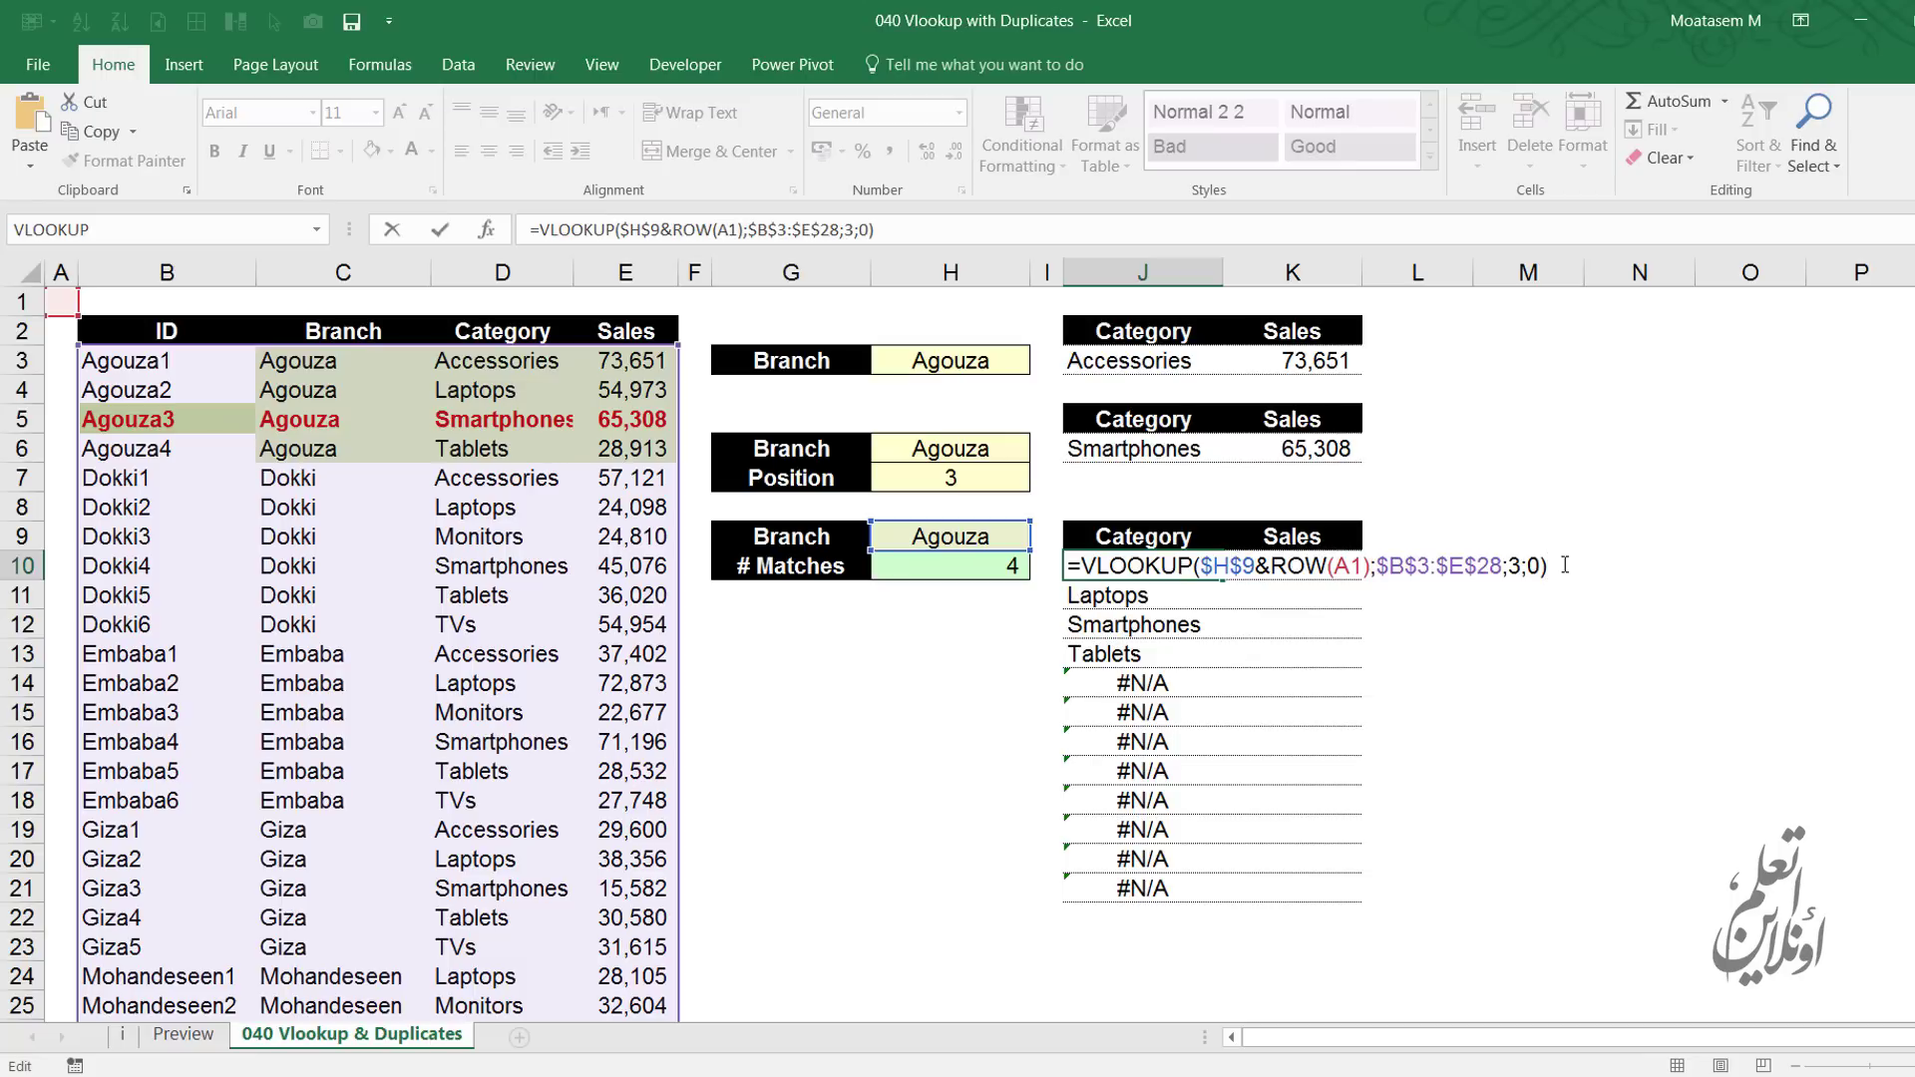
key("ctrl+Return")
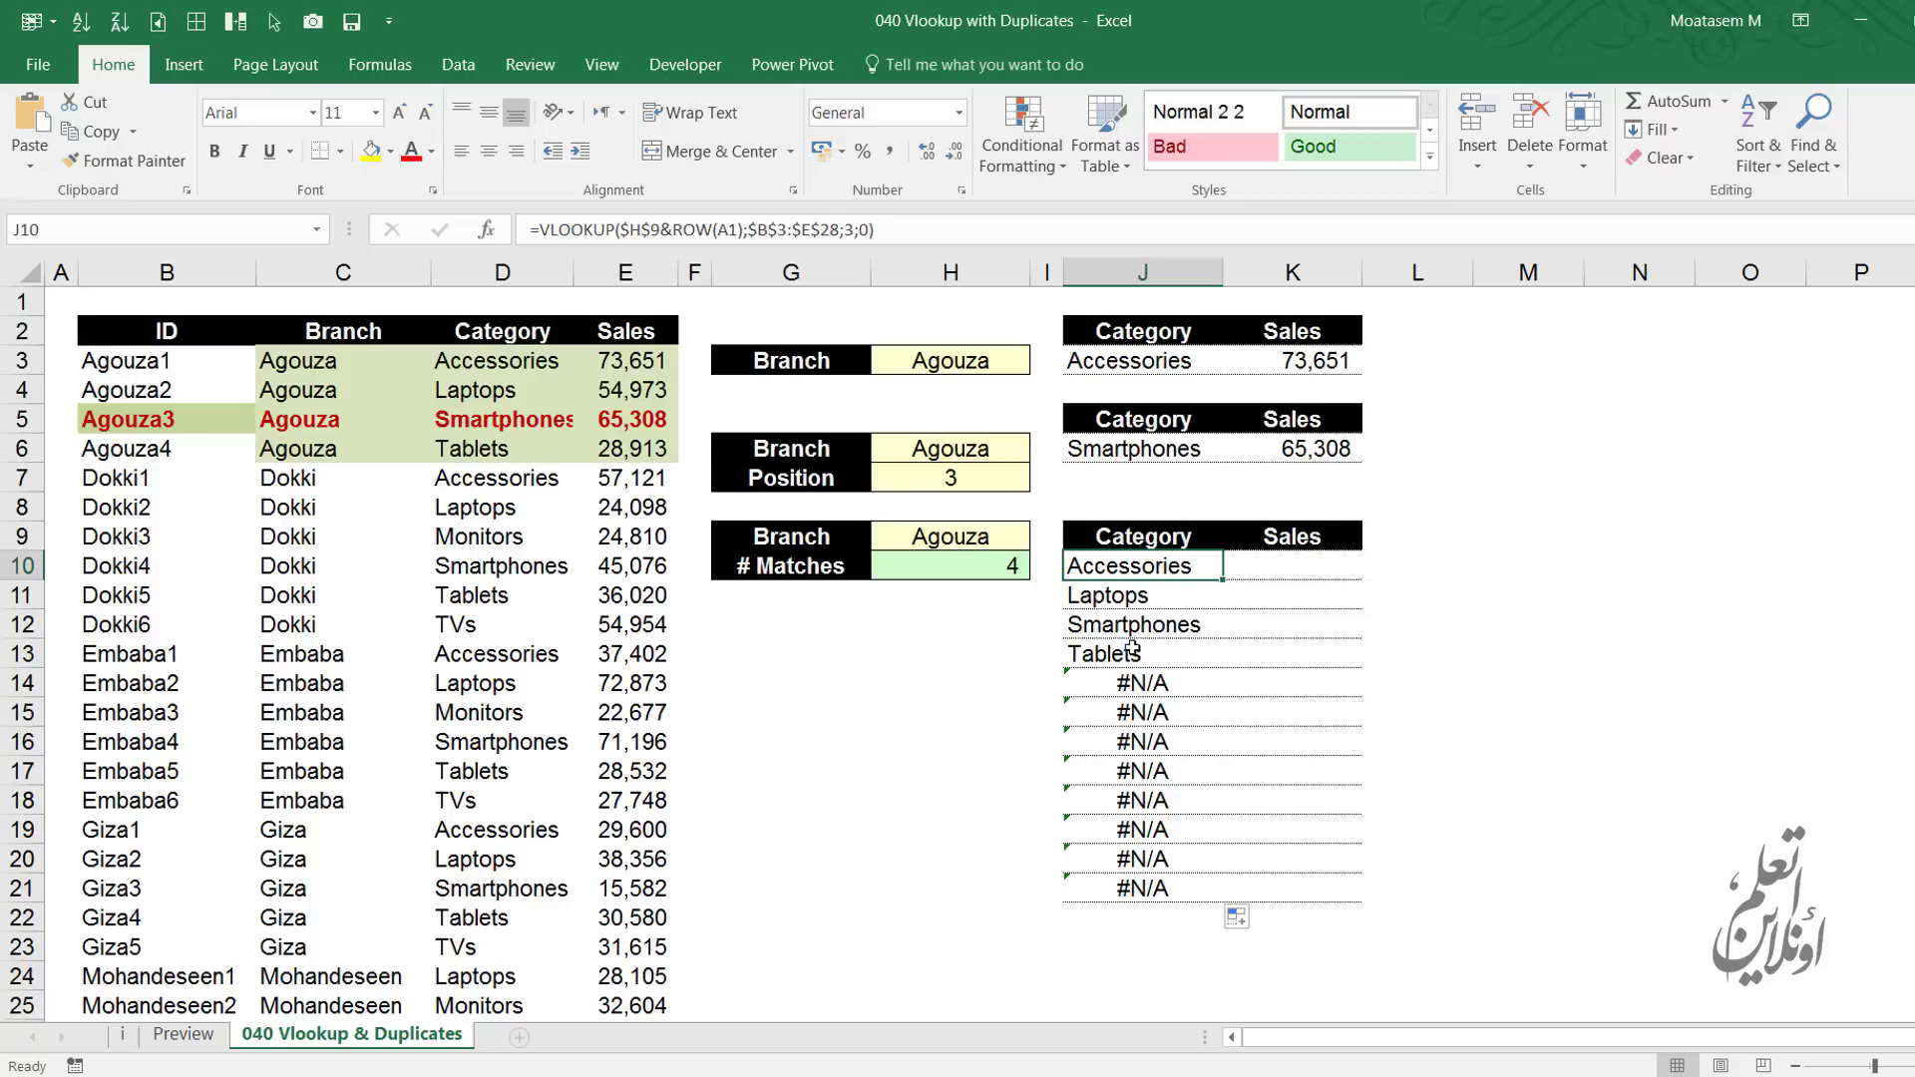
Wrap the J10 lookup in IFERROR with empty text "" as the error value and fill it down to J21
double_click(1096, 566)
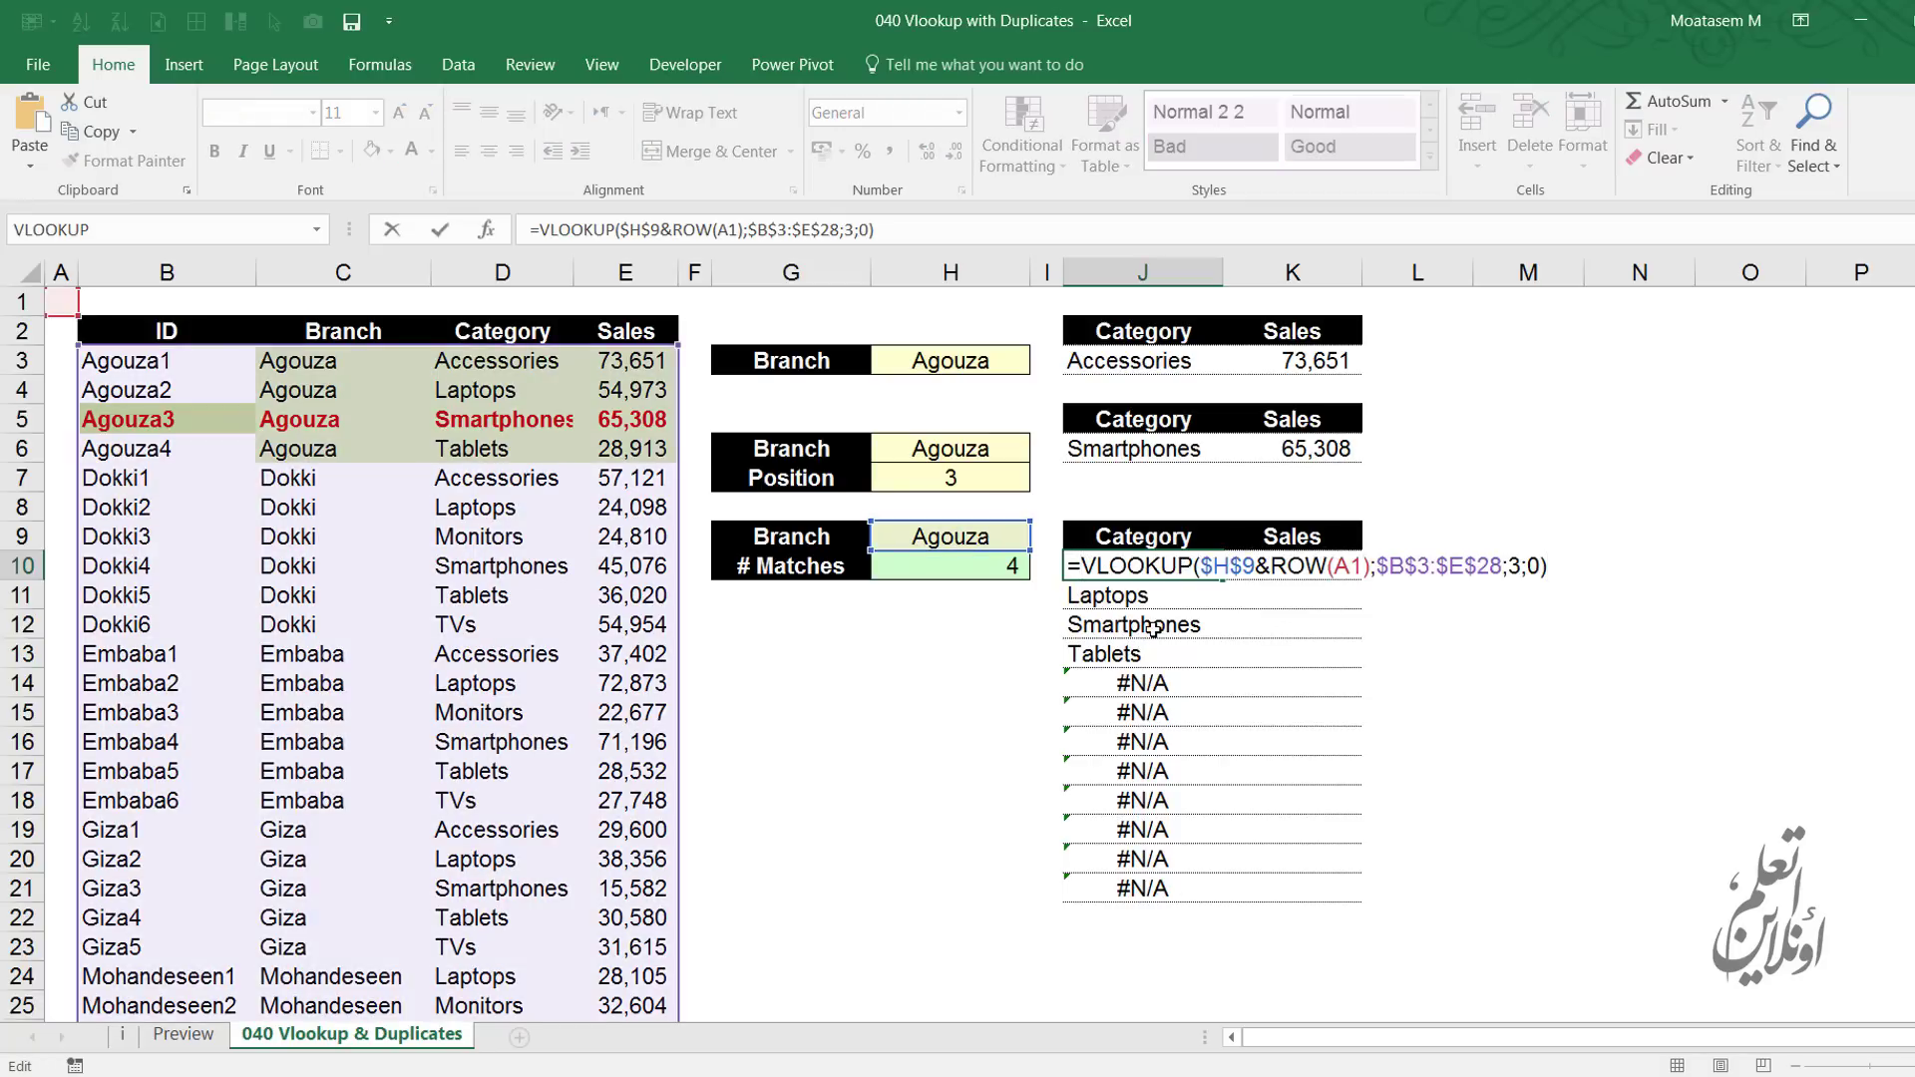
type("if")
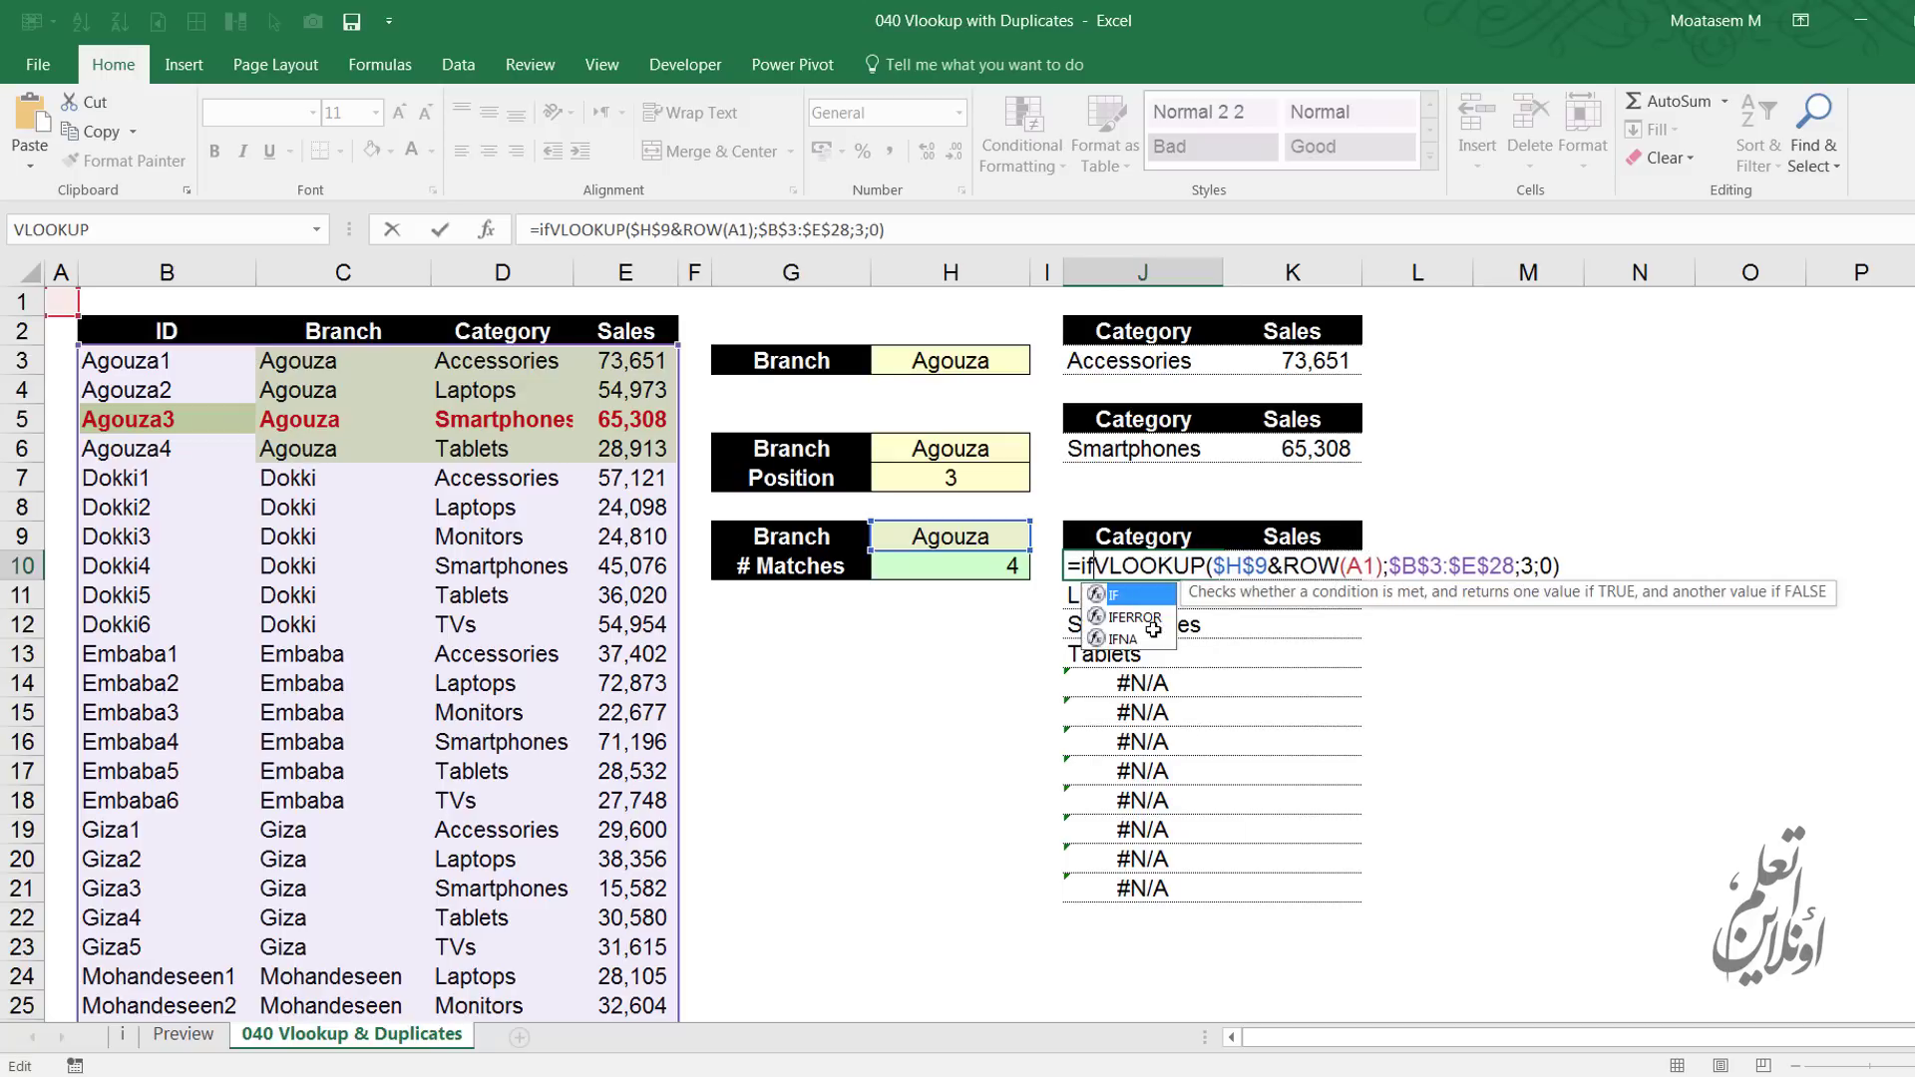
key("Down")
key("Tab")
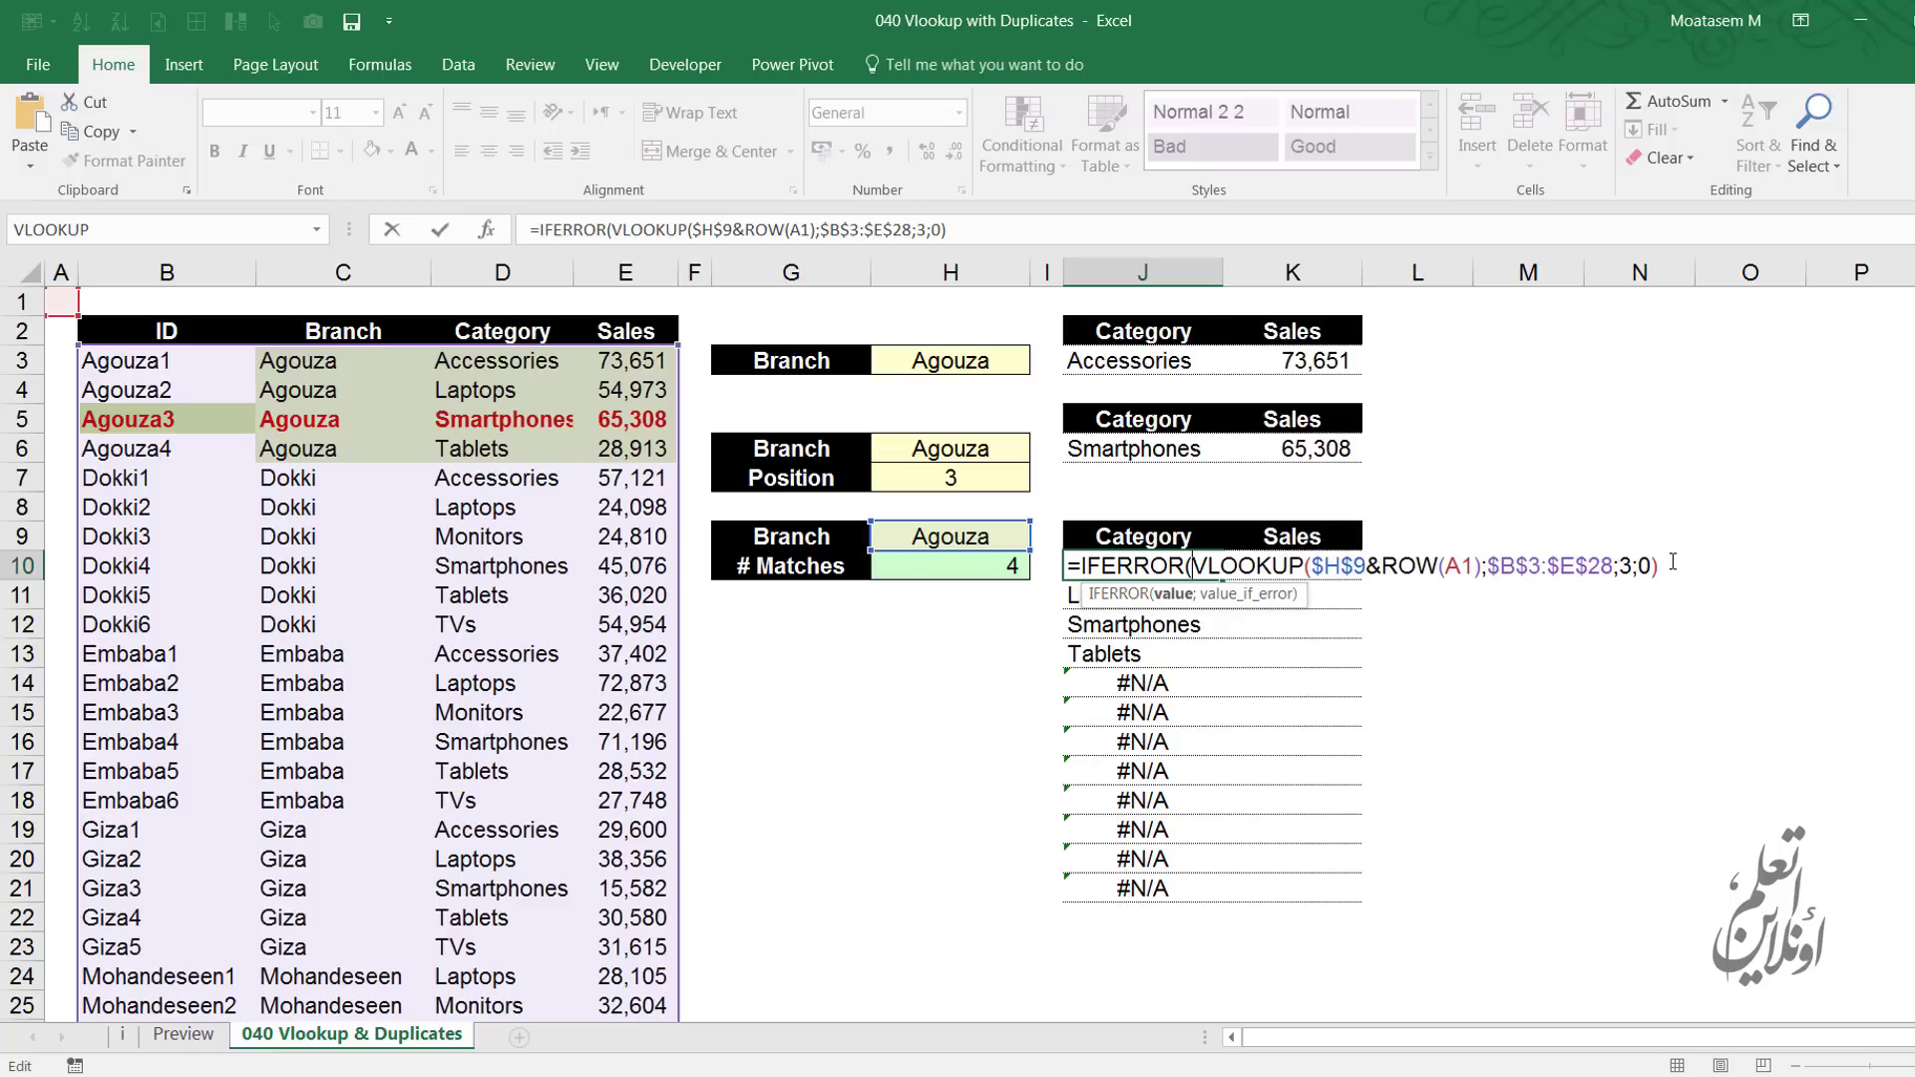
left_click(1177, 596)
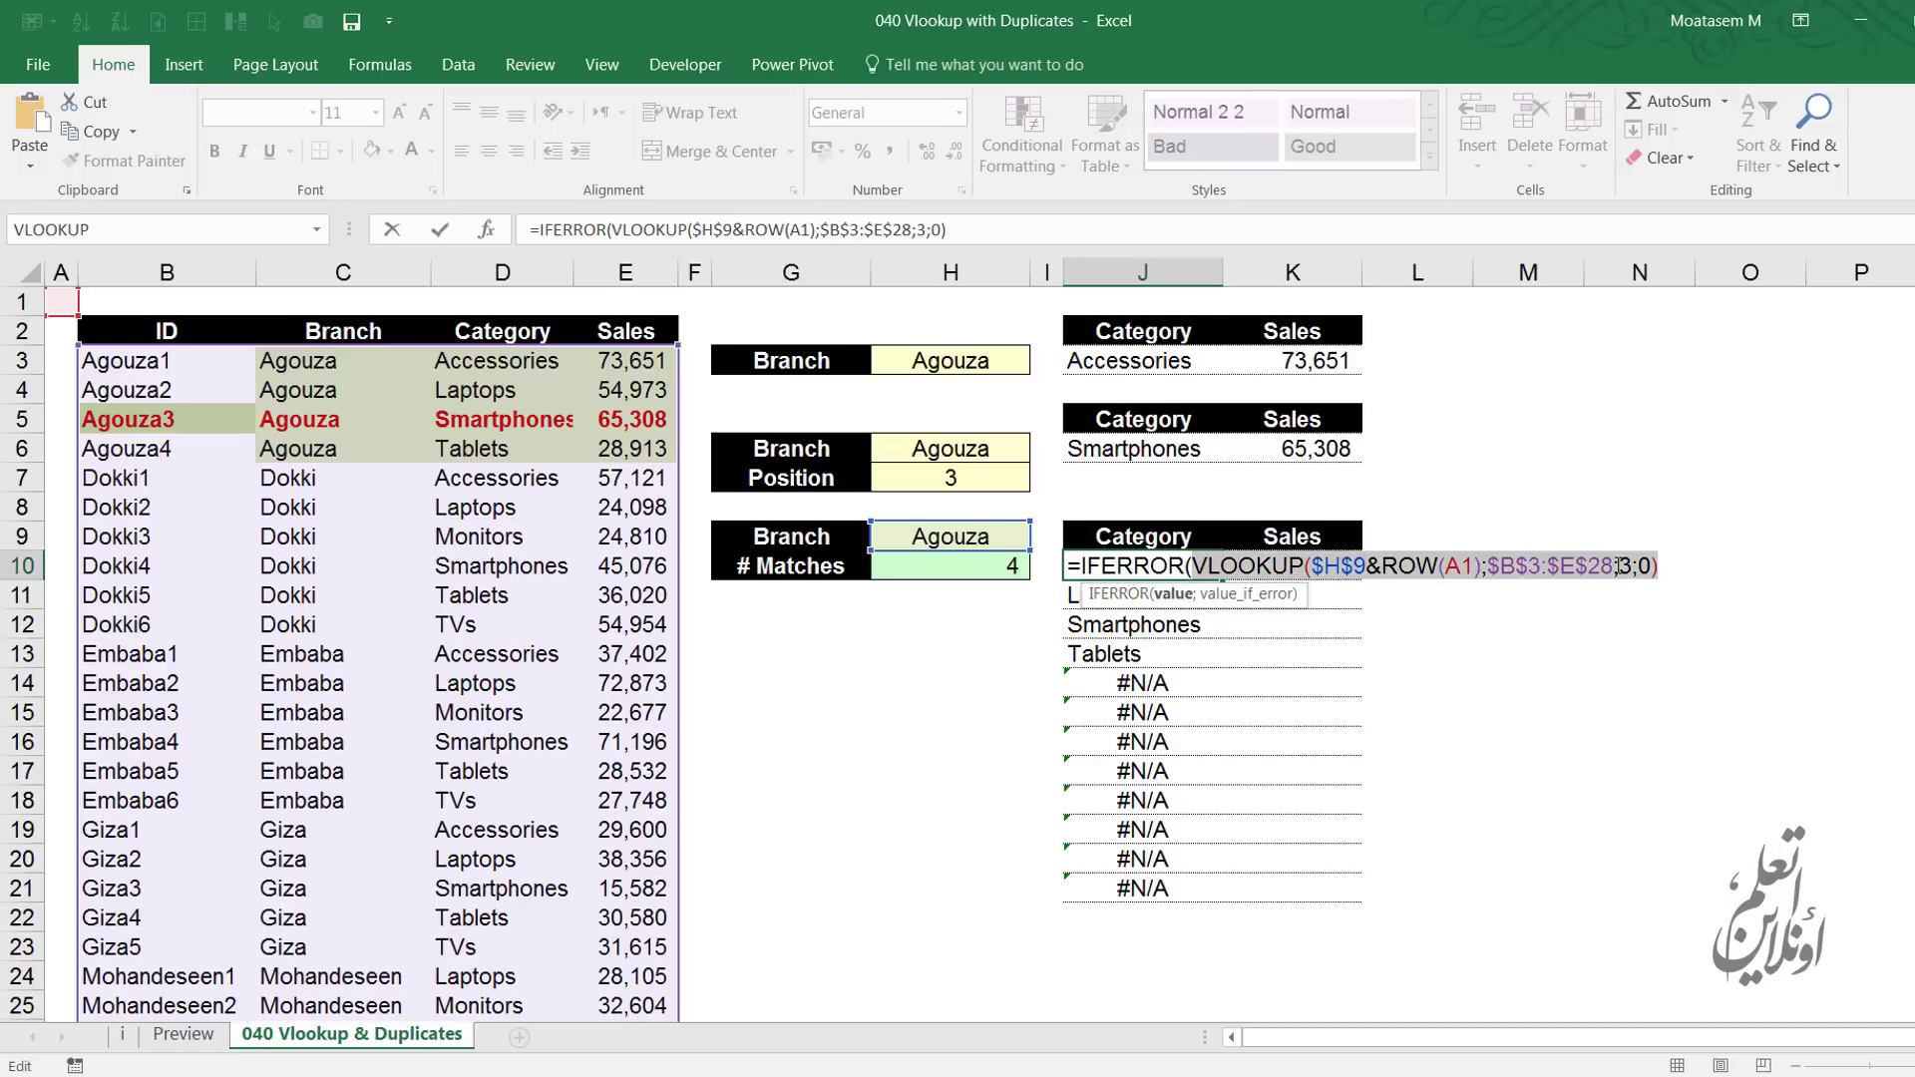
left_click(1687, 564)
type(";")
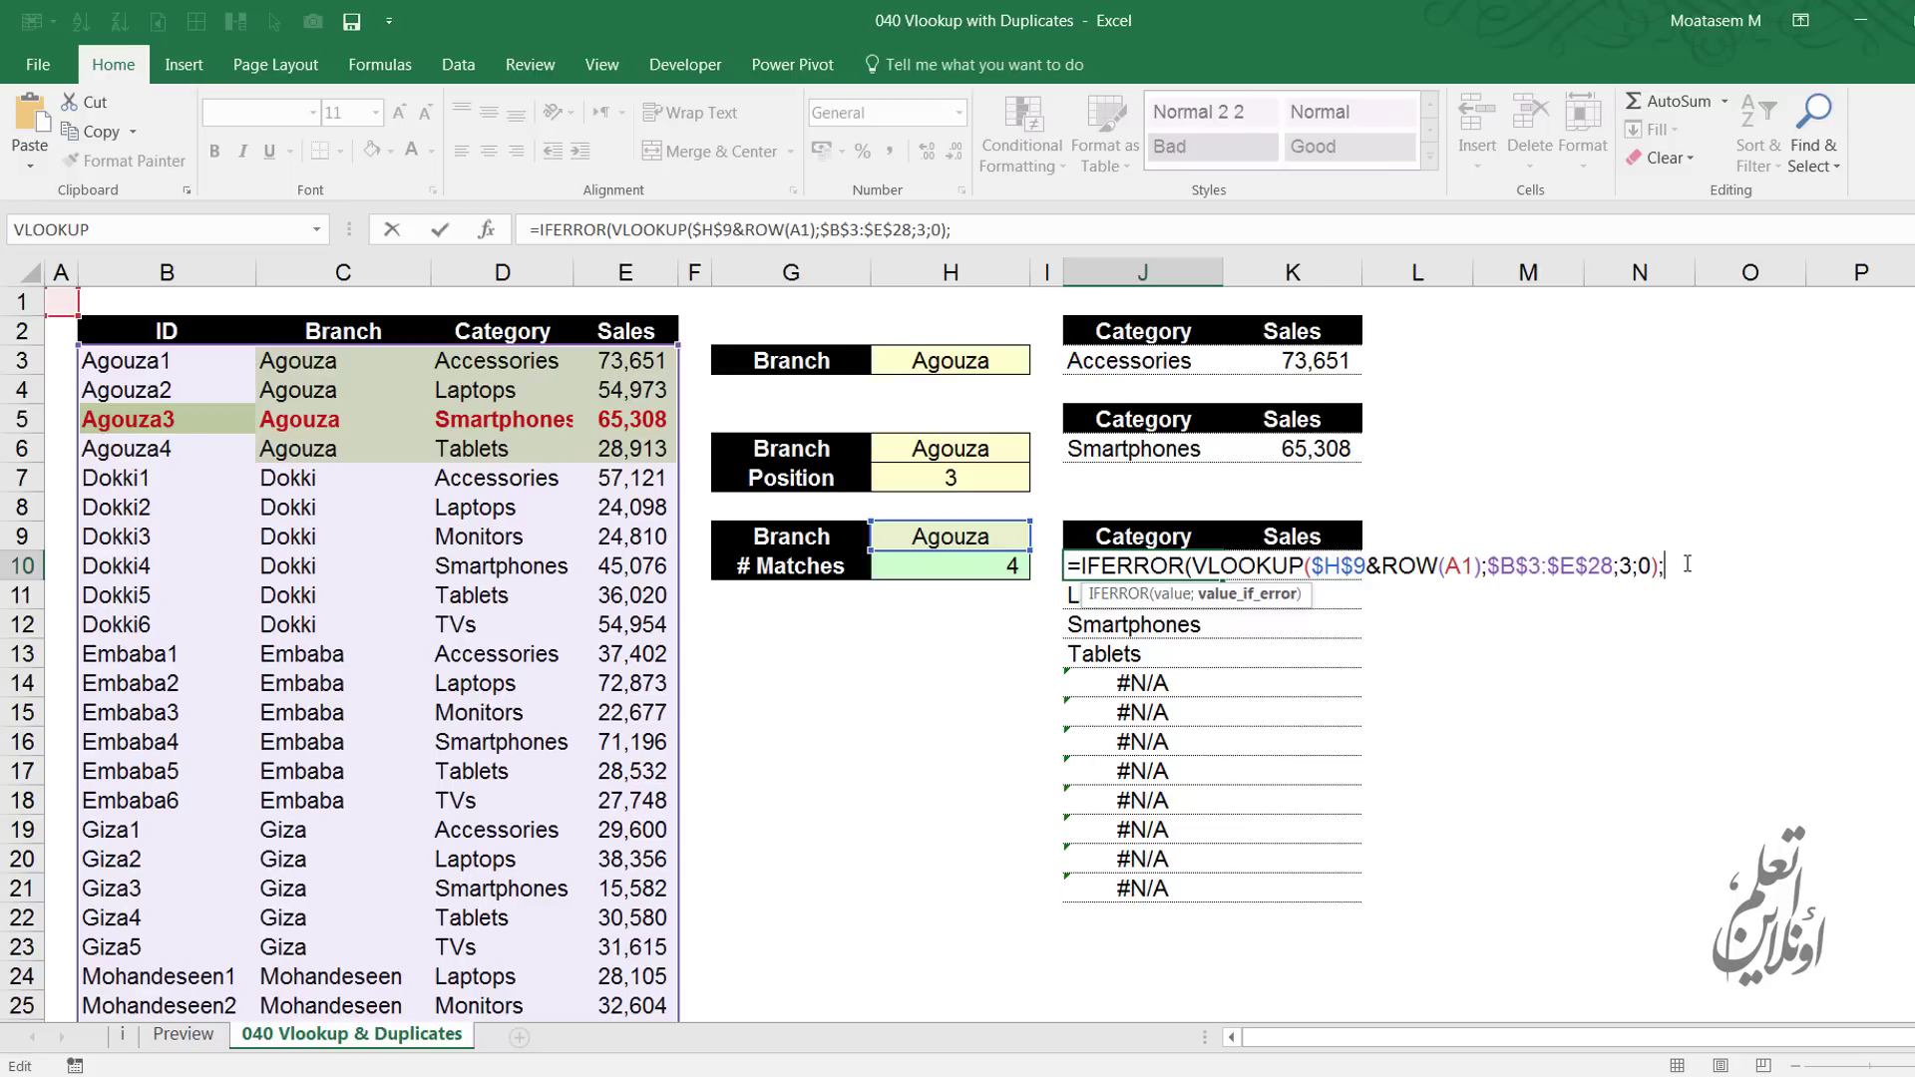
type("\"\")")
key("ctrl+Return")
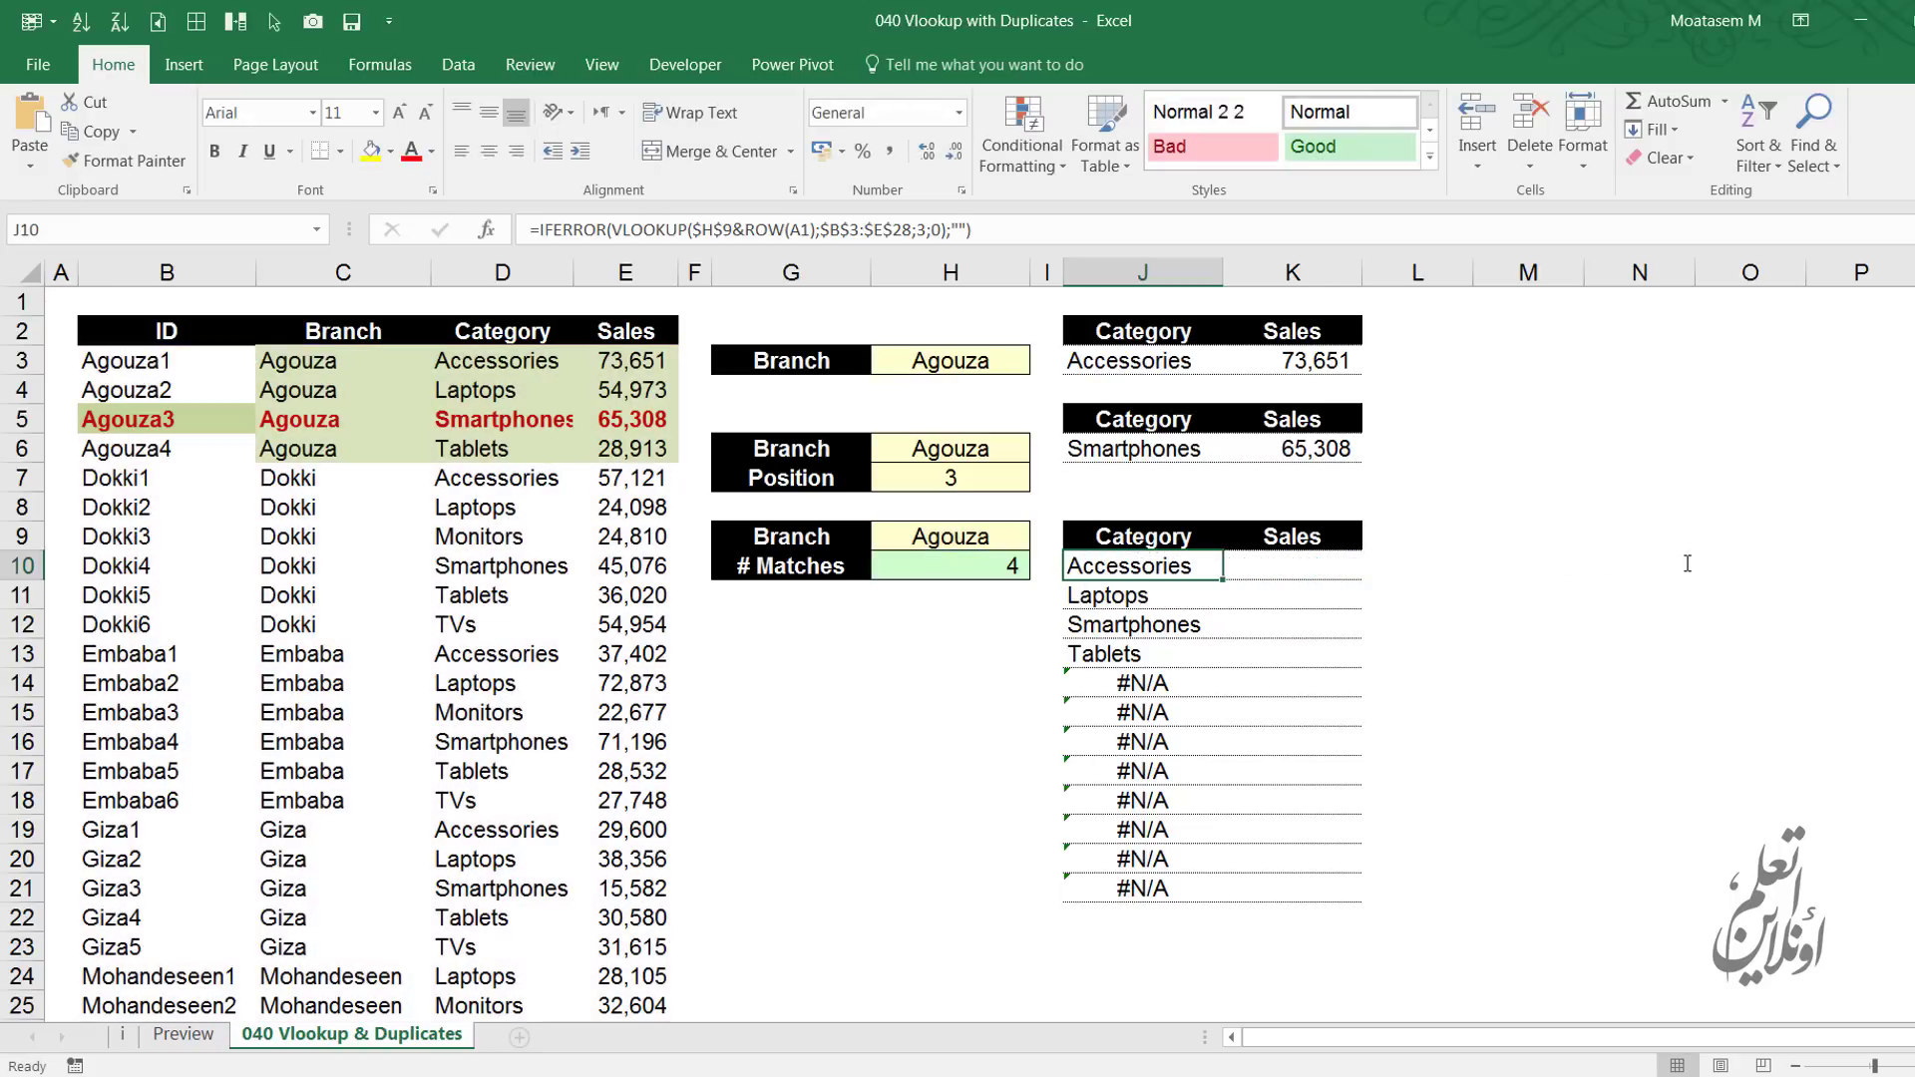
double_click(1225, 580)
left_click_drag(1125, 682, 1156, 888)
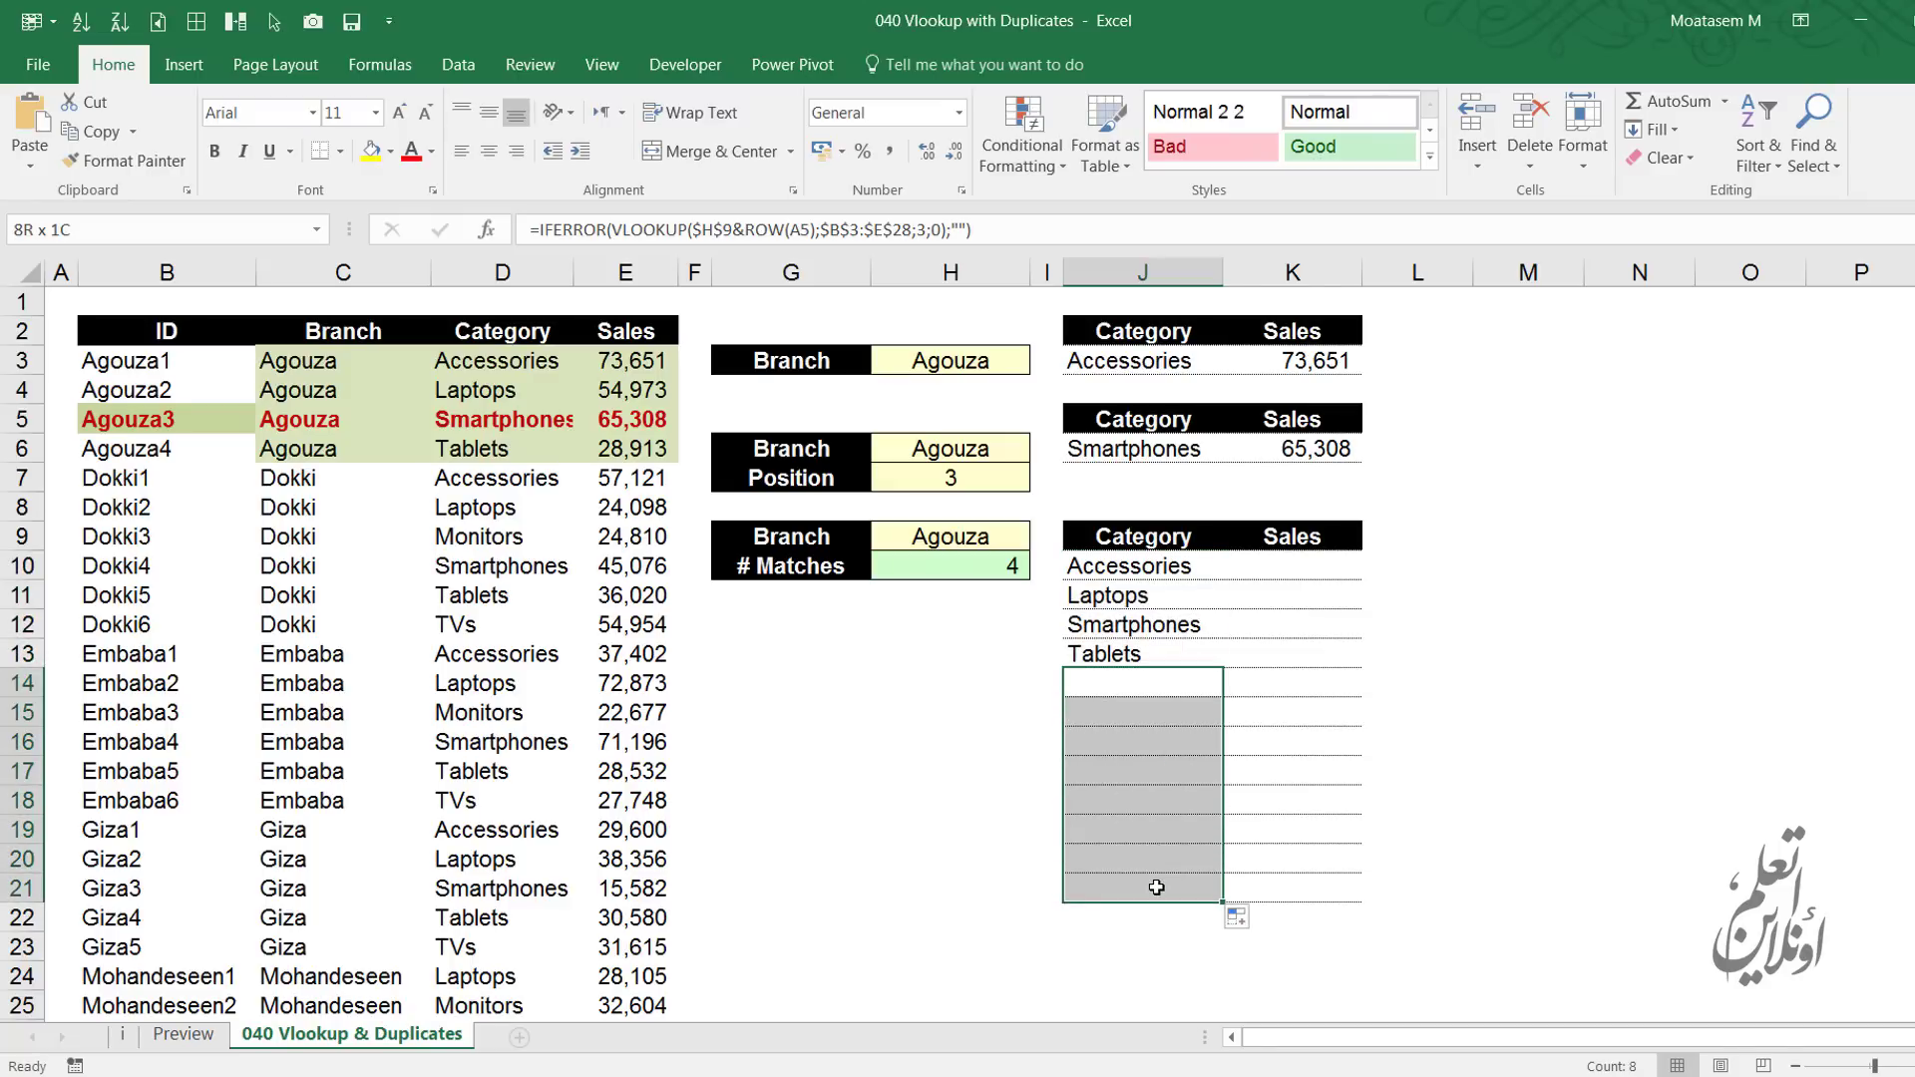
Copy the J10 formula text into K10
left_click(1152, 568)
double_click(1152, 568)
left_click_drag(1710, 565, 1128, 572)
double_click(1128, 568)
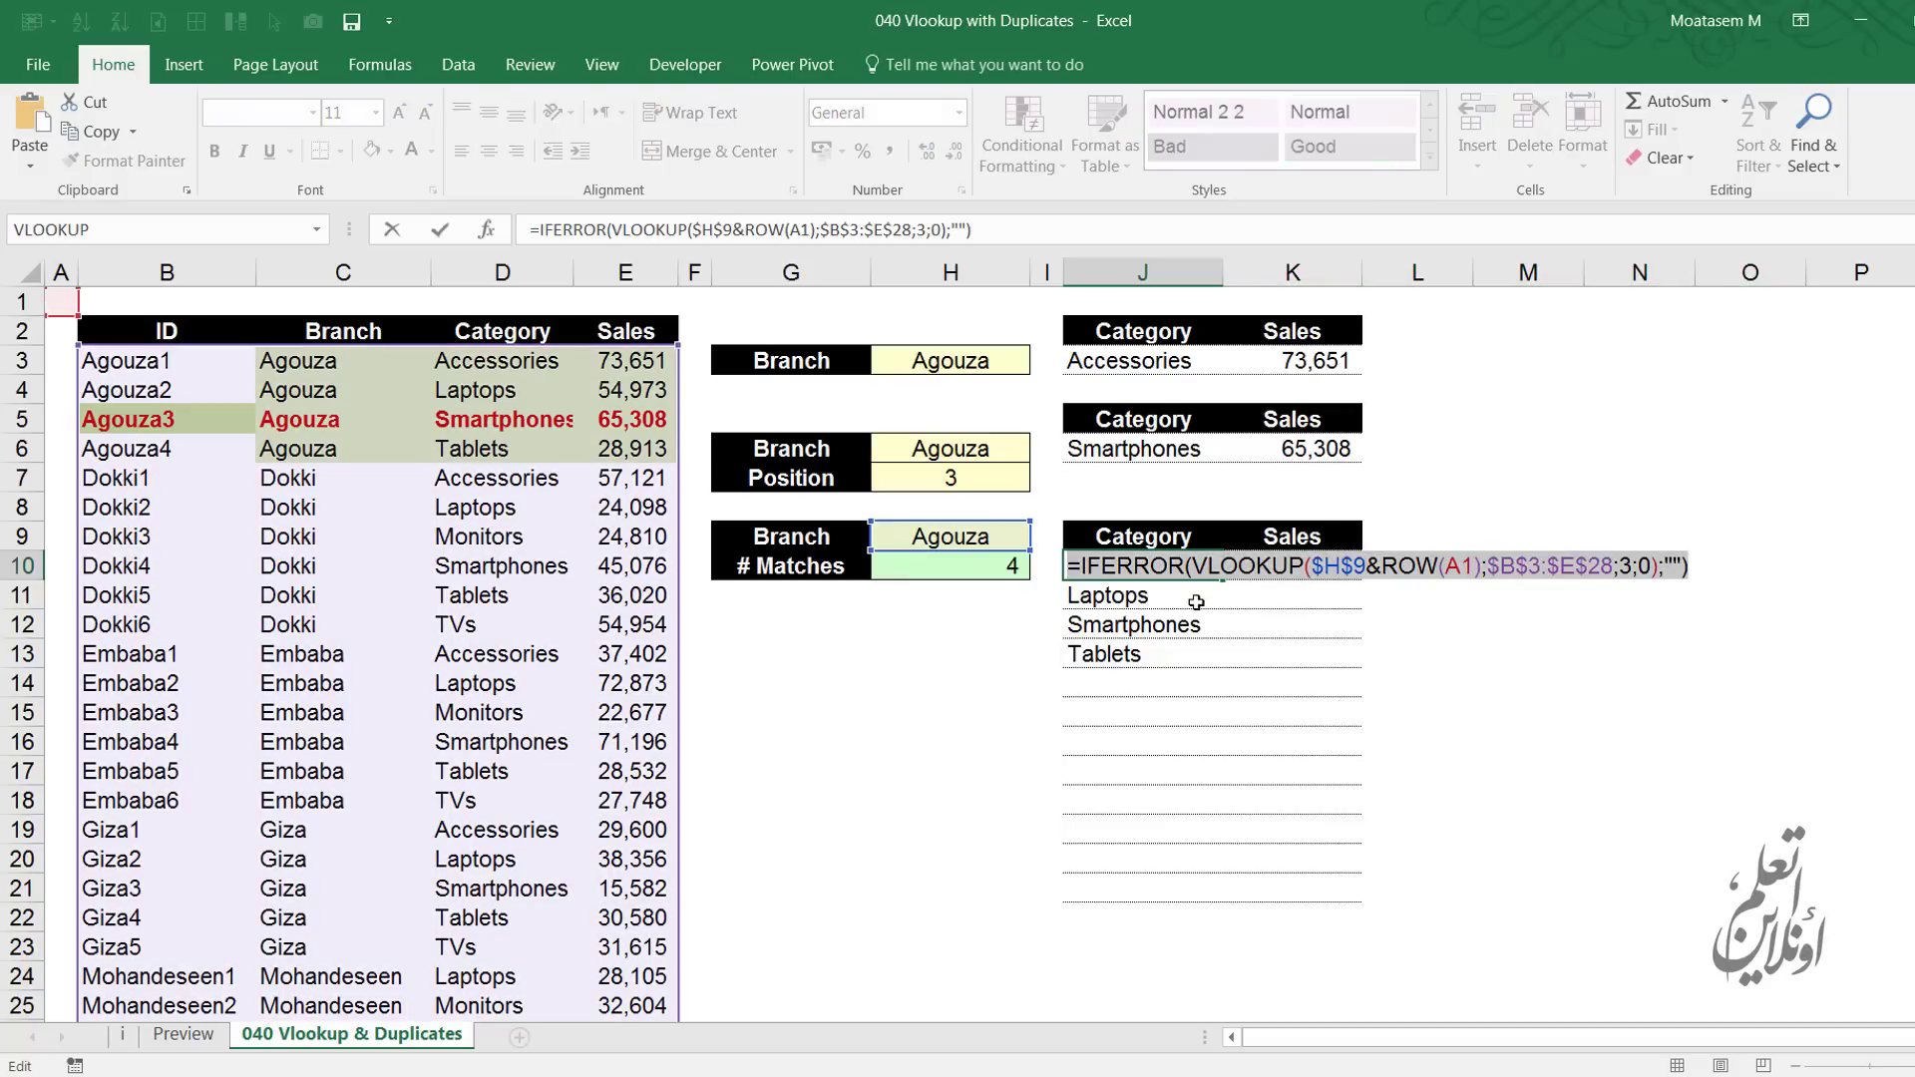
key("Escape")
double_click(1287, 564)
type("=IFERROR(VLOOKUP($H$9&ROW(A1);$B$3:$E$28;3;0);\"\")")
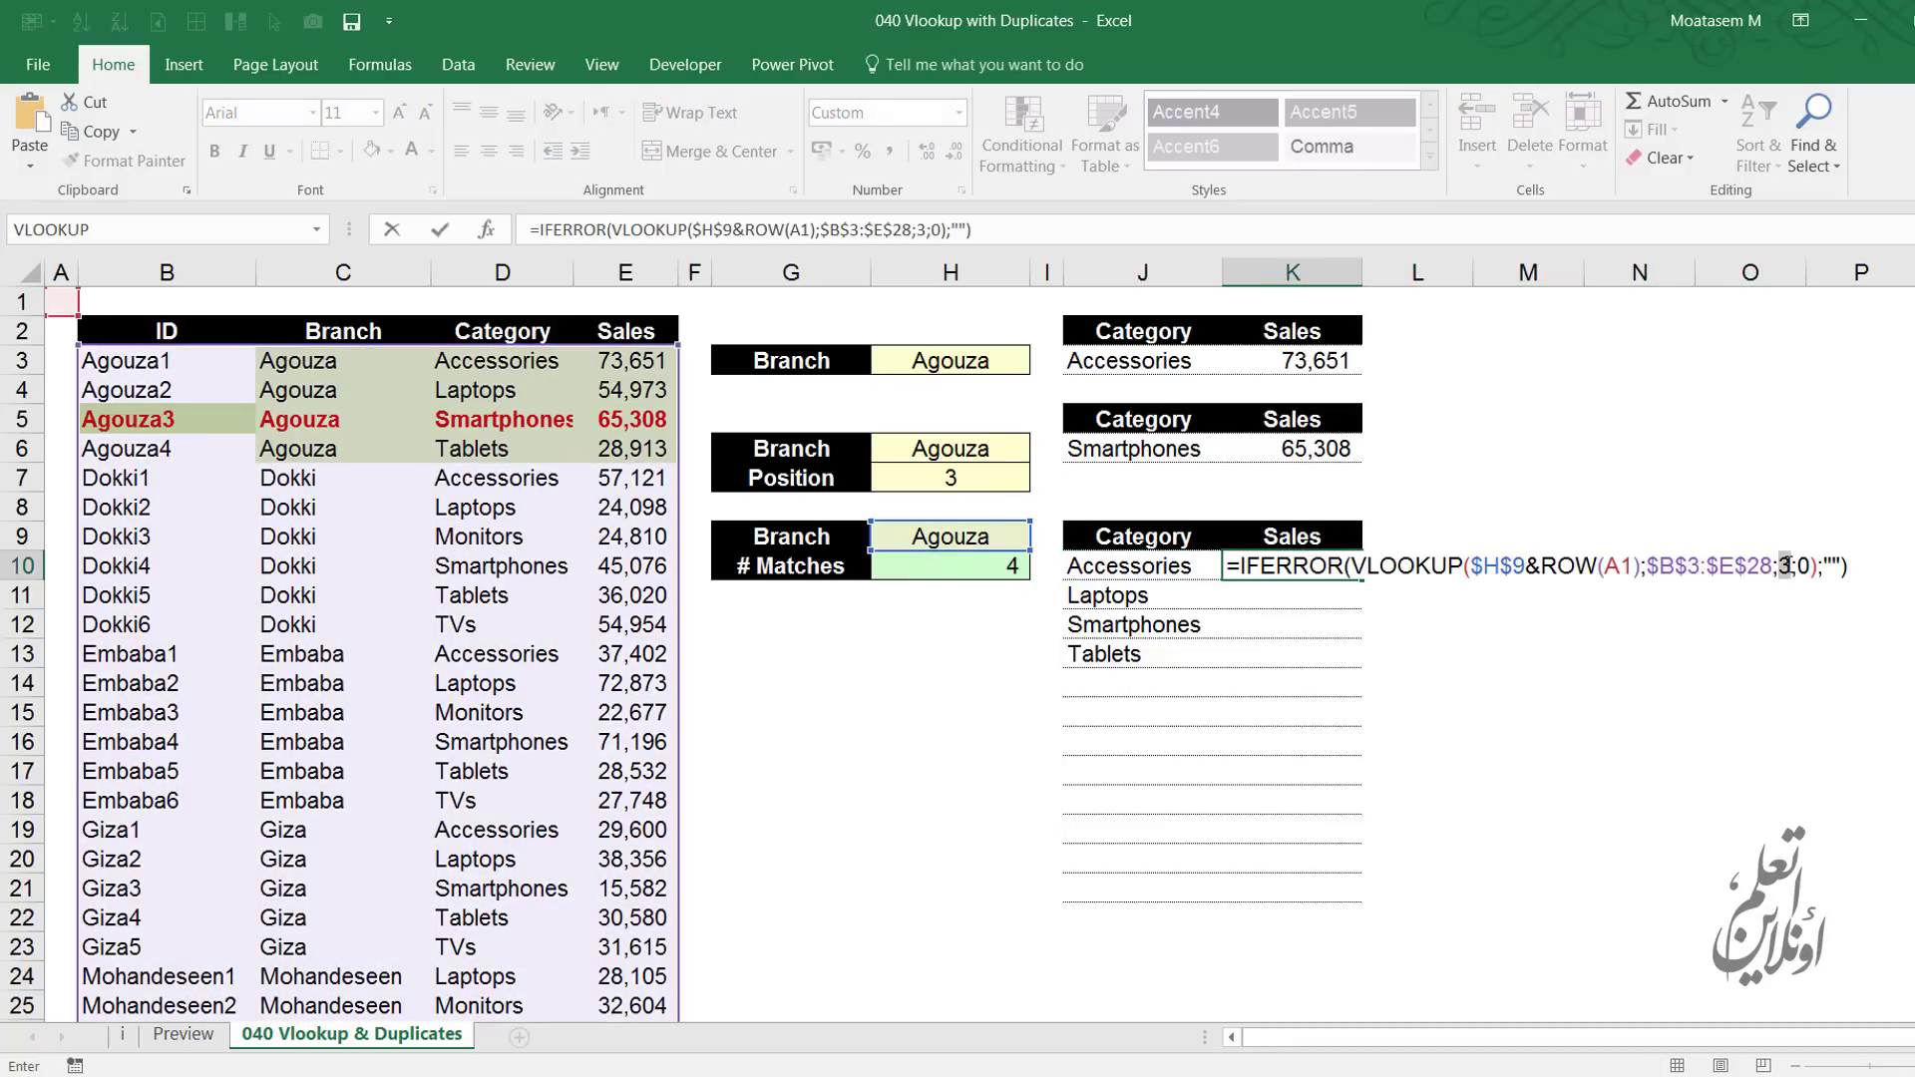
Set the column index in the K10 formula to 4 and fill it down to K21
double_click(1787, 566)
type("4")
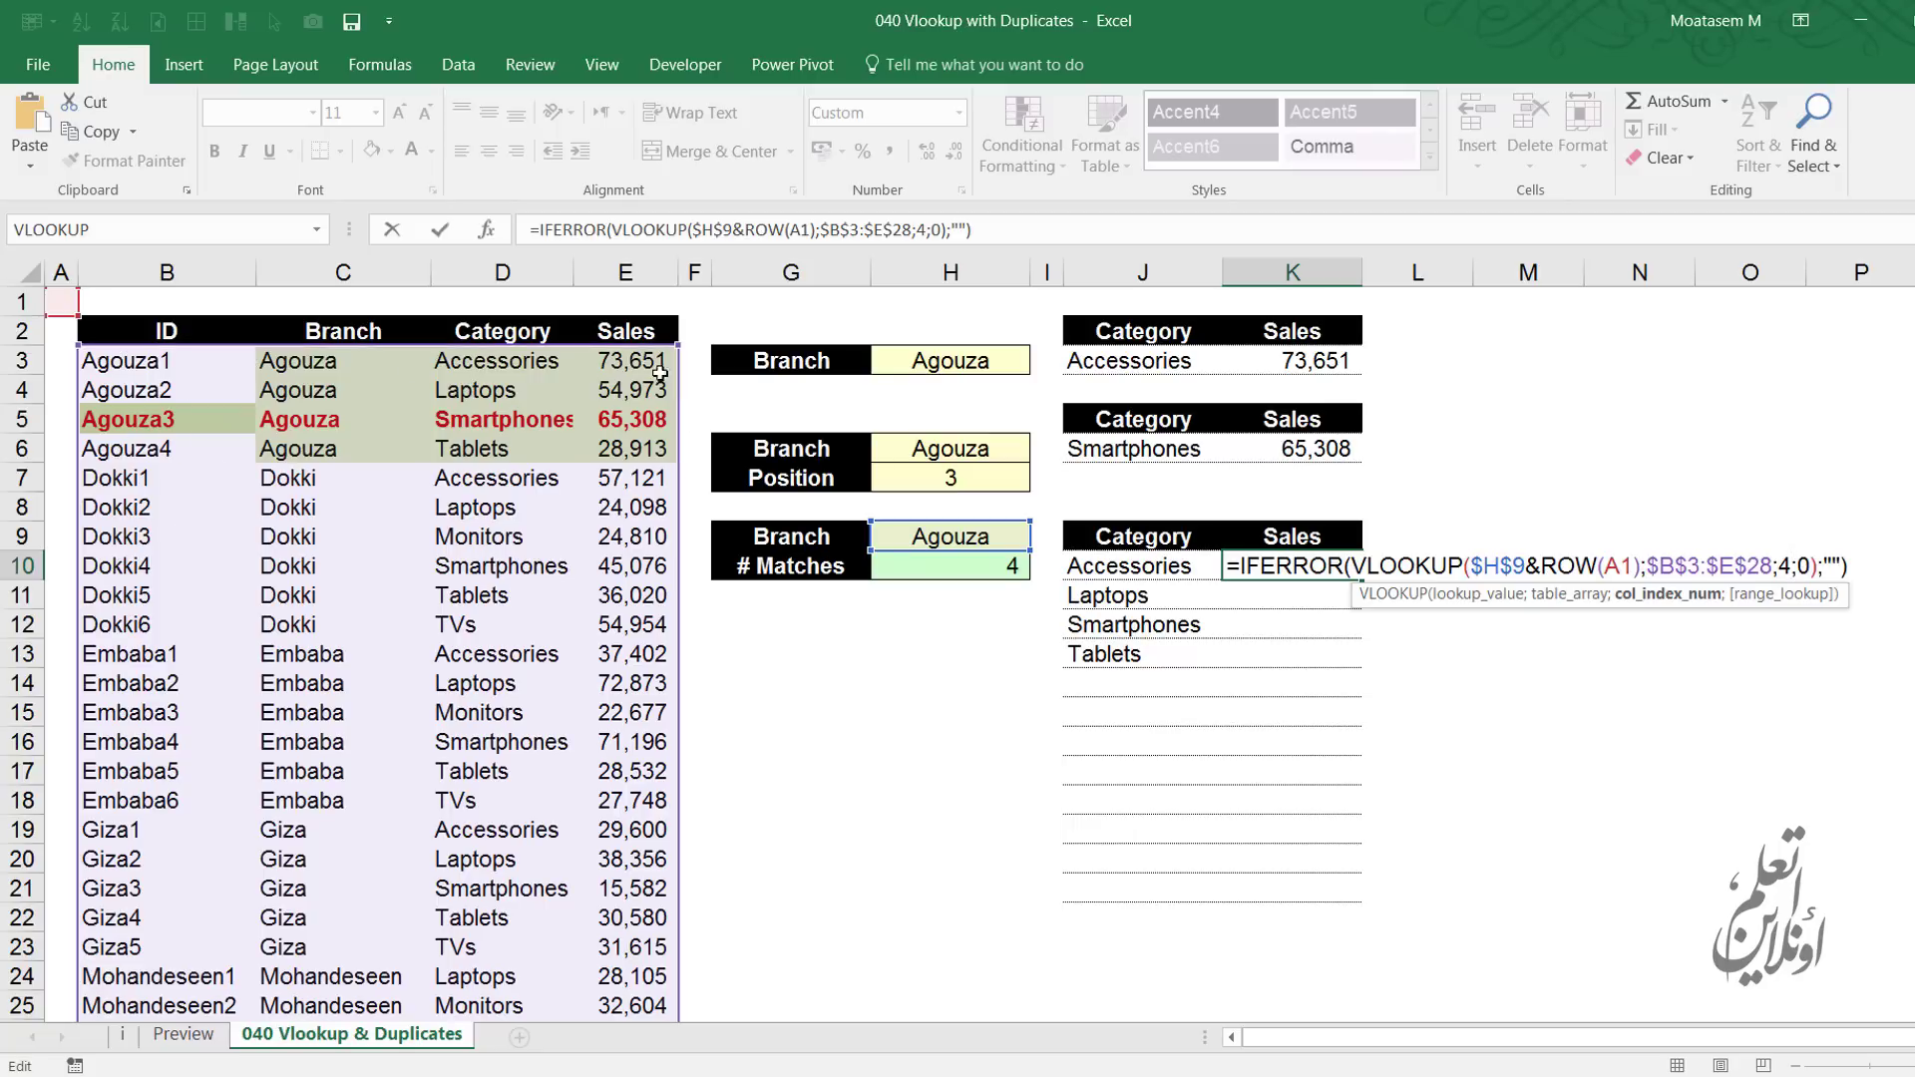
key("Return")
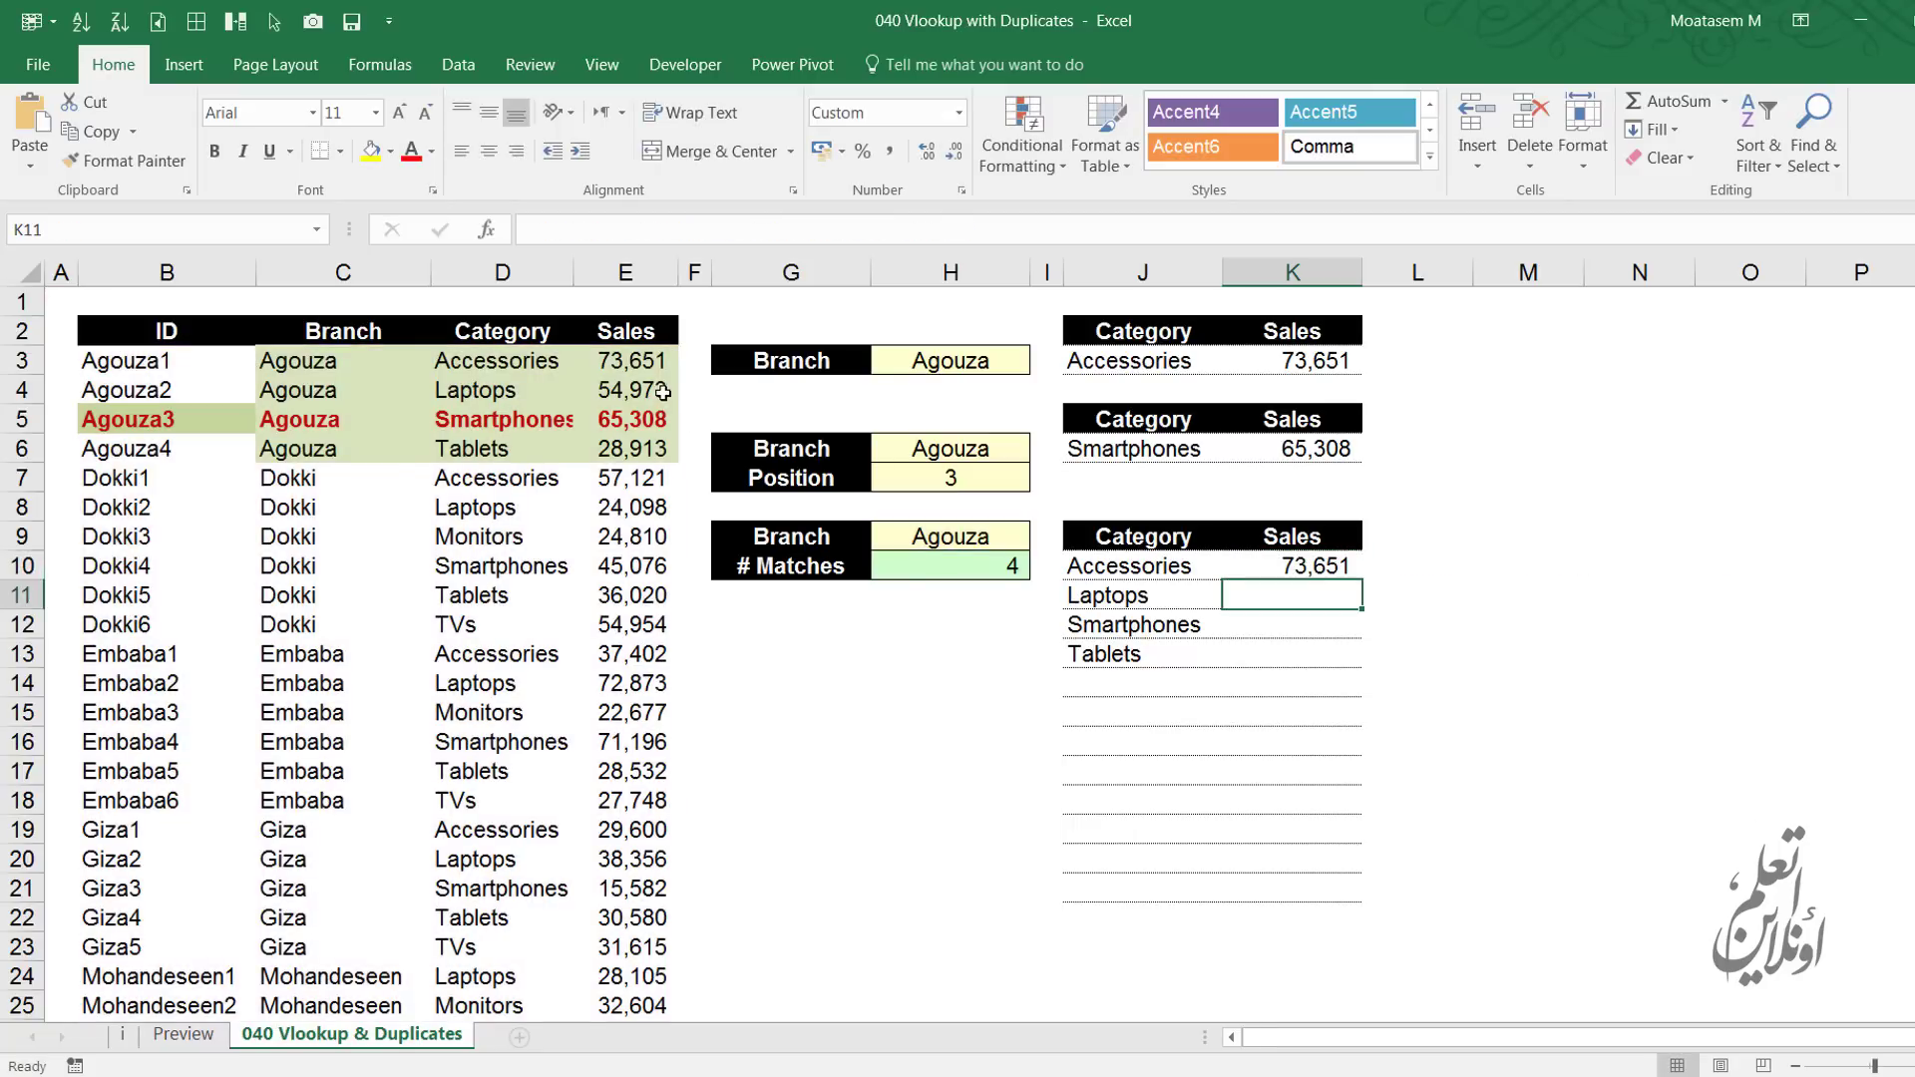
left_click(1342, 569)
double_click(1363, 579)
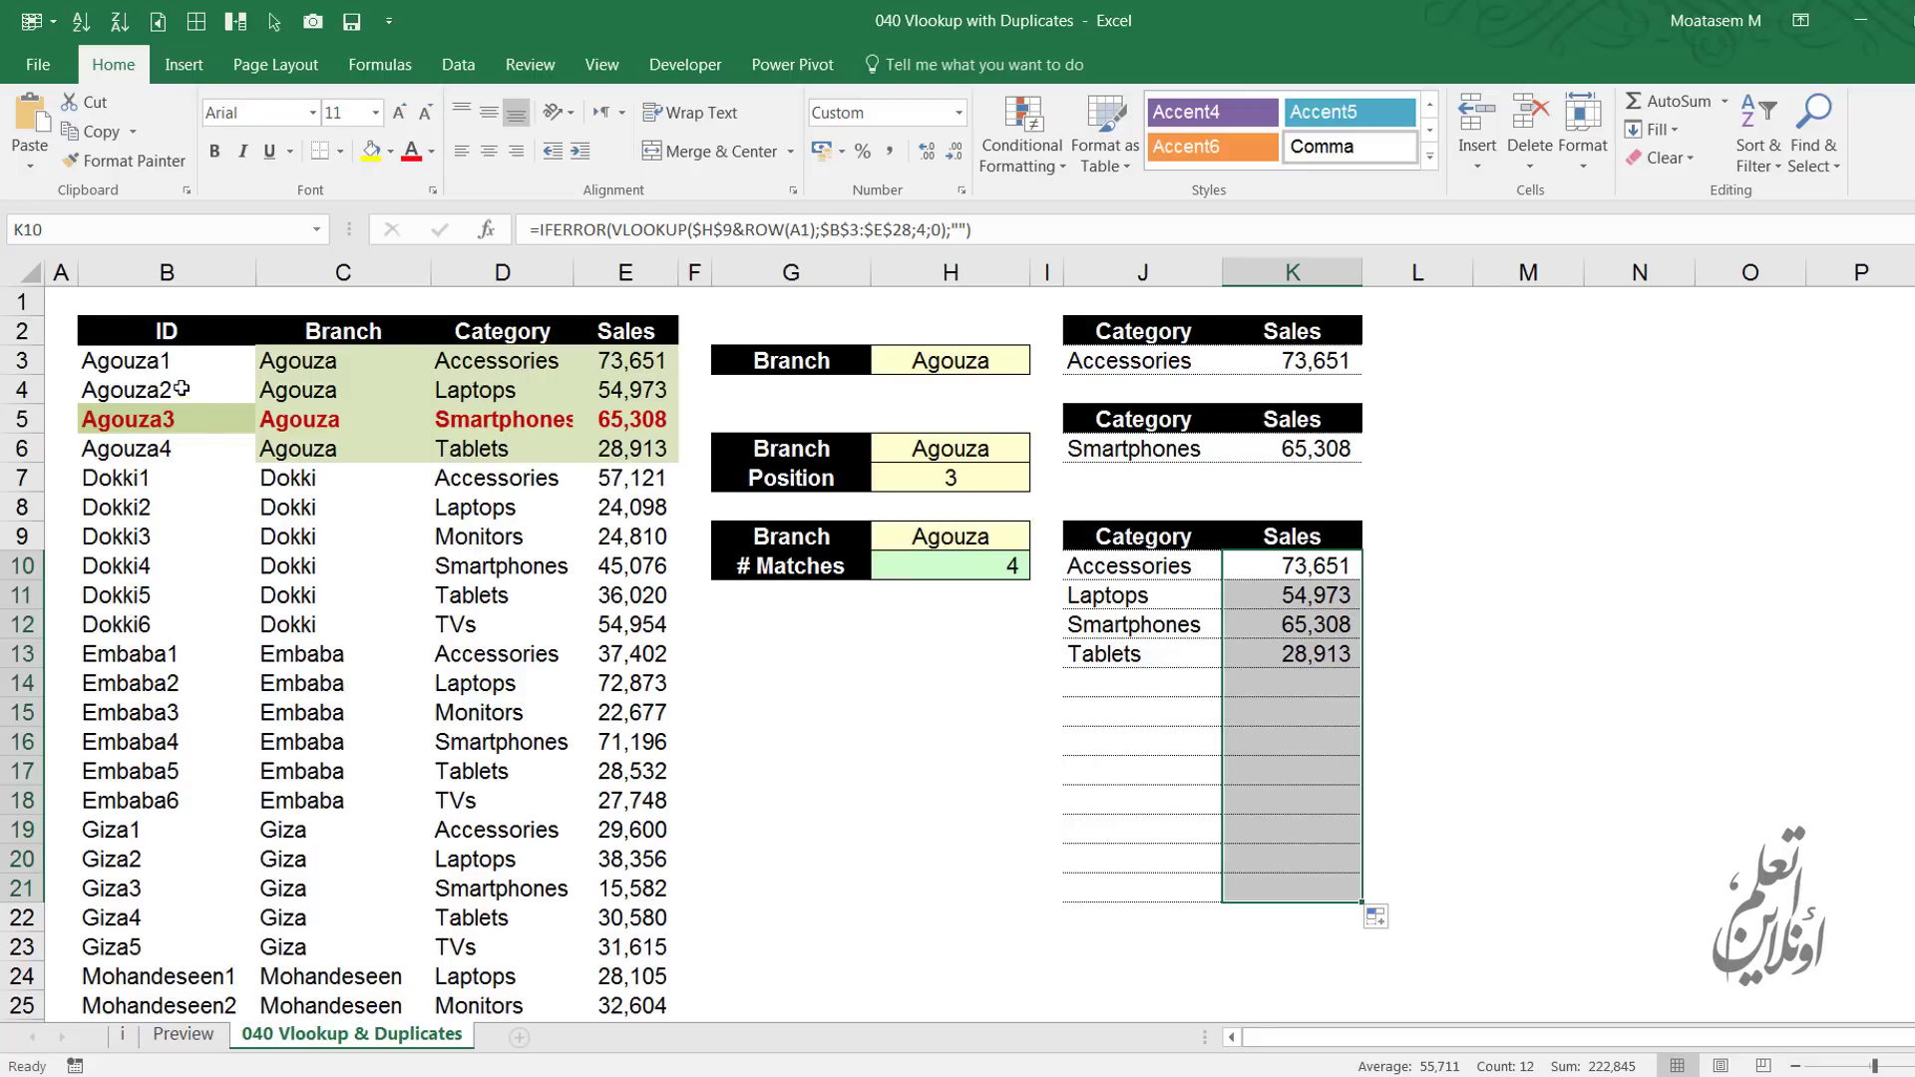
Examine the ID formulas in B3, B13 and B19 to see how their COUNTIF ranges expand
left_click(207, 358)
double_click(207, 358)
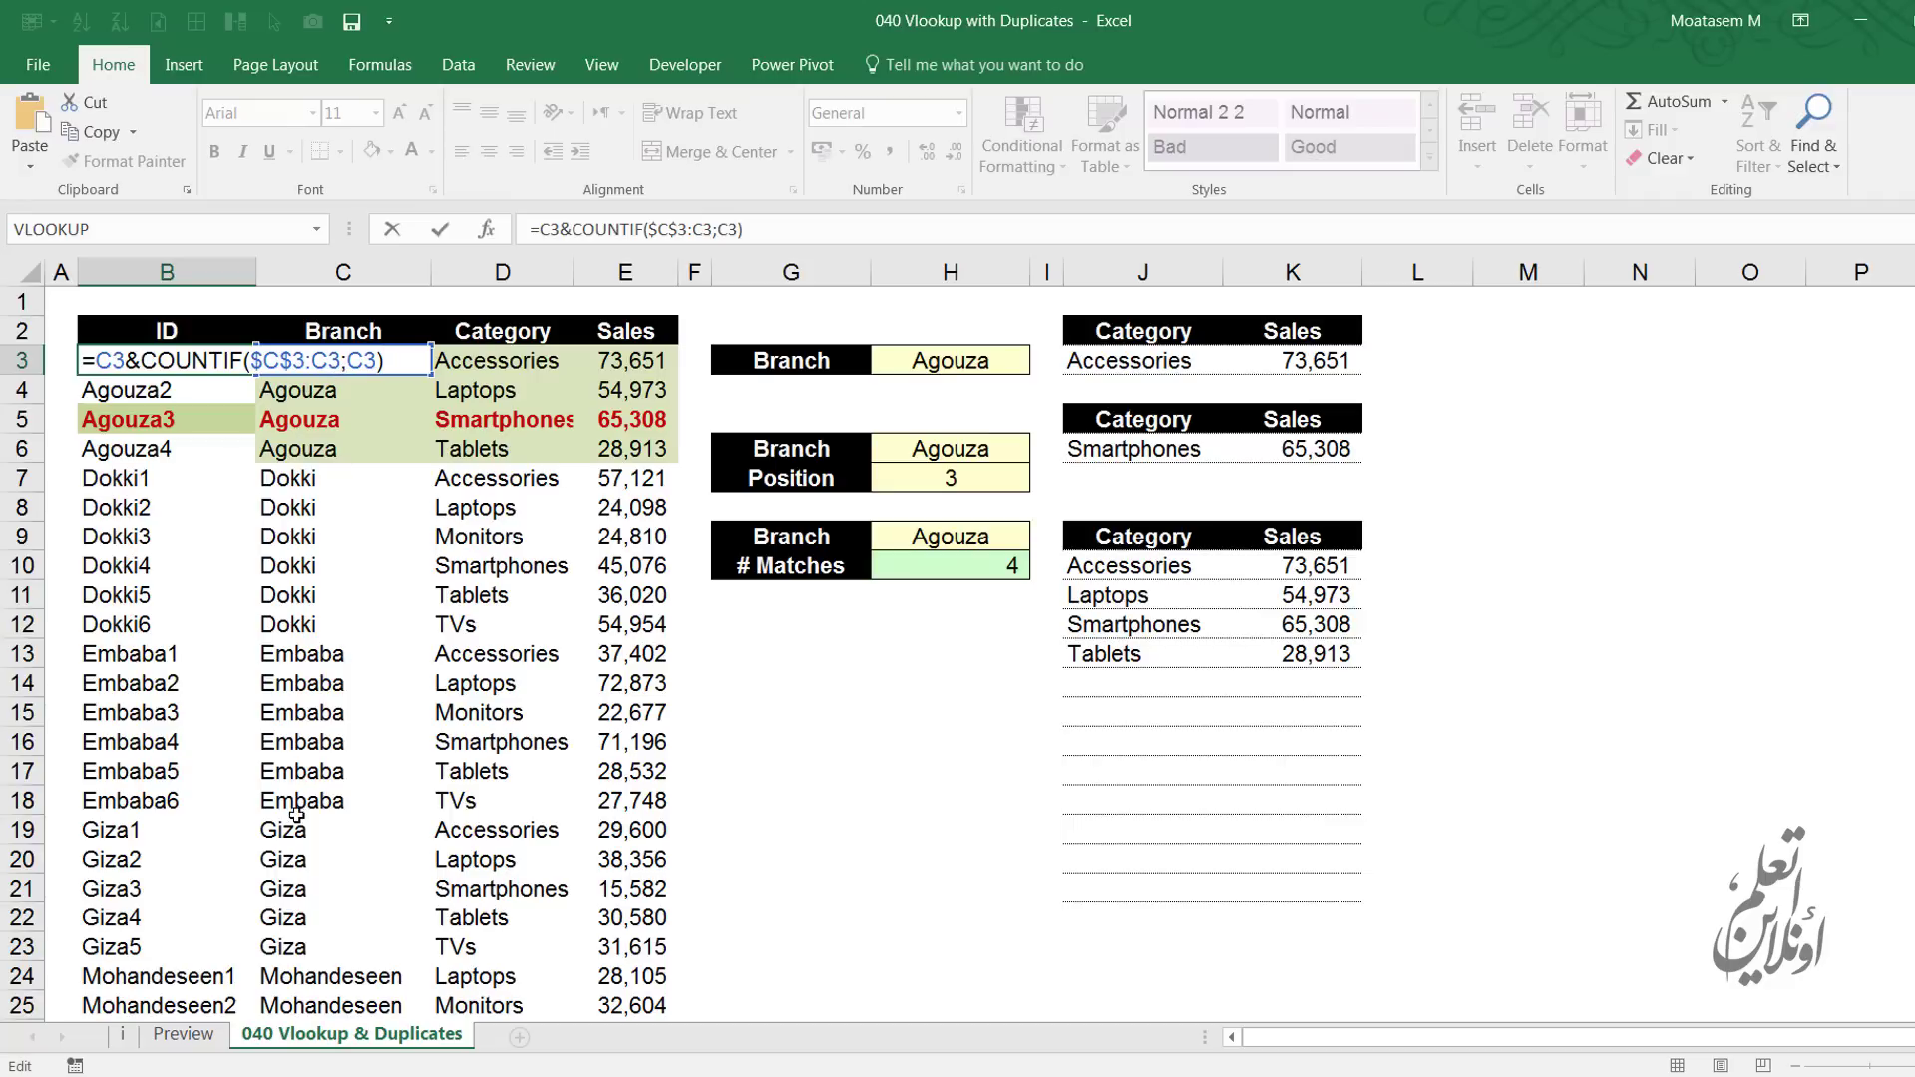
key("ctrl+Return")
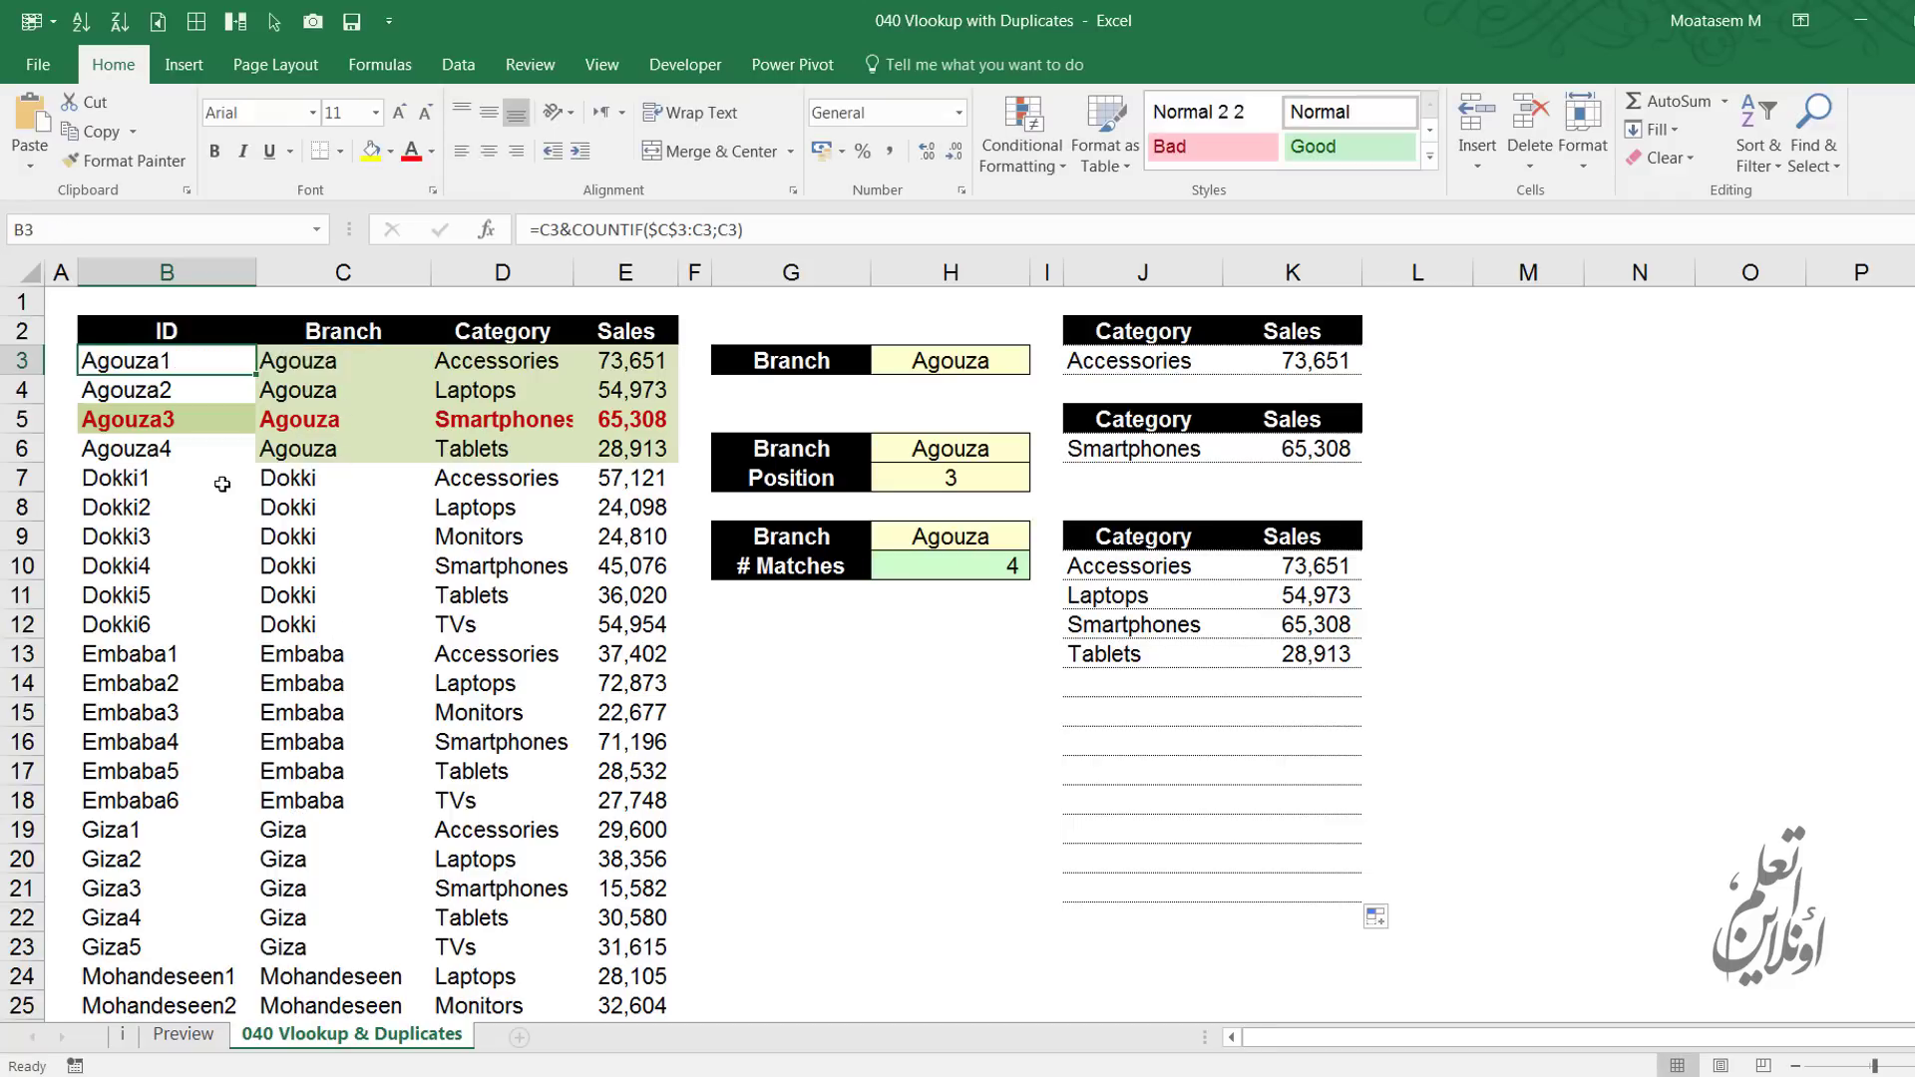
left_click(177, 639)
double_click(177, 640)
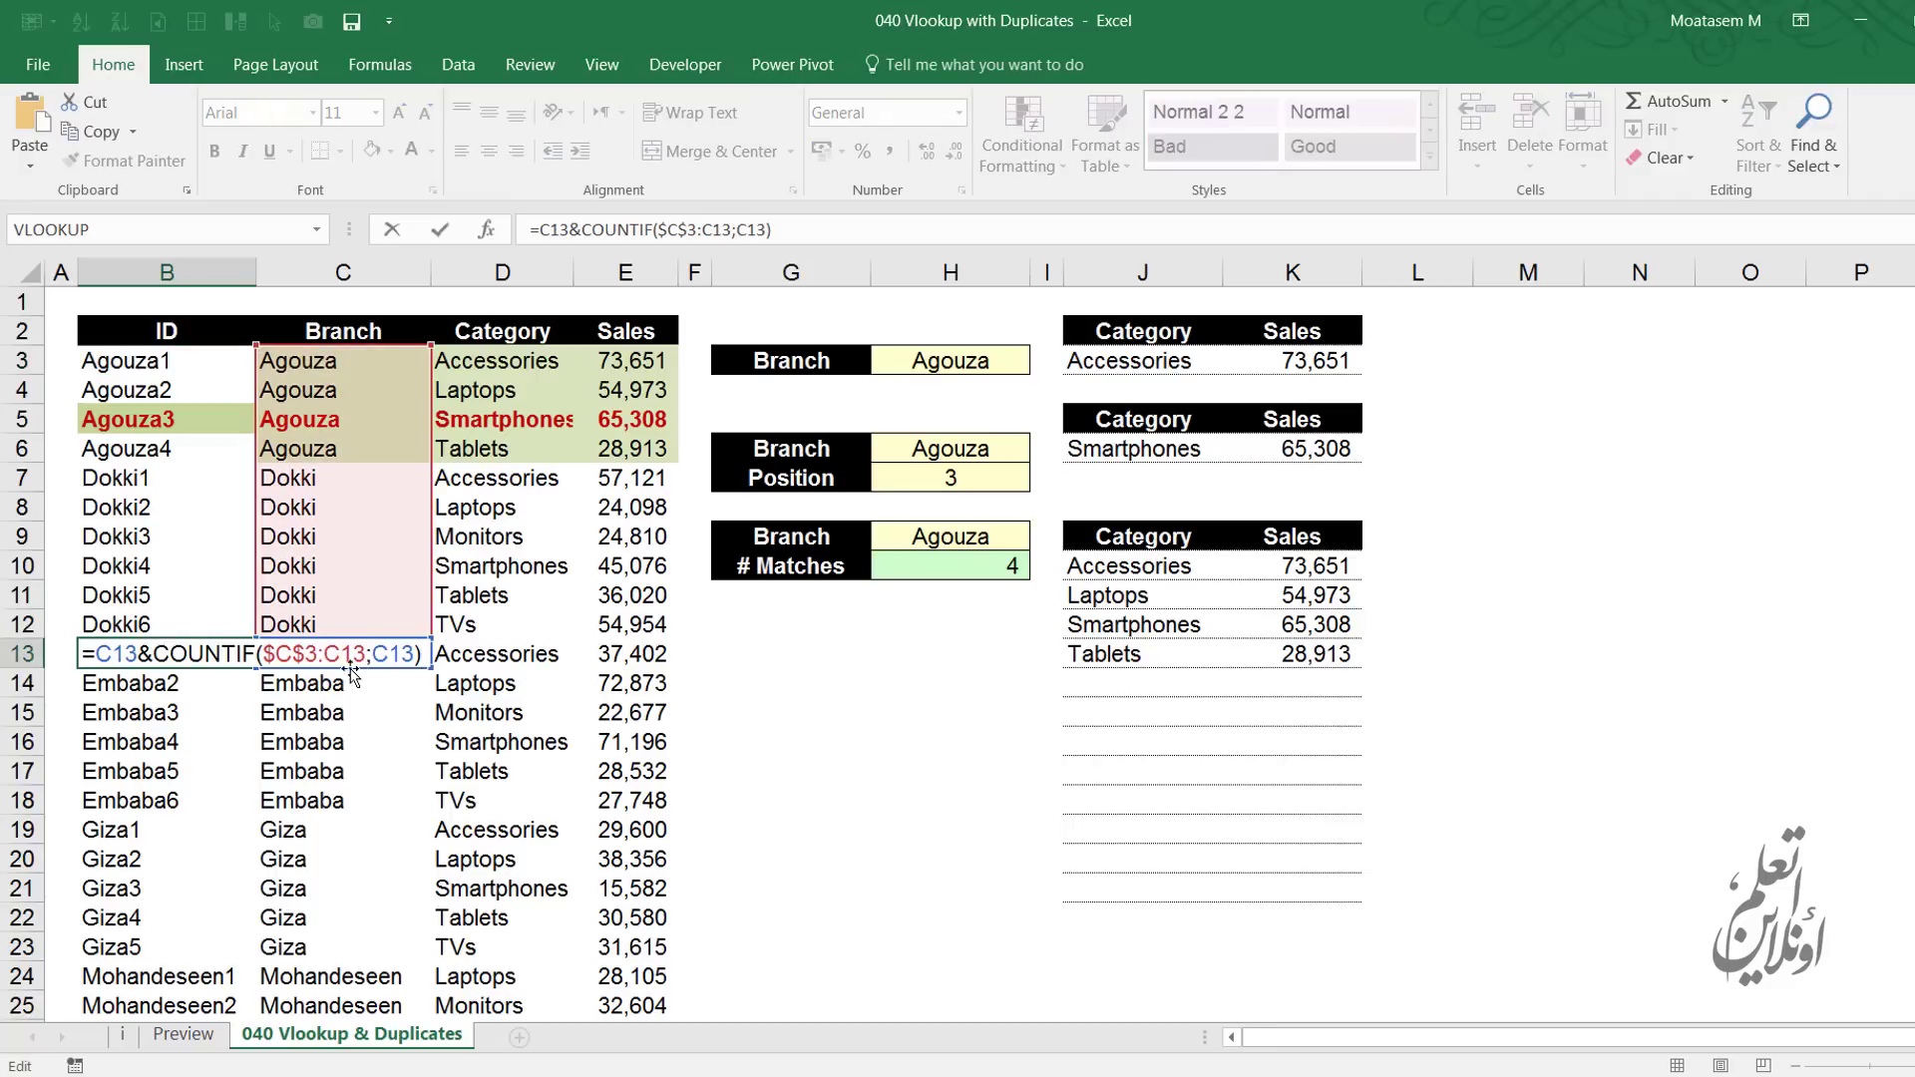
key("Escape")
double_click(184, 826)
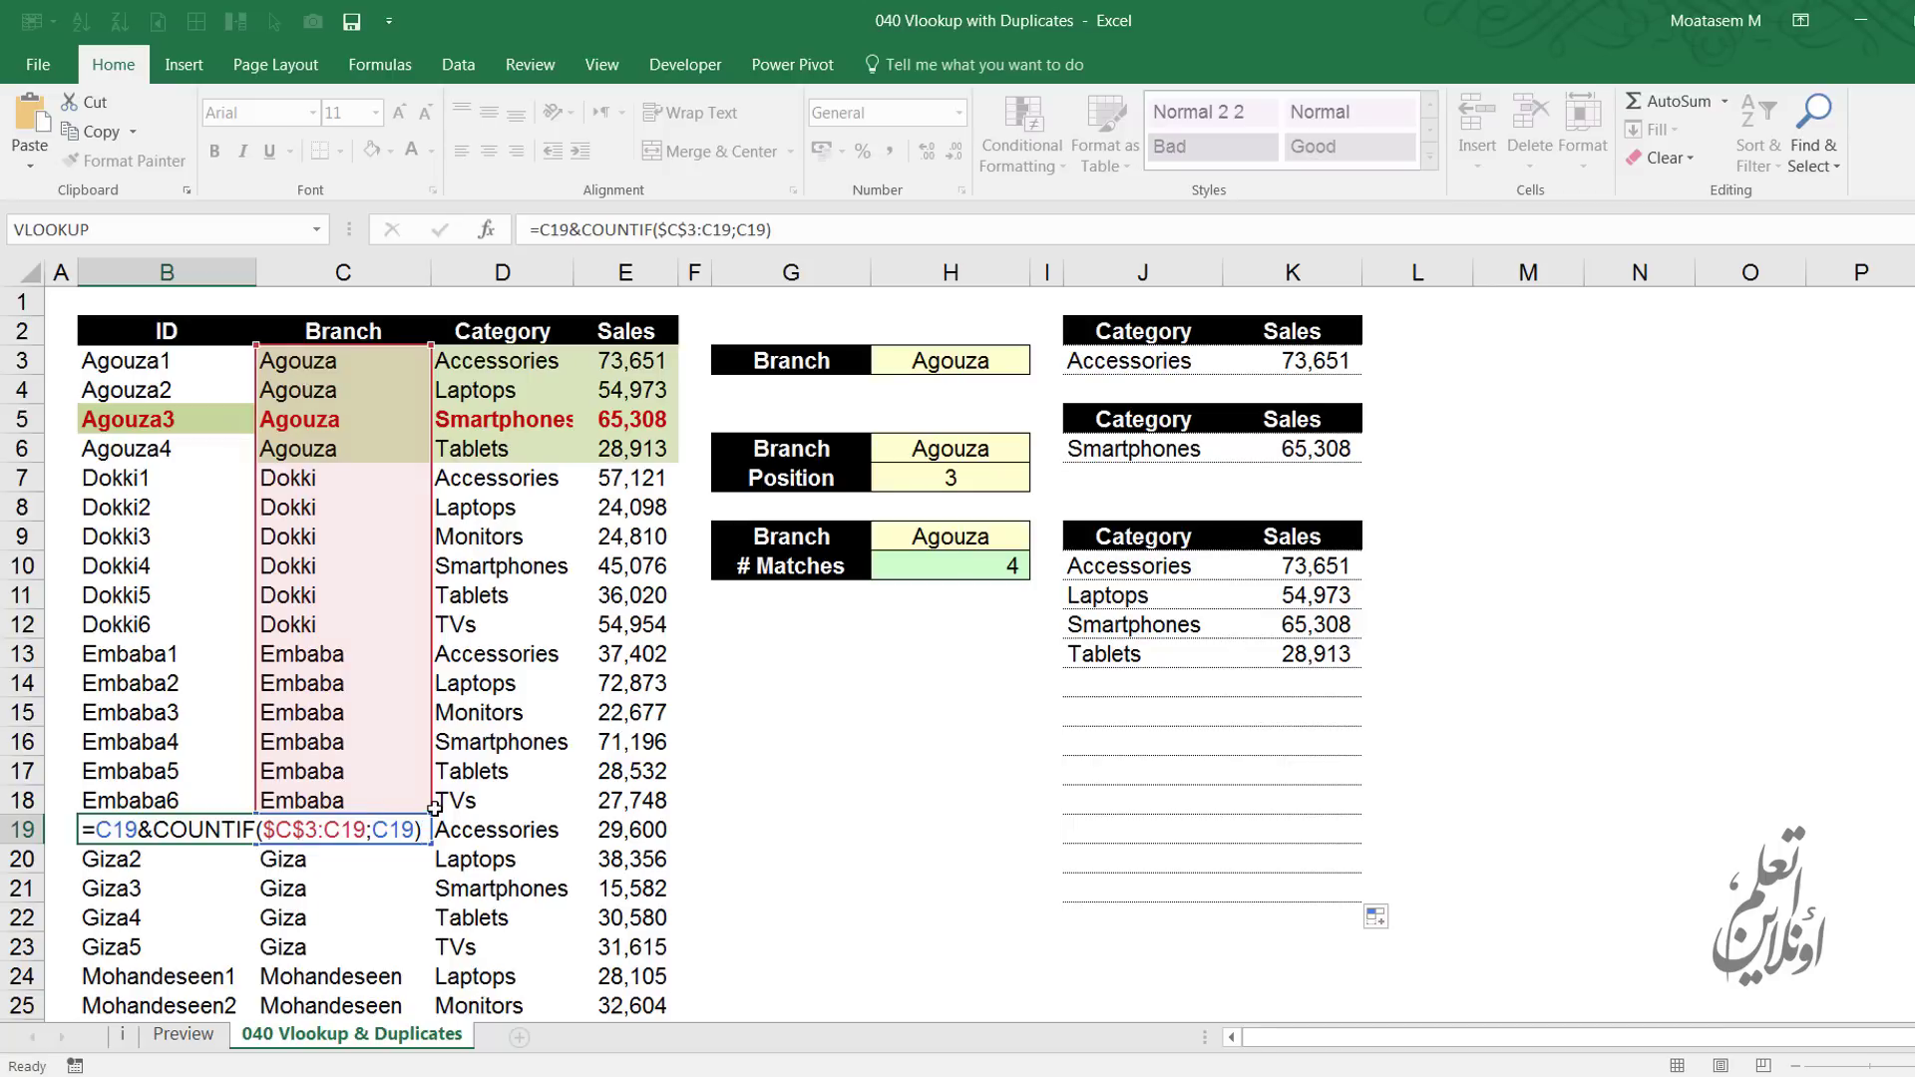
key("Escape")
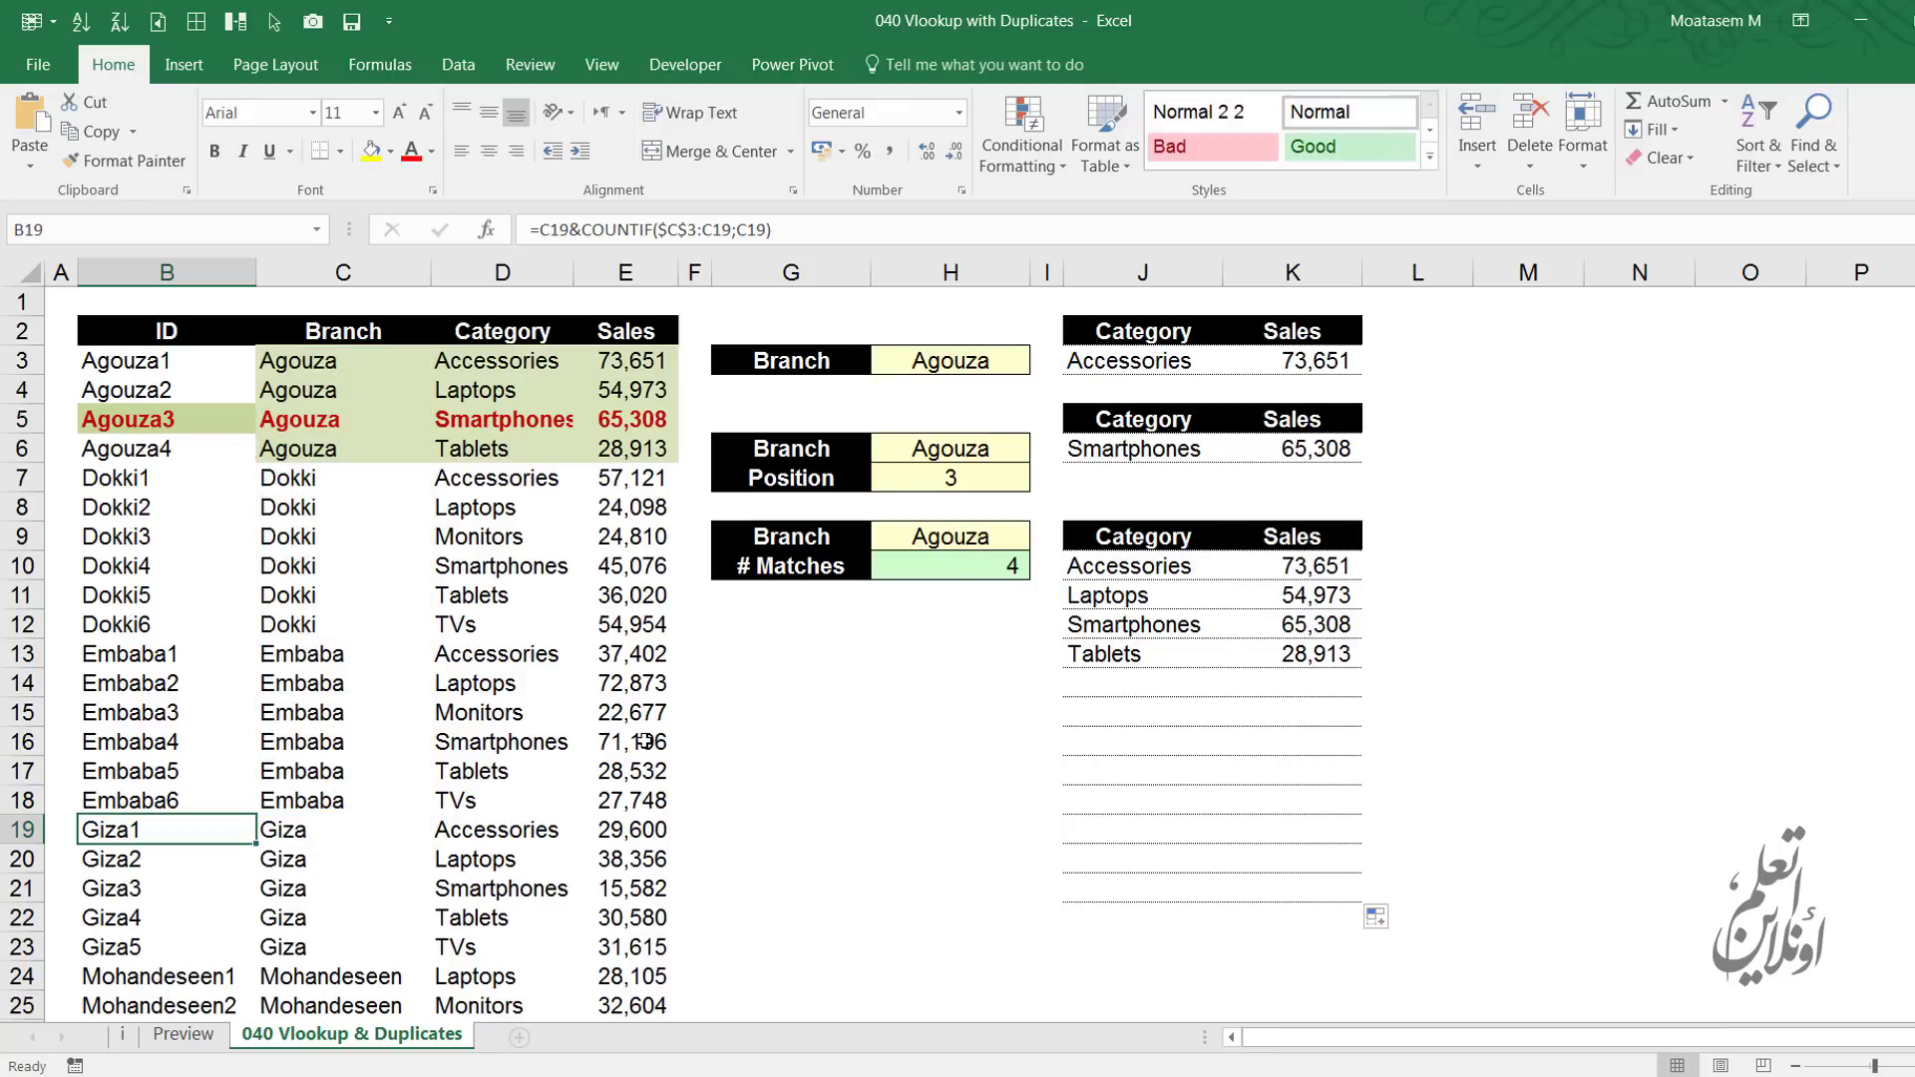